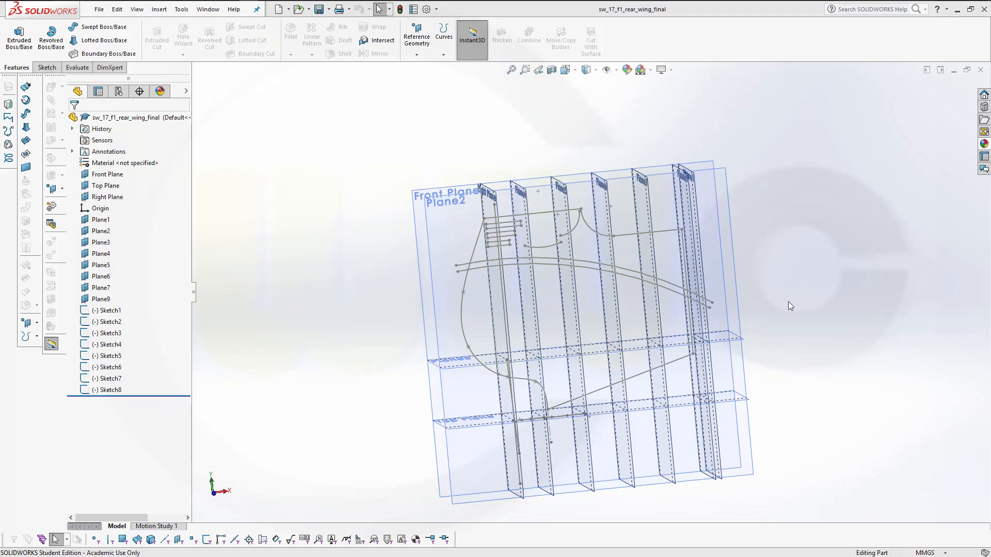
Start a surface extrude of the near-vertical Sketch3 profile with a blind depth of 750 mm in the first direction
mouse_move(788, 301)
middle_mouse_down()
mouse_move(796, 319)
mouse_move(748, 318)
mouse_move(757, 221)
mouse_move(857, 296)
mouse_move(853, 237)
mouse_move(820, 288)
mouse_move(516, 162)
middle_mouse_up()
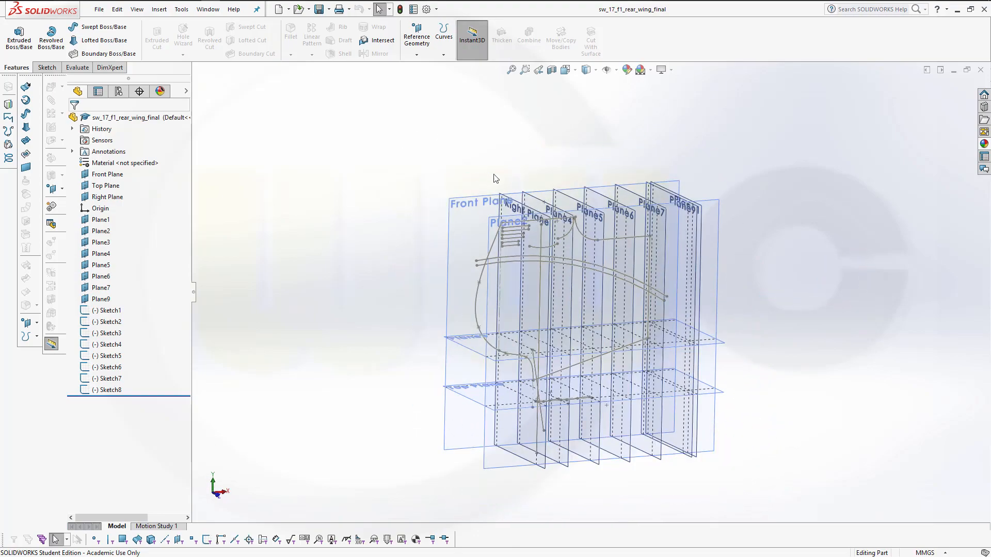
mouse_move(809, 277)
middle_mouse_down()
mouse_move(778, 278)
mouse_move(795, 305)
mouse_move(781, 271)
middle_mouse_up()
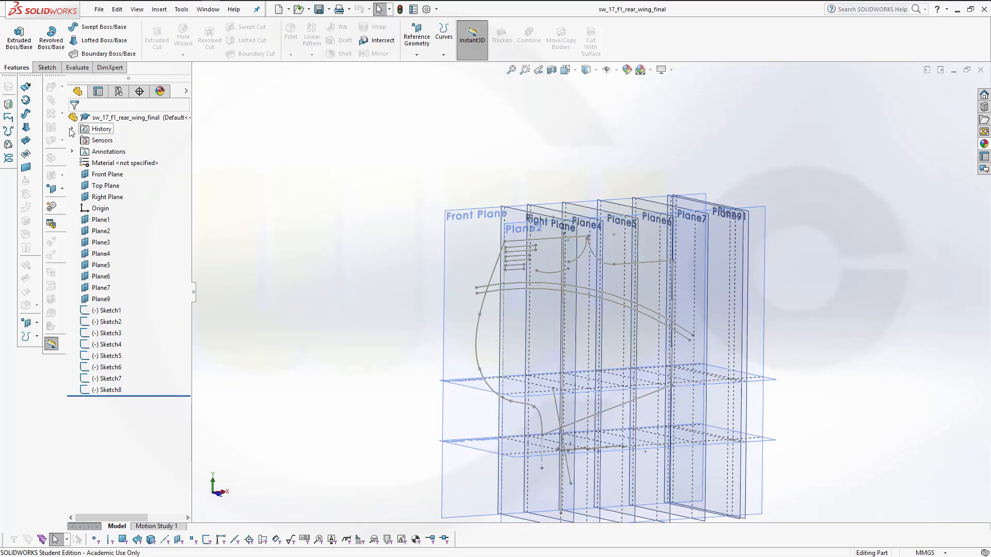
left_click(26, 86)
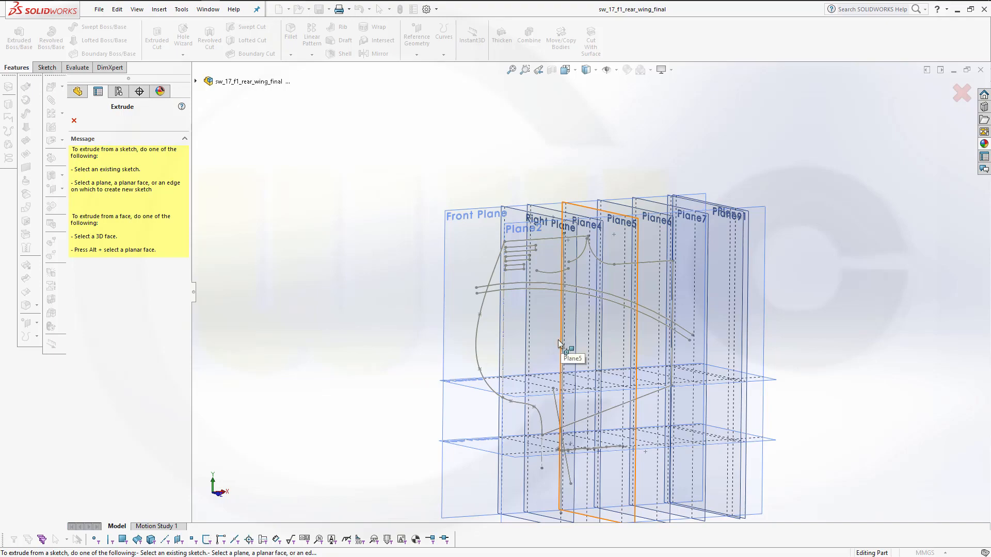
mouse_move(471, 354)
middle_mouse_down()
mouse_move(377, 354)
mouse_move(420, 349)
middle_mouse_up()
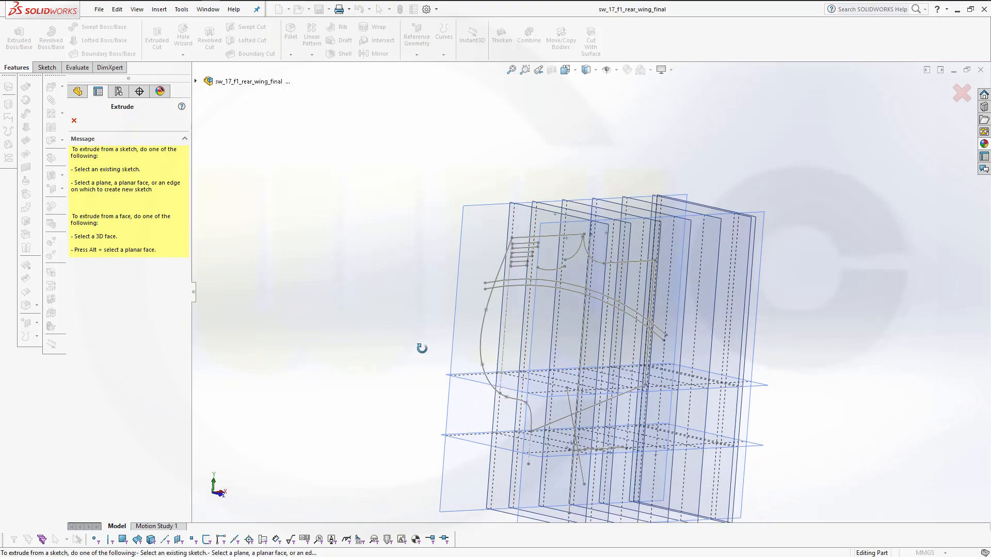
left_click(585, 339)
middle_click_drag(361, 213, 292, 203)
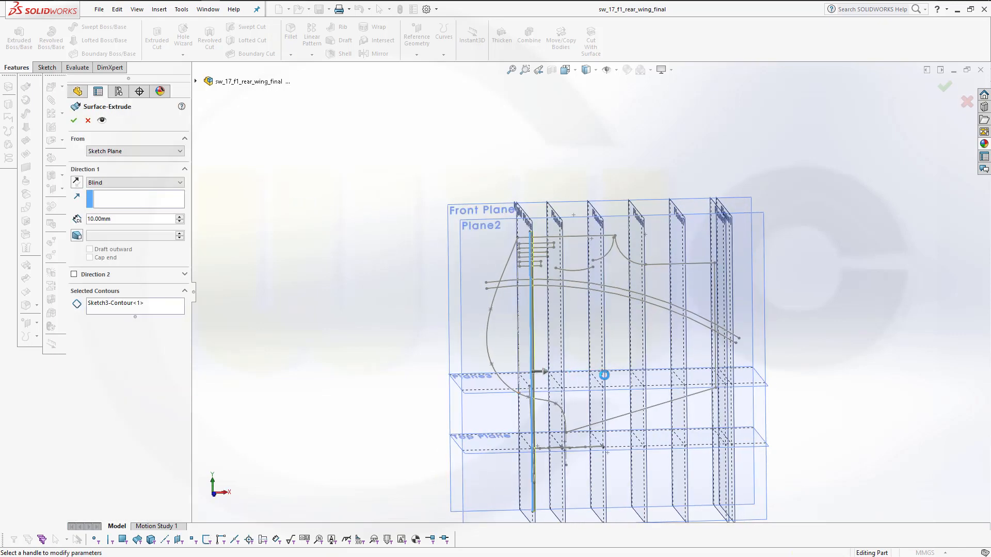
left_click_drag(554, 372, 805, 366)
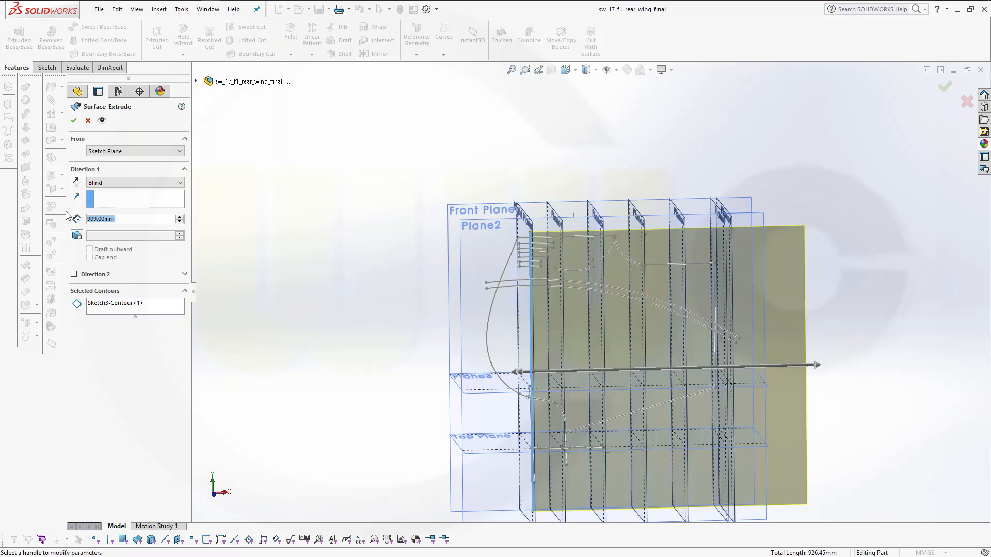
type("750")
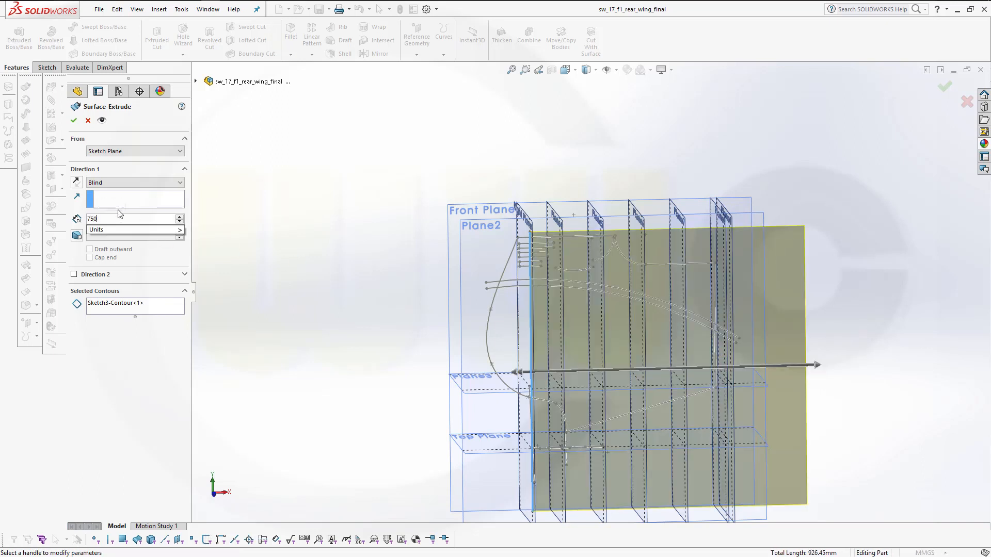
Add a second blind direction of 200 mm to the Sketch3 surface extrude and finish the feature
left_click(76, 276)
left_click(101, 275)
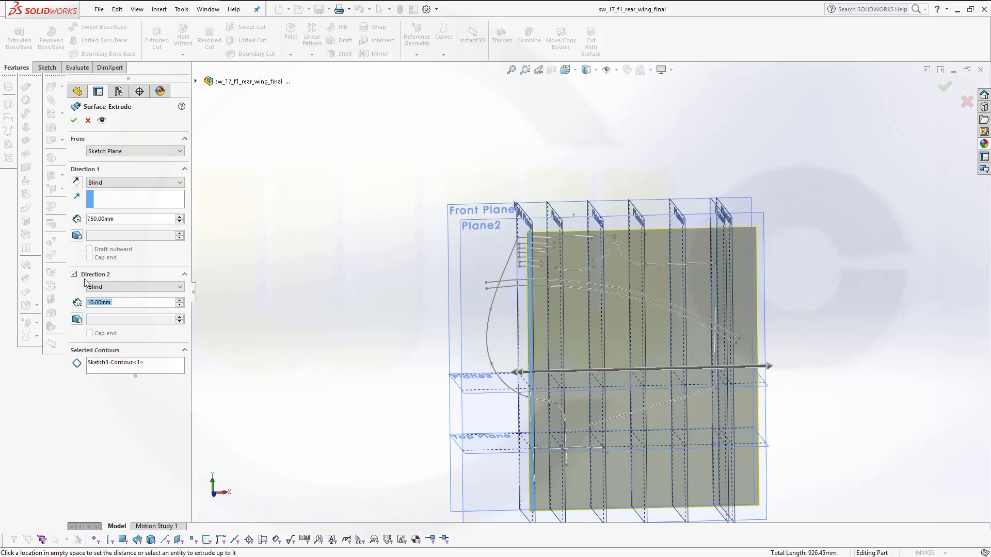
type("200")
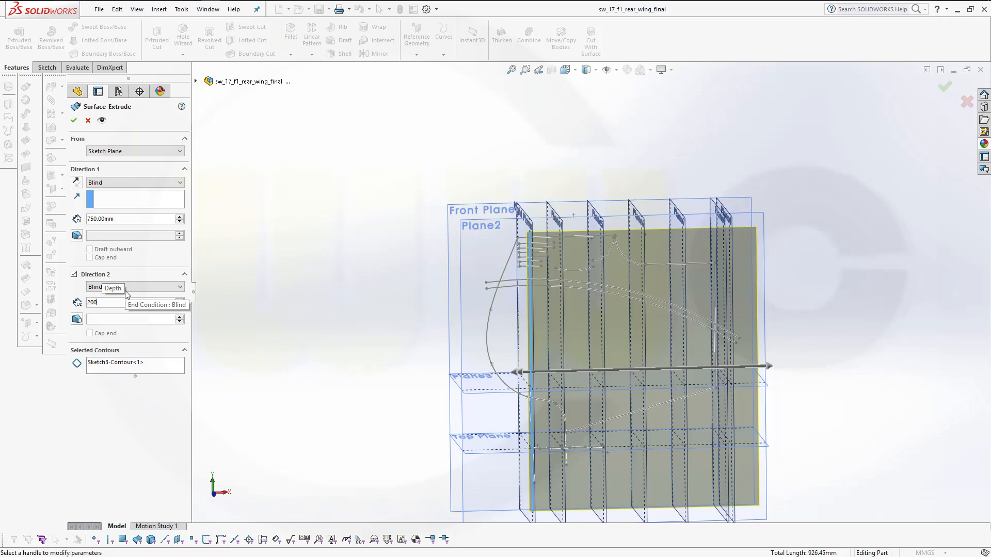
key("Return")
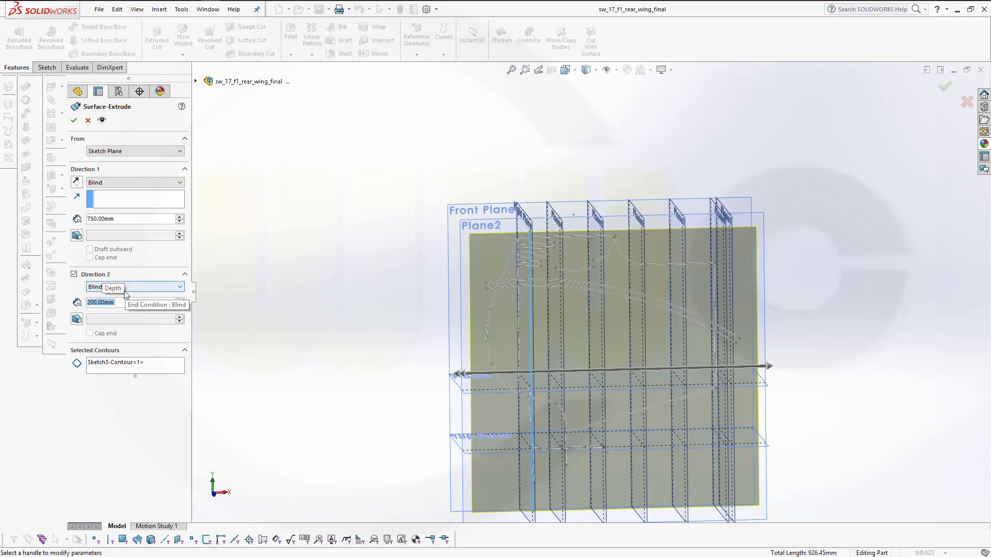
left_click(74, 121)
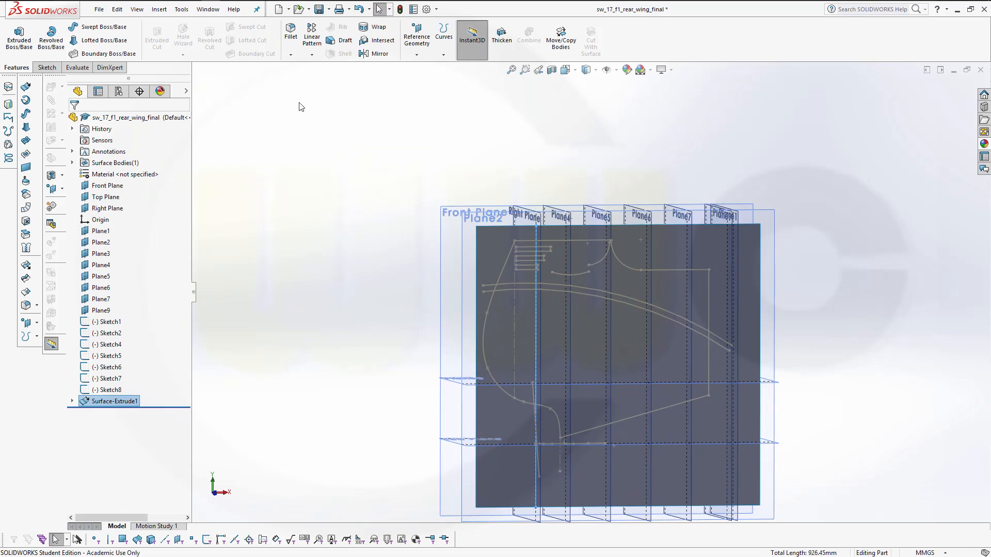
left_click(28, 281)
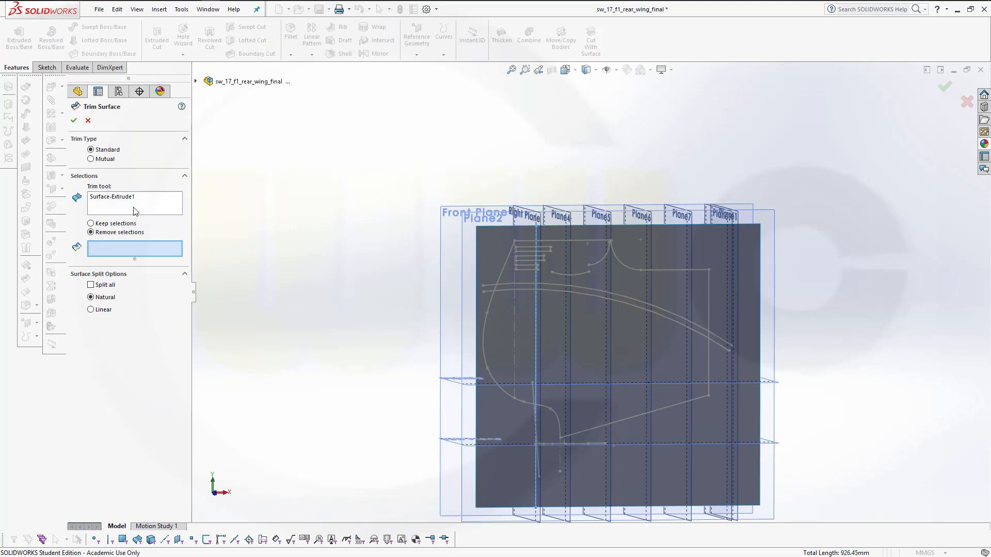
left_click(132, 198)
right_click(133, 198)
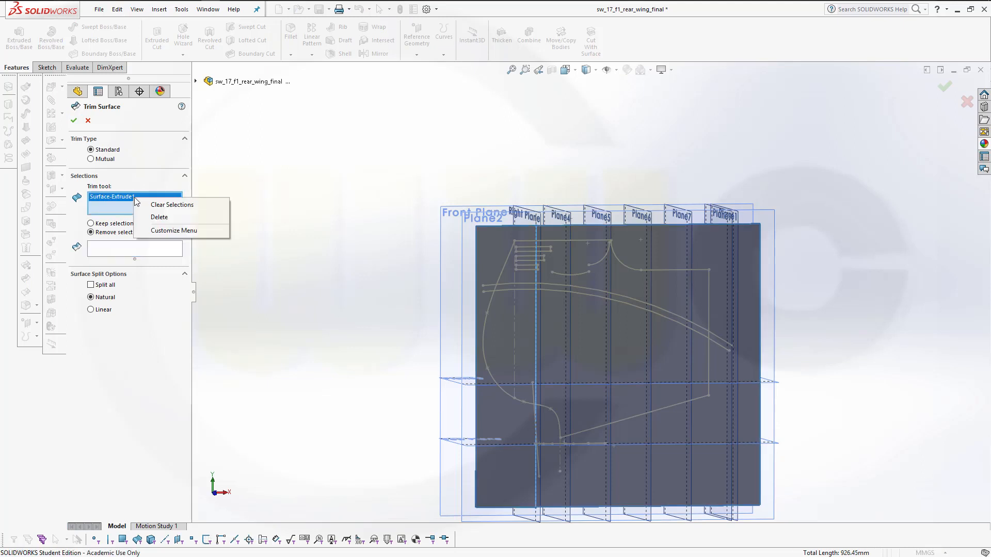
left_click(164, 219)
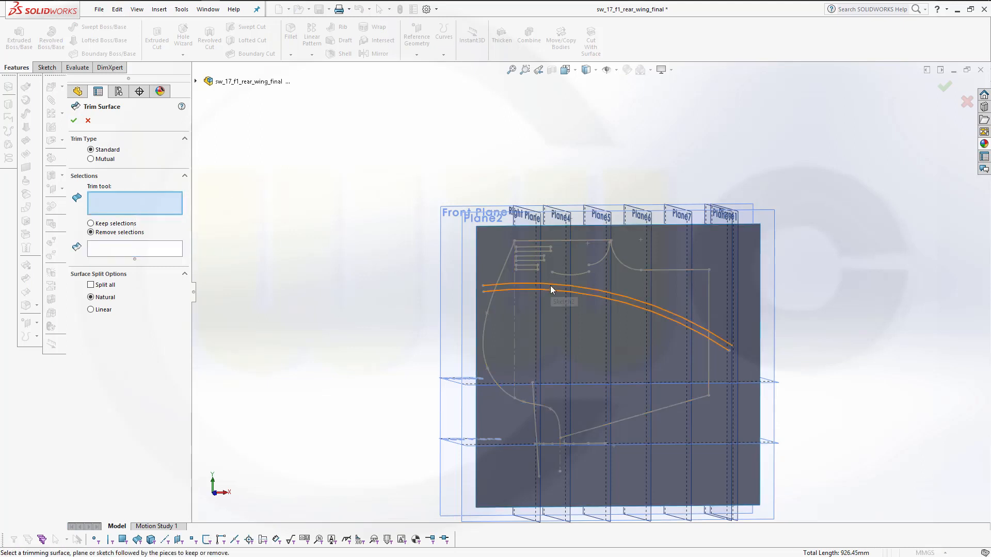
right_click(341, 268)
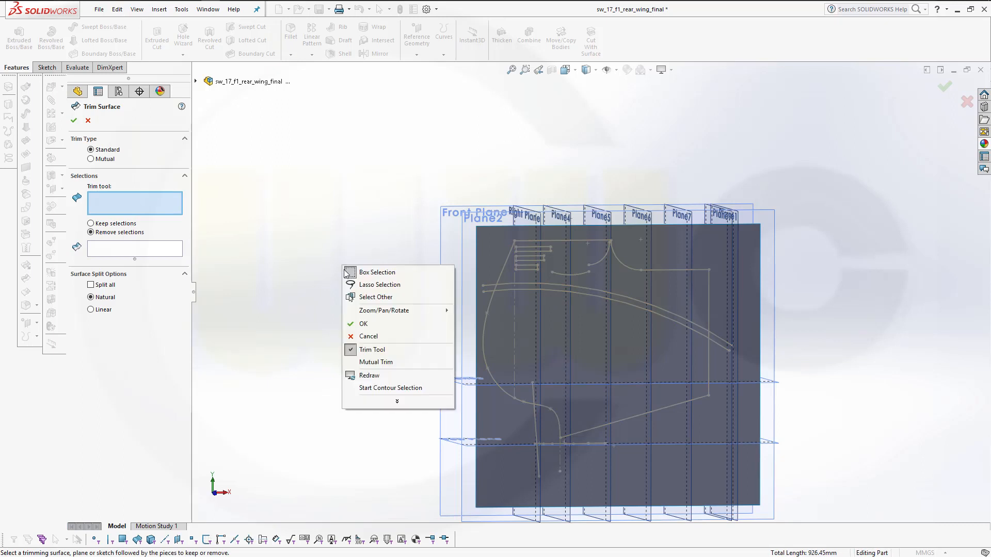
left_click(390, 387)
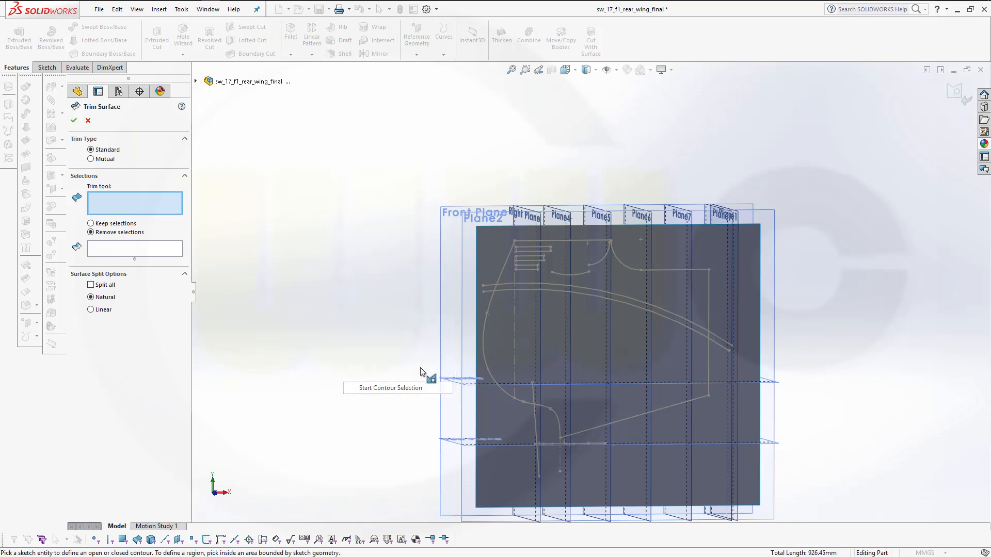
left_click(517, 283)
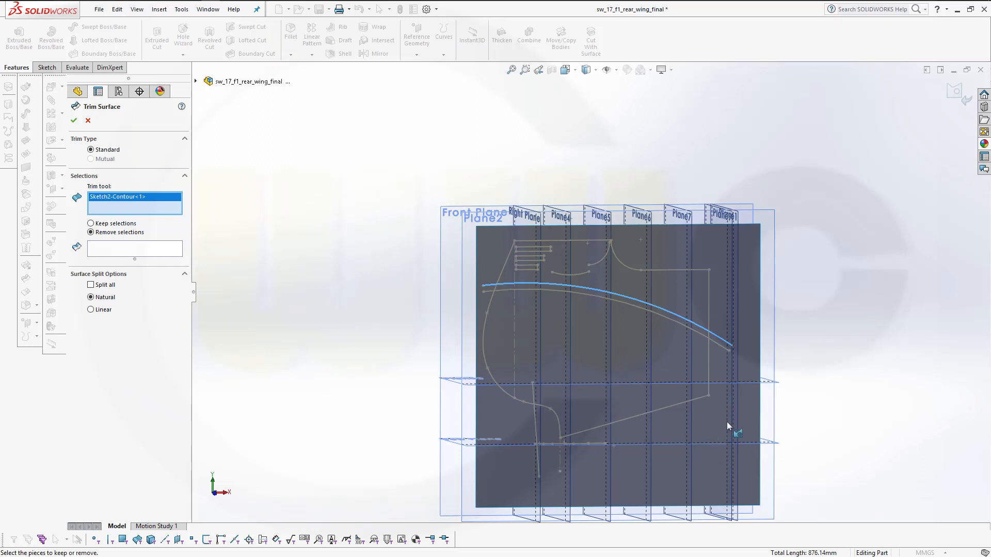
right_click(360, 250)
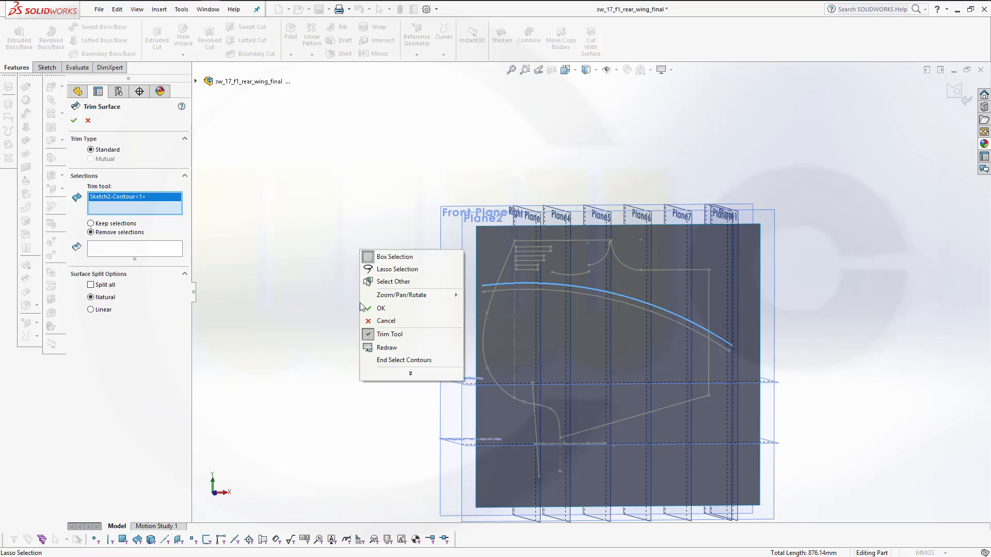
left_click(380, 308)
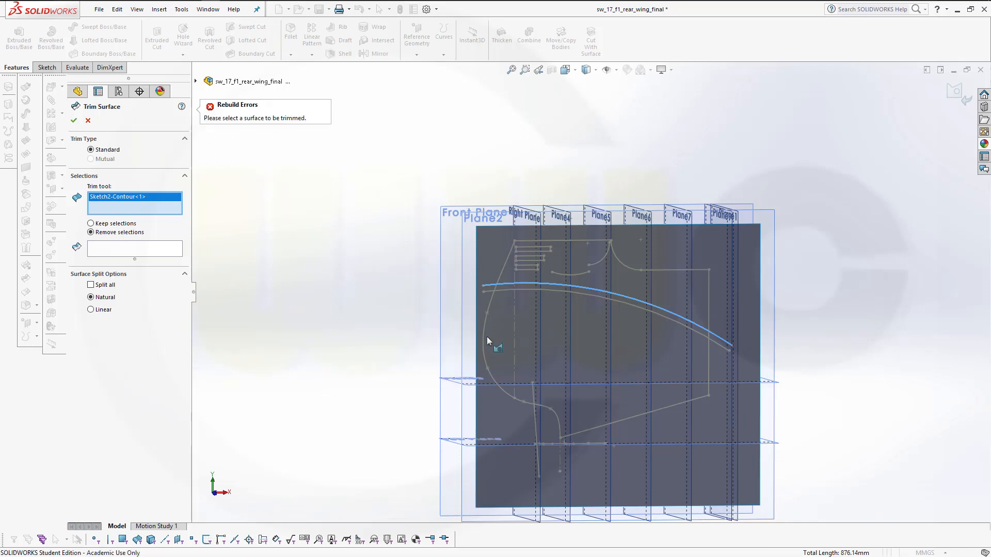
left_click(88, 121)
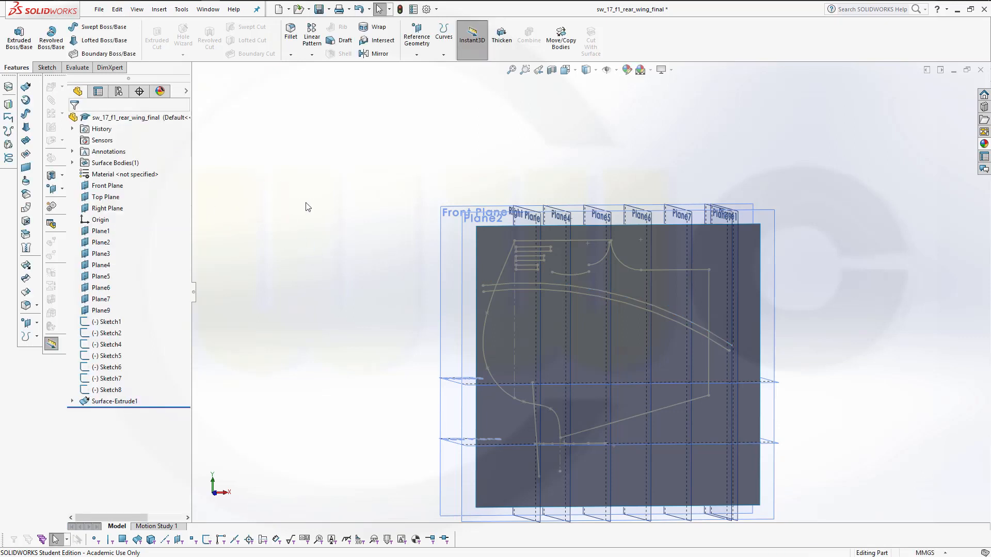
Trim the extruded surface with the upper arc contour of Sketch2, removing the portion below the arc
left_click(26, 265)
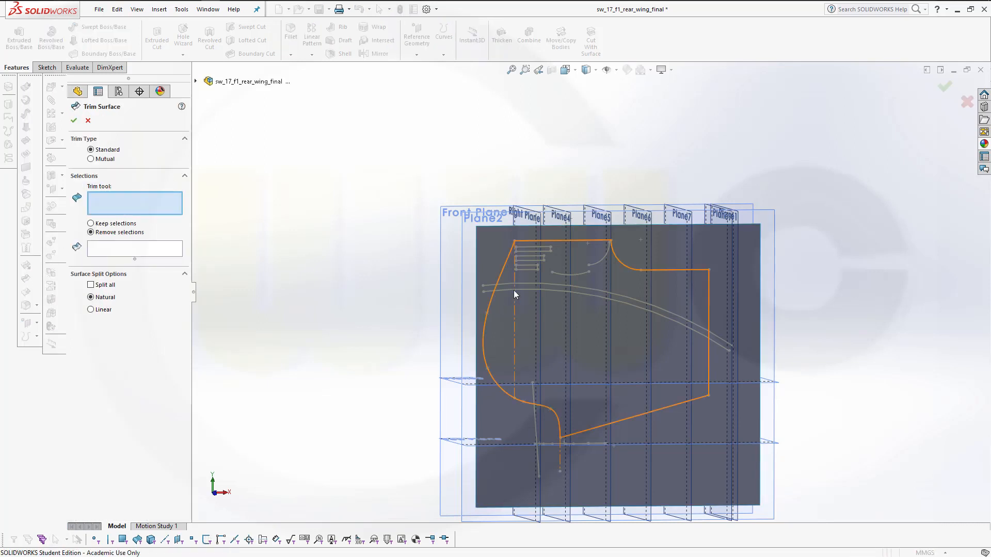
right_click(302, 254)
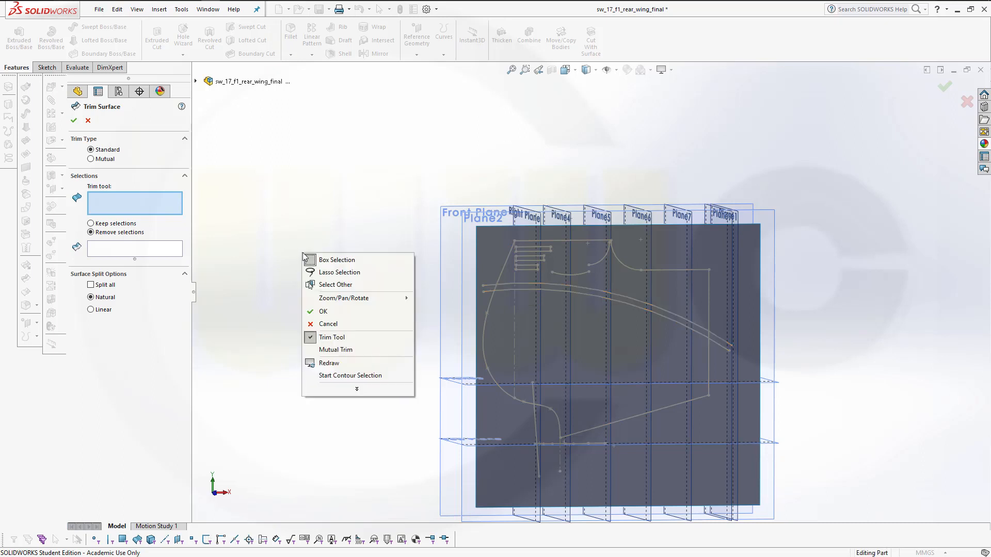
left_click(344, 376)
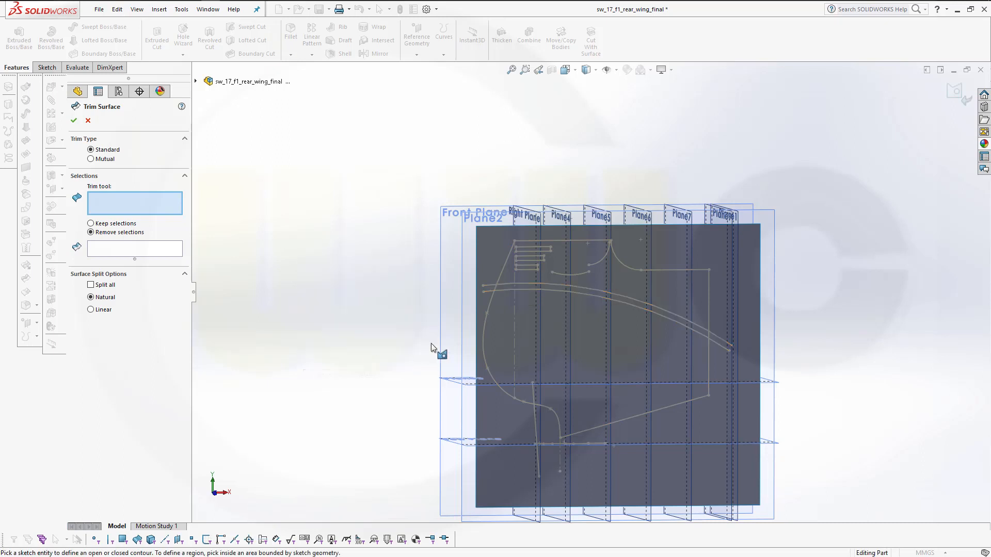
left_click(527, 286)
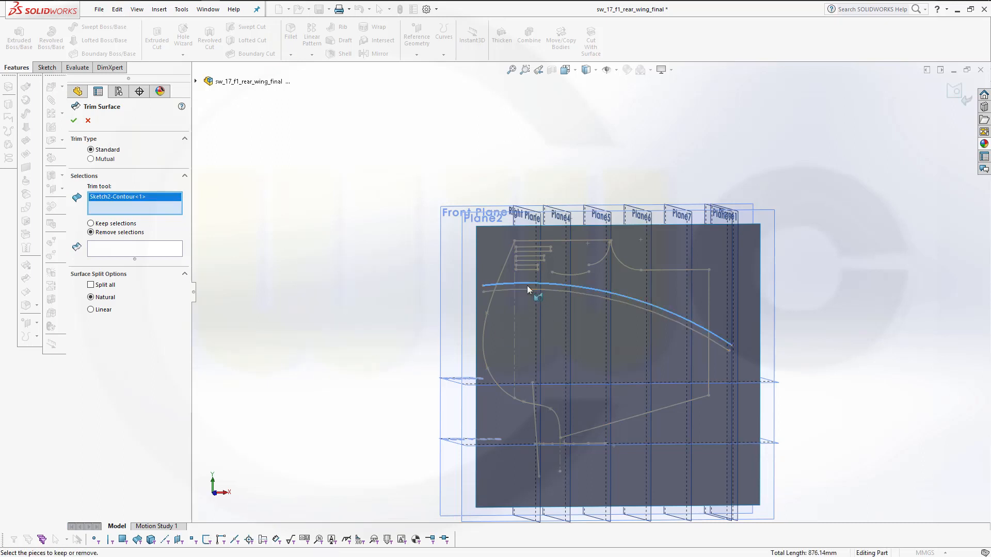
right_click(289, 250)
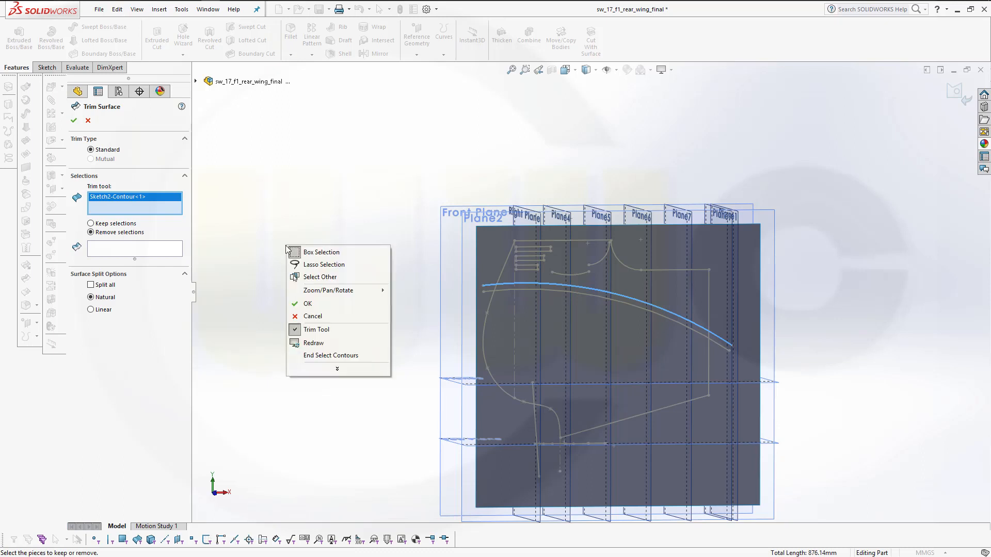
left_click(308, 304)
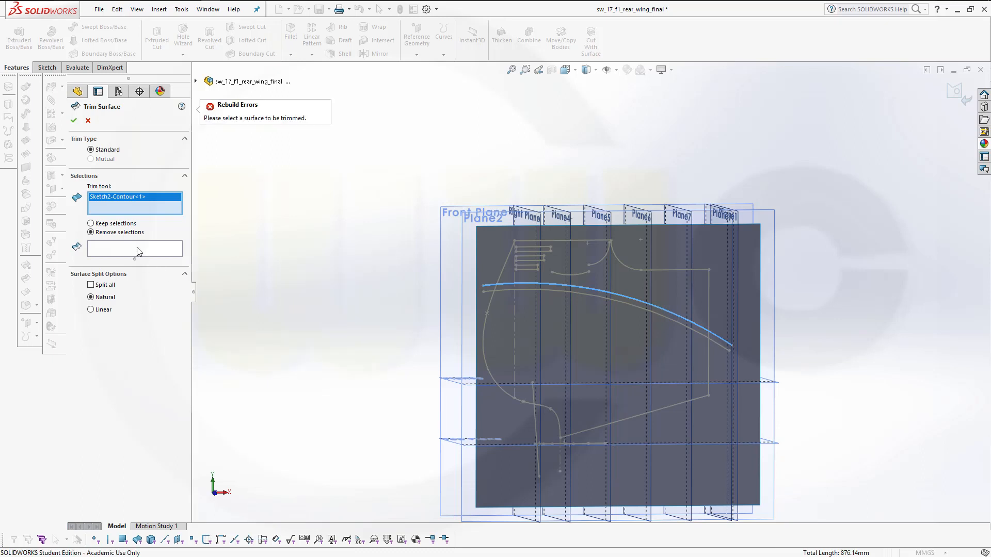
left_click(139, 252)
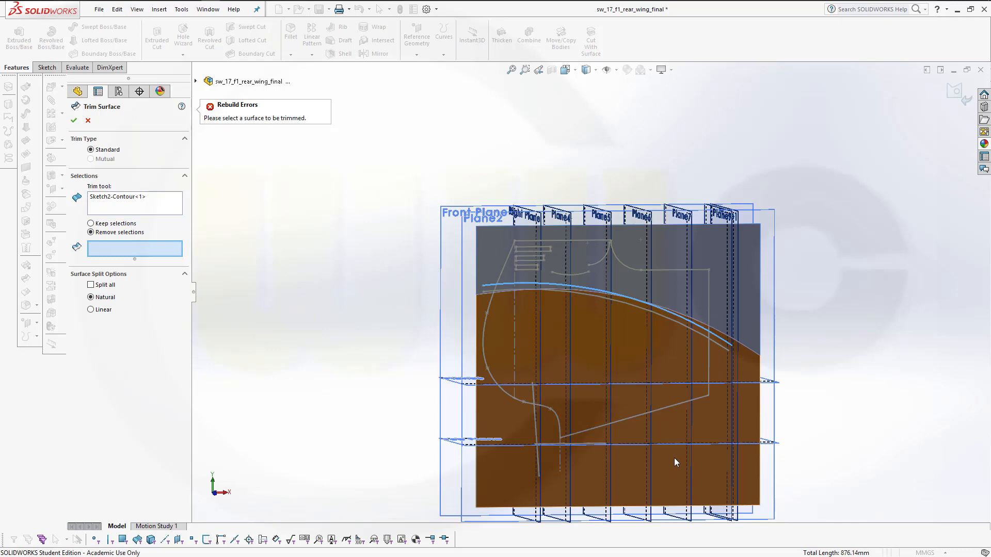
left_click(673, 457)
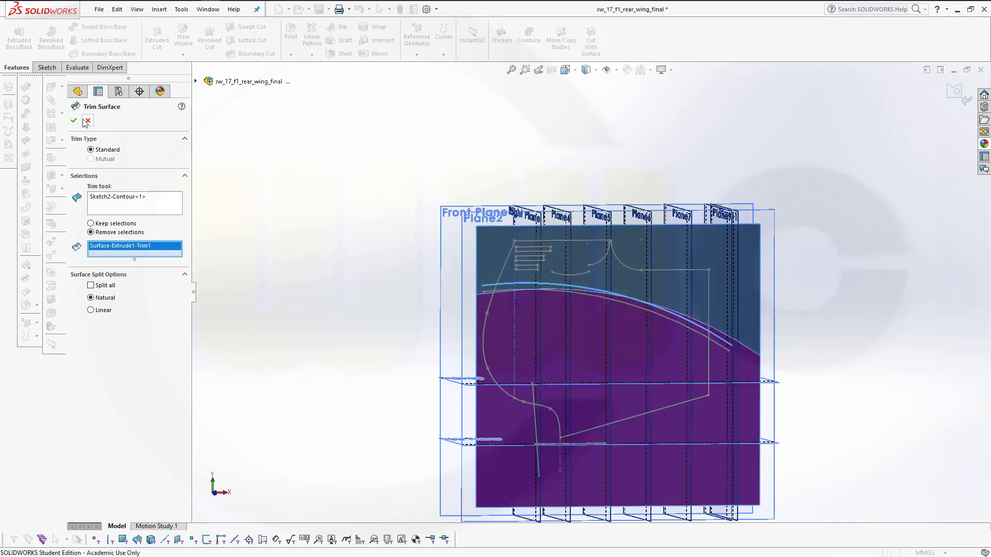
left_click(75, 121)
middle_click_drag(376, 212, 411, 214)
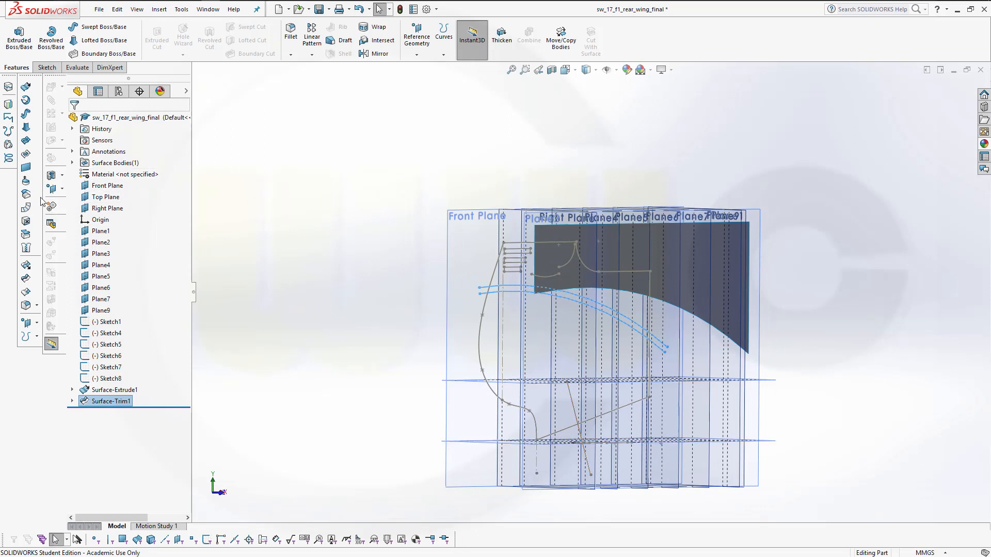
left_click(25, 265)
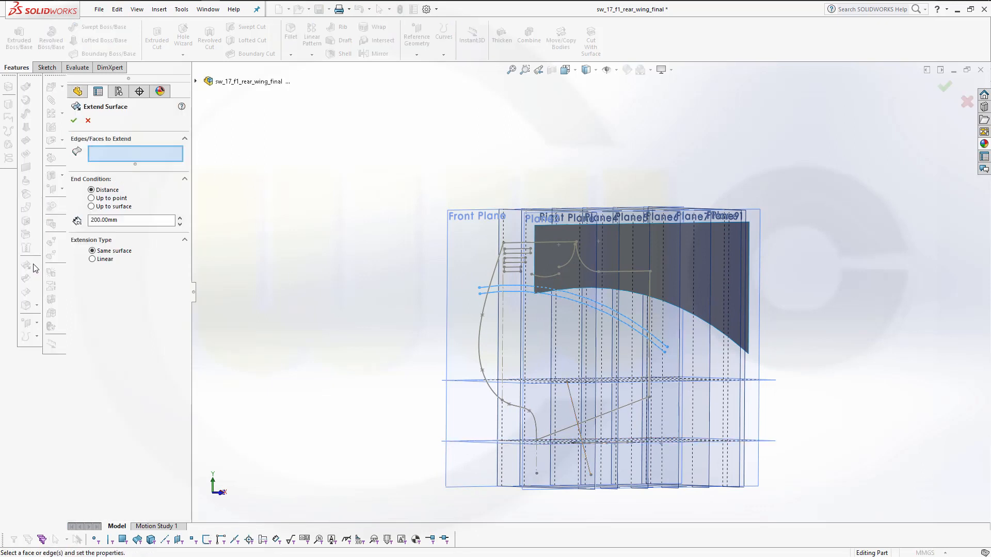
left_click(88, 120)
Surface-extrude the slanted Sketch4 line with blind depths of 750 mm in the first direction and 200 mm in the second
left_click(26, 87)
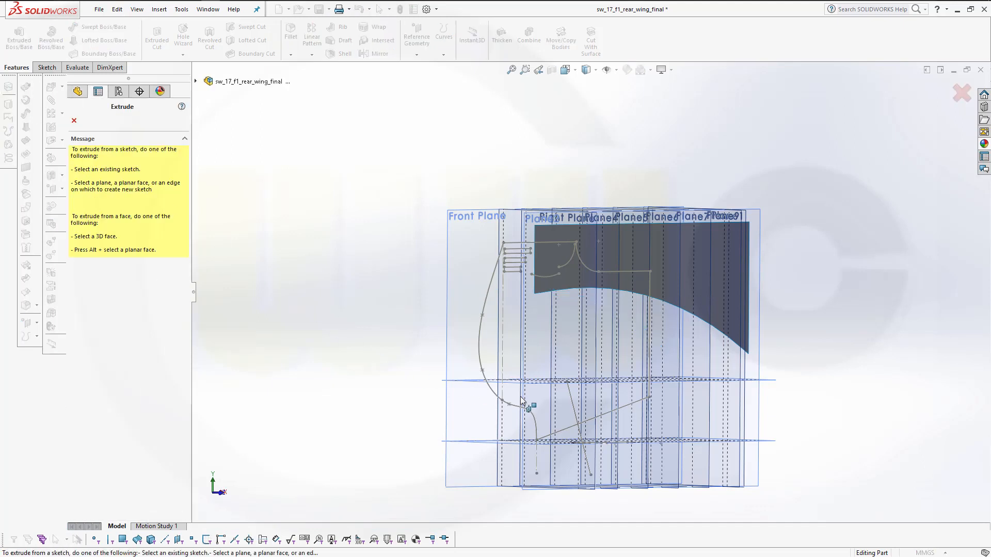
left_click(576, 416)
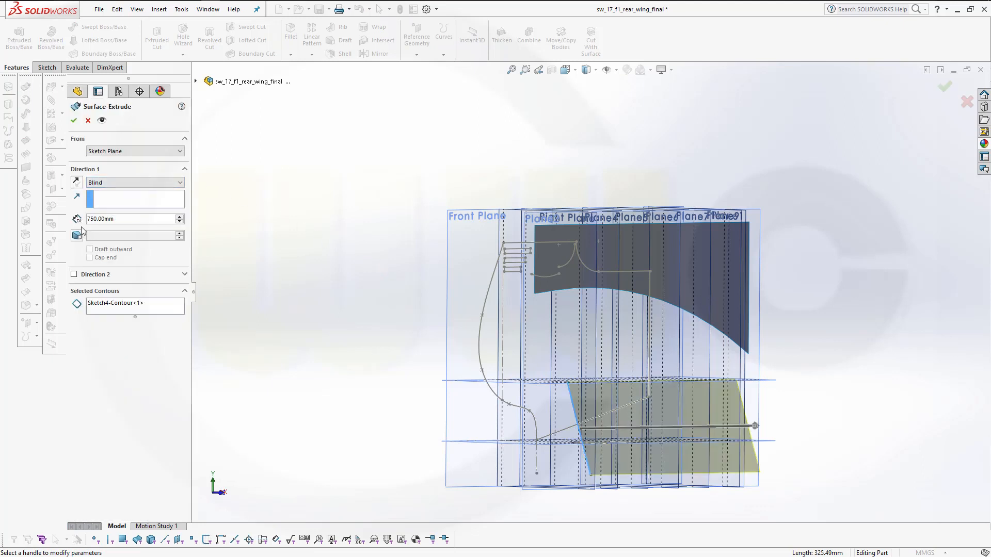
left_click(98, 277)
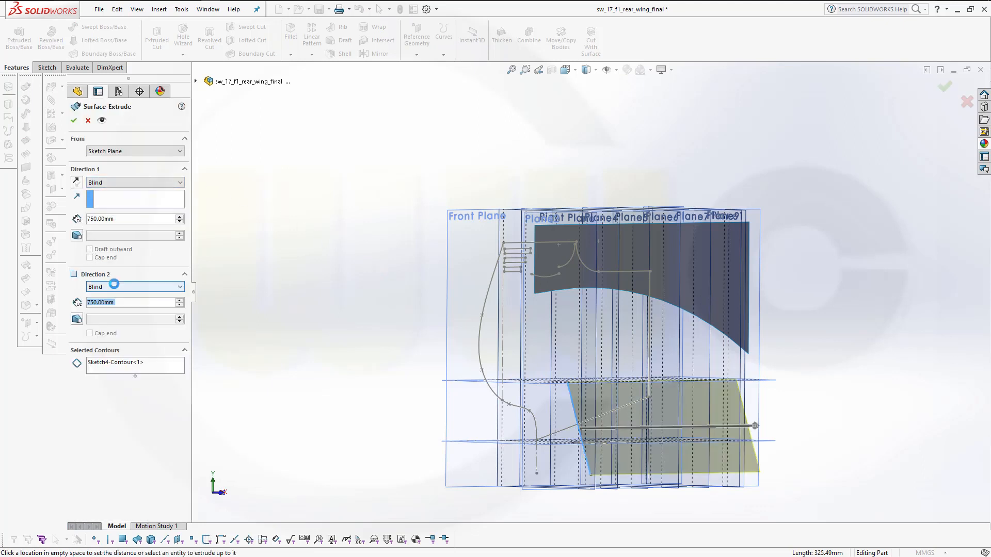
type("200")
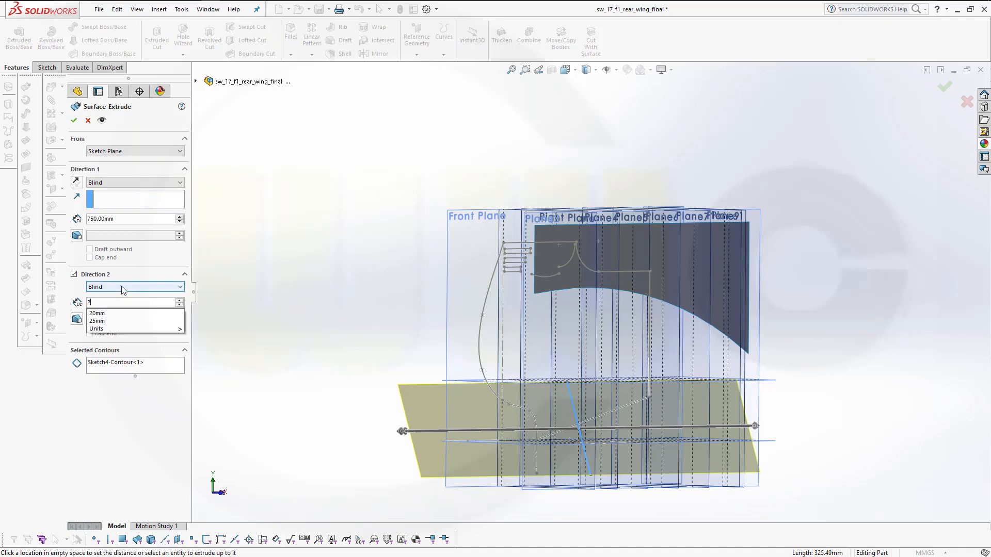
key("Return")
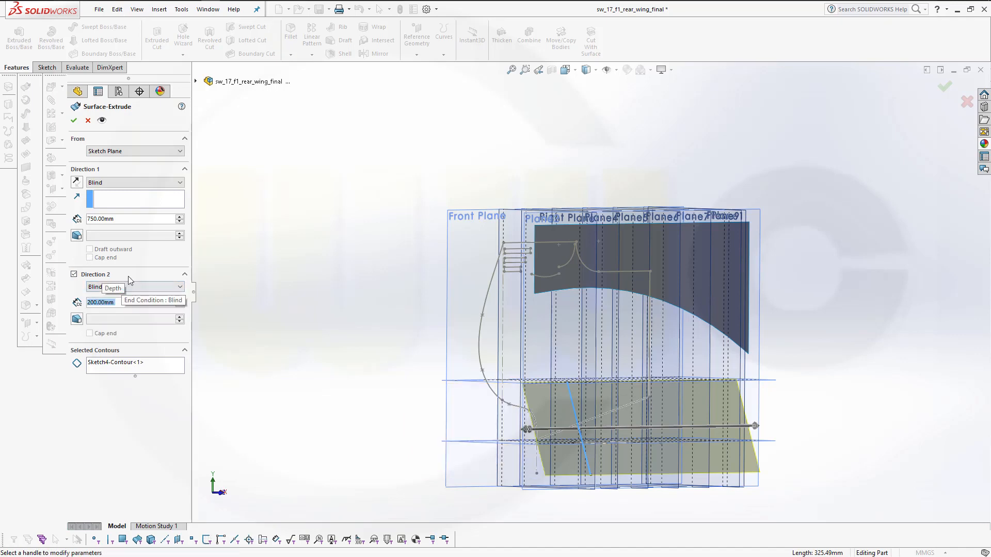
left_click(74, 121)
Start a surface loft and group the tangent lower arc edges of the trimmed surface as its first profile
middle_click_drag(365, 257, 356, 190)
scroll(522, 188, "up", 2)
scroll(553, 216, "down", 3)
middle_click_drag(752, 362, 814, 405)
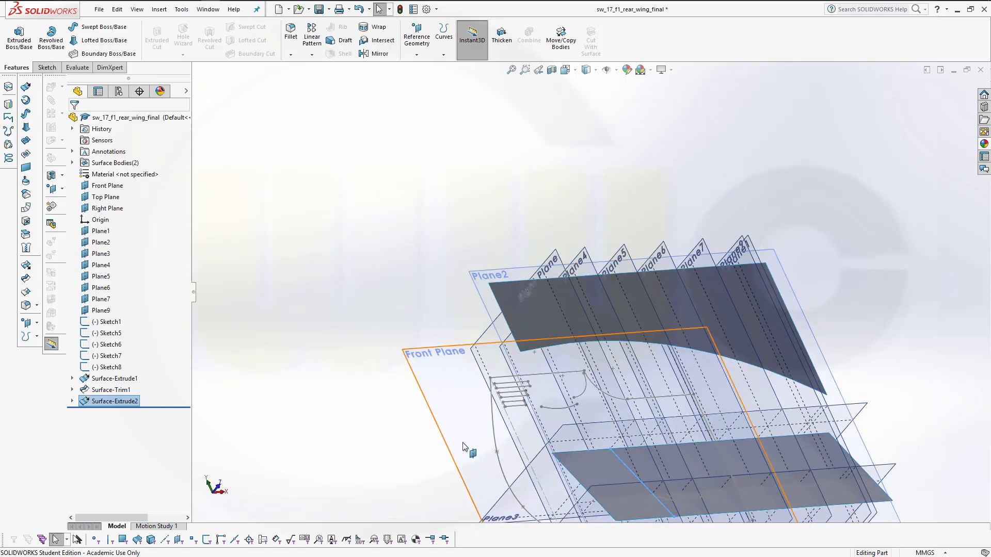
scroll(778, 478, "down", 2)
scroll(776, 469, "up", 2)
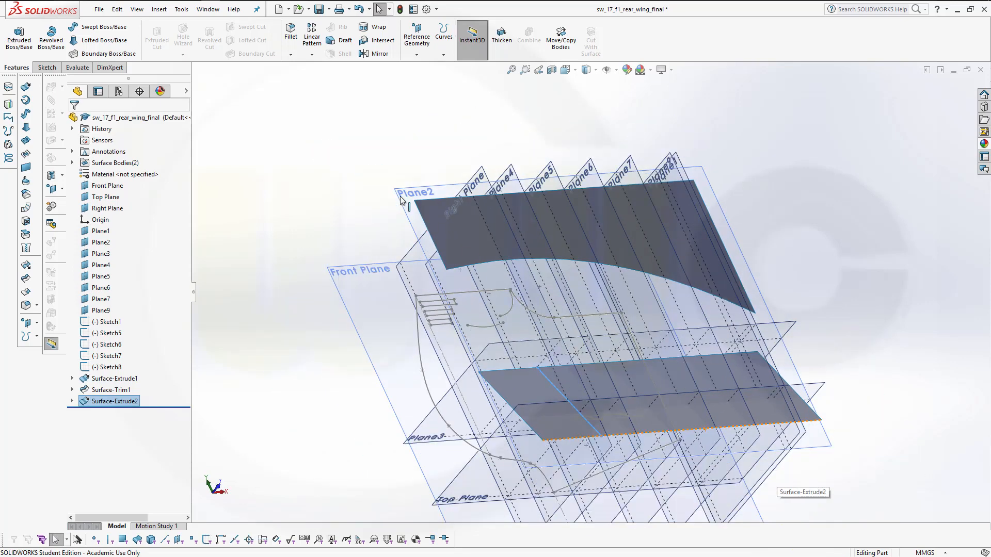
left_click(345, 146)
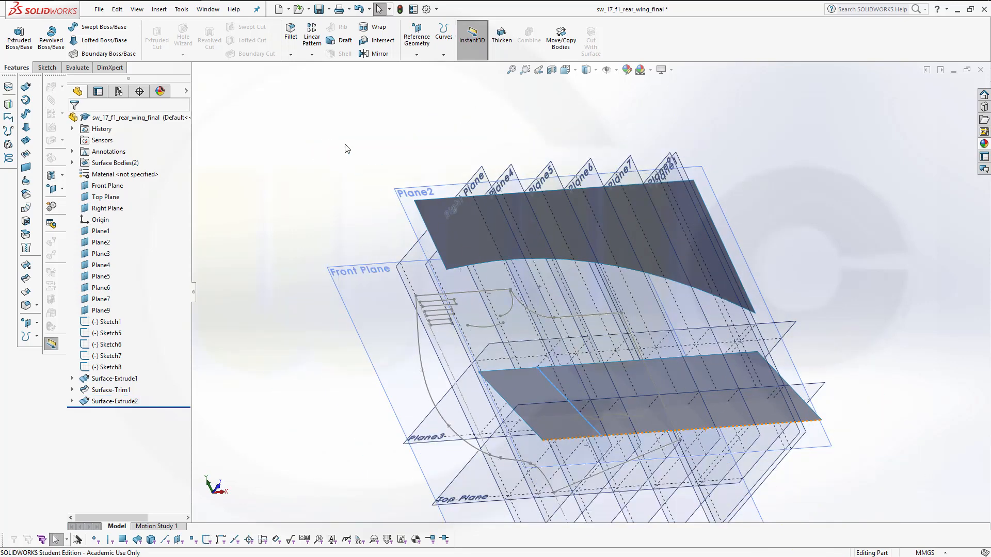
left_click(26, 127)
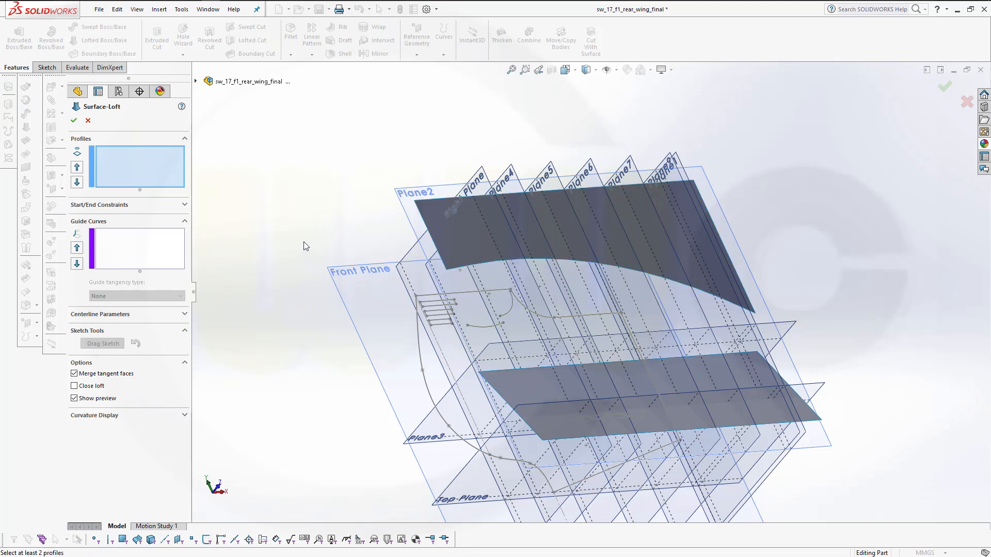
right_click(278, 225)
left_click(328, 257)
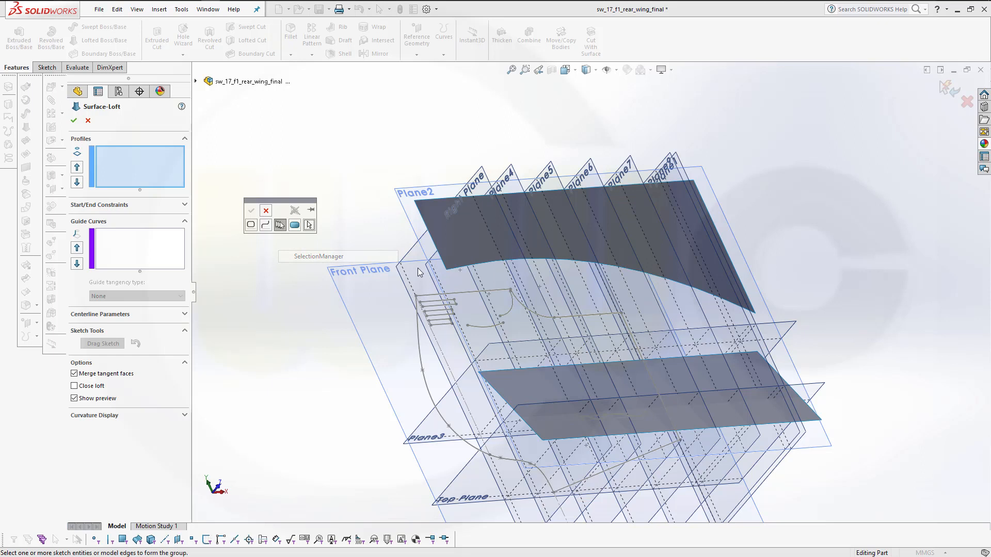
left_click(465, 269)
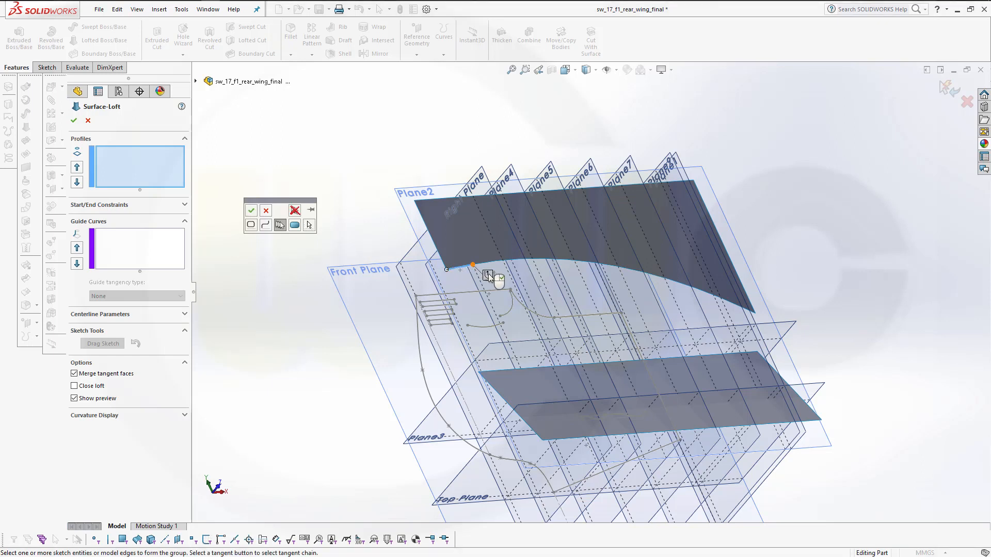
right_click(483, 271)
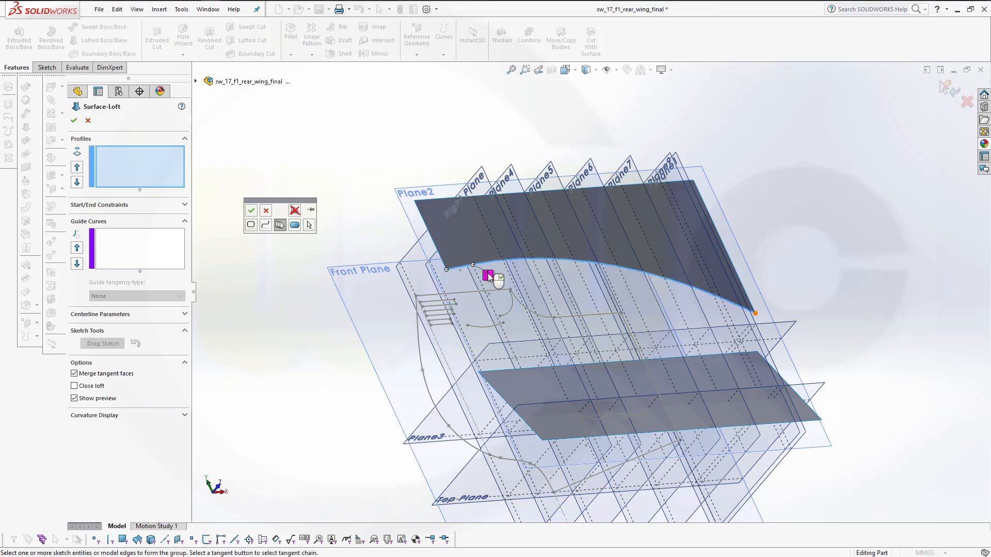
left_click(252, 211)
Add the upper edge of the lower slanted surface as the loft's second profile
right_click(264, 211)
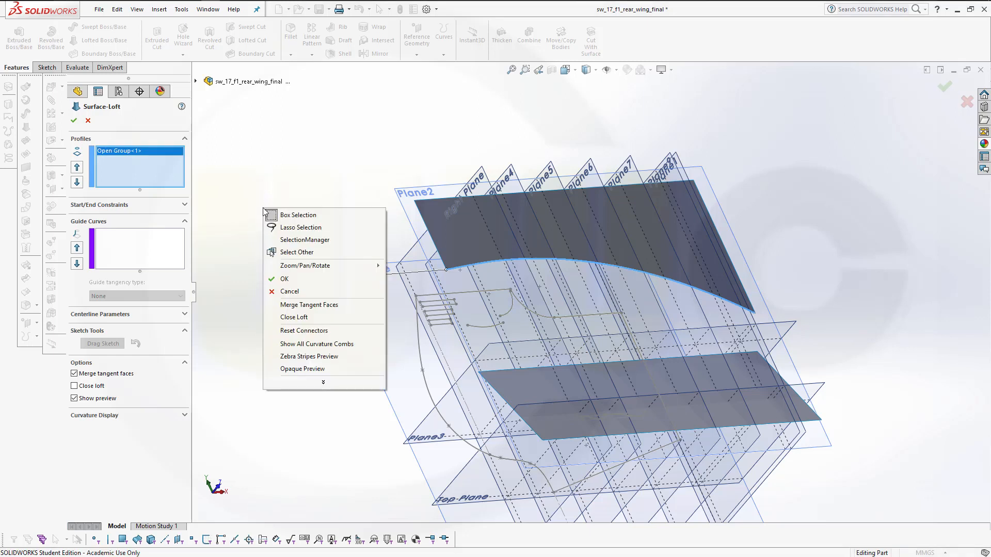
left_click(286, 185)
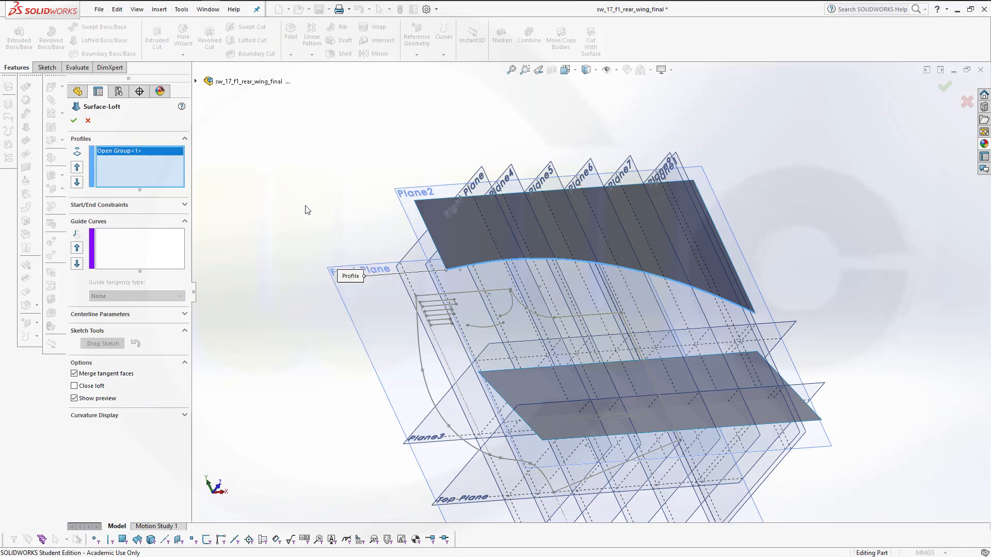
left_click(500, 369)
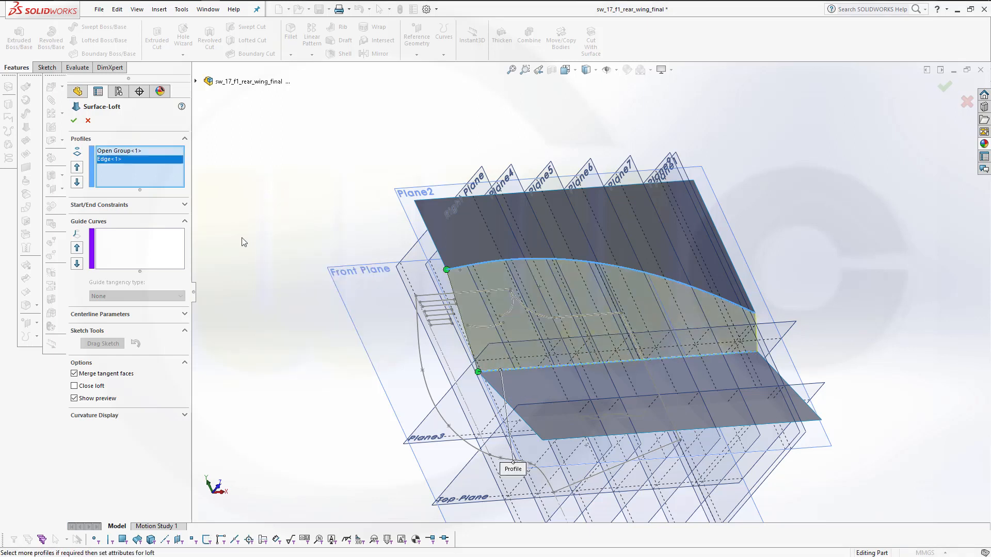
Set both the start and end constraints of the loft to Tangency To Face and finish the feature
left_click(184, 206)
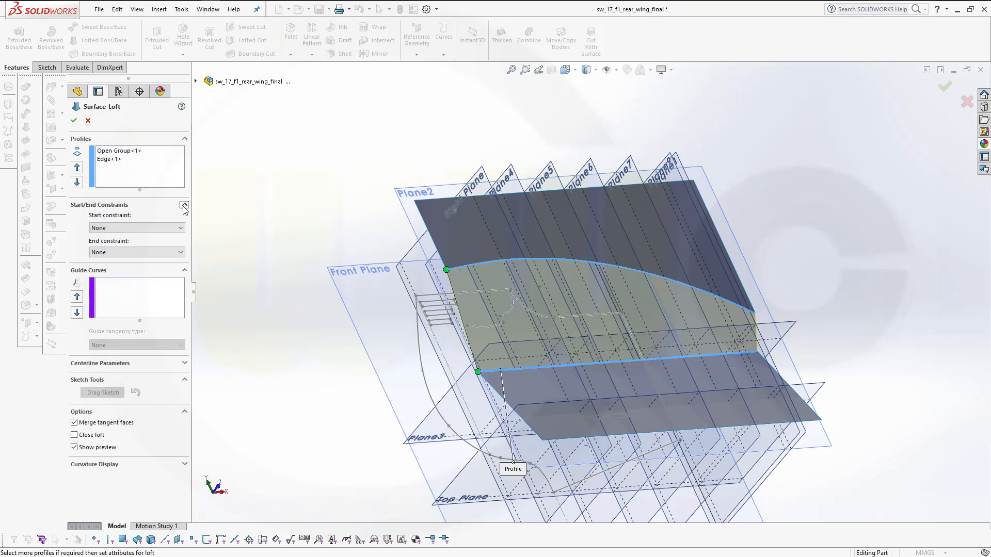
left_click(180, 228)
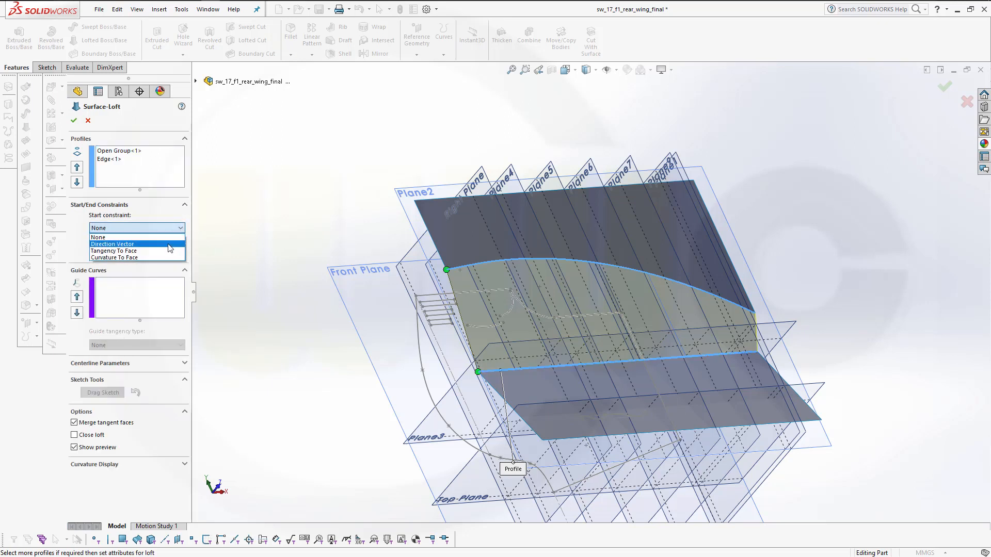
left_click(168, 251)
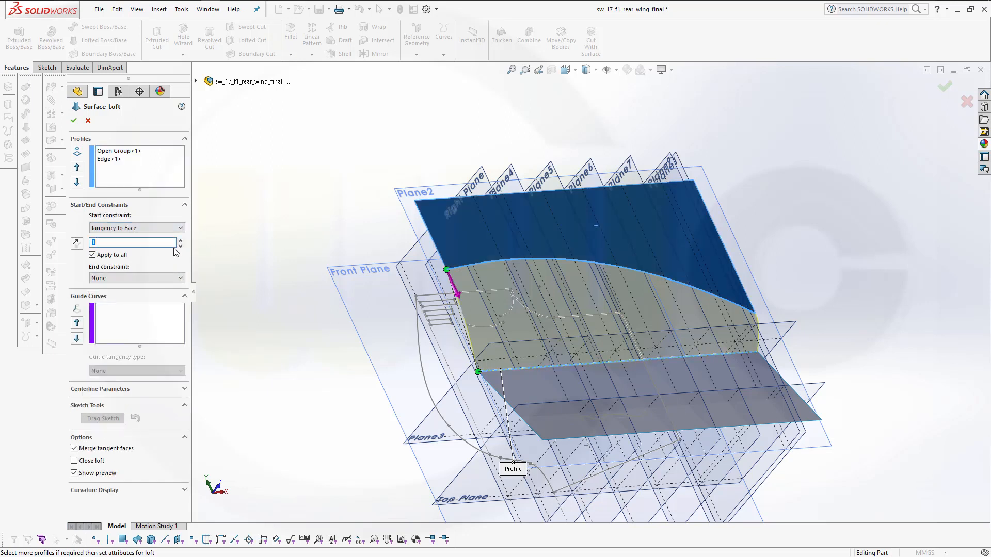
left_click(182, 279)
left_click(155, 301)
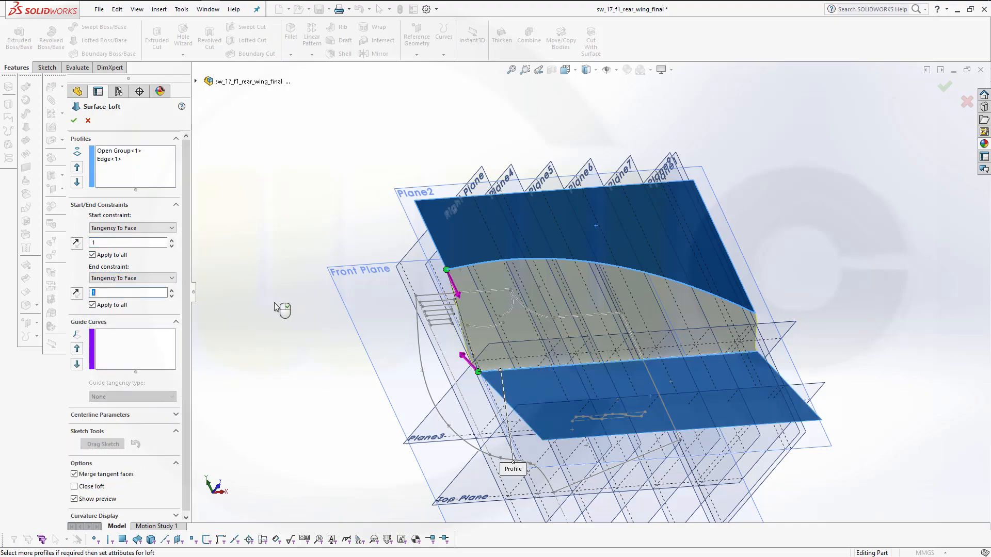
mouse_move(292, 300)
middle_mouse_down()
mouse_move(341, 287)
mouse_move(345, 305)
mouse_move(341, 321)
mouse_move(121, 259)
mouse_move(275, 254)
mouse_move(303, 226)
mouse_move(327, 222)
mouse_move(334, 234)
mouse_move(297, 265)
middle_mouse_up()
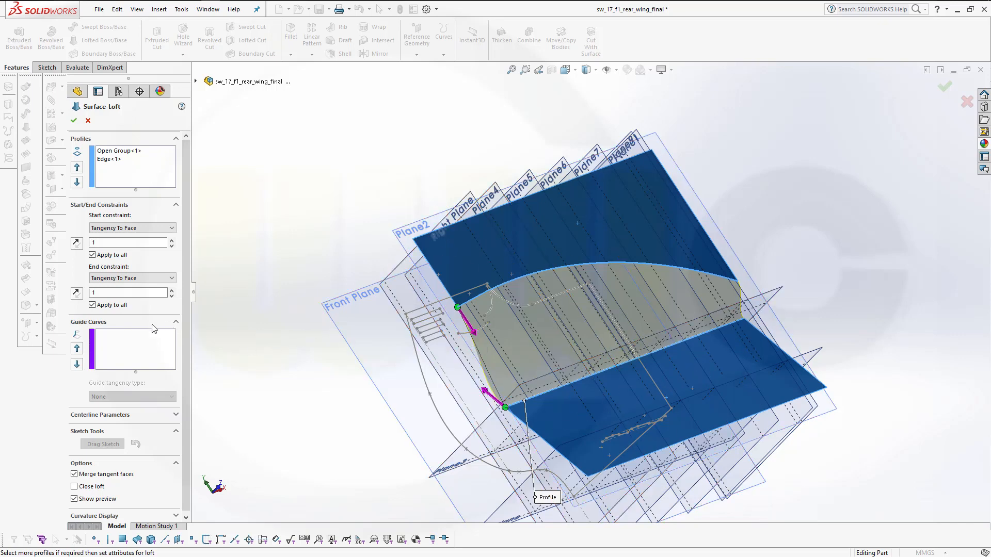
left_click(74, 121)
Surface-extrude the Sketch5 contour near the base of the wing surfaces with a blind depth of 750 mm
middle_click_drag(645, 325, 601, 361)
scroll(521, 192, "up", 2)
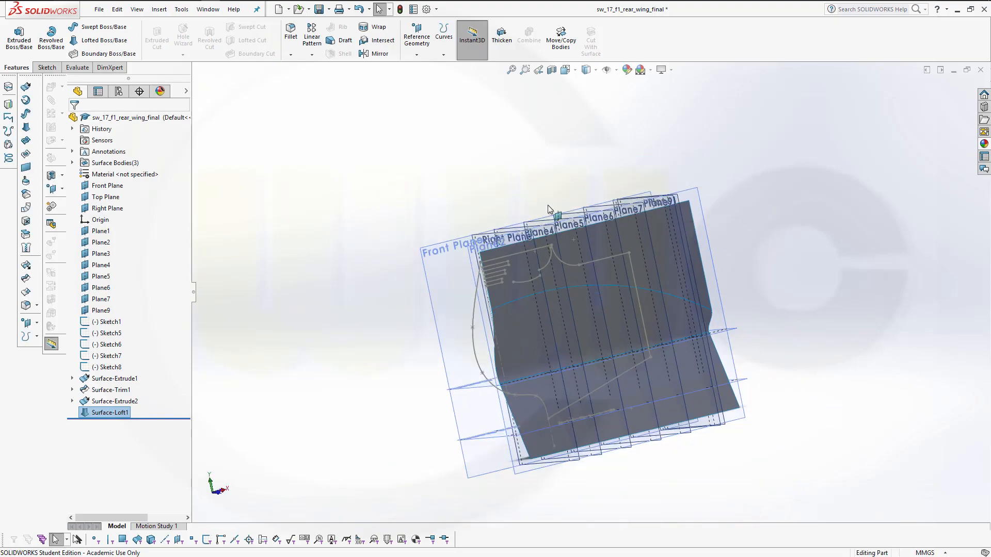
scroll(548, 206, "down", 1)
middle_click_drag(826, 323, 794, 323)
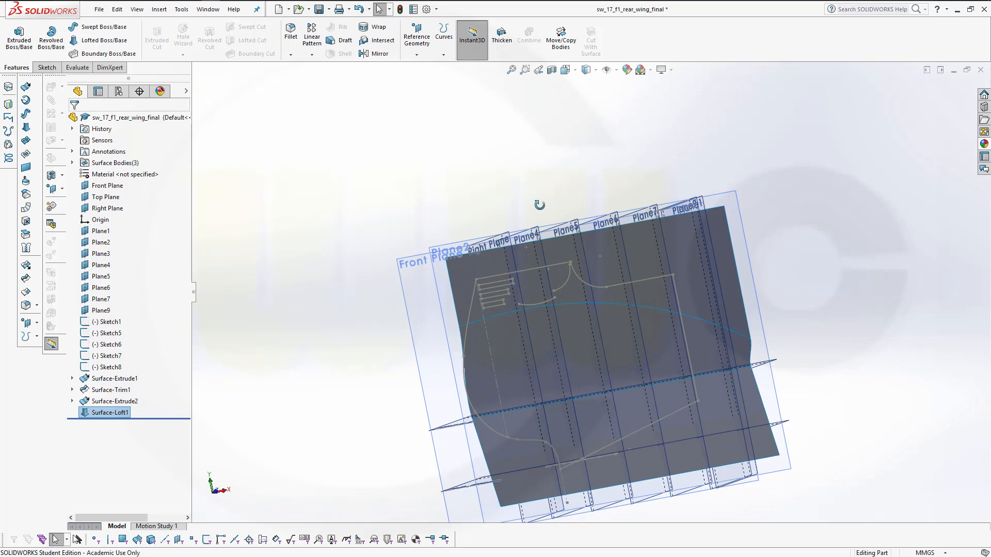
middle_click_drag(539, 205, 625, 361)
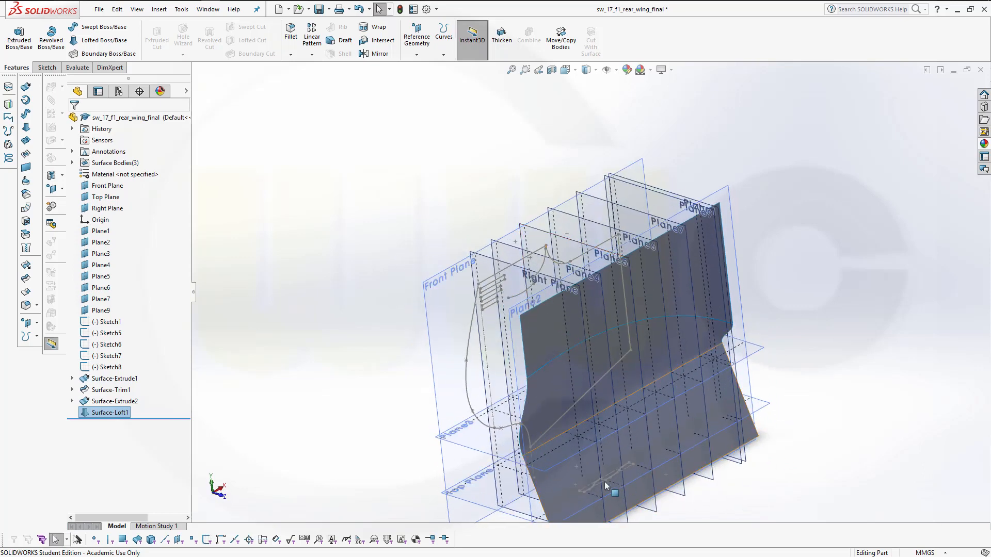
left_click(367, 153)
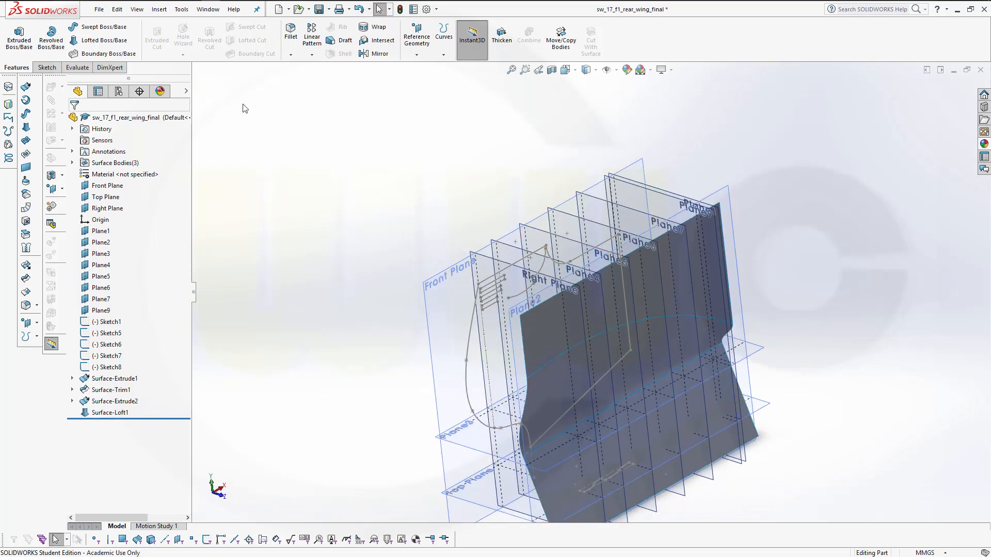
left_click(27, 86)
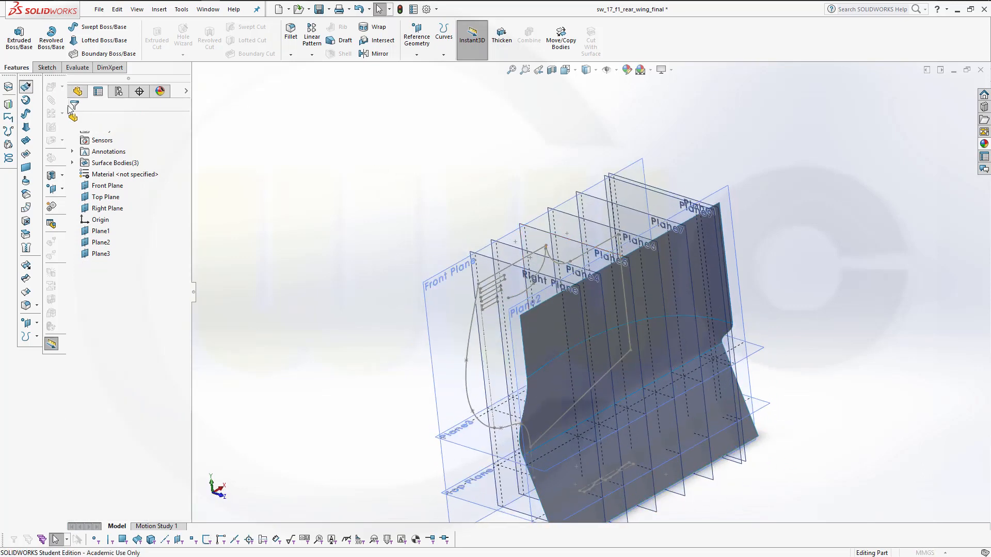
left_click(614, 479)
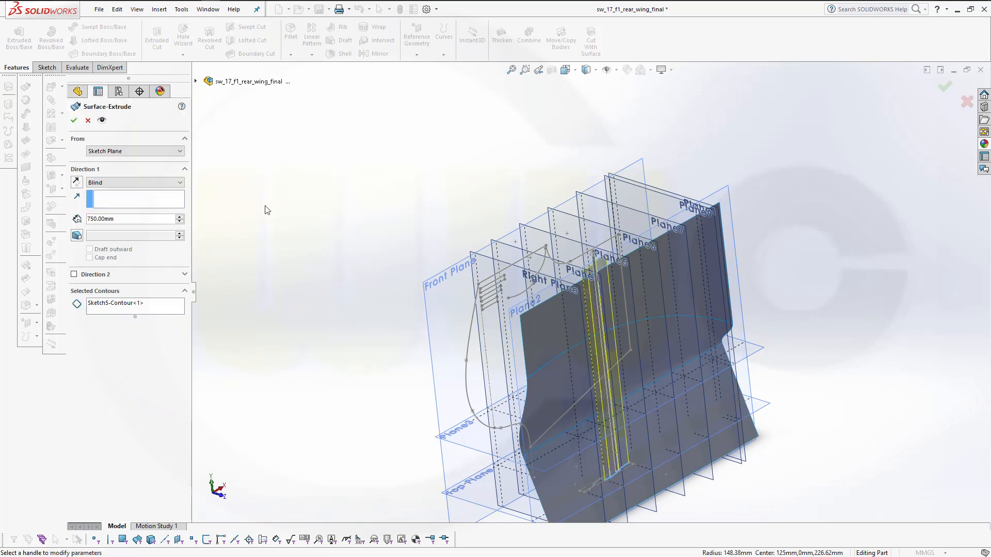
mouse_move(333, 244)
middle_mouse_down()
mouse_move(305, 170)
mouse_move(344, 239)
middle_mouse_up()
left_click(74, 120)
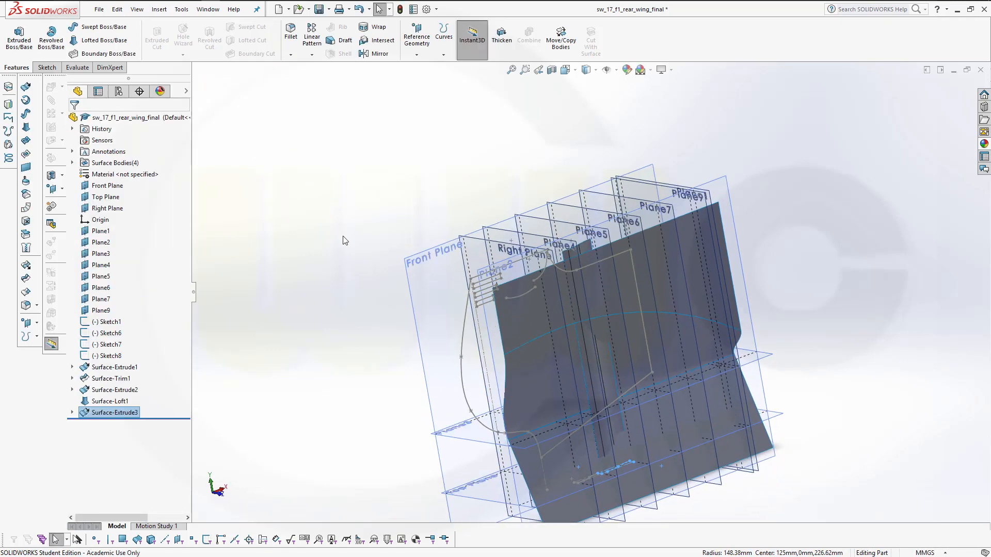
Start a linear pattern with the Right Plane as its first direction and a spacing of 135 mm
left_click(312, 40)
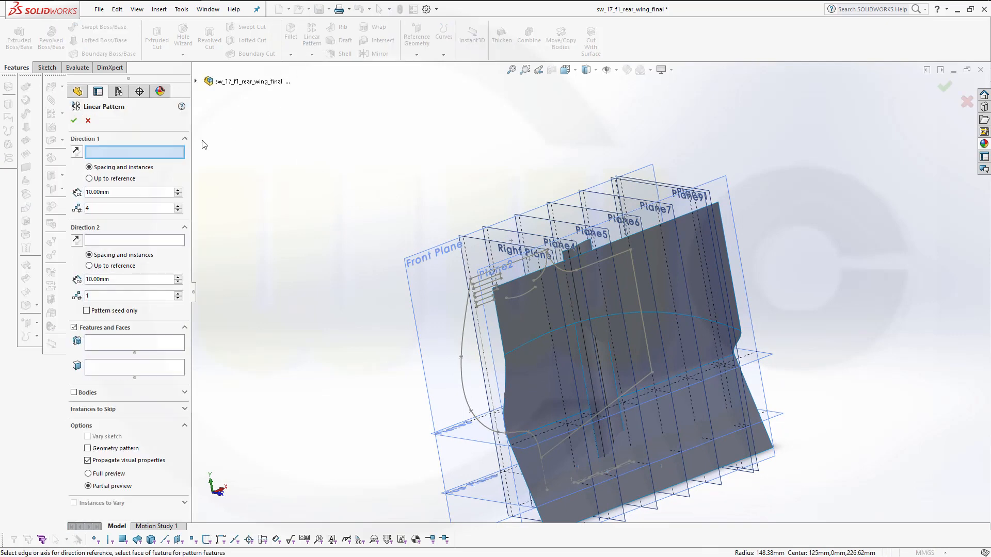
left_click(478, 243)
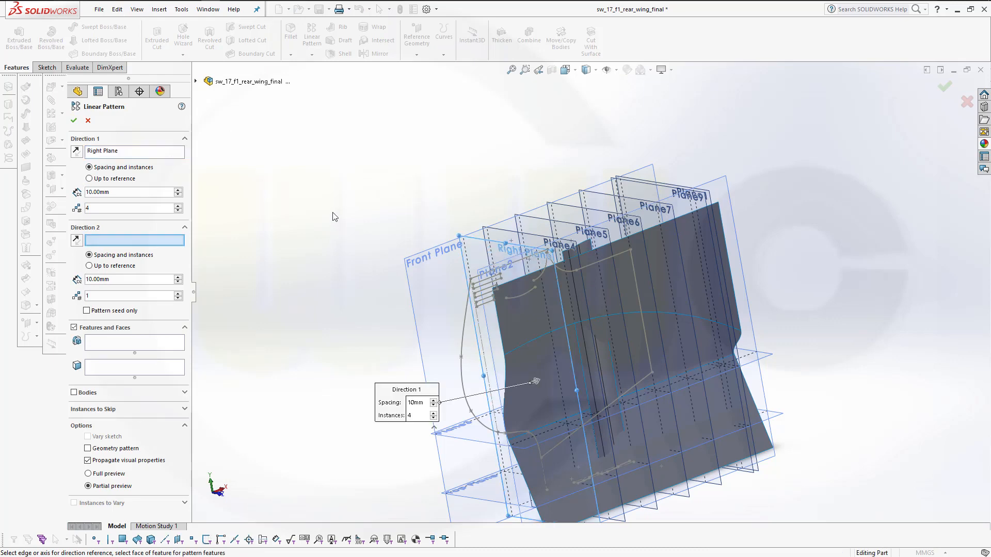
middle_click_drag(308, 203, 267, 250)
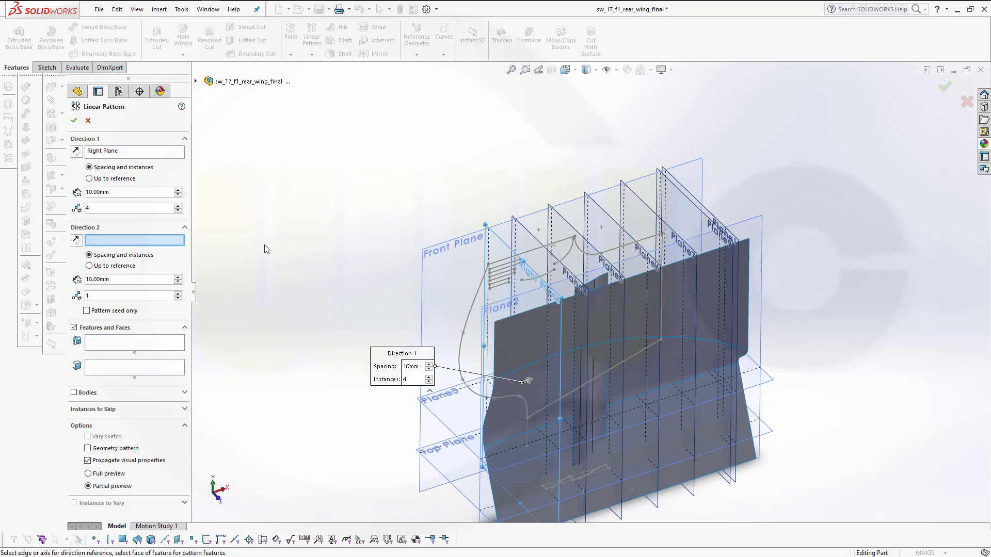
double_click(129, 192)
type("135")
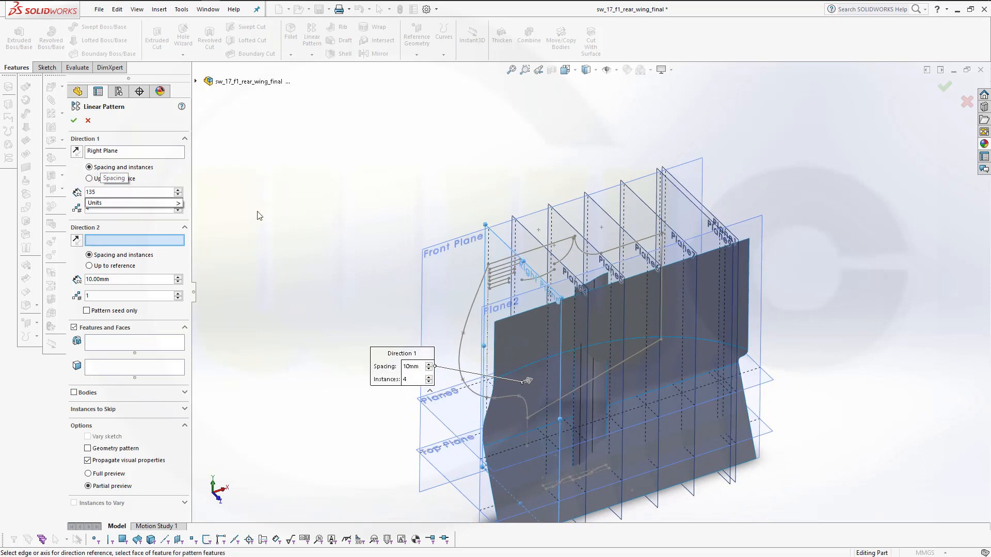
key("Return")
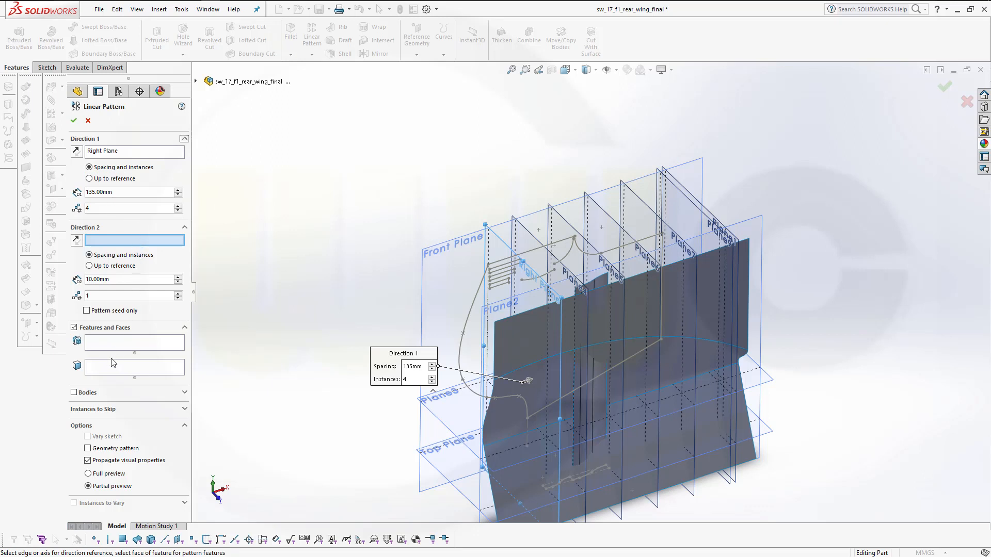
Pattern the Surface-Extrude3 body with 4 instances and finish the linear pattern
left_click(74, 393)
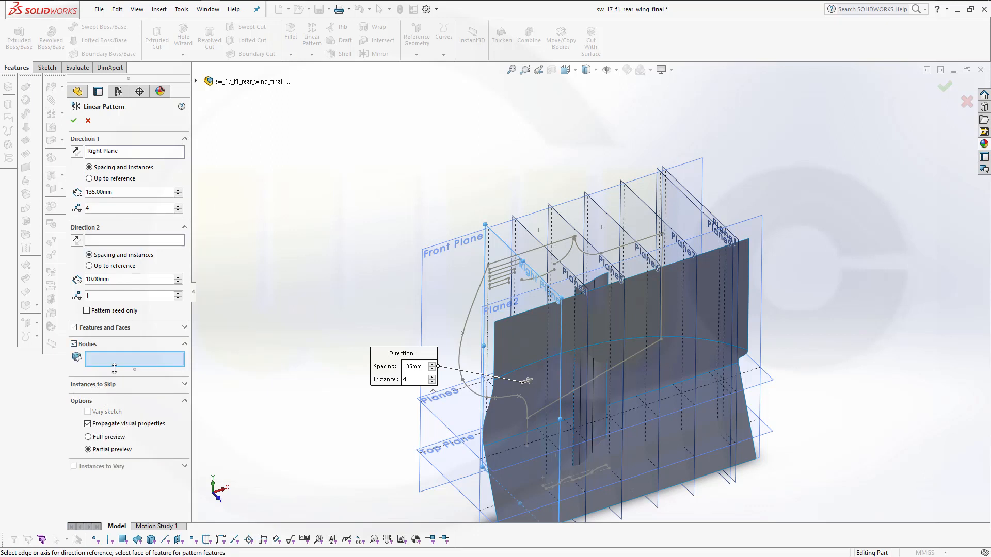
left_click(596, 295)
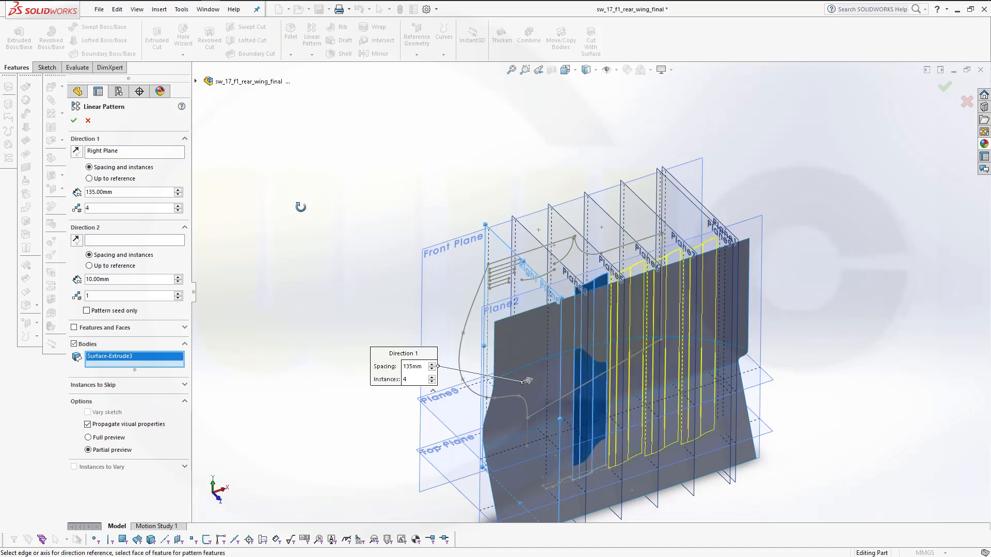
middle_click_drag(300, 207, 268, 126)
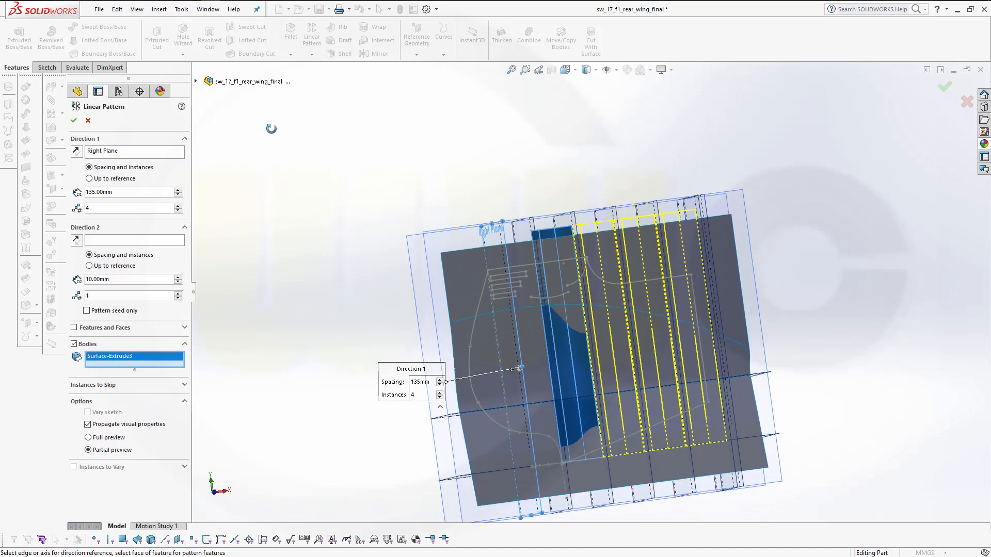
left_click(75, 121)
mouse_move(297, 206)
middle_mouse_down()
mouse_move(304, 243)
mouse_move(302, 223)
middle_mouse_up()
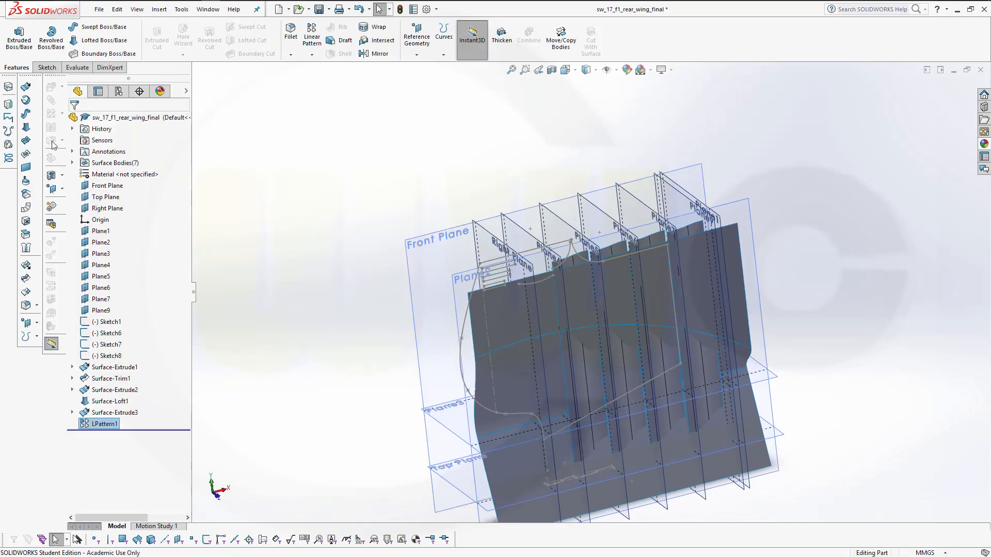
Surface-extrude the Sketch6 contour near the base of the wing surfaces with a blind depth of 750 mm
left_click(27, 86)
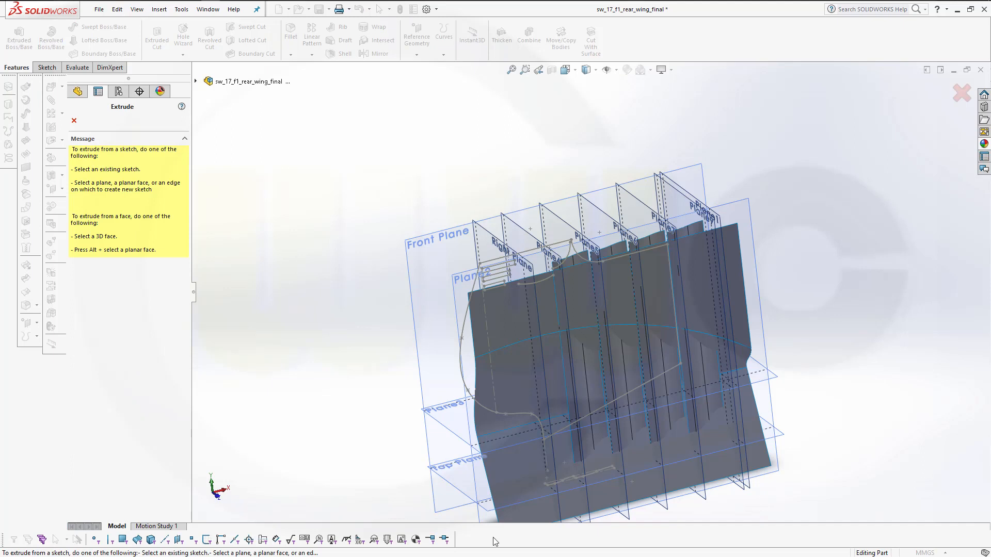
left_click(559, 483)
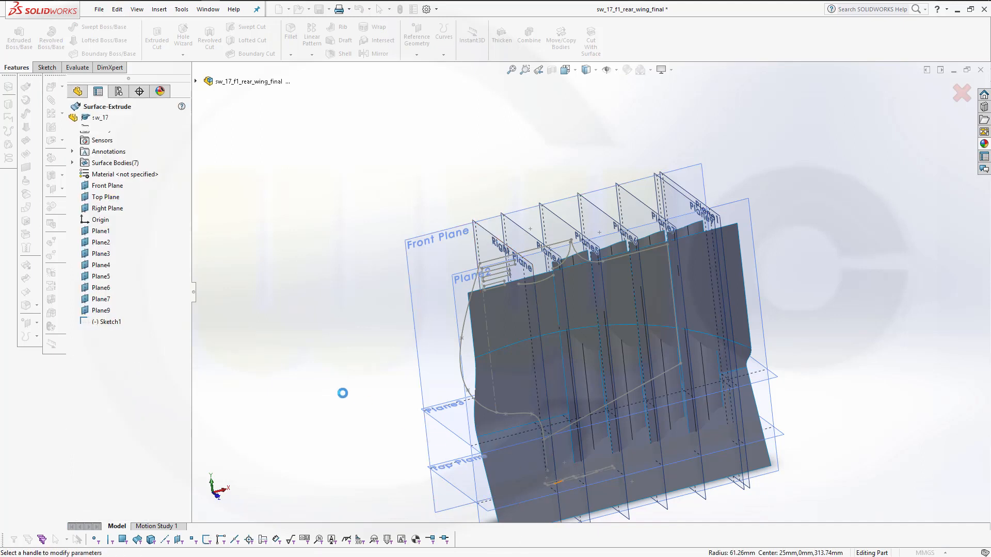
left_click(73, 121)
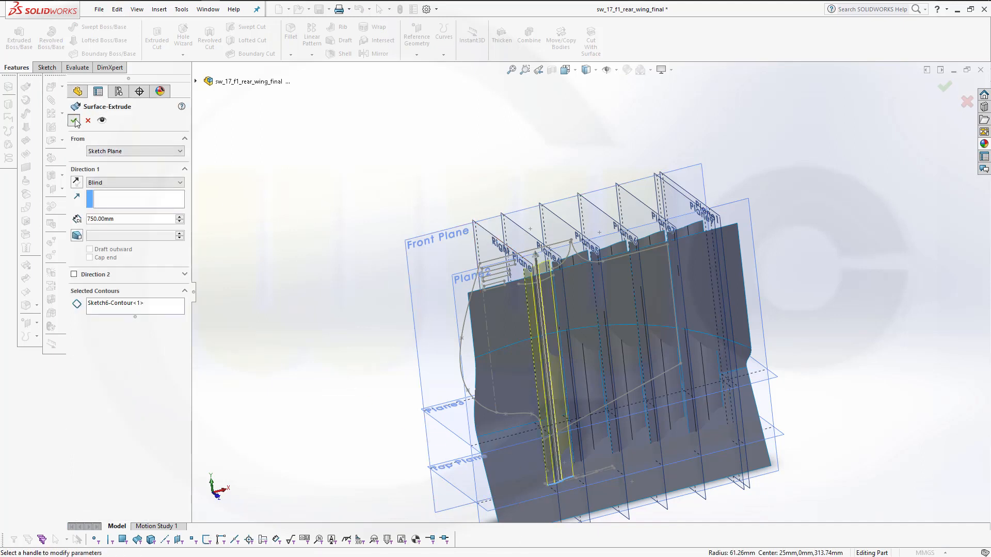
mouse_move(454, 165)
middle_mouse_down()
mouse_move(467, 136)
mouse_move(474, 177)
mouse_move(458, 173)
middle_mouse_up()
left_click(416, 157)
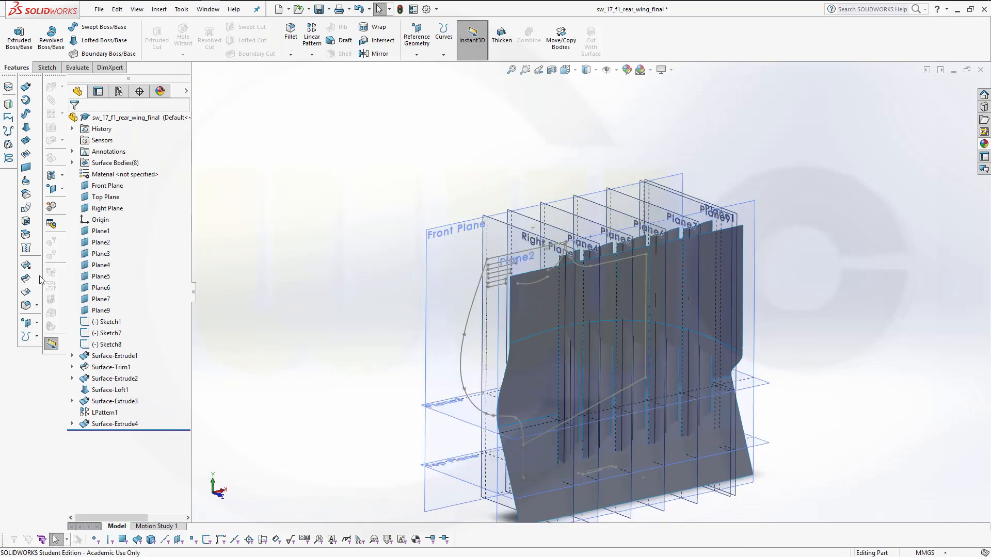
Trim the five extruded and patterned strip surfaces with Plane3, removing their portions below the plane
left_click(25, 278)
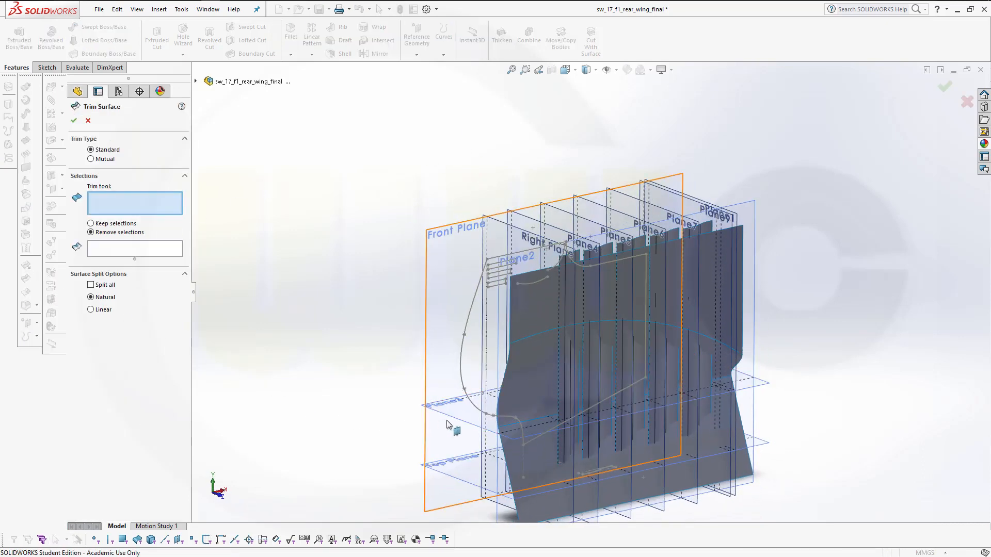
left_click(466, 423)
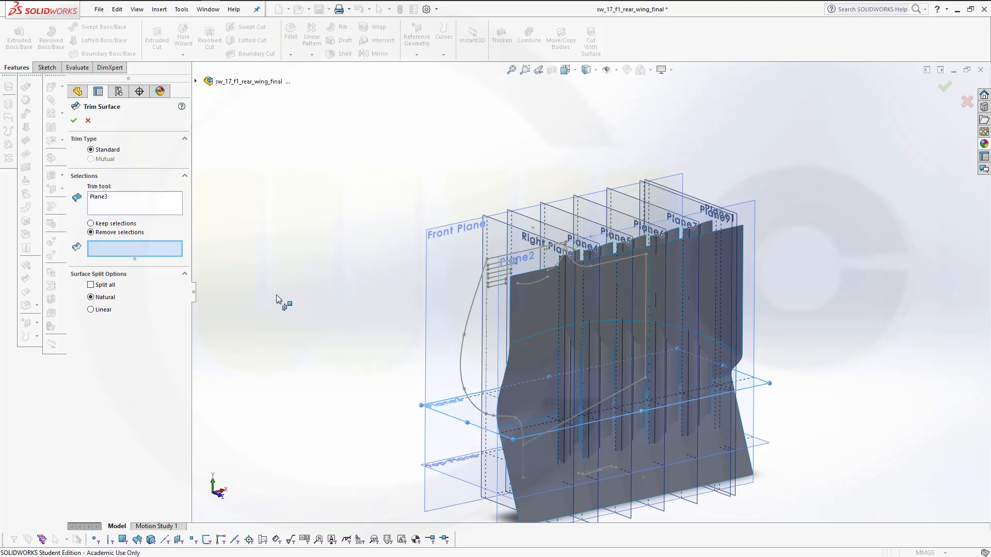
left_click(568, 450)
left_click(596, 445)
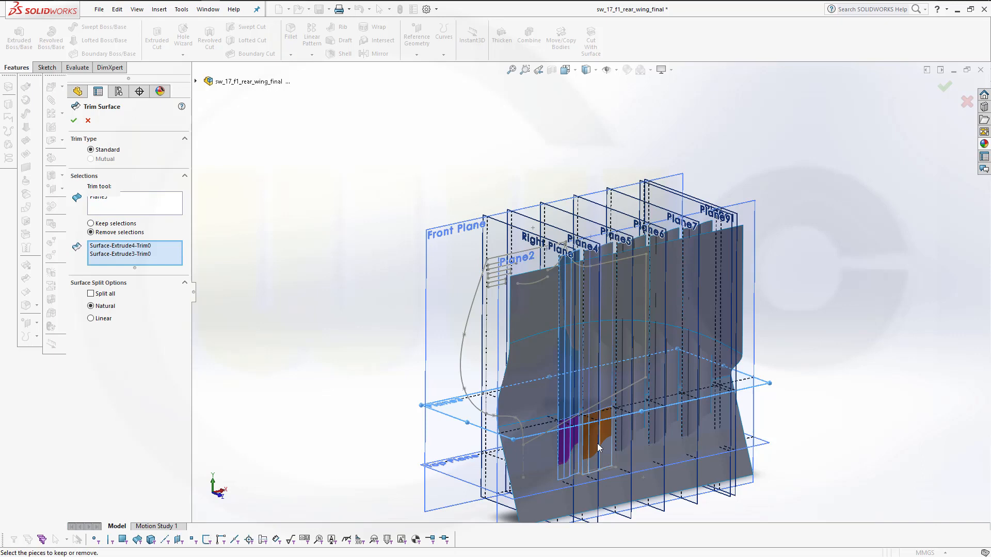
left_click(627, 438)
left_click(664, 427)
left_click(690, 419)
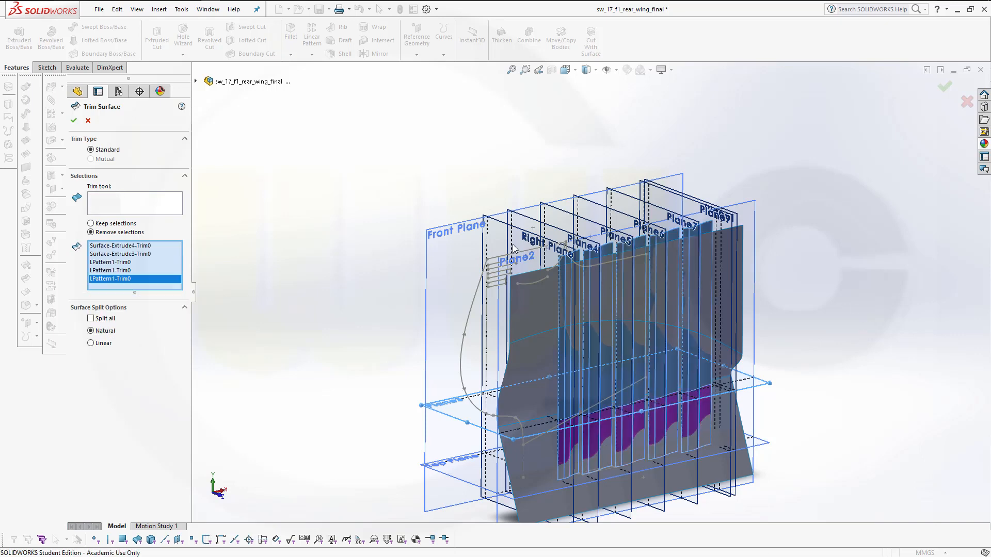
left_click(73, 120)
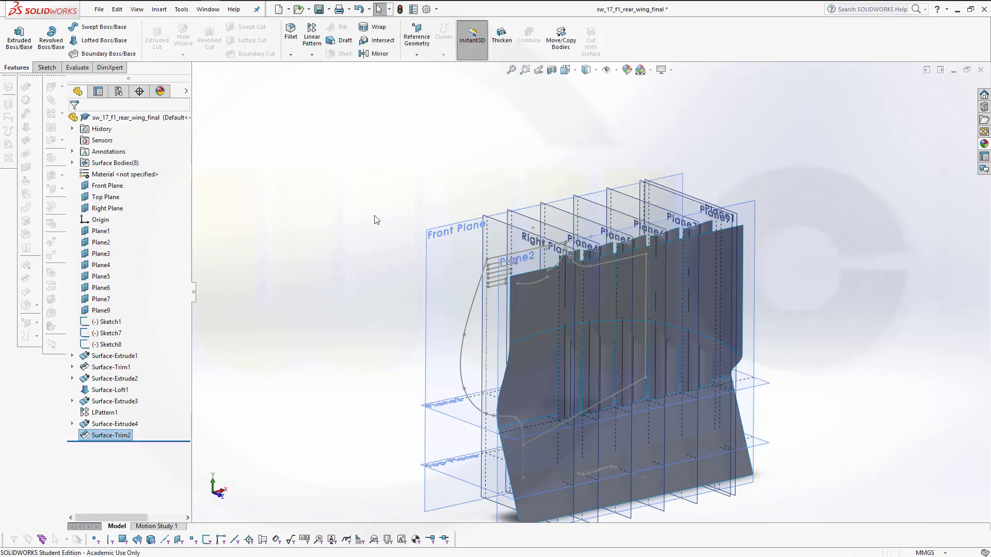
Show Sketch2 of the Surface-Trim1 feature in the model
middle_click_drag(368, 114, 634, 176)
mouse_move(558, 210)
middle_mouse_down()
mouse_move(564, 225)
mouse_move(554, 219)
middle_mouse_up()
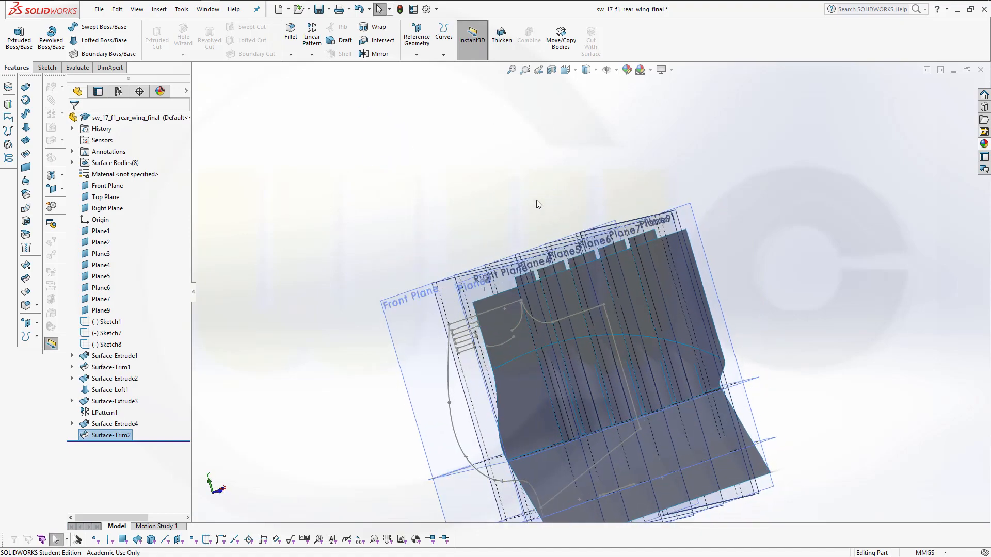
middle_click_drag(401, 210, 345, 267)
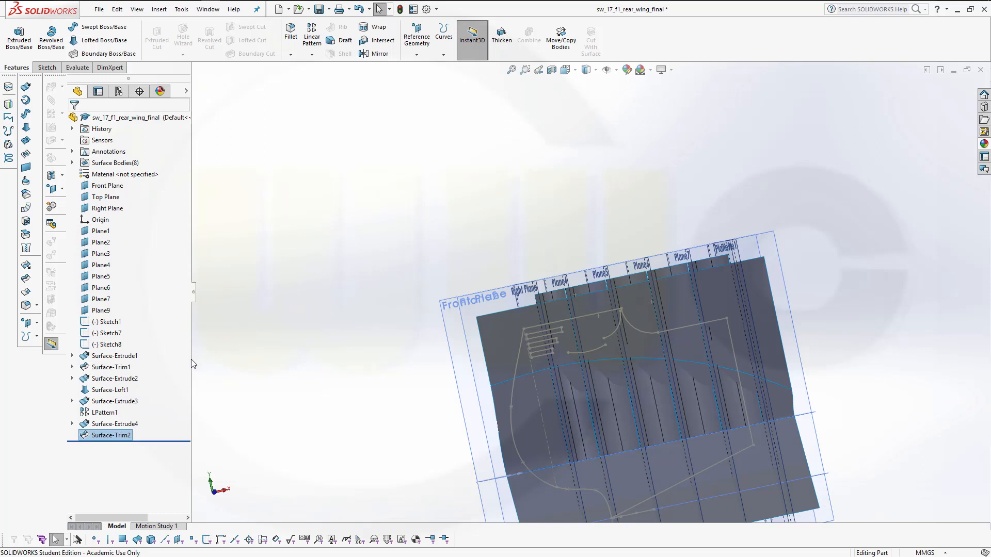
left_click(72, 367)
left_click(116, 378)
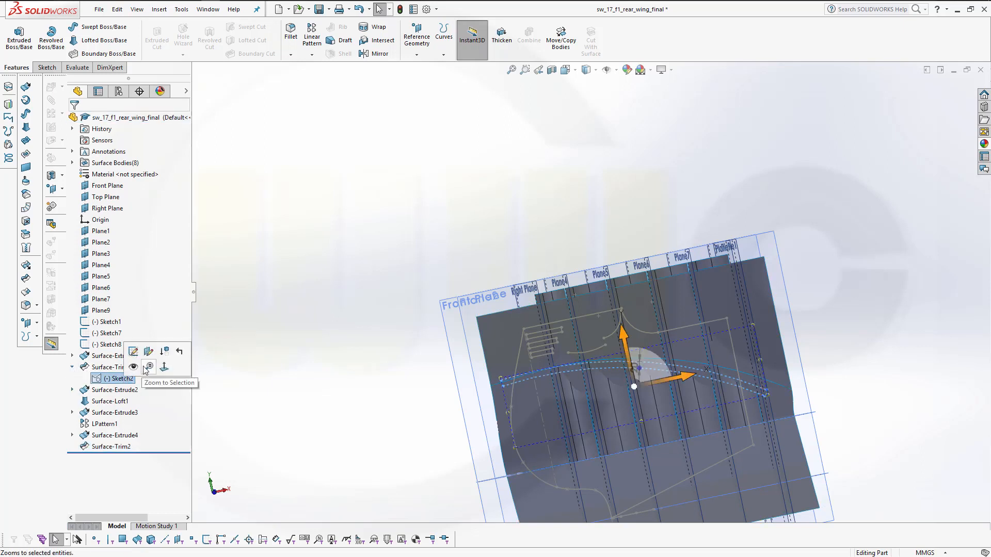
left_click(273, 332)
middle_click_drag(430, 249, 444, 227)
middle_click_drag(654, 430, 659, 466)
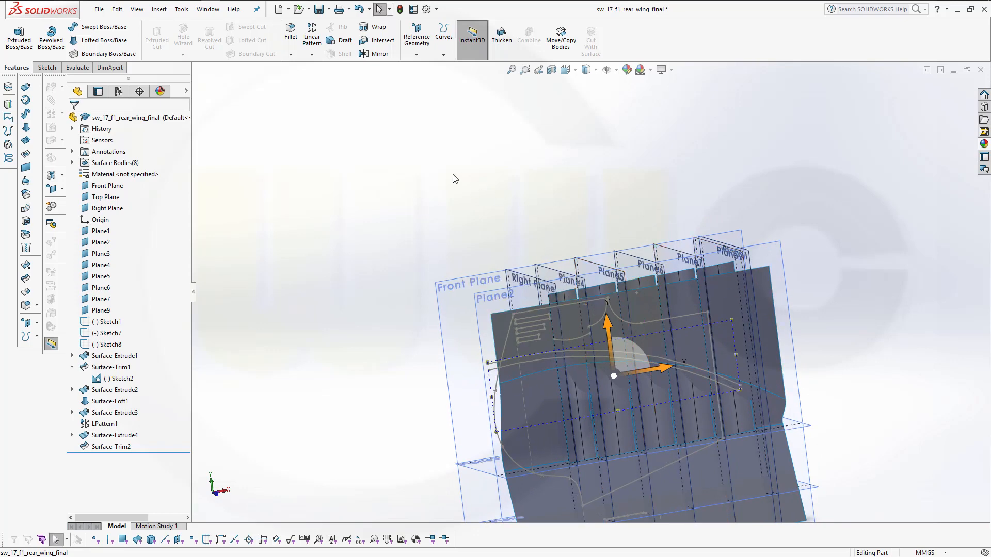
left_click(398, 195)
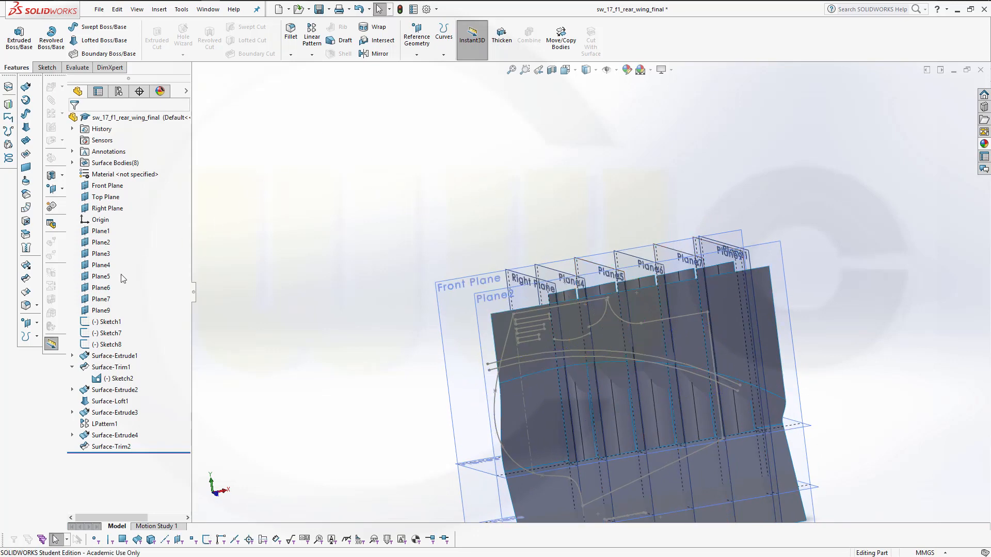
Start a standard surface trim with the lower arc contour of Sketch2 as the trim tool
left_click(26, 279)
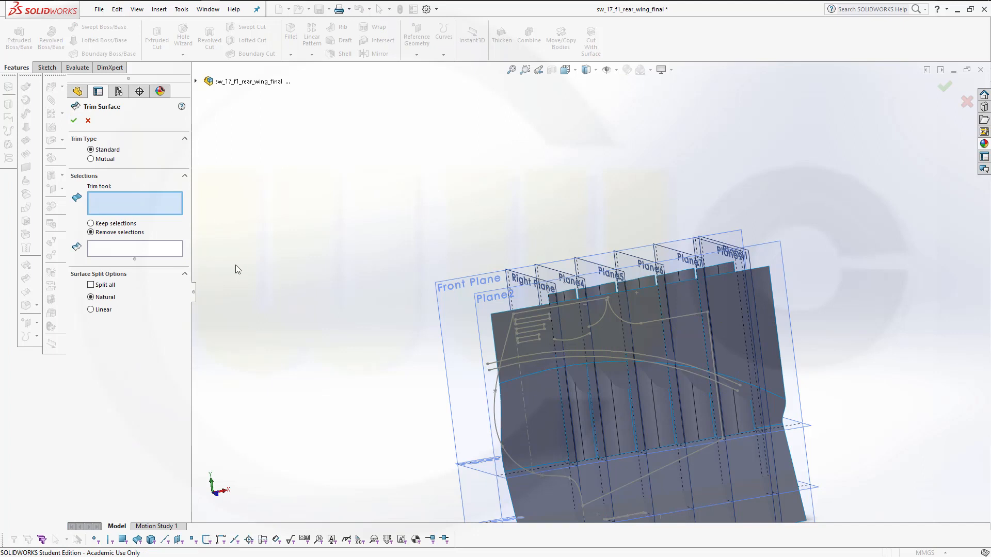
right_click(367, 299)
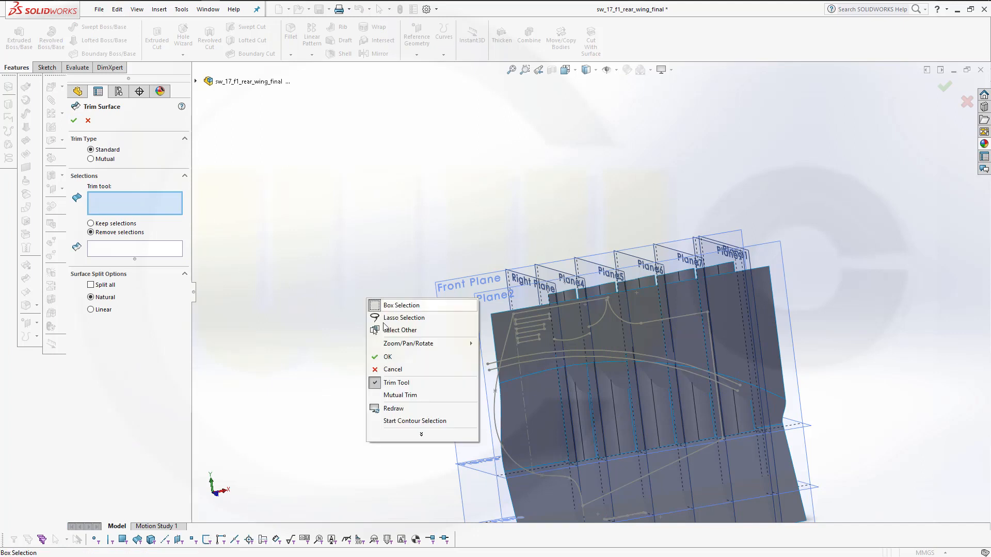
left_click(412, 421)
left_click(525, 363)
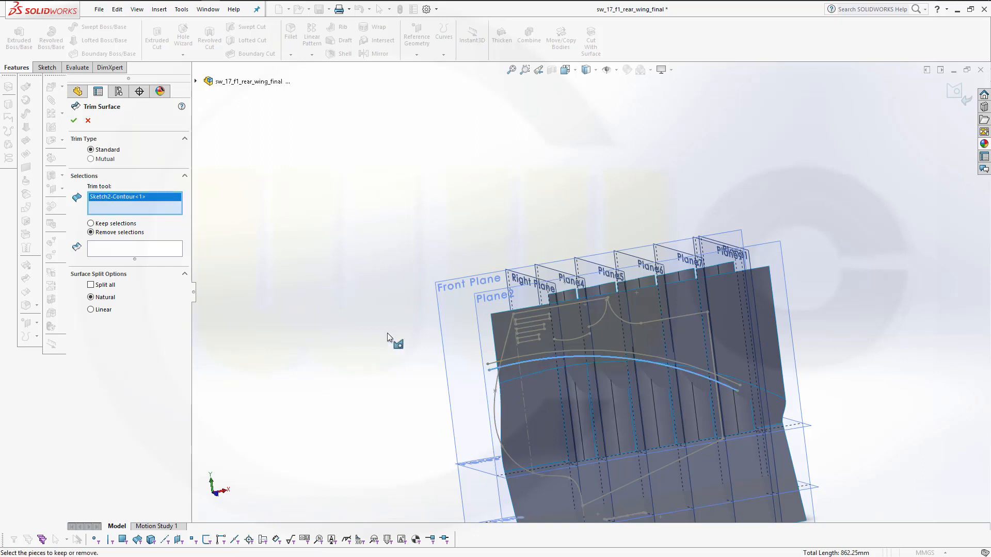
left_click(155, 252)
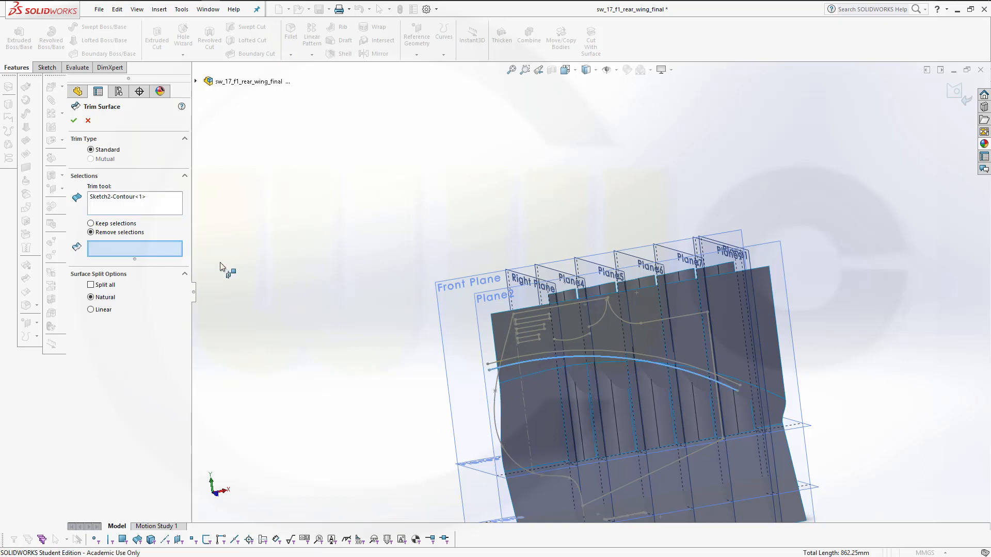
Remove the portions of the five strip surfaces above the arc and finish the trim
left_click(562, 296)
left_click(595, 292)
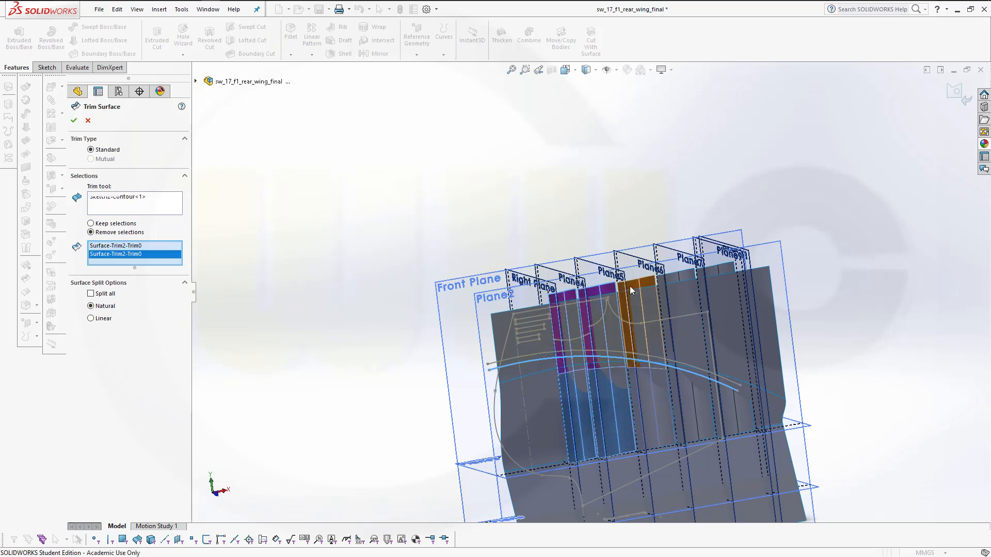
left_click(638, 283)
left_click(677, 276)
left_click(728, 269)
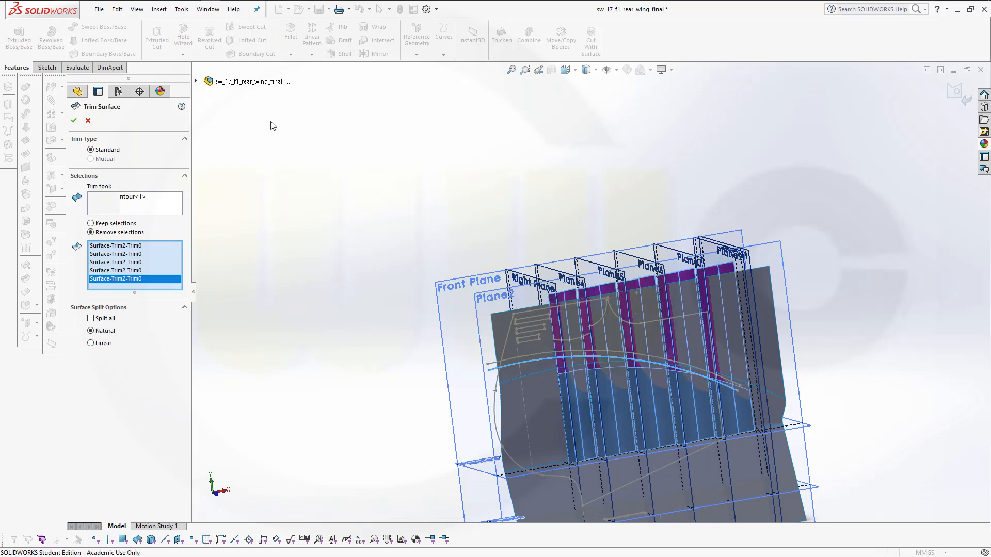
left_click(74, 120)
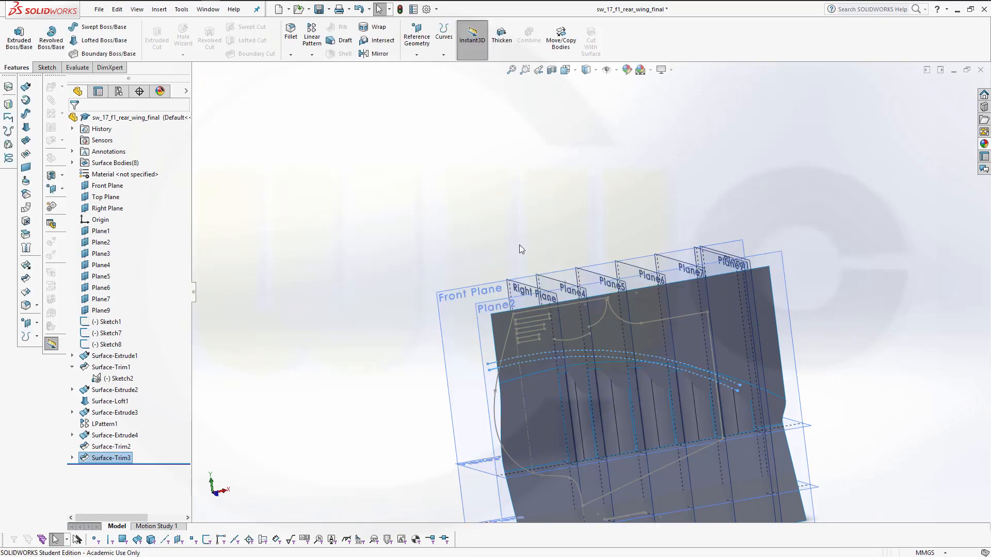
Save the rear wing part
mouse_move(534, 213)
middle_mouse_down()
mouse_move(497, 215)
mouse_move(541, 221)
middle_mouse_up()
scroll(699, 459, "up", 5)
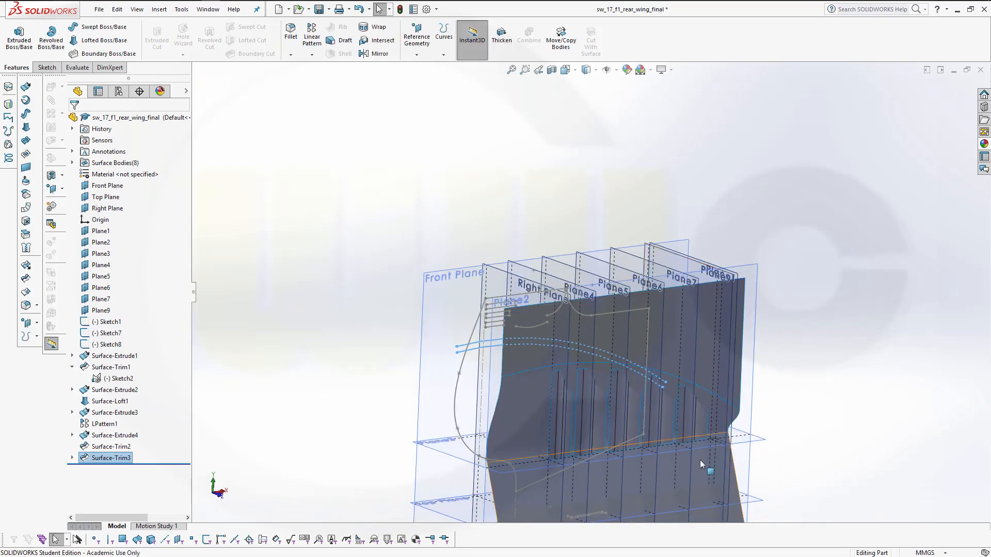
scroll(593, 364, "down", 2)
scroll(737, 345, "down", 1)
middle_click_drag(736, 345, 701, 263)
key("ctrl+s")
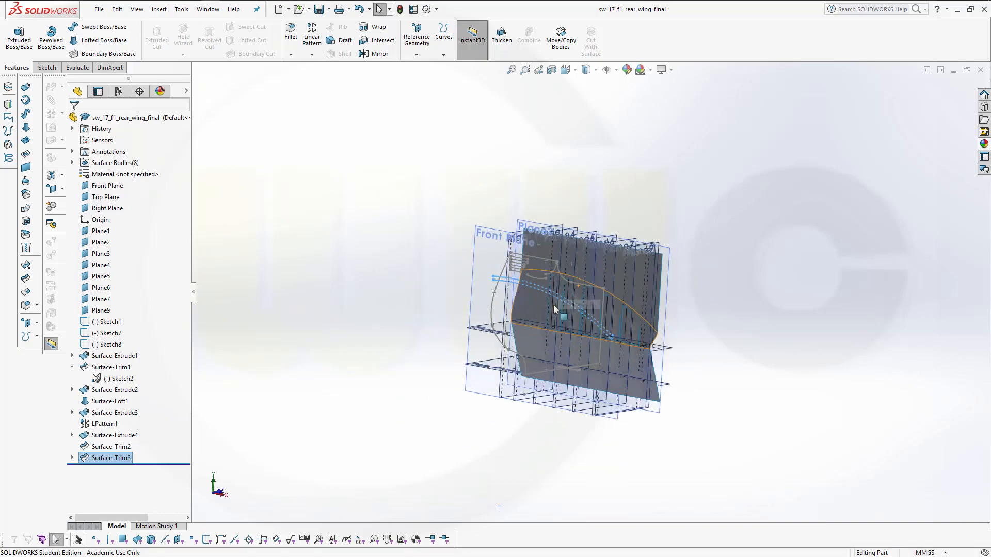
Split the upper surface's face along its intersection with Plane4, clearing the preselected Surface-Trim3 from the splitting entities
scroll(553, 305, "down", 3)
middle_click_drag(586, 298, 528, 234)
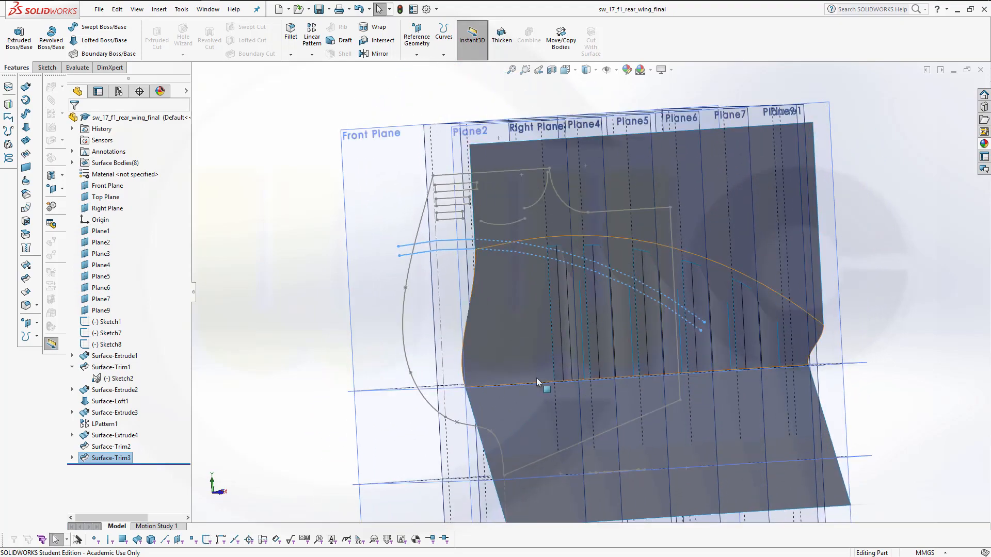
middle_click_drag(880, 315, 636, 167)
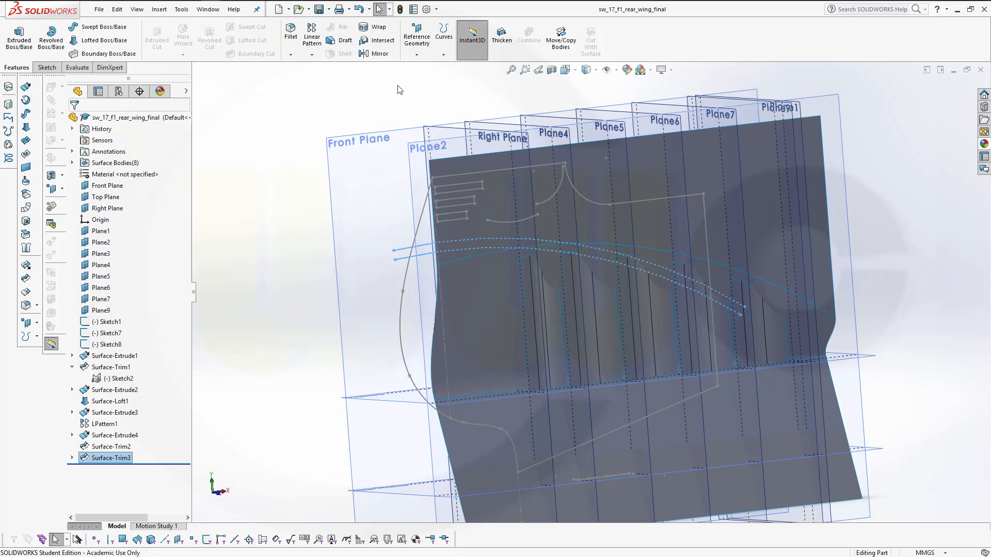
left_click(444, 55)
left_click(457, 68)
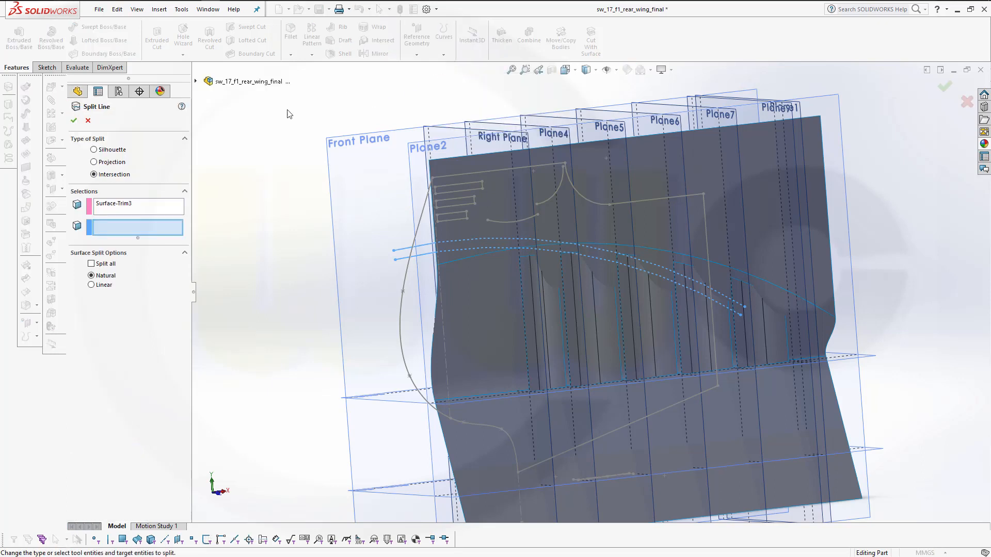
middle_click_drag(289, 114, 277, 145)
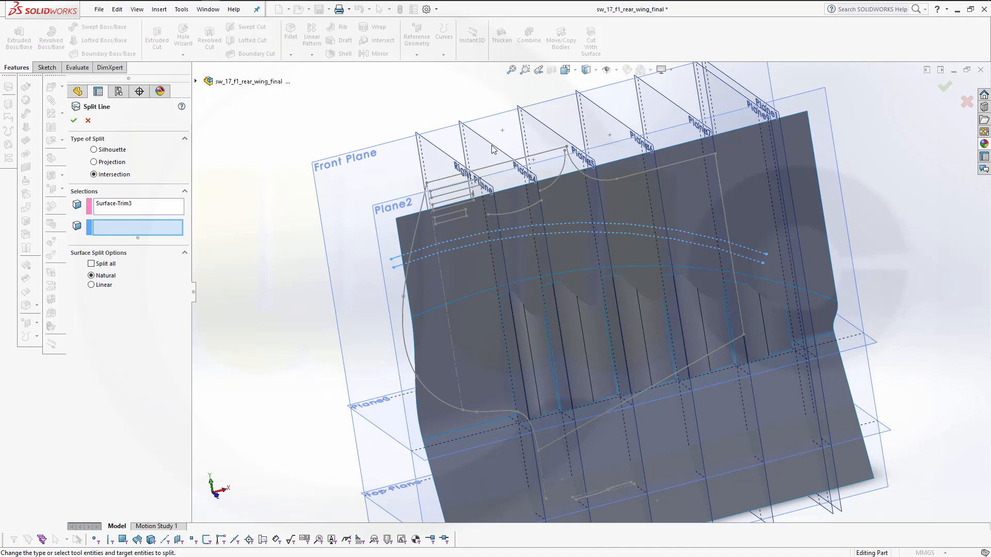
left_click(138, 203)
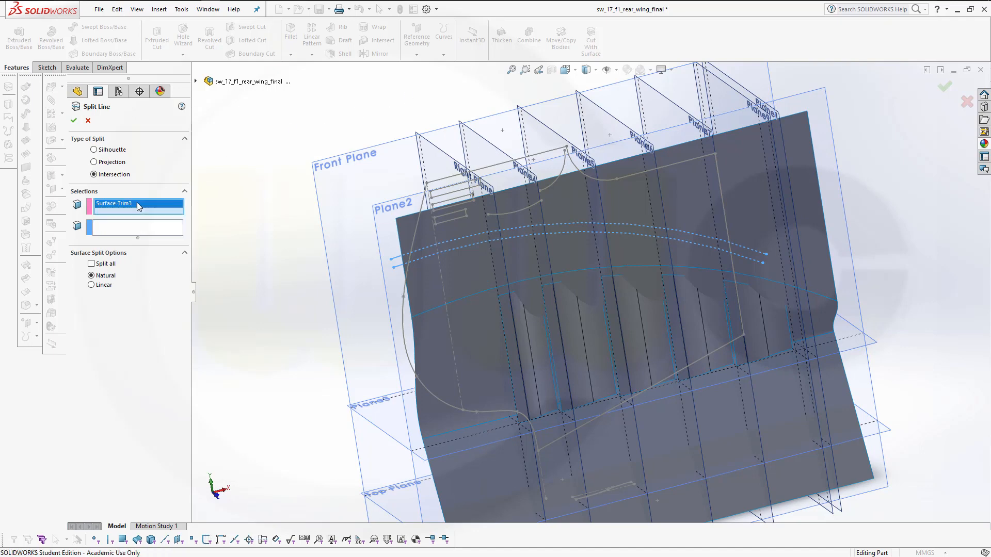
right_click(137, 204)
left_click(163, 222)
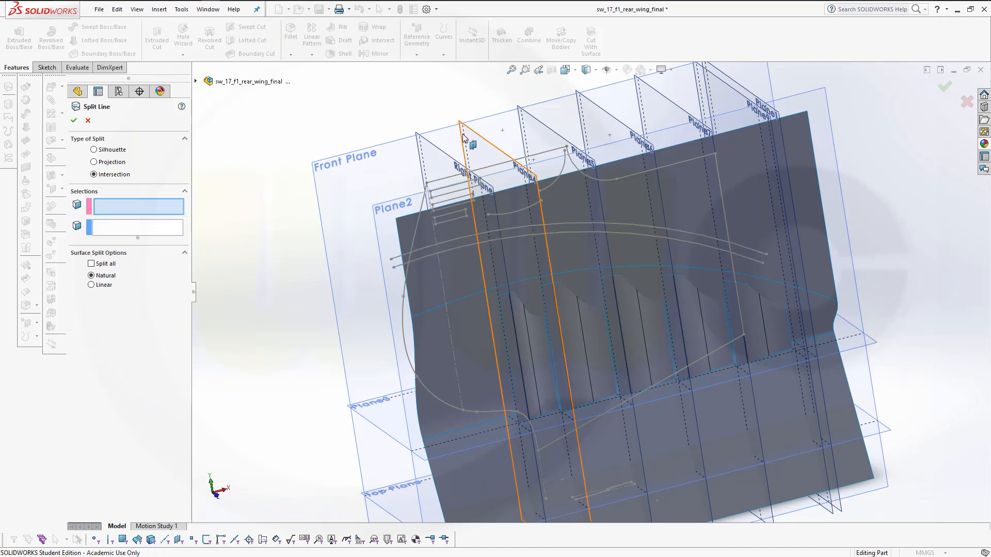
middle_click_drag(378, 96, 358, 86)
left_click(515, 153)
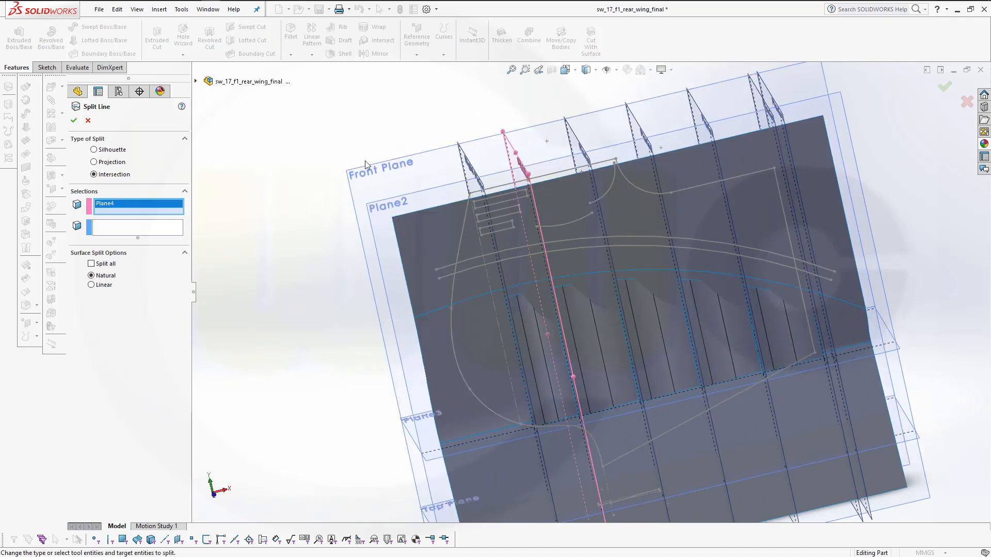
left_click(138, 228)
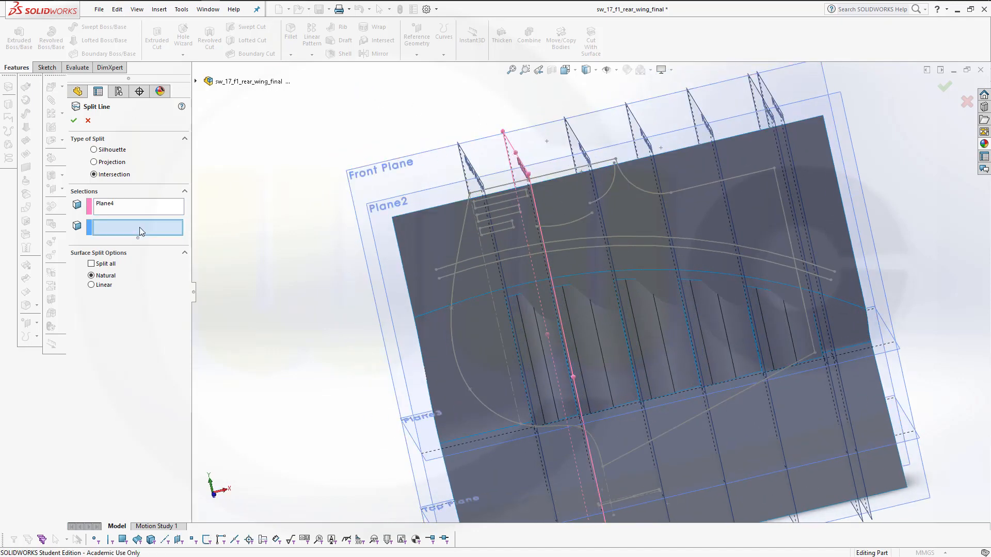
left_click(564, 206)
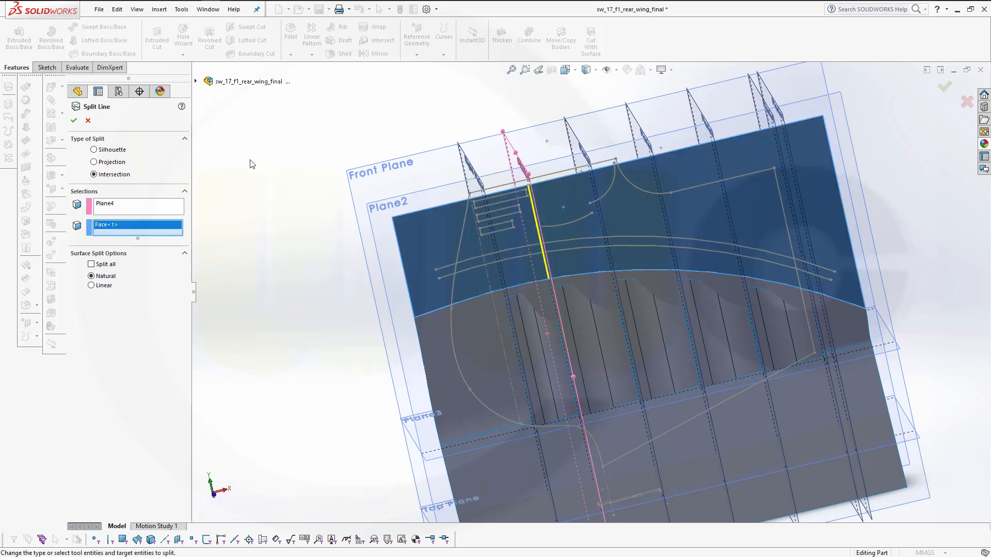
left_click(73, 121)
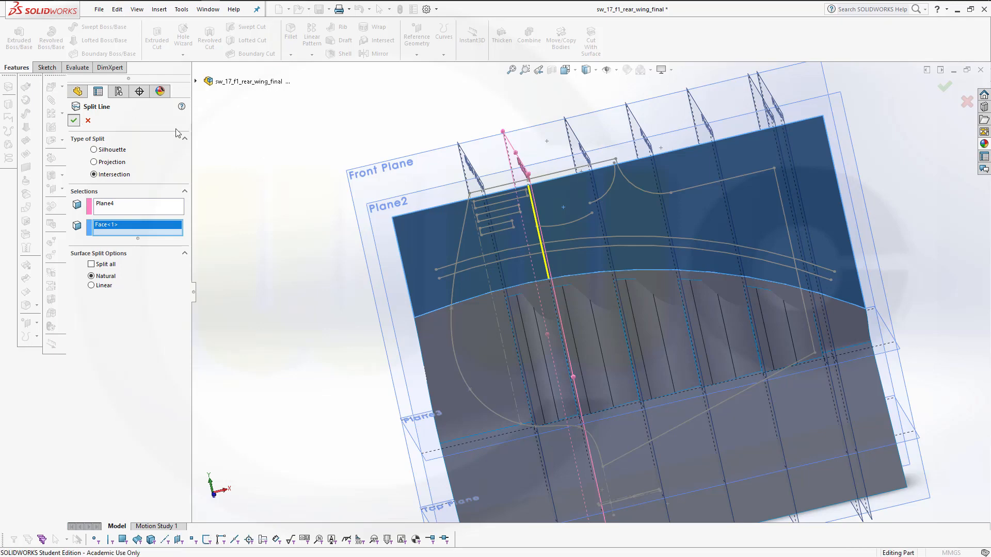
Split the remaining large face of the upper surface with an intersection split line at Plane5
left_click(443, 51)
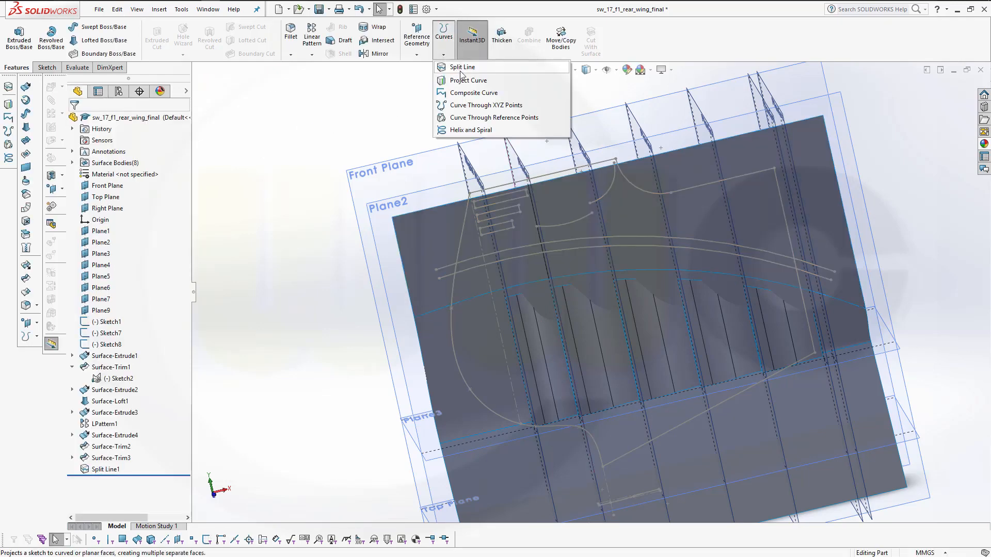
left_click(461, 70)
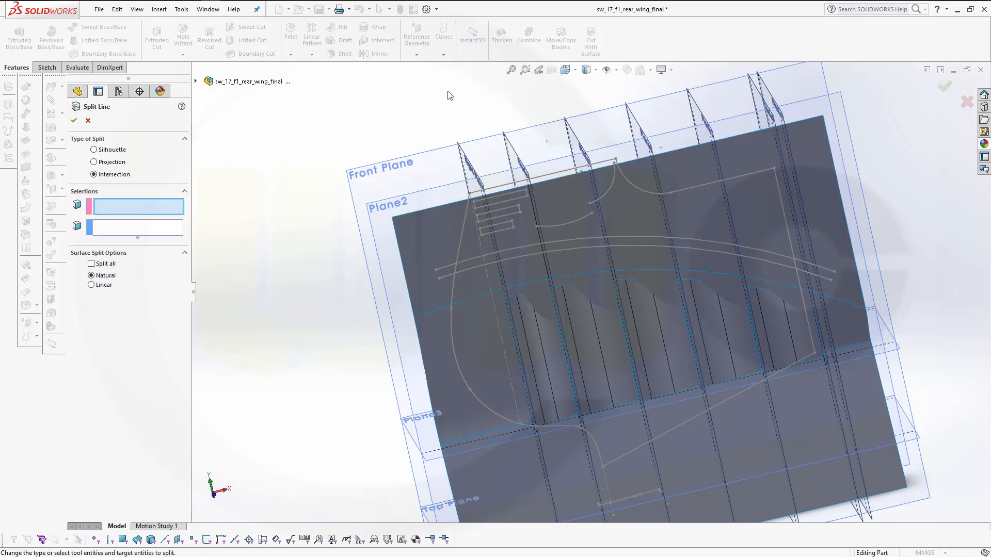
left_click(576, 136)
left_click(129, 228)
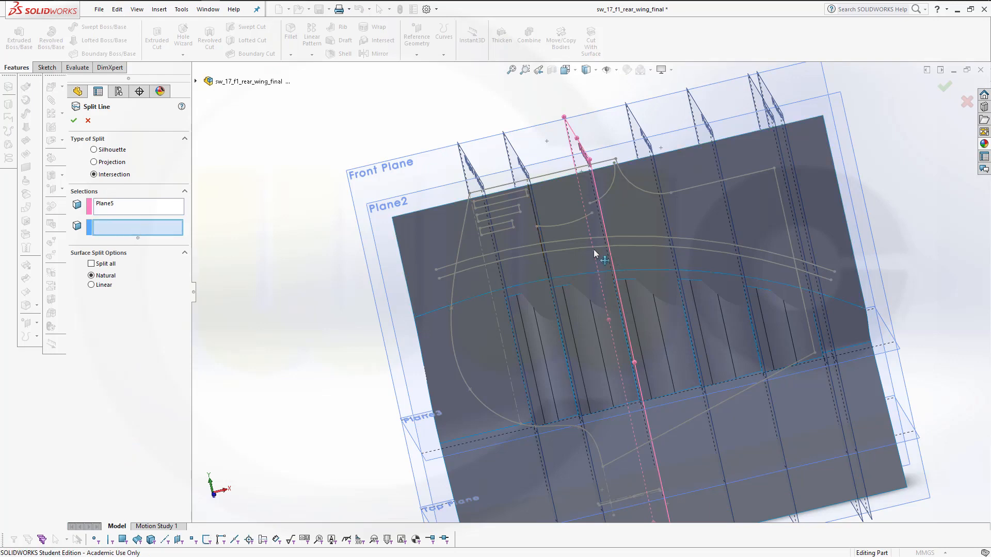
left_click(648, 227)
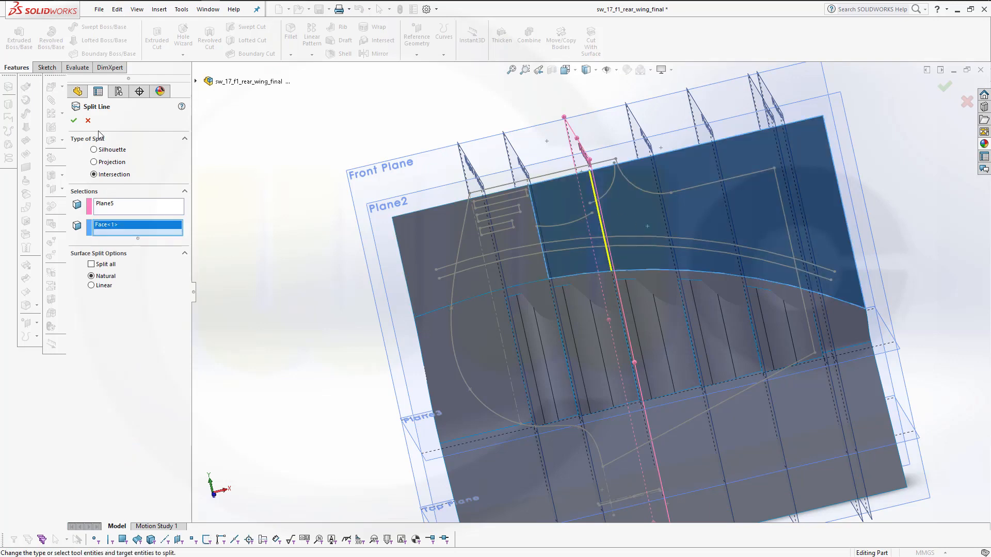
left_click(75, 121)
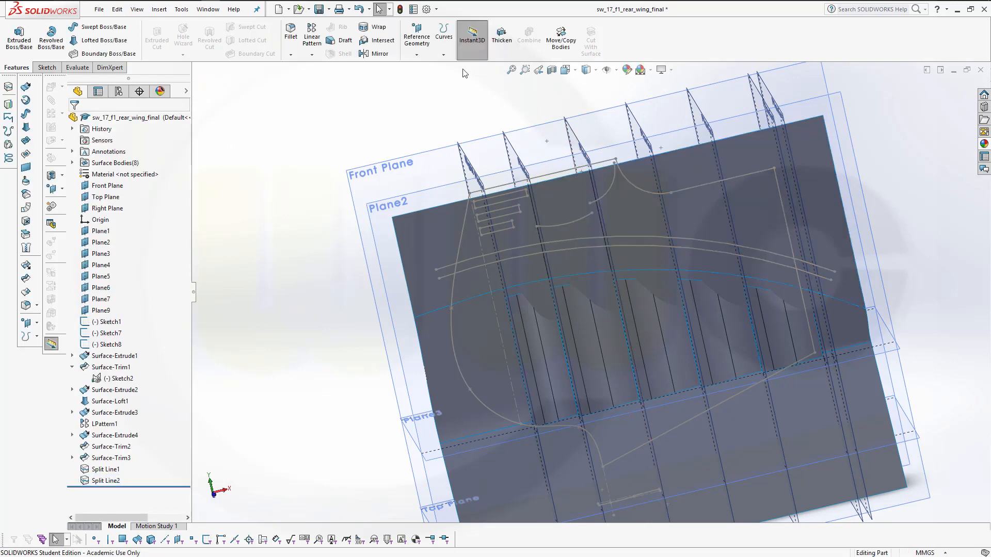
Add an intersection split line at Plane6 to the upper surface's face beyond the Plane5 split
left_click(443, 32)
left_click(465, 72)
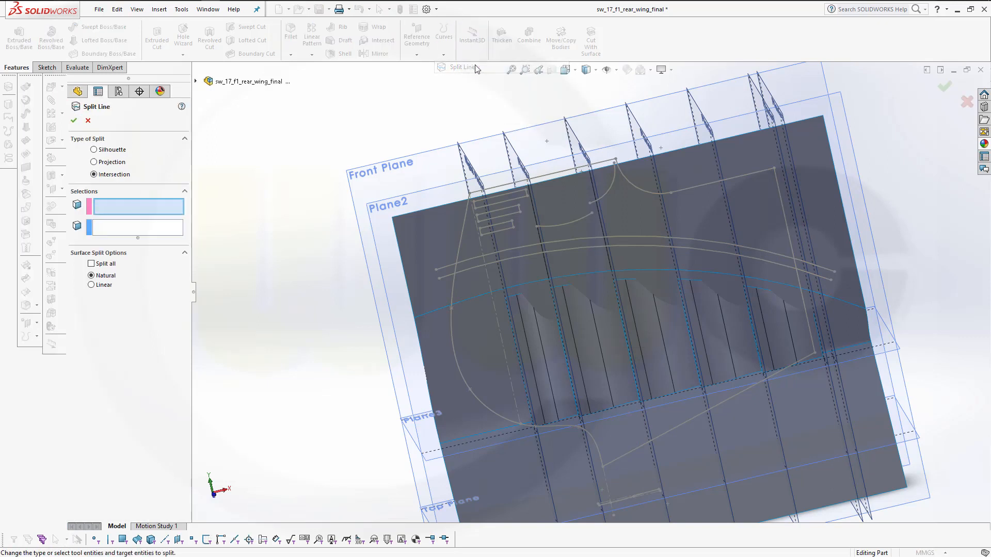
left_click(627, 116)
left_click(119, 228)
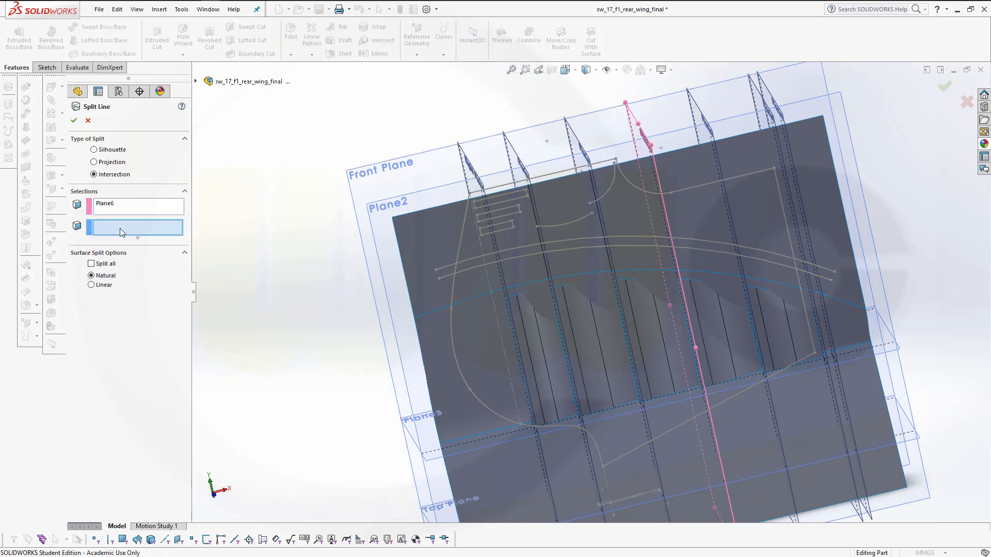
left_click(710, 210)
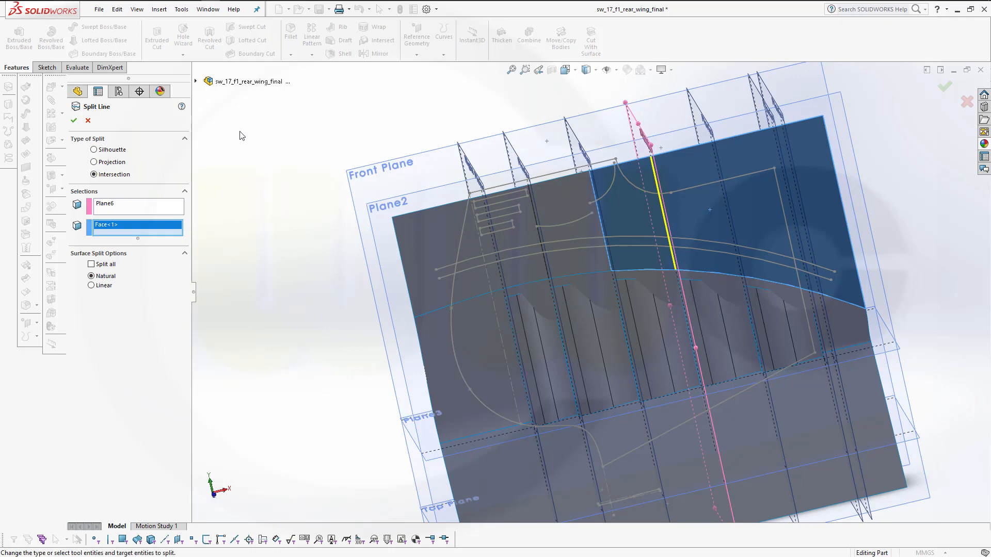
left_click(74, 120)
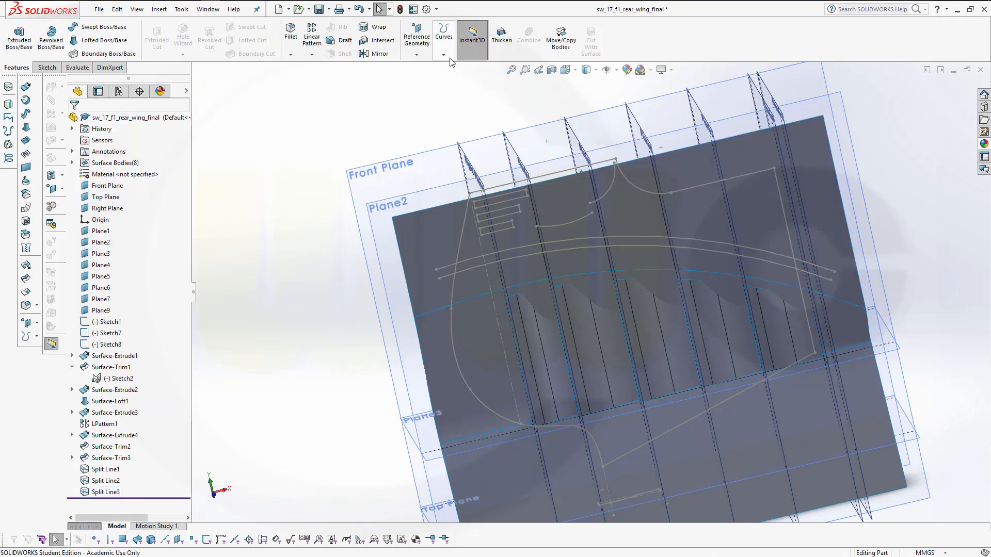
Add an intersection split line at Plane7 to the upper surface's face beyond the Plane6 split
left_click(443, 54)
left_click(464, 74)
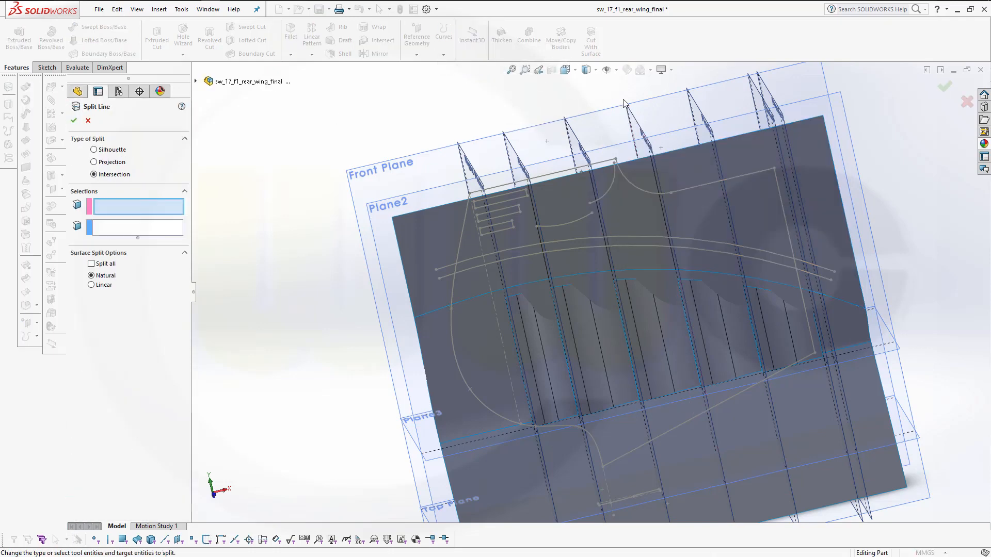
left_click(701, 120)
left_click(105, 232)
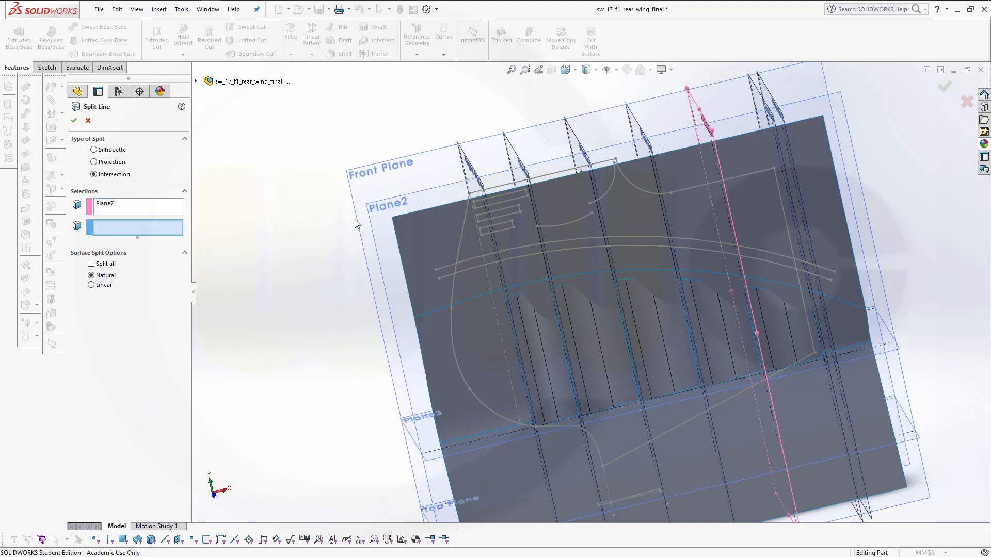
left_click(747, 194)
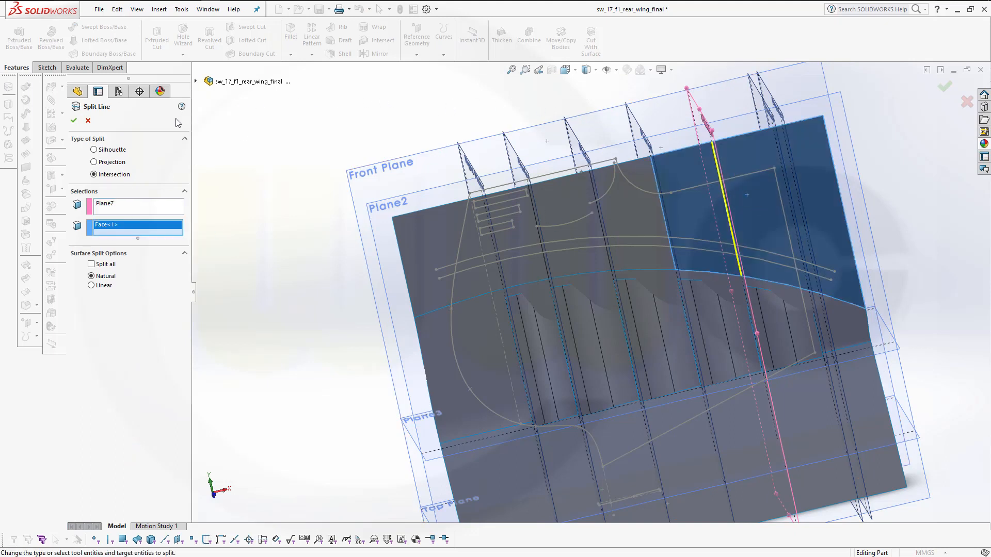
left_click(74, 121)
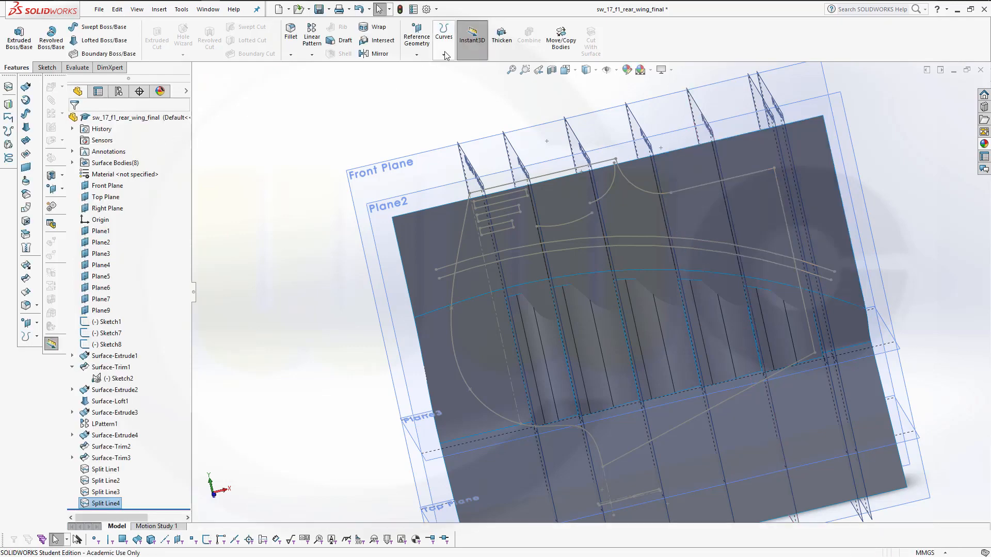
Split the upper surface's last face at Plane9 by intersection, replacing the preselected Split Line4 as the splitting entity
left_click(445, 55)
left_click(460, 67)
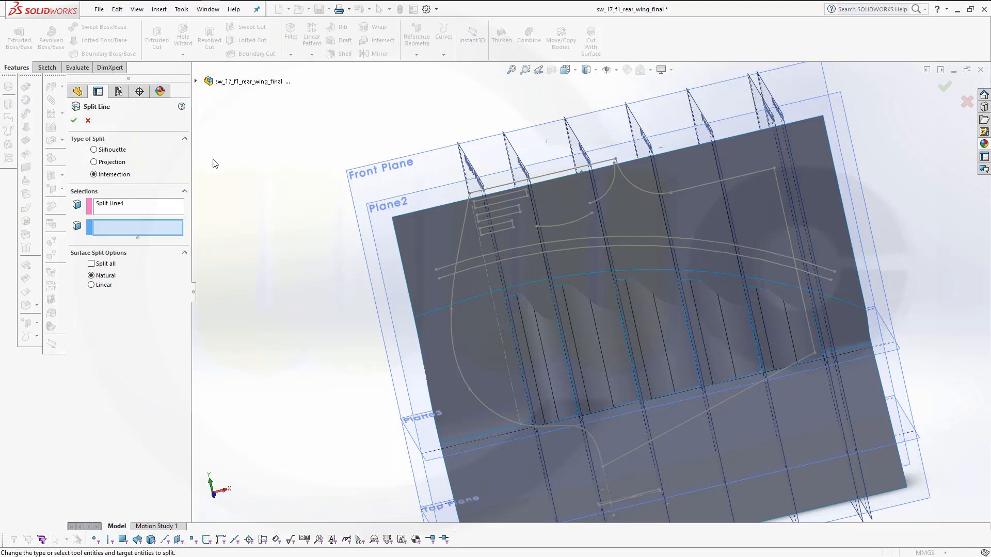
right_click(125, 208)
left_click(178, 207)
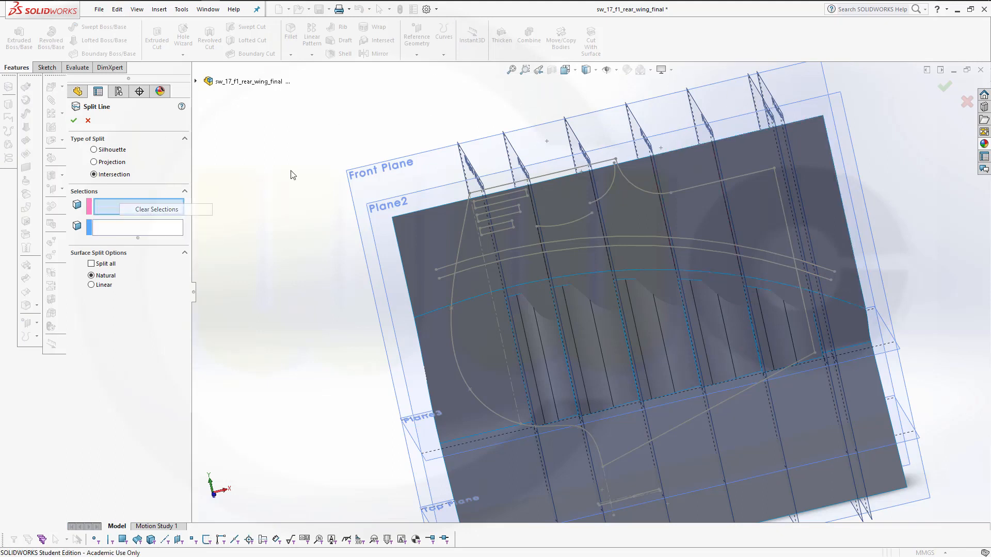
left_click(757, 95)
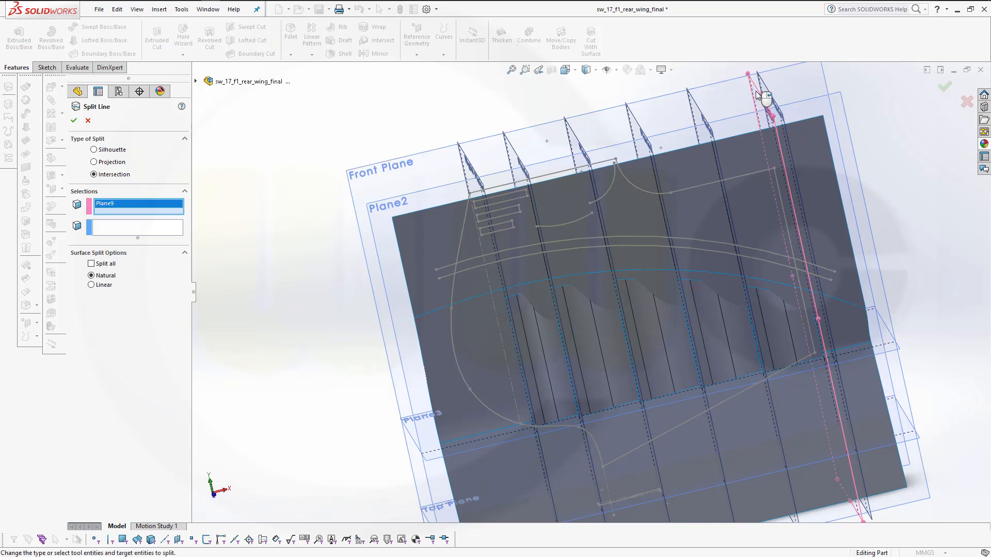
left_click(150, 223)
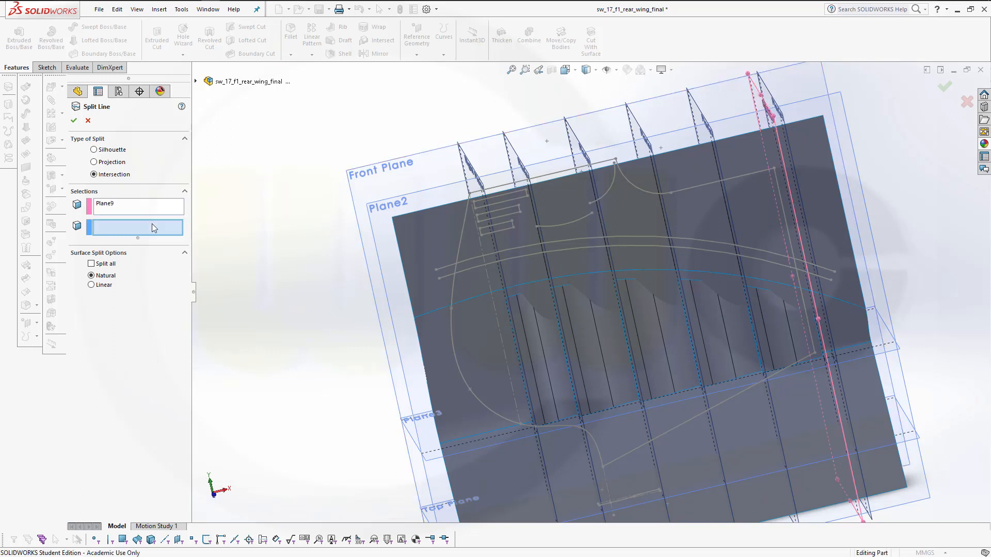
left_click(819, 176)
left_click(73, 121)
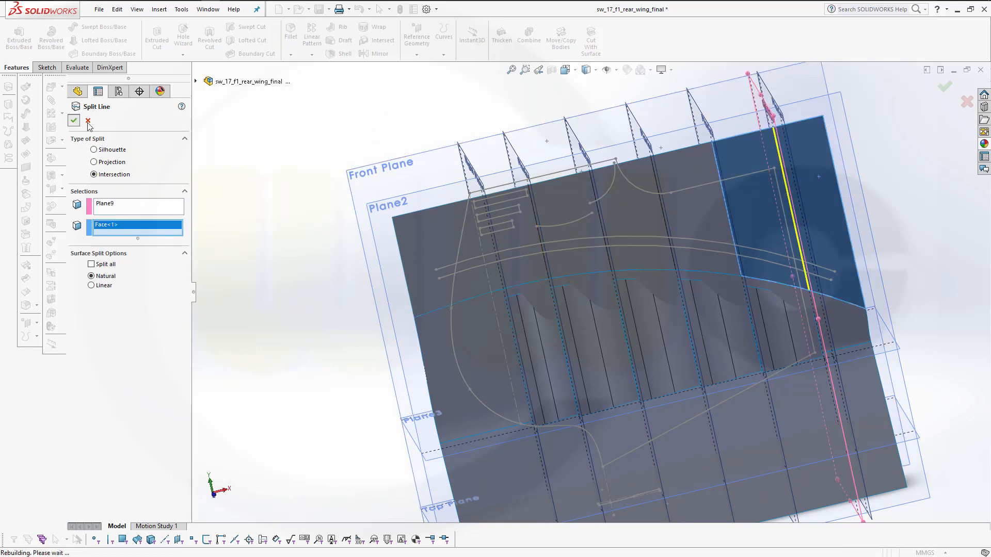
Expand the list of surface bodies and hide the Surface-Loft1 body
middle_click_drag(349, 196, 395, 155)
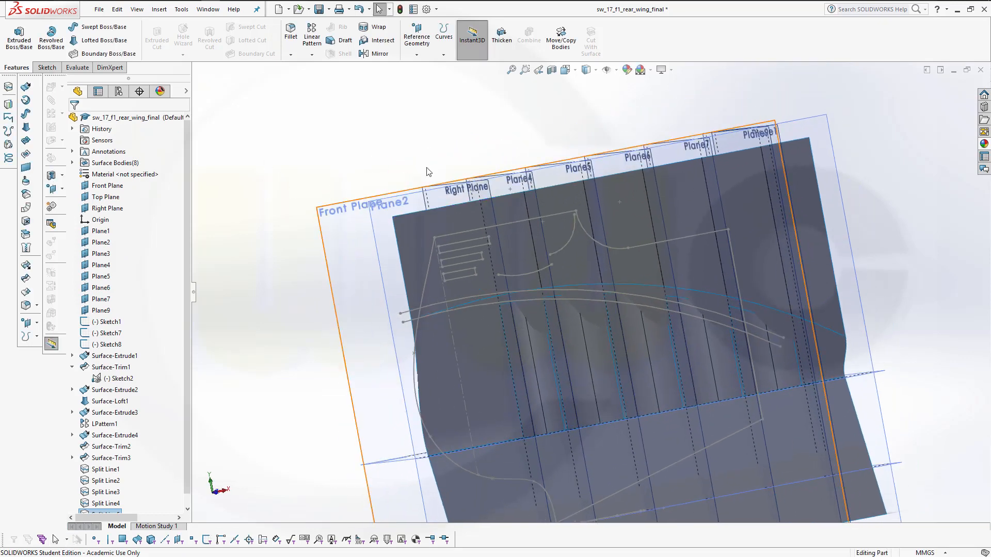
scroll(578, 195, "up", 2)
scroll(576, 199, "down", 1)
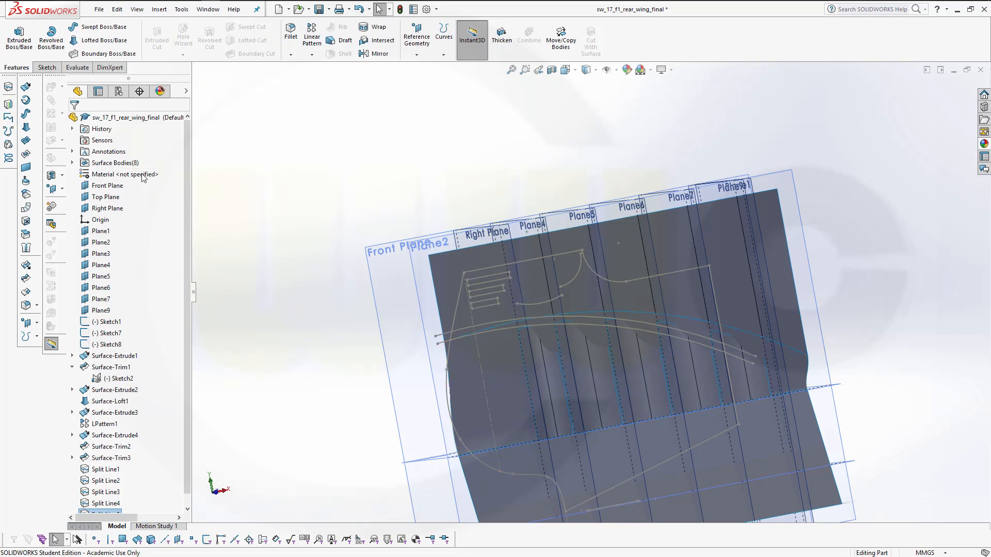
left_click(72, 163)
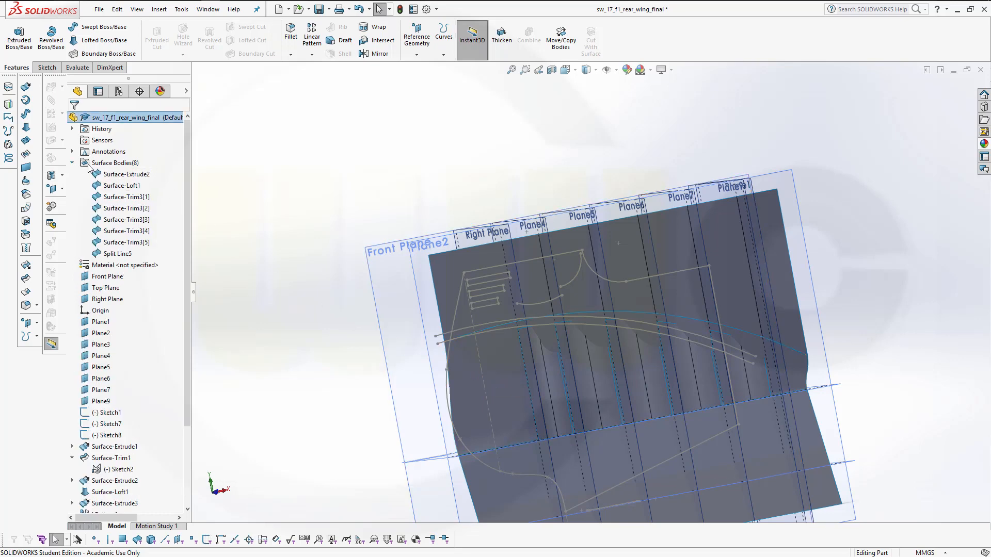
left_click(465, 383)
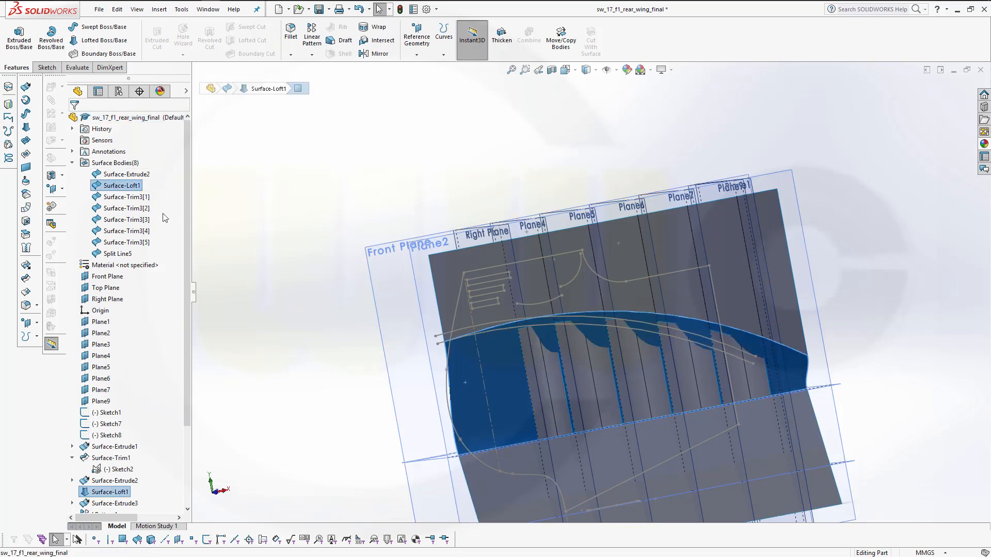
left_click(118, 187)
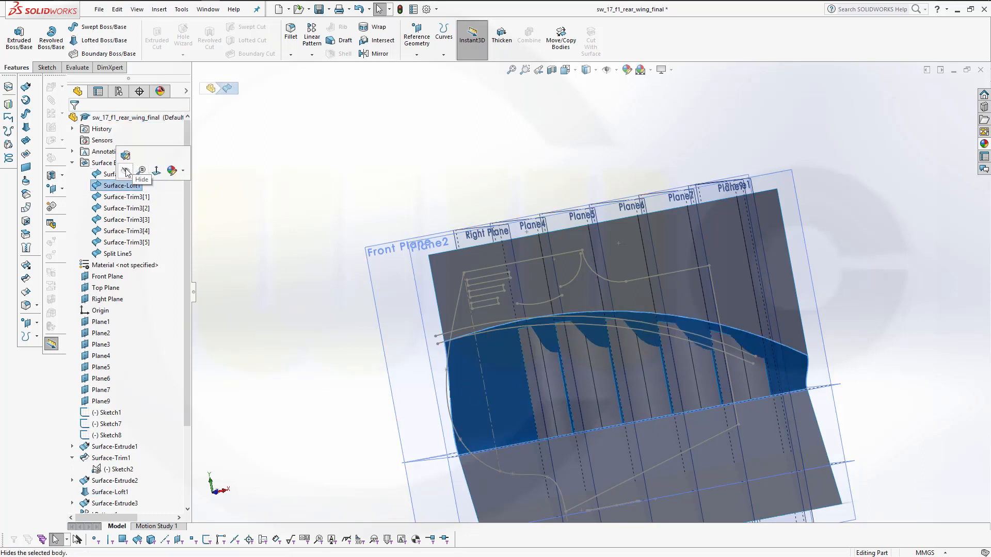
left_click(172, 171)
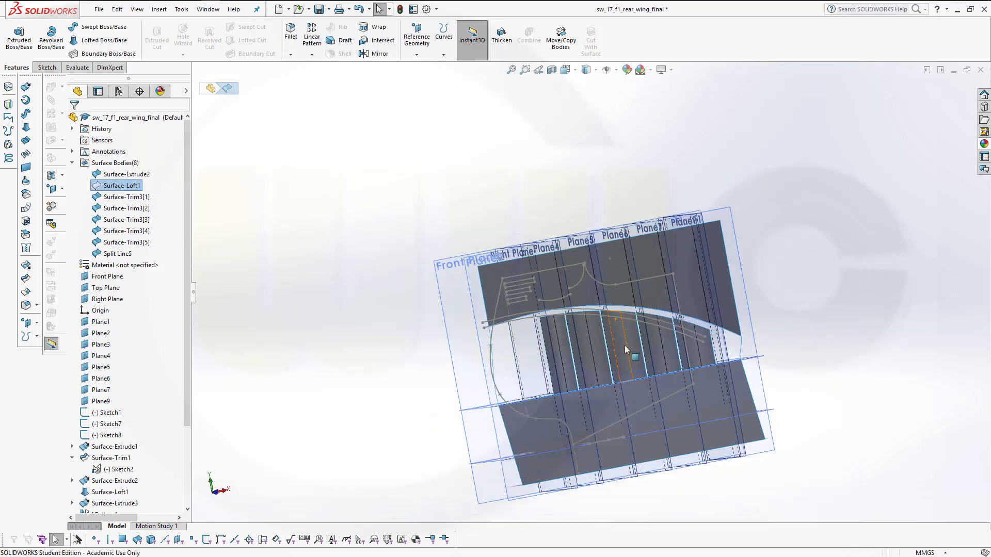
scroll(624, 345, "down", 3)
middle_click_drag(628, 326, 594, 243)
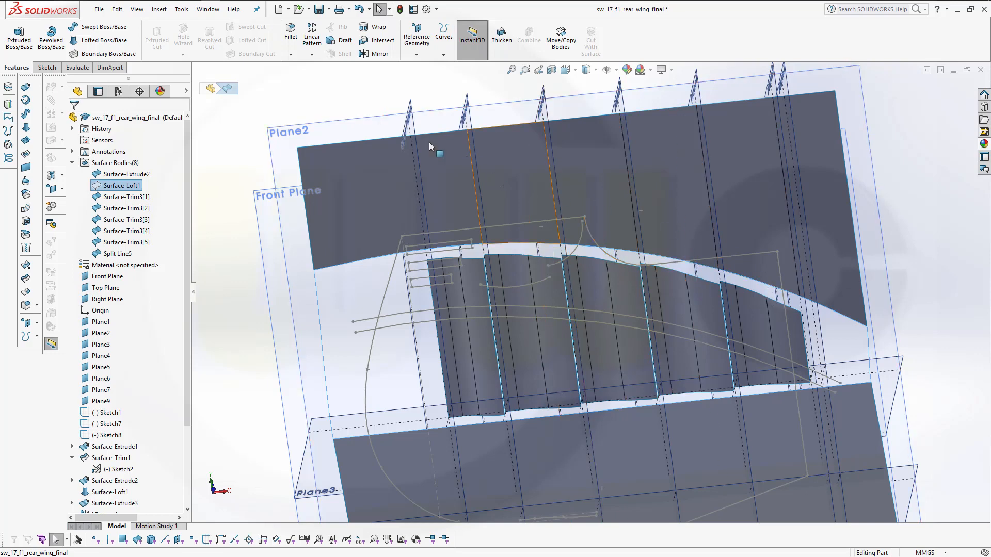
Start a surface loft from the second trimmed wing strip's grouped tangent upper edges to the facing split edge of the upper surface
left_click(27, 128)
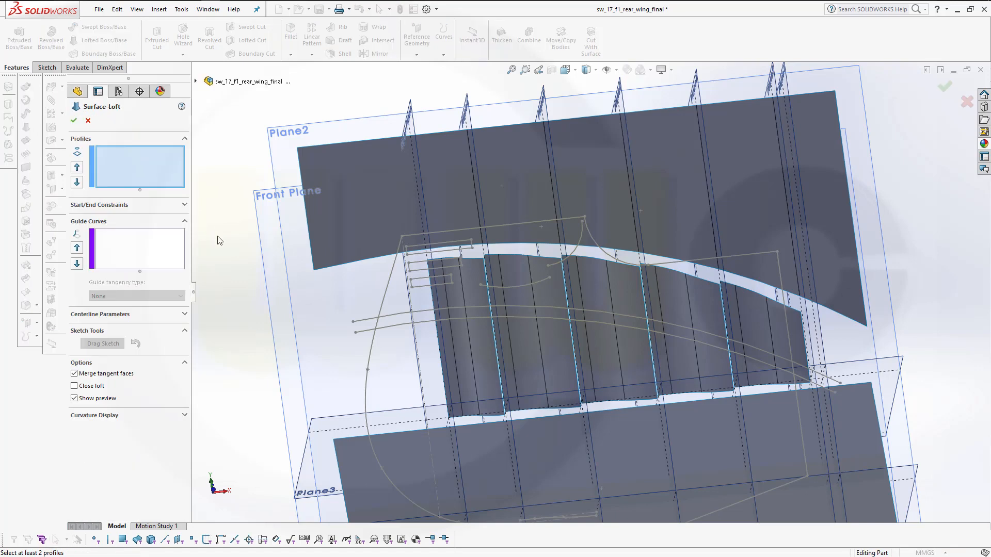
right_click(128, 150)
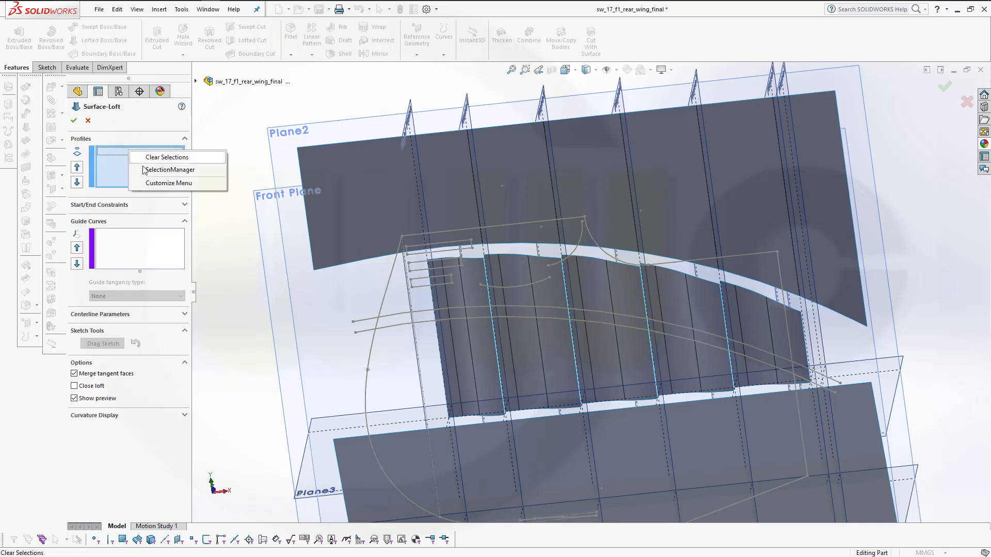
left_click(170, 169)
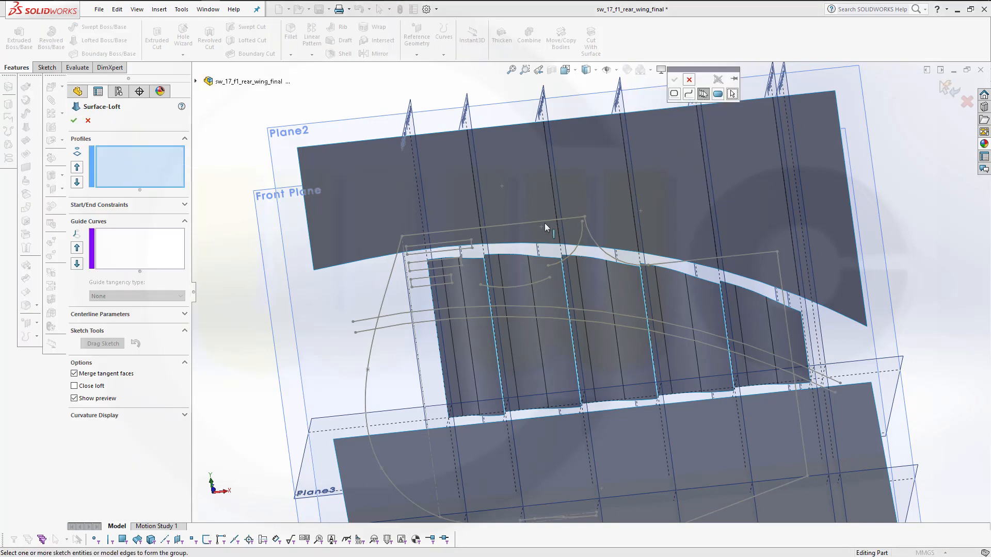
left_click(493, 255)
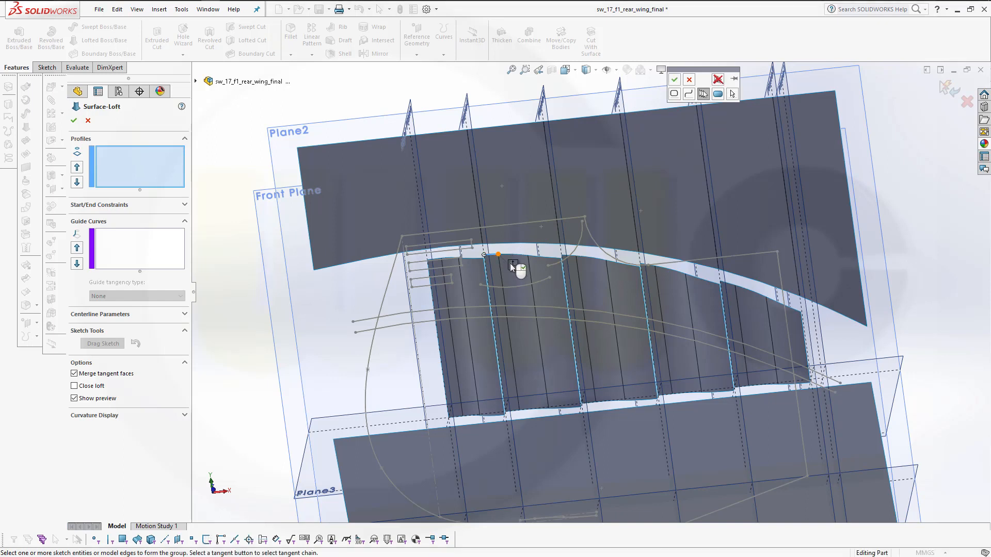
left_click(514, 265)
left_click(675, 79)
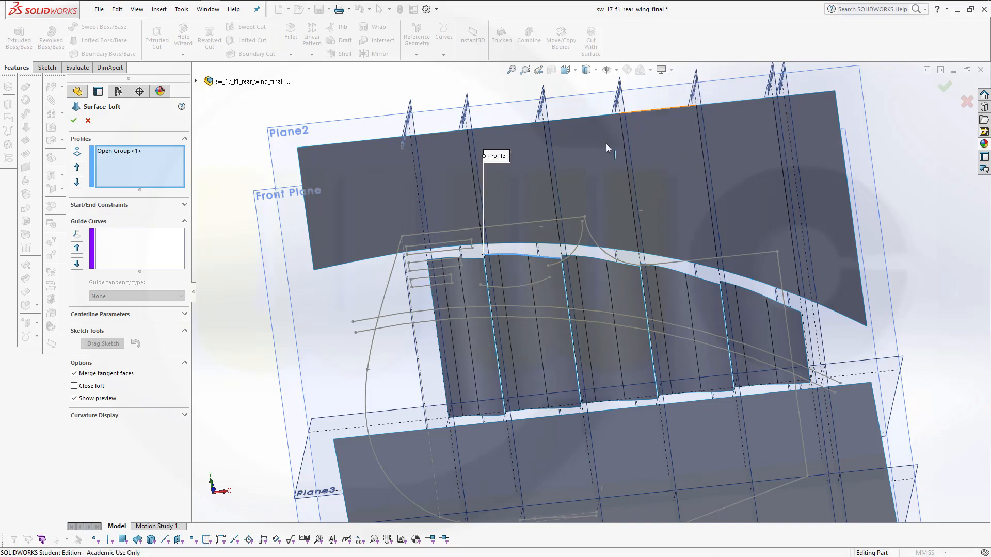
left_click(491, 248)
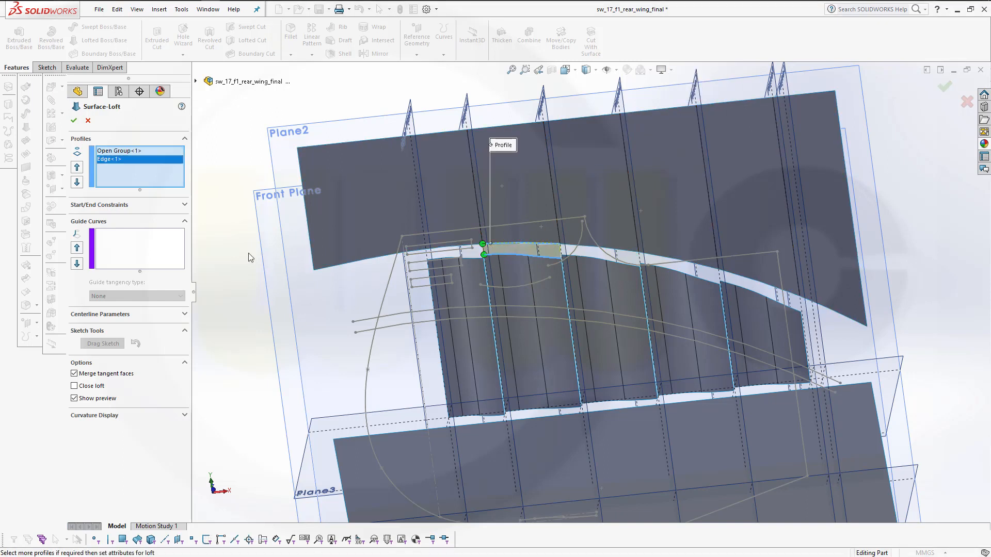
Set both the start and end constraints of the surface loft to Tangency To Face and create it
left_click(184, 205)
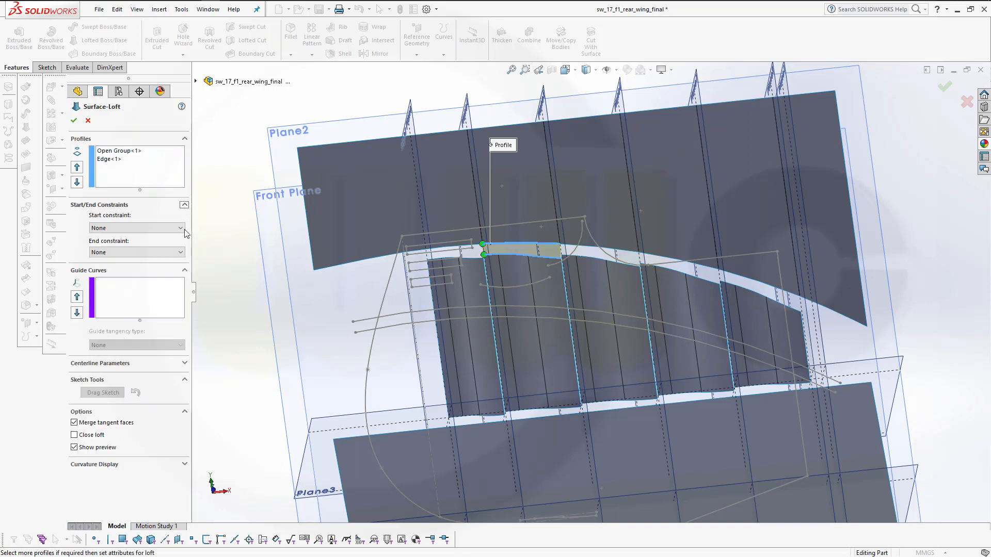
left_click(171, 228)
left_click(172, 251)
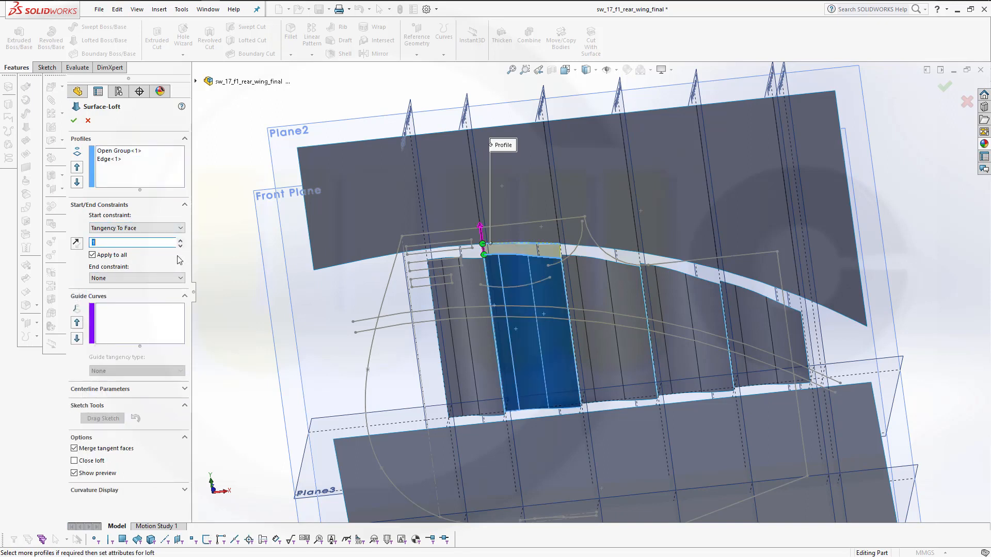
left_click(182, 278)
left_click(149, 309)
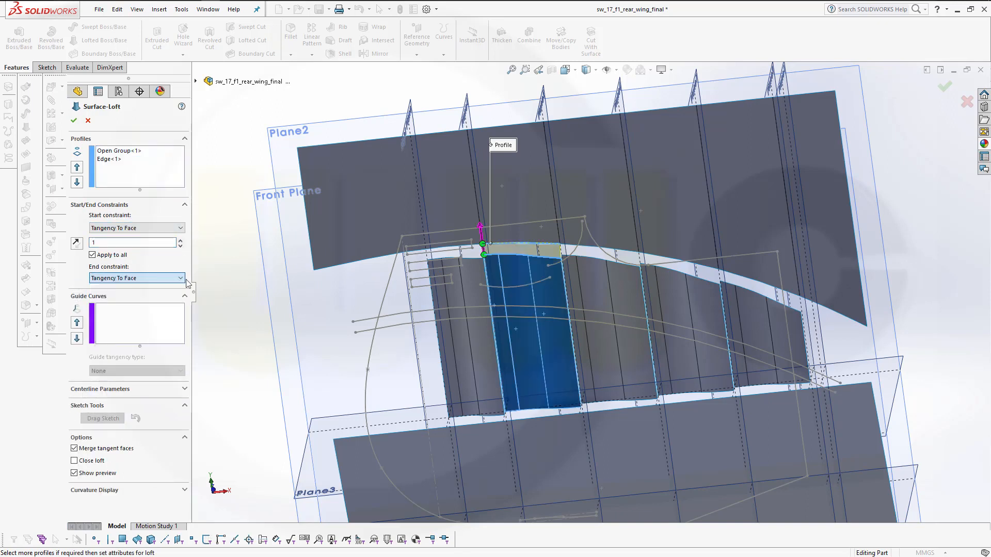
left_click(74, 120)
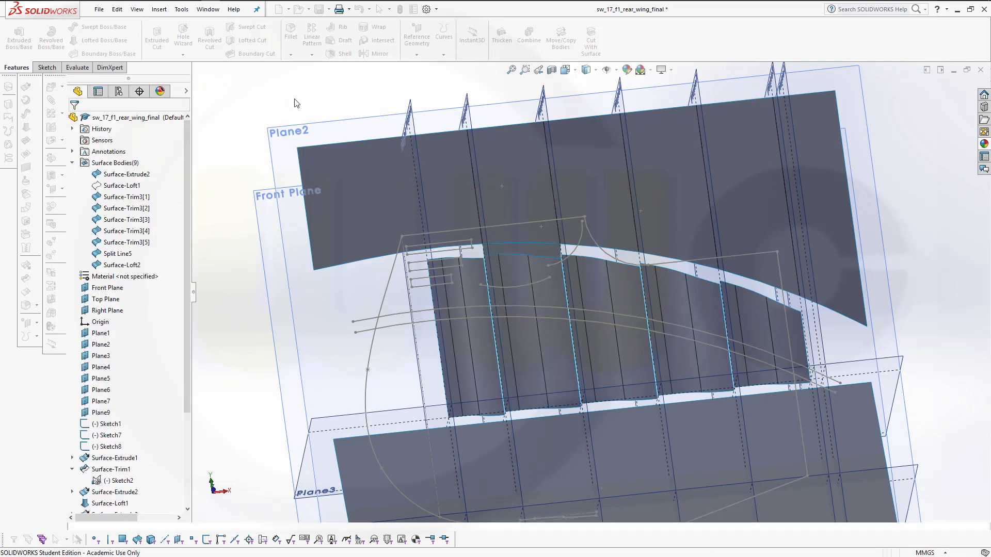
Set up a surface loft between the third trimmed strip's grouped tangent upper edges and the facing split edge of the upper surface
scroll(599, 221, "down", 2)
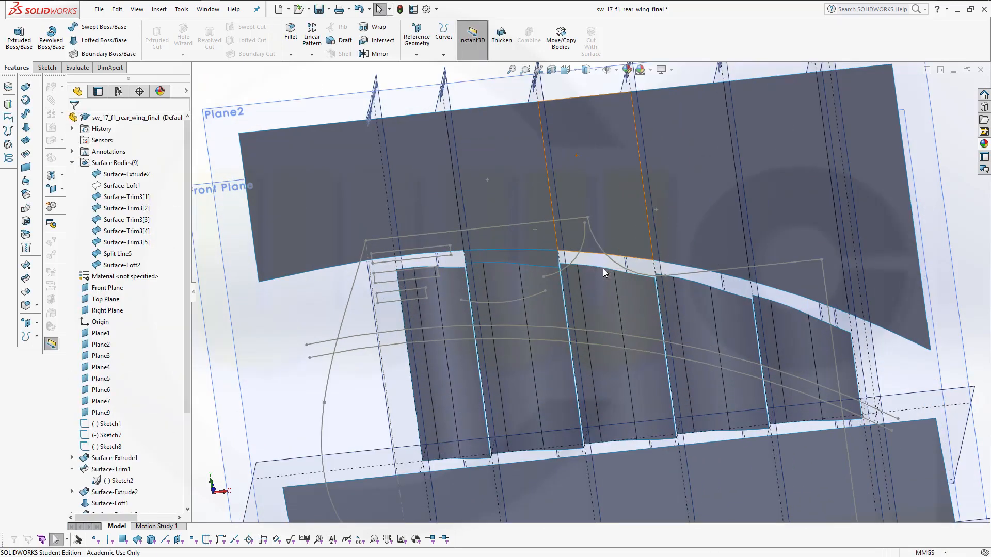
scroll(742, 200, "up", 2)
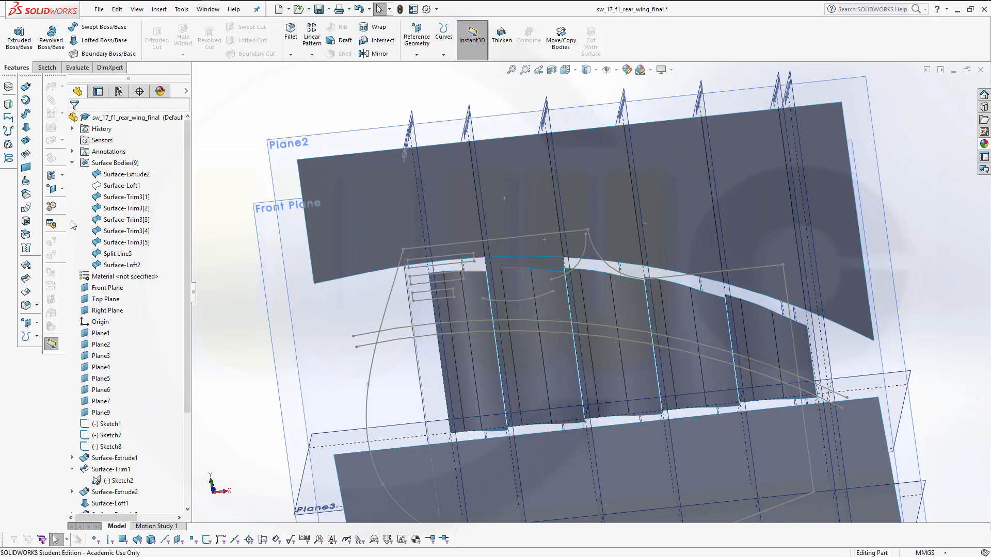
left_click(25, 127)
right_click(355, 101)
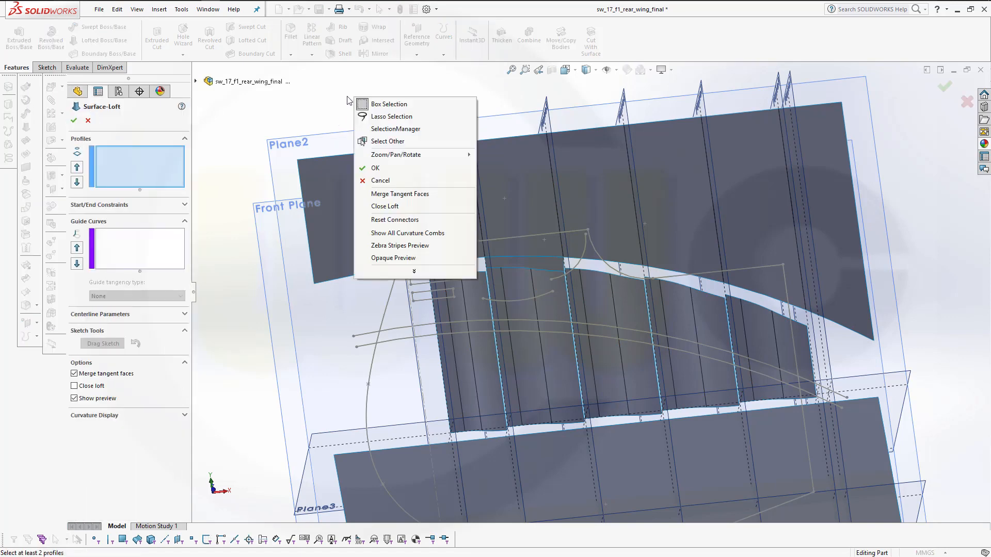
left_click(396, 130)
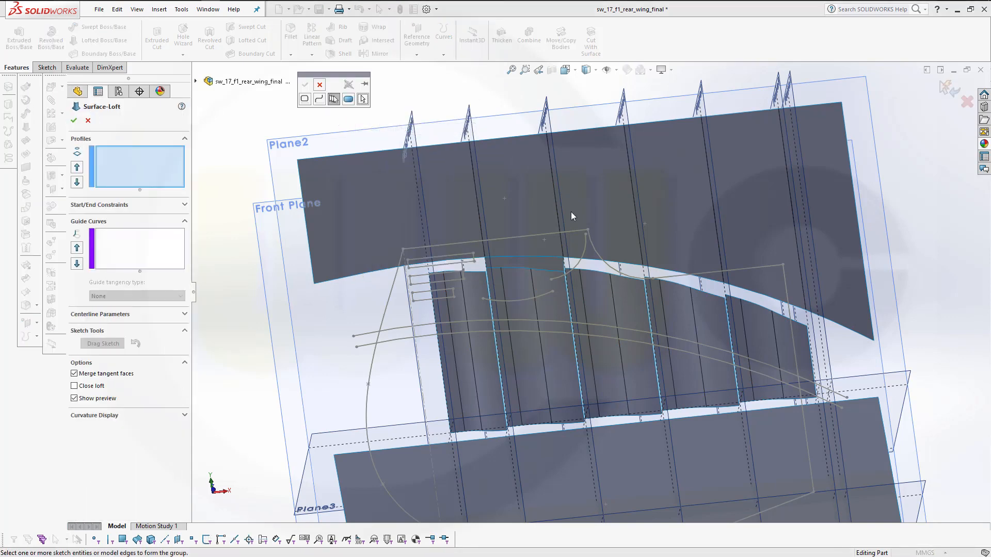
left_click(577, 270)
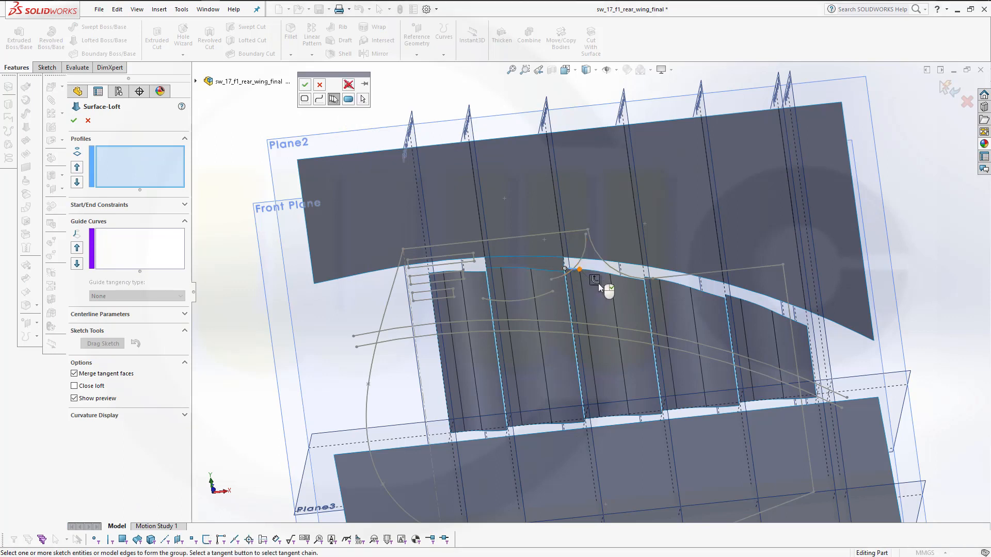
left_click(598, 283)
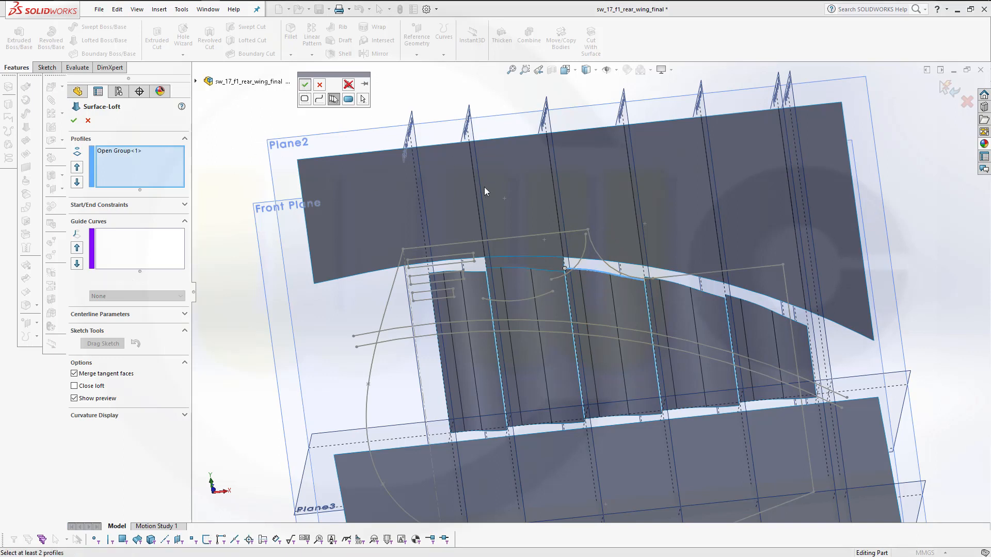
left_click(304, 86)
left_click(572, 251)
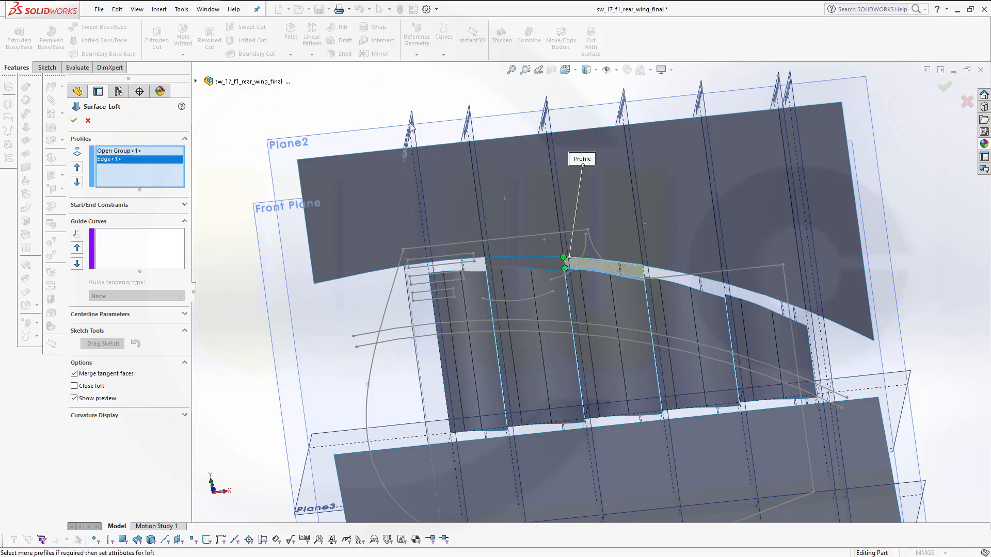
Try to finish the third strip's surface loft with Tangency To Face at both ends, and check the end of the feature history
left_click(184, 205)
left_click(176, 227)
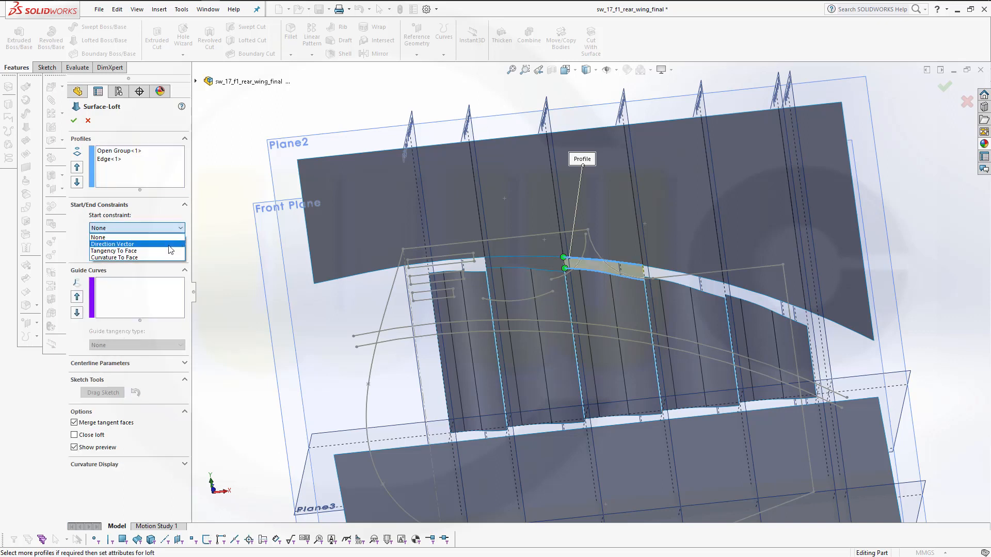
left_click(170, 250)
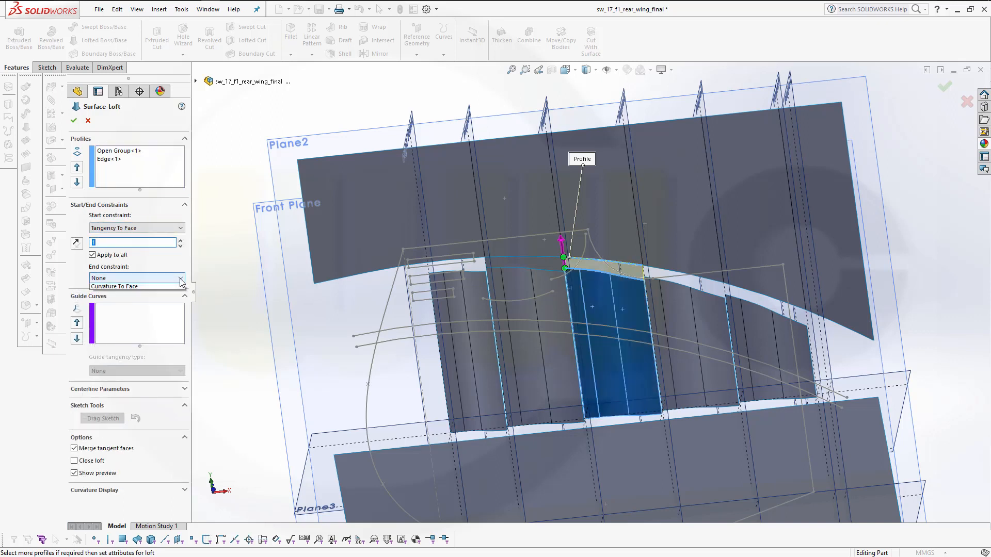
left_click(180, 278)
left_click(159, 307)
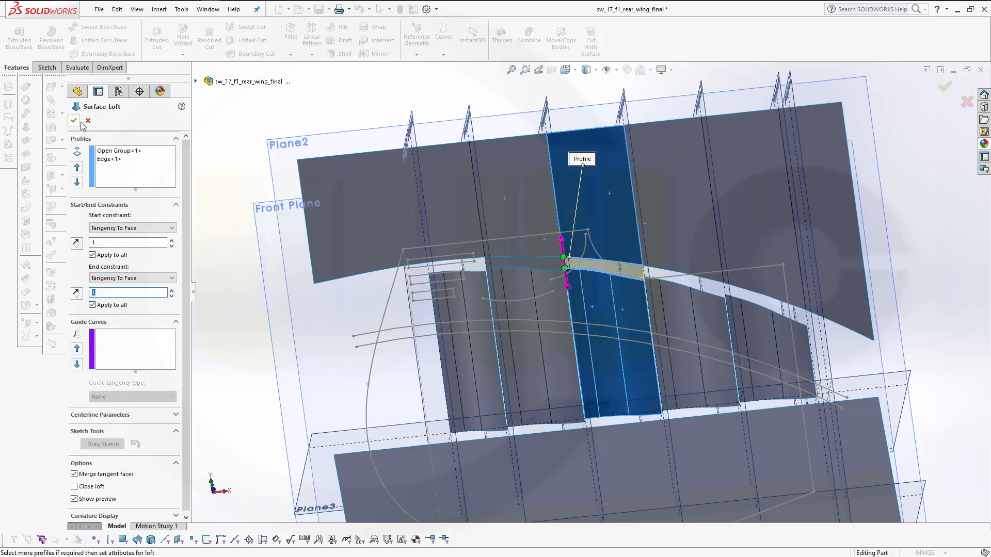
left_click(77, 122)
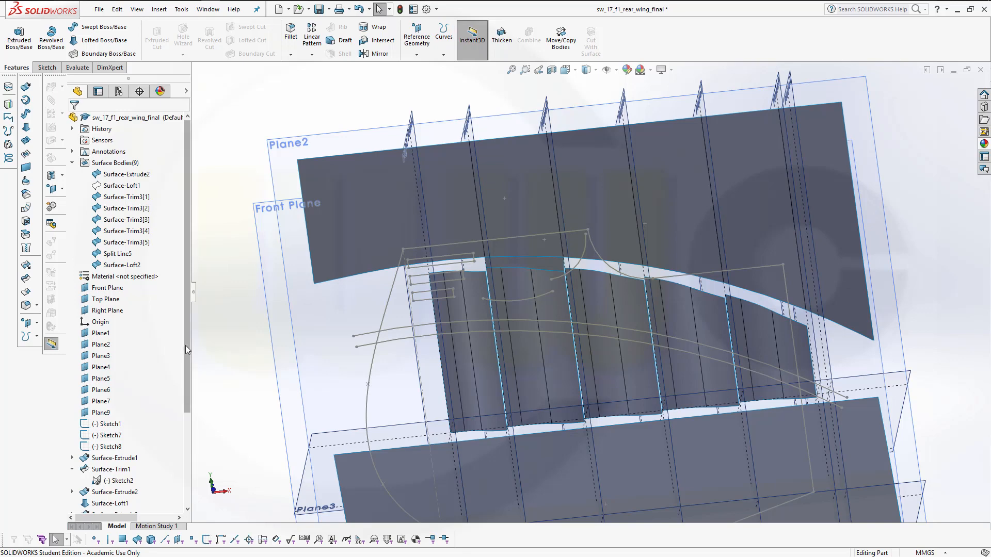
left_click_drag(186, 350, 179, 464)
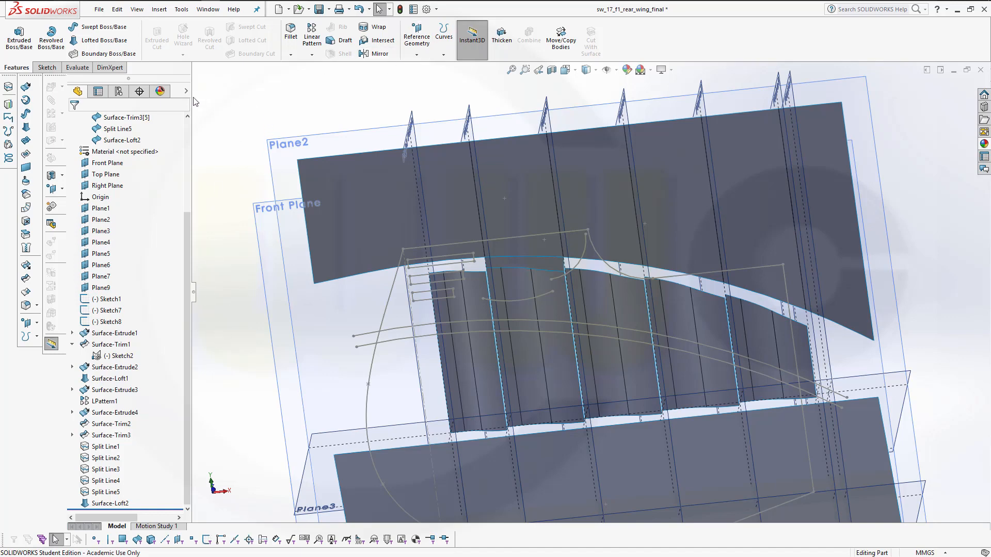
Start a boss/base loft using the third strip's tangent upper edge group and the facing upper surface edge as profiles
left_click(90, 42)
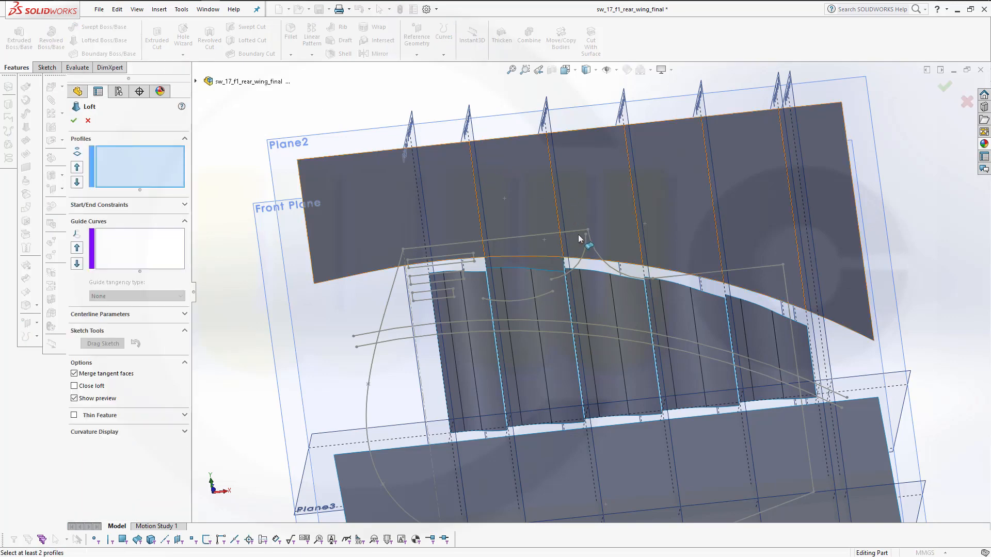
right_click(232, 161)
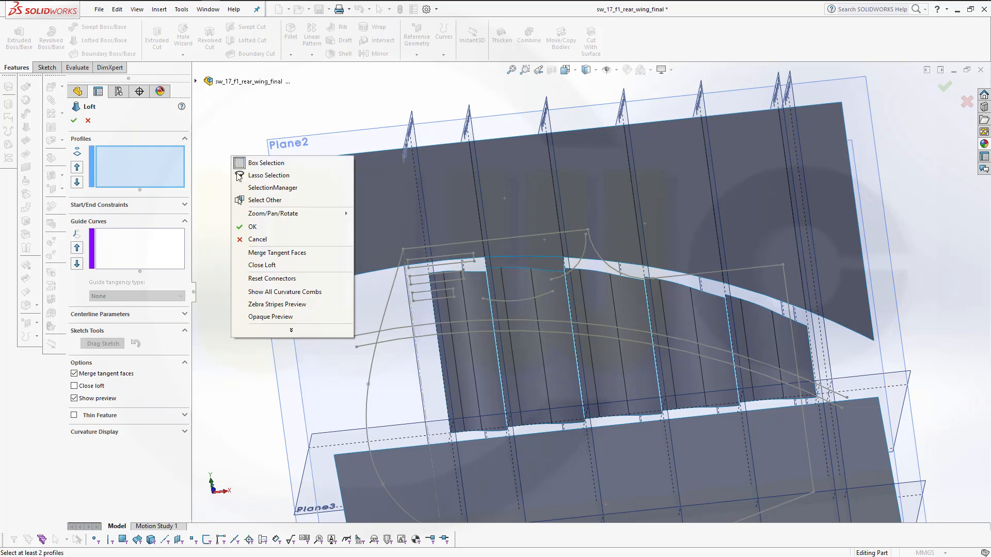
left_click(251, 188)
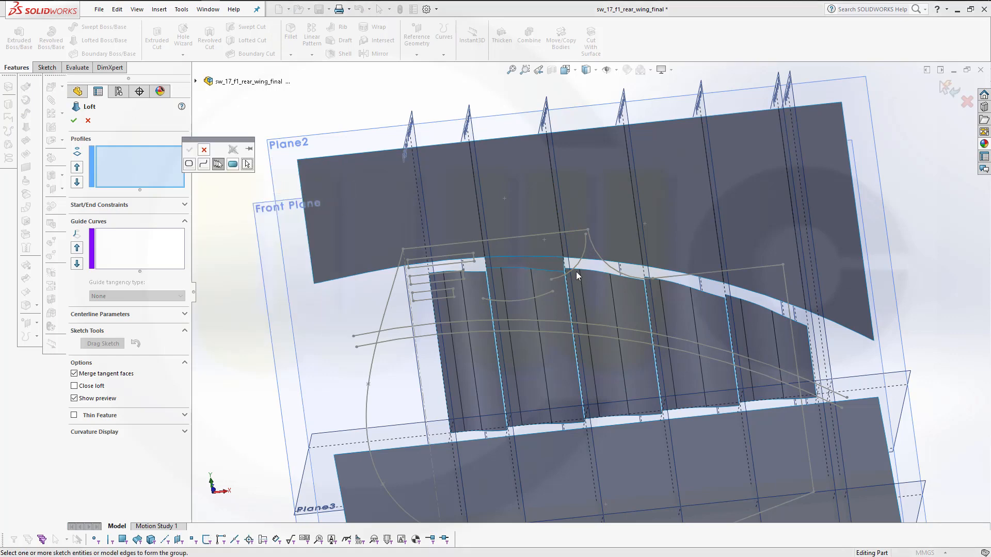
scroll(577, 271, "up", 3)
scroll(588, 289, "down", 6)
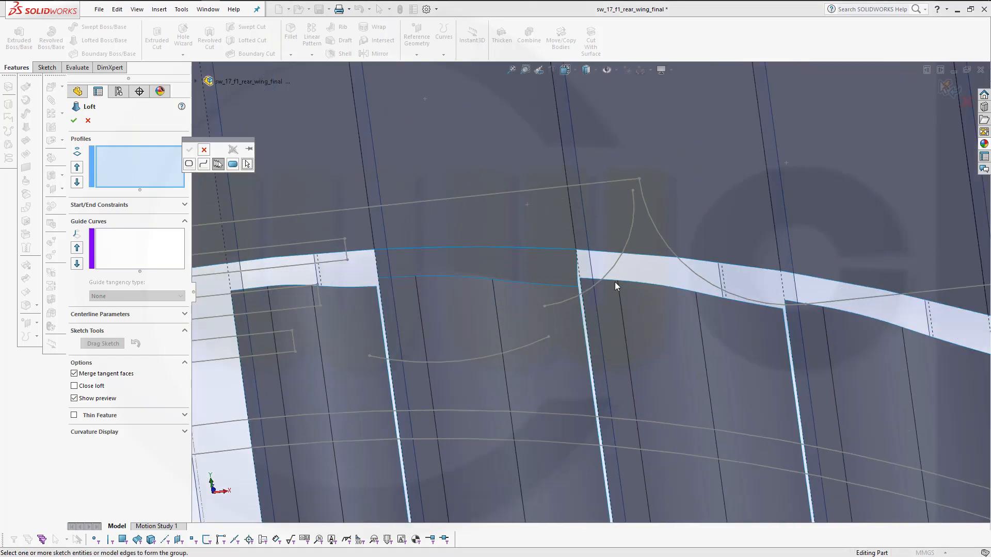
left_click(615, 282)
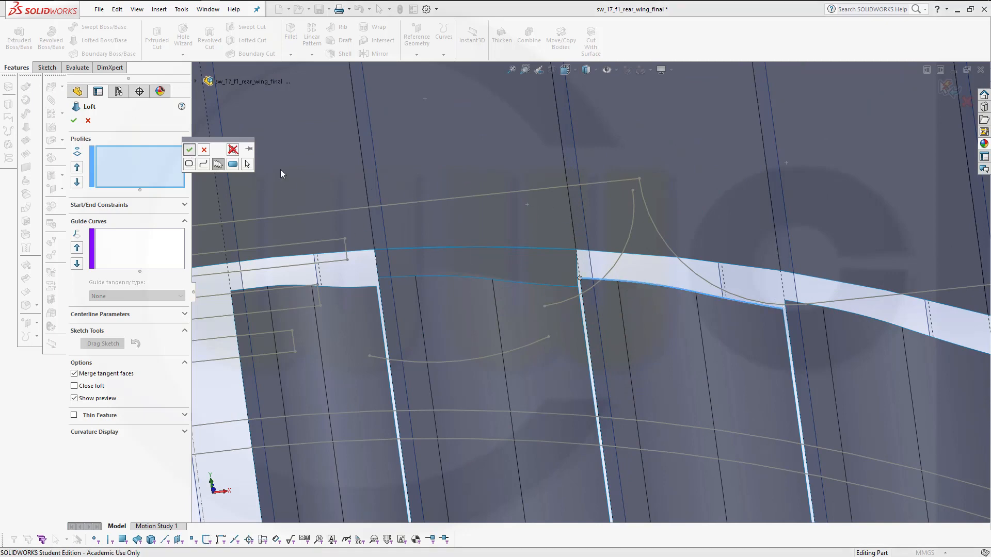
left_click(188, 150)
left_click(681, 260)
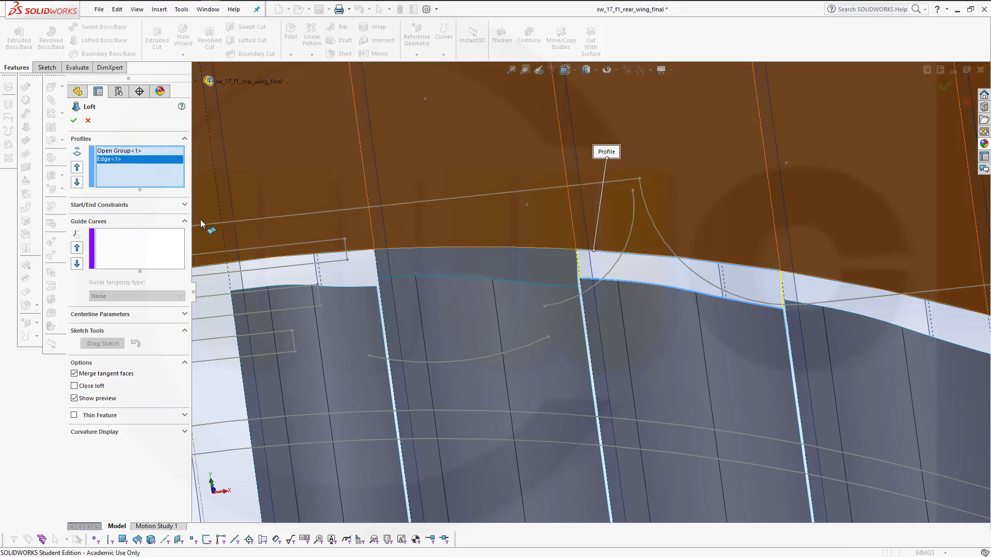
Try to create the third strip's boss/base loft with start and end constraints set to Tangency To Face
left_click(183, 206)
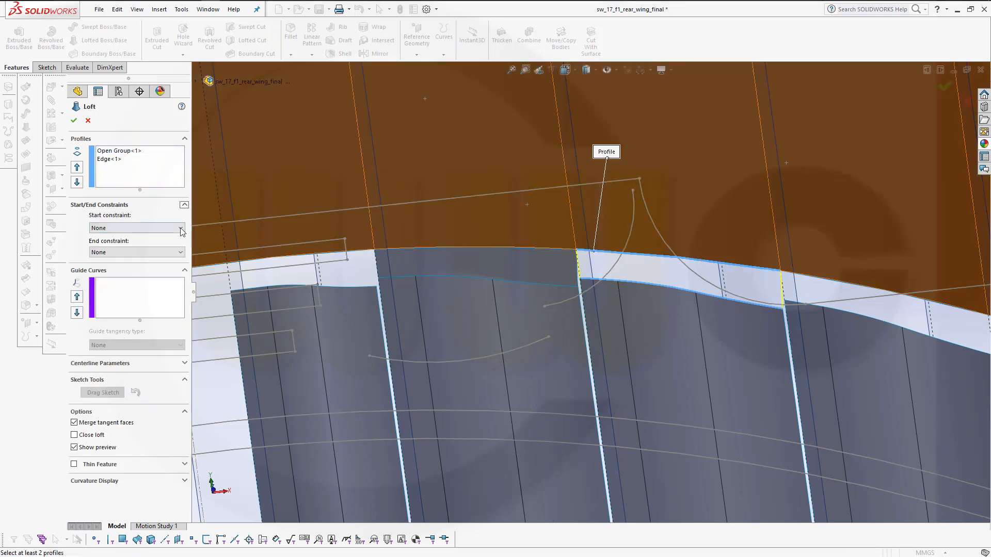
left_click(182, 228)
left_click(165, 256)
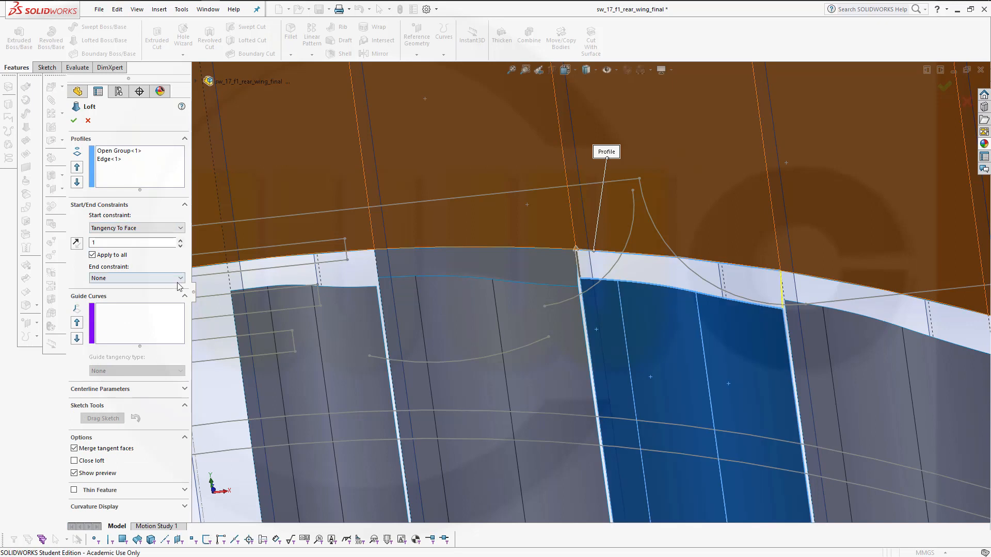
left_click(181, 279)
left_click(160, 309)
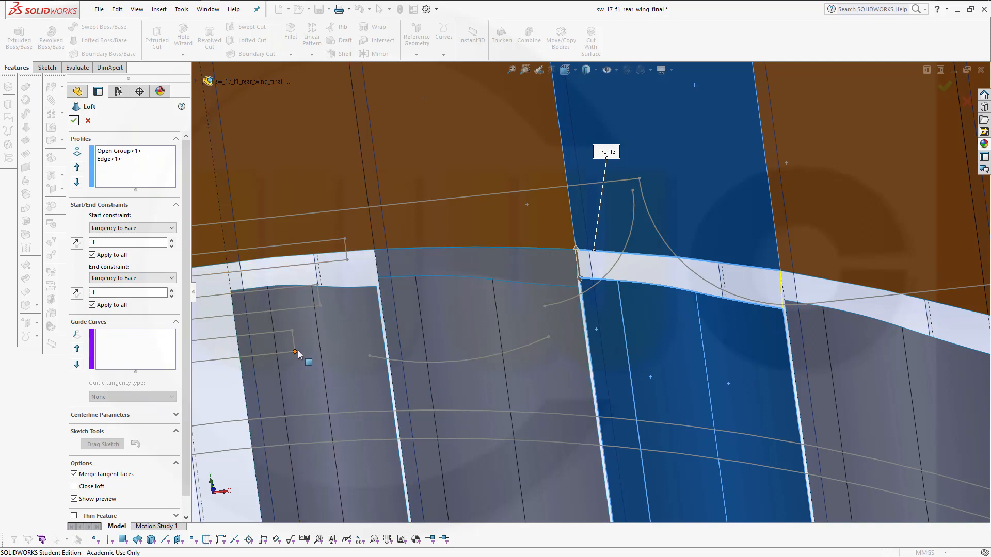
left_click(74, 121)
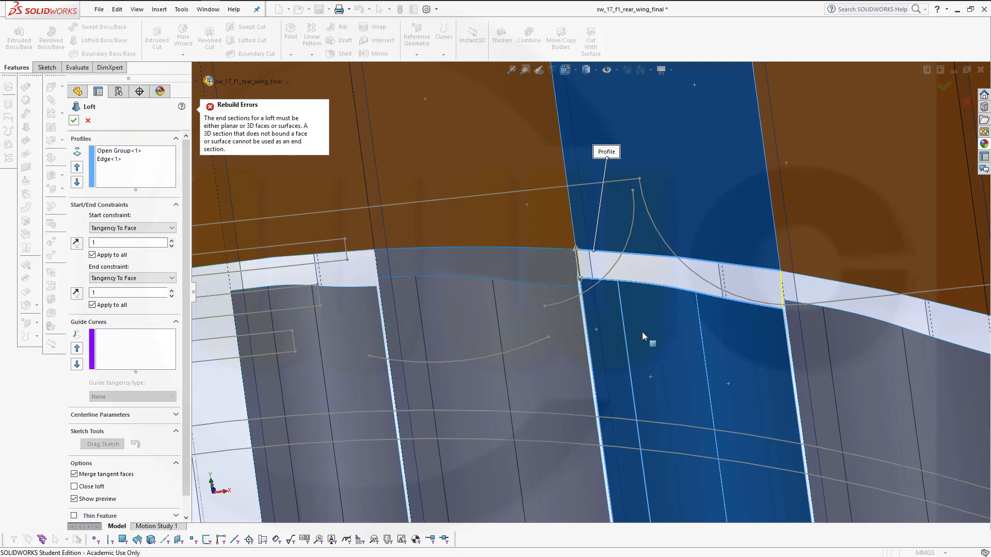
Examine both profiles and the gap geometry of the third strip's boss/base loft, and cancel the loft
scroll(640, 333, "down", 2)
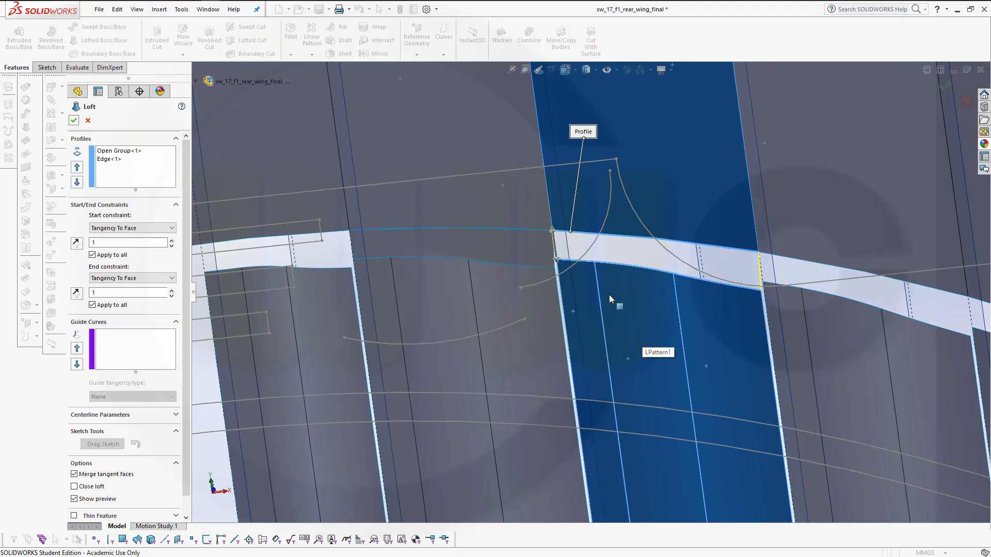
middle_click_drag(609, 295, 579, 372)
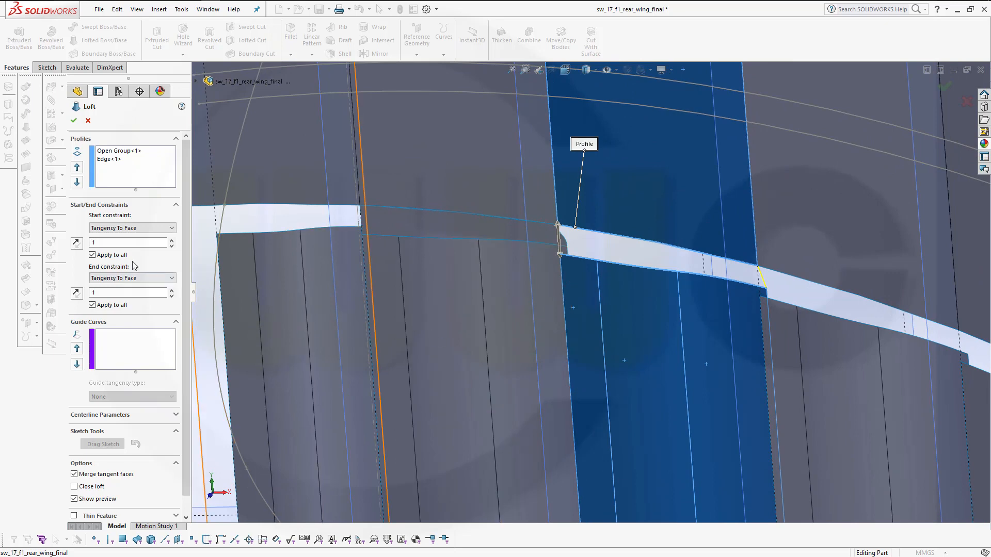
left_click(116, 151)
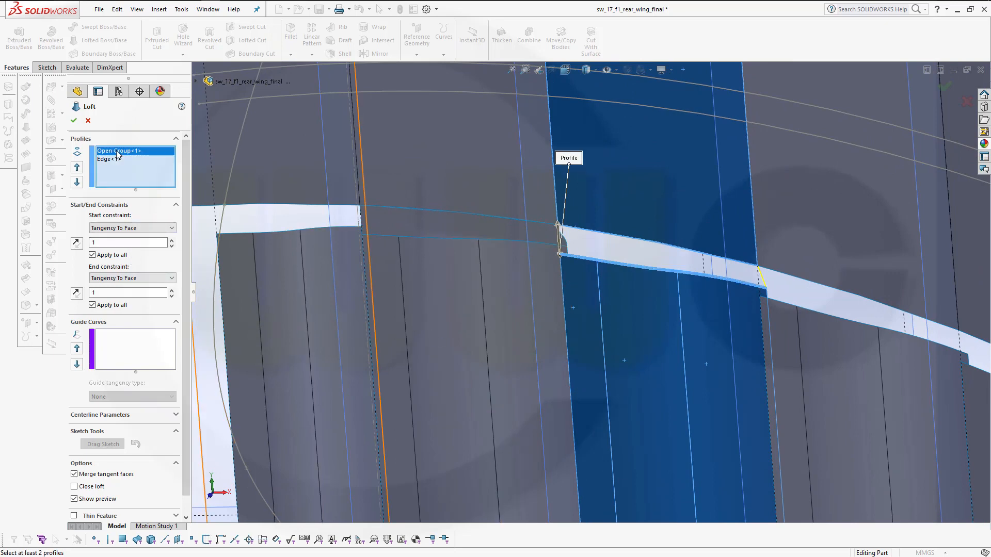
middle_click_drag(631, 320, 659, 332)
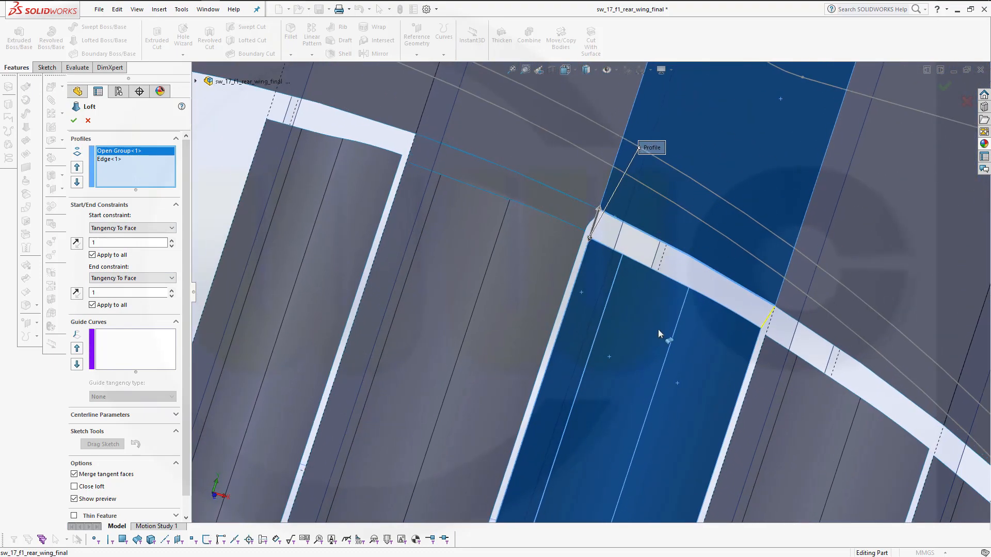
left_click(115, 159)
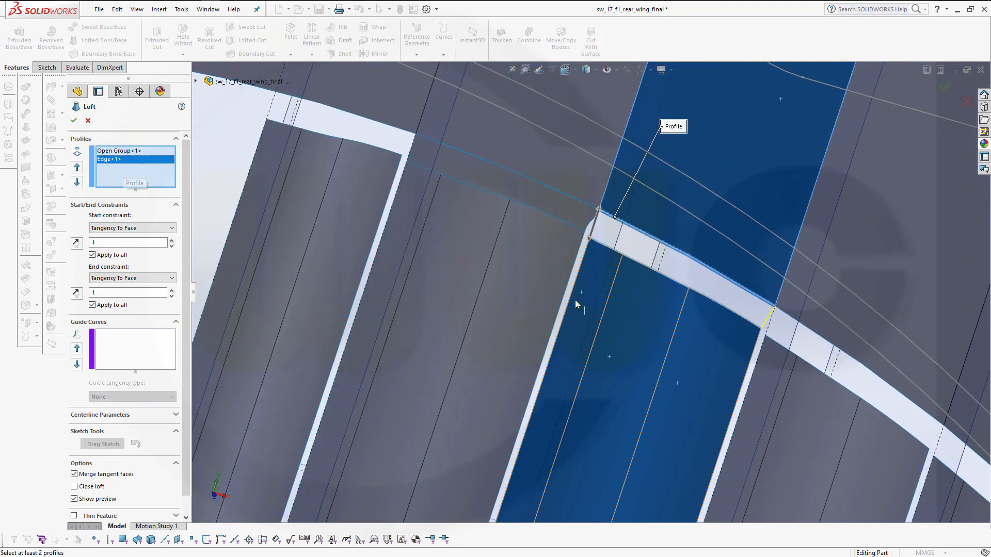
middle_click_drag(574, 299, 469, 234)
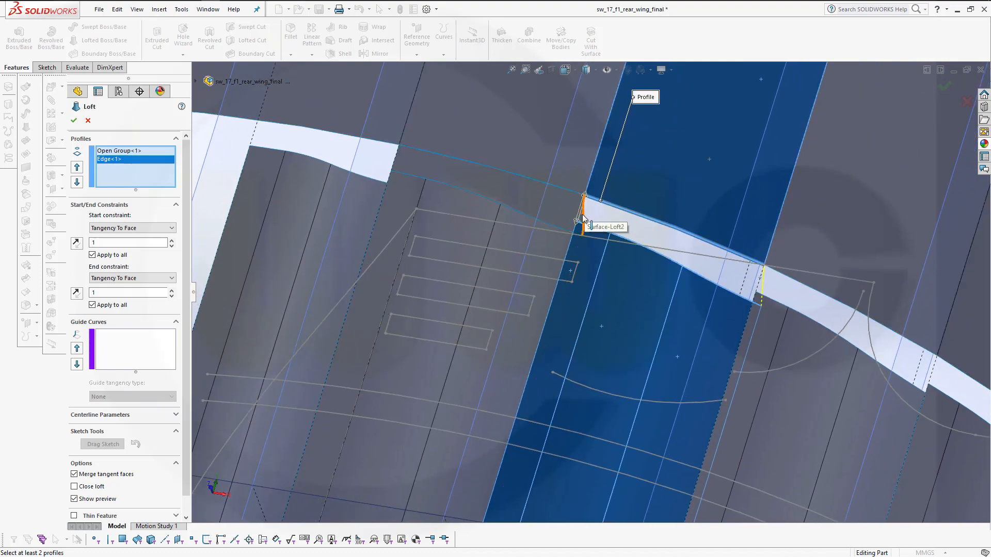
scroll(596, 226, "up", 2)
scroll(598, 228, "down", 6)
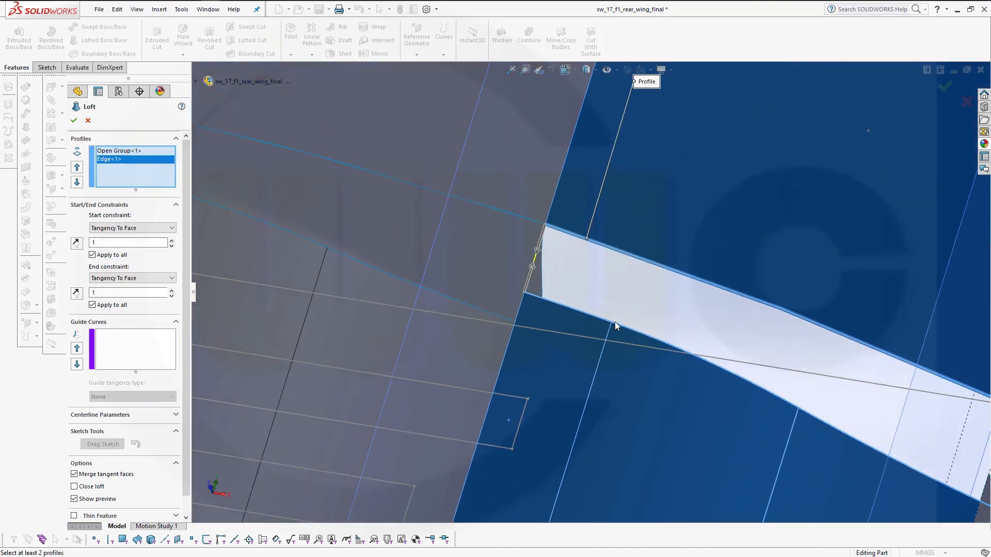
scroll(613, 309, "down", 3)
middle_click_drag(595, 258, 670, 251)
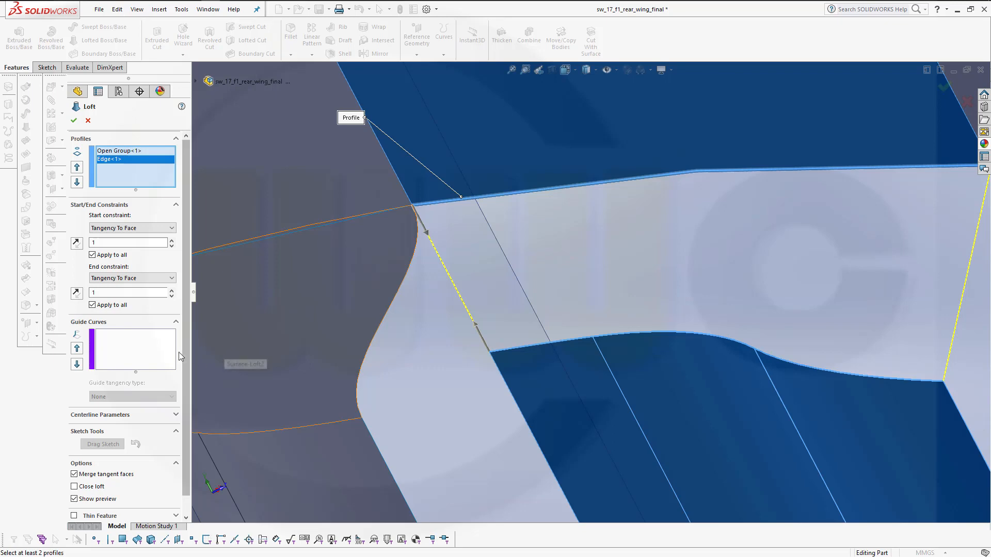
left_click(88, 120)
Set up a surface loft from the upper surface's split edge above the third strip to that strip's grouped tangent upper edges
middle_click_drag(345, 203, 524, 292)
scroll(513, 315, "up", 2)
middle_click_drag(579, 206, 583, 237)
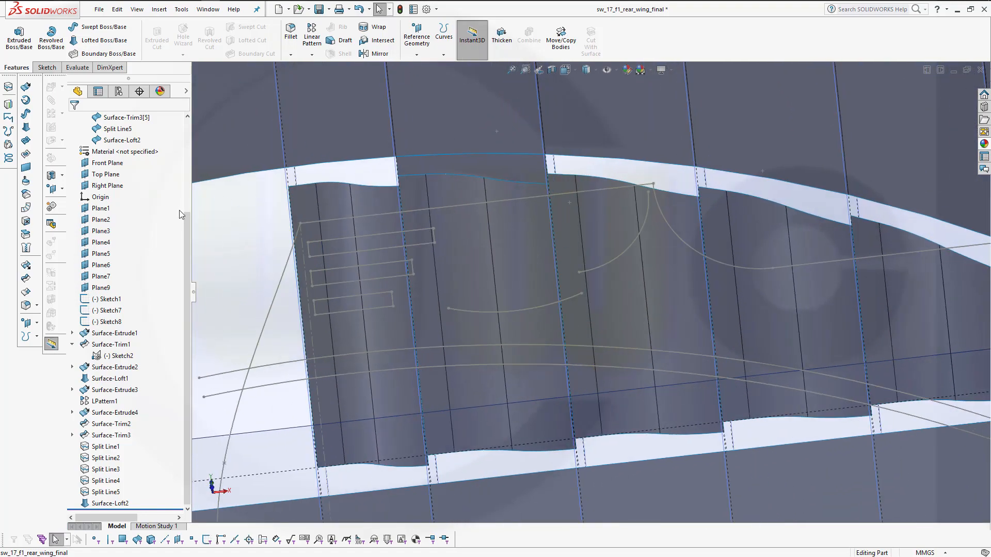
left_click(98, 40)
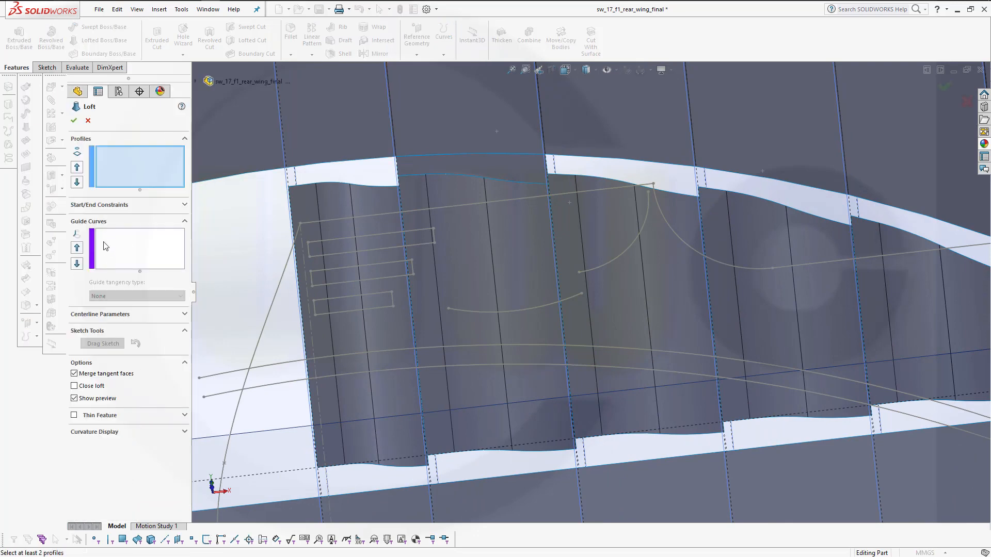
left_click(89, 122)
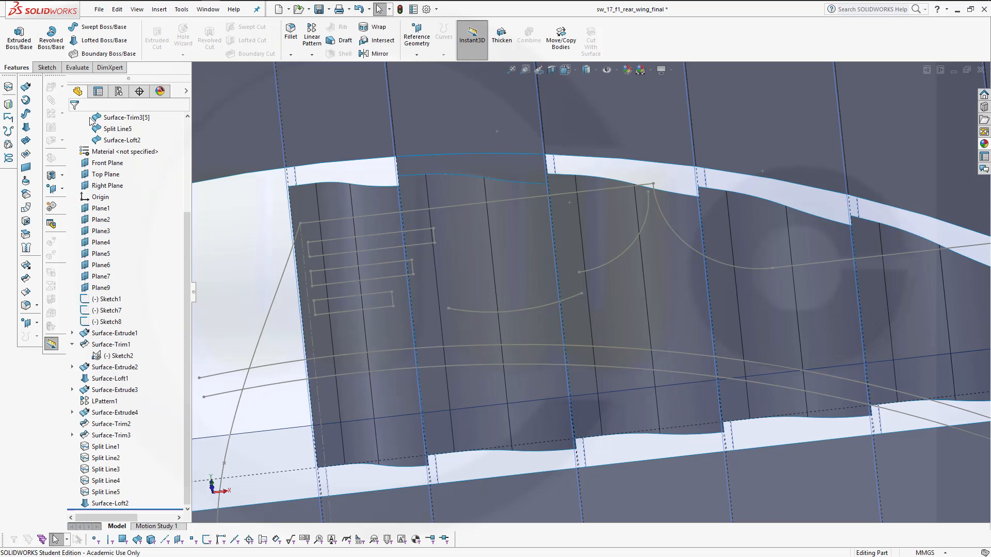
left_click(26, 126)
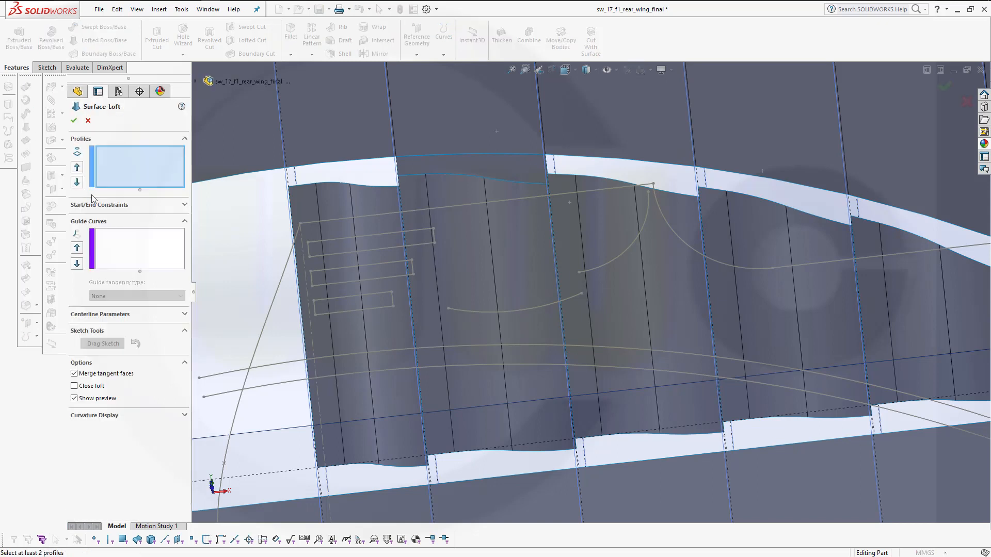
left_click(565, 155)
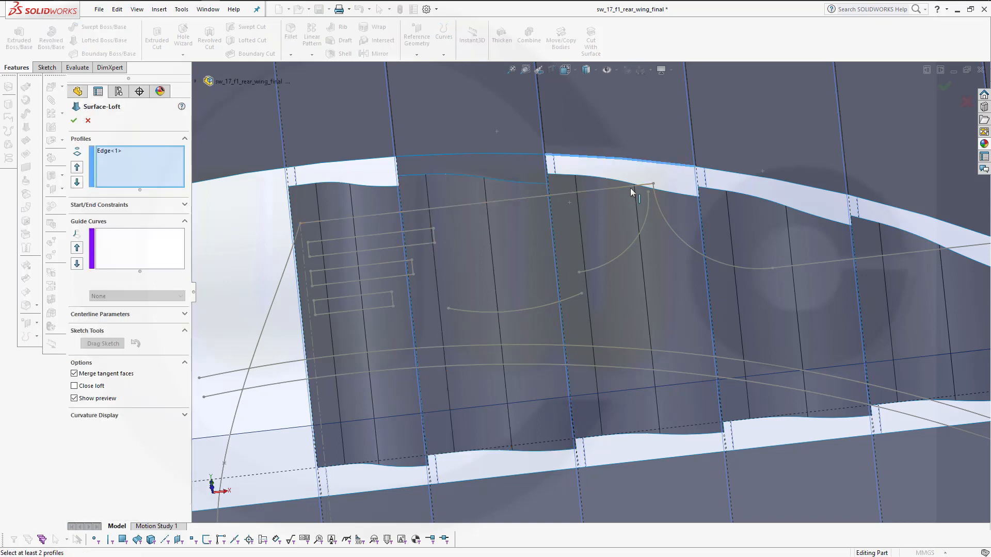
right_click(237, 212)
left_click(277, 243)
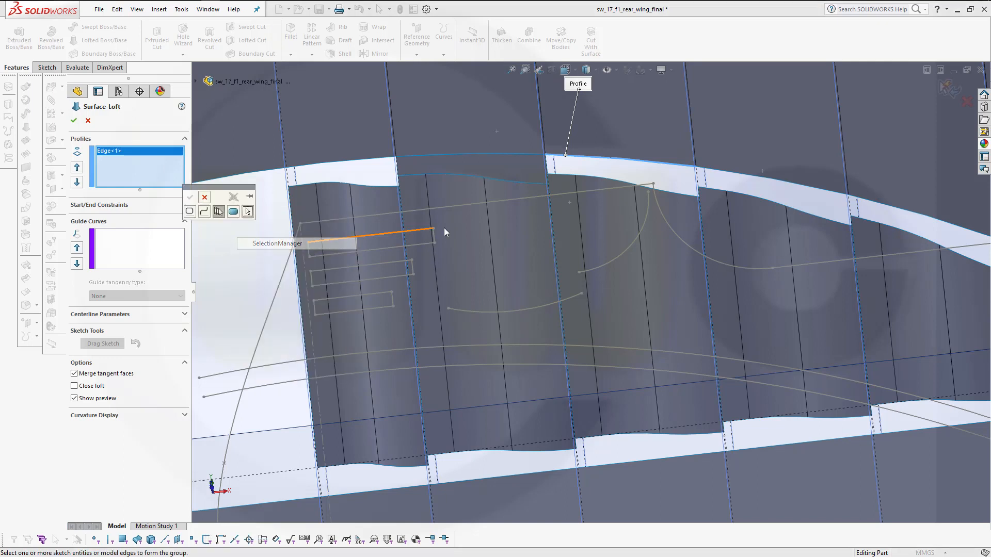
left_click(563, 176)
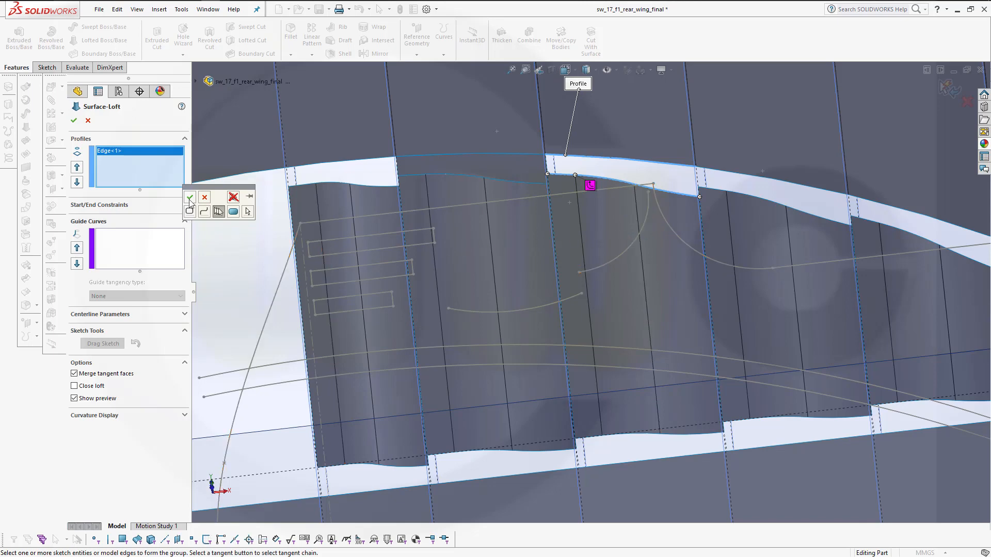
left_click(190, 198)
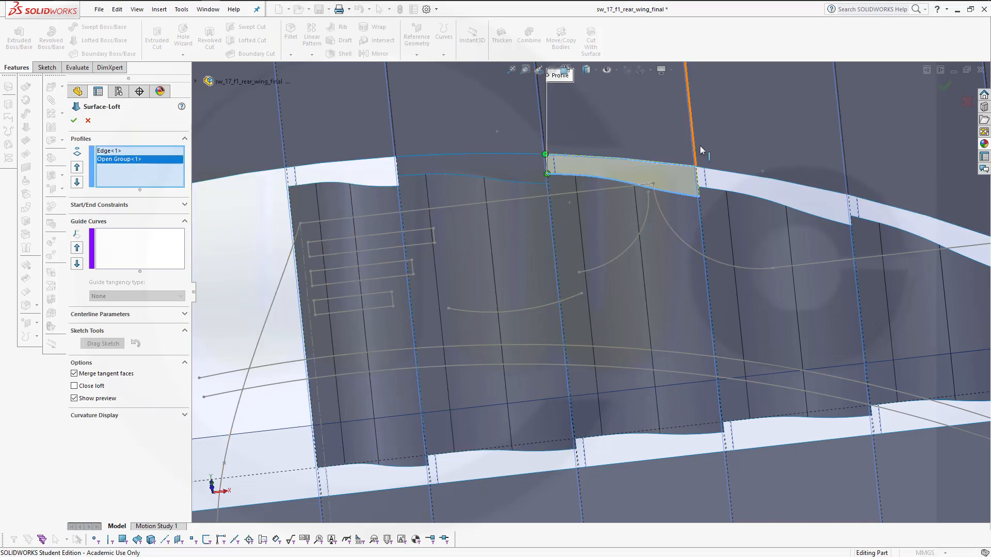
Set the third strip's loft to Tangency To Face at both start and end, and create the surface
scroll(700, 147, "down", 3)
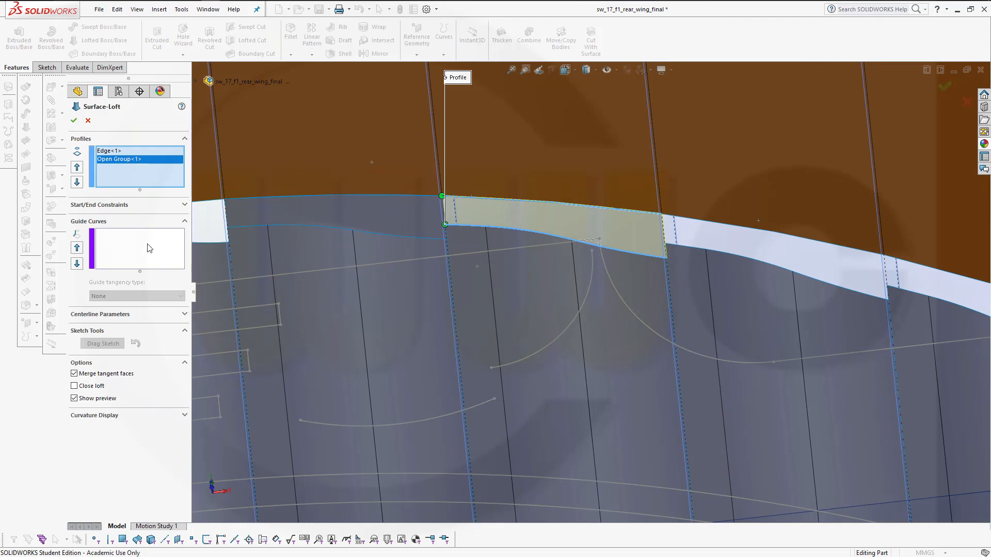
left_click(185, 205)
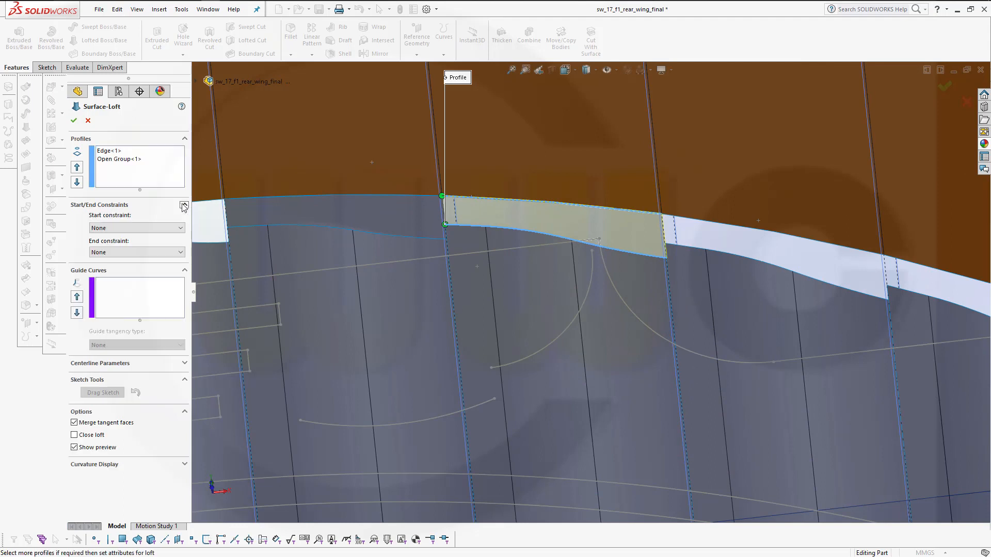
left_click(178, 228)
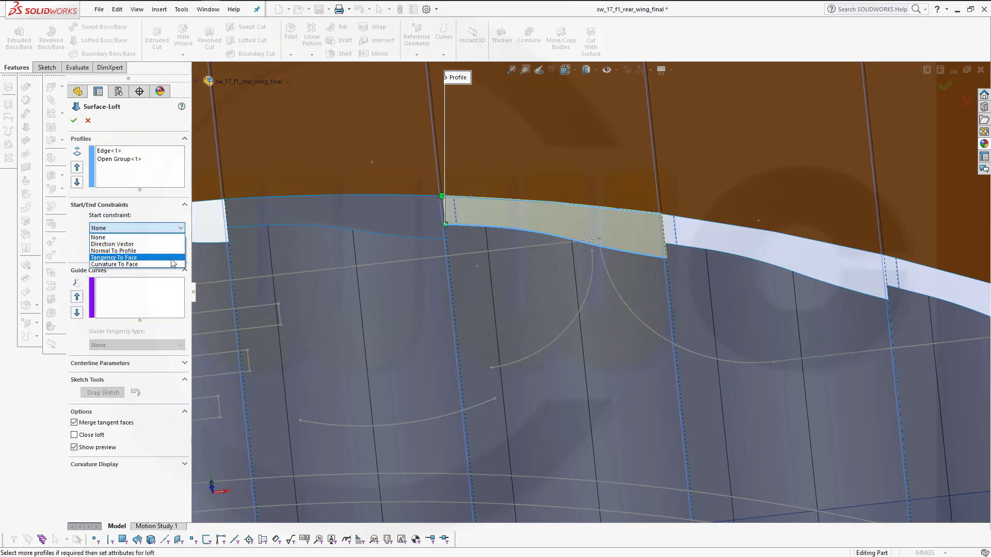
left_click(178, 258)
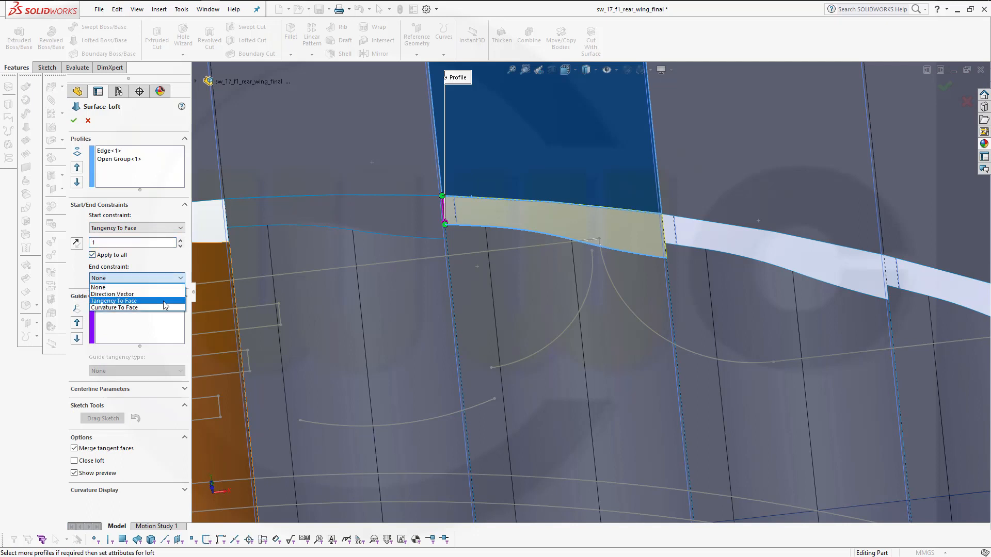
left_click(165, 301)
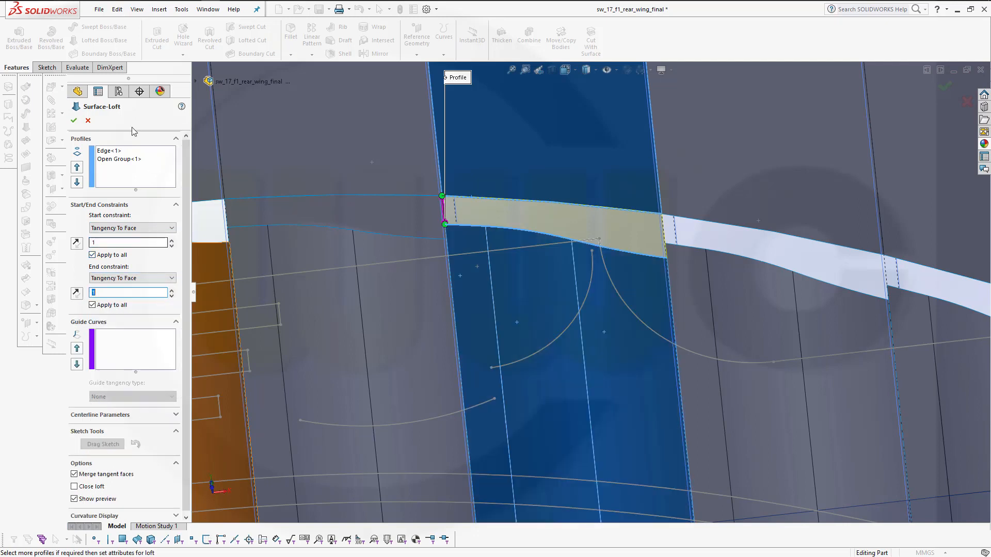
left_click(74, 121)
Start a surface loft for the open gap above the fourth strip
scroll(520, 249, "up", 2)
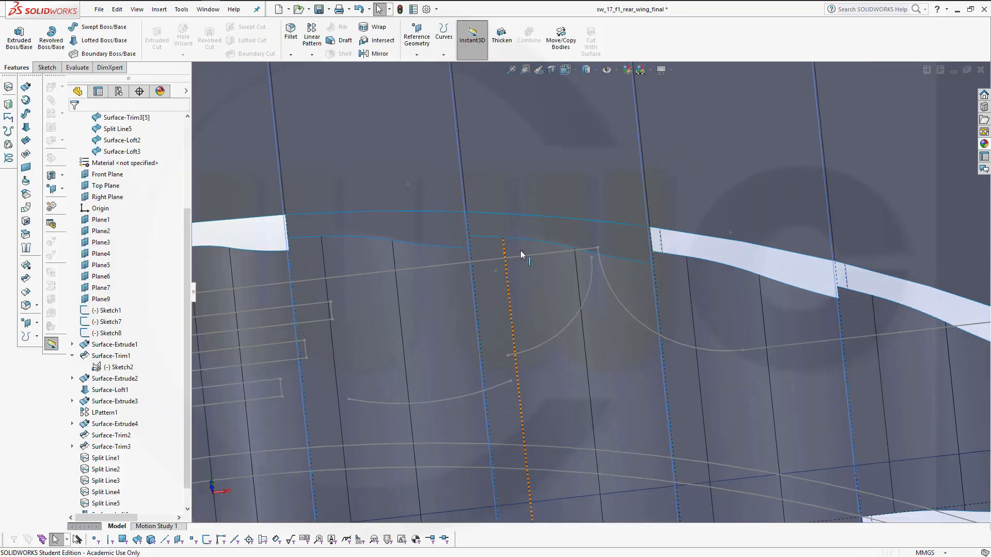
middle_click_drag(660, 309, 670, 342)
scroll(743, 206, "up", 2)
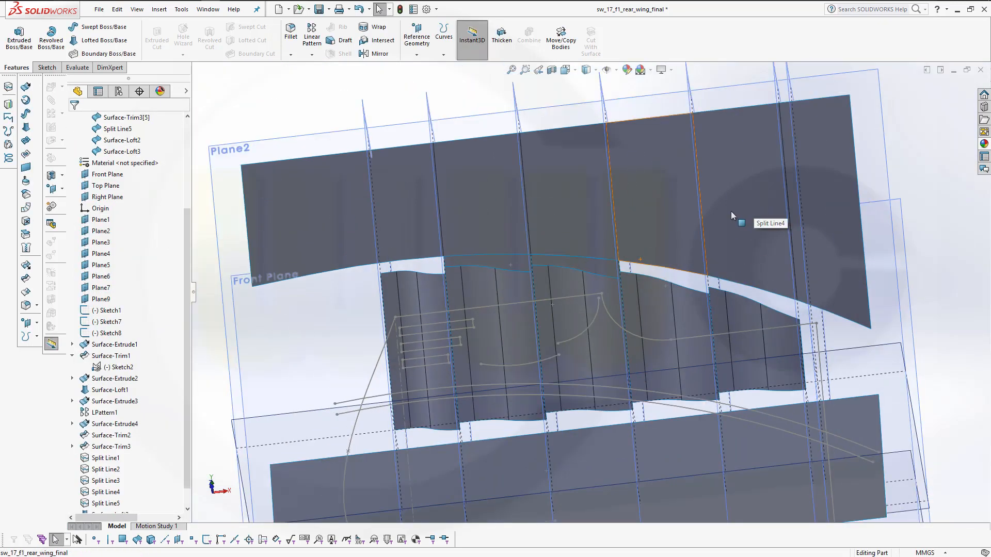
scroll(678, 230, "down", 4)
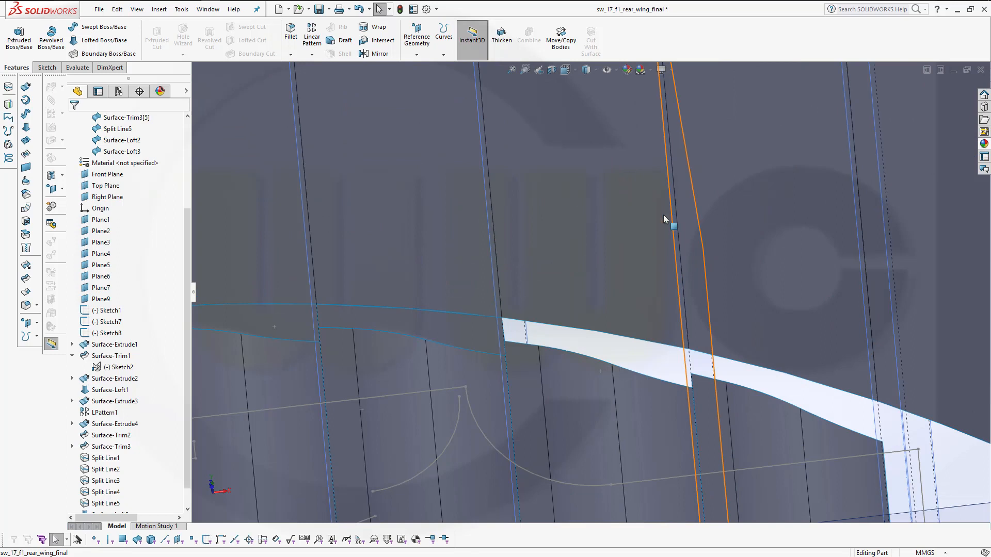
left_click(25, 127)
left_click(412, 328)
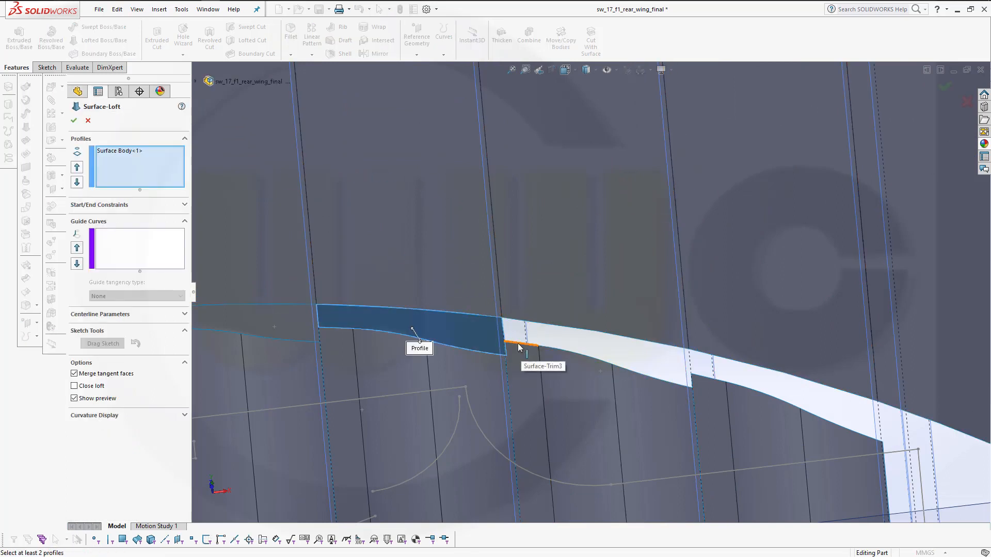
left_click(518, 345)
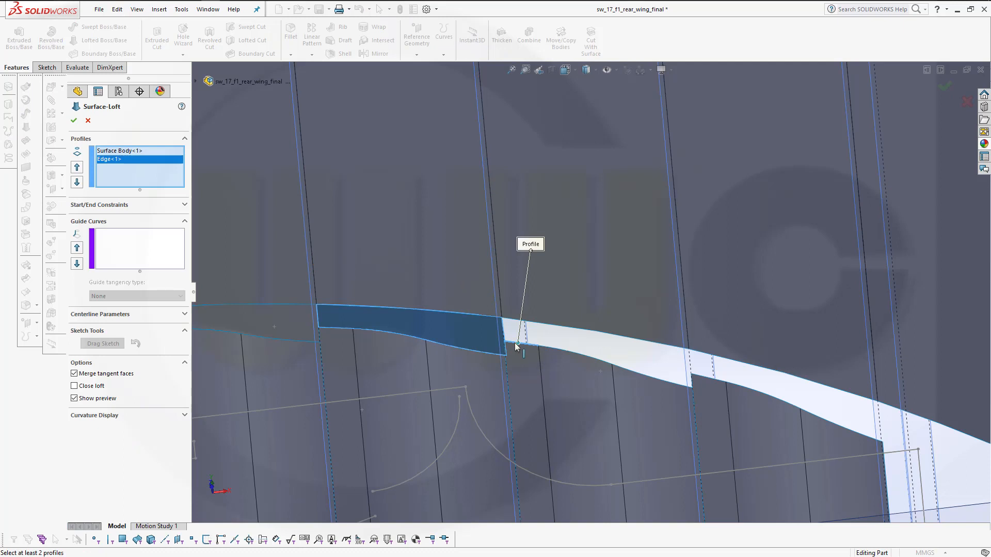
left_click(119, 151)
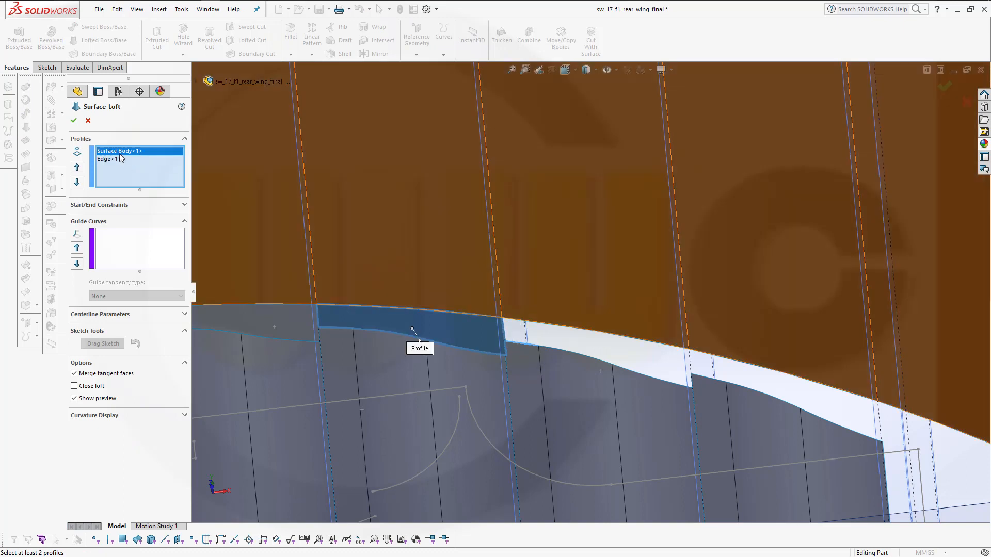
right_click(119, 151)
left_click(137, 174)
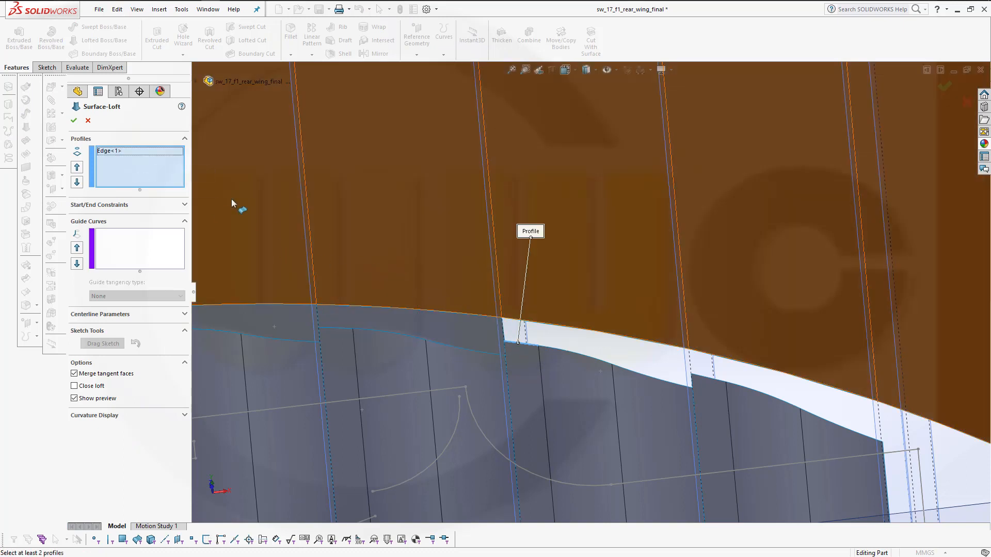
right_click(118, 149)
left_click(137, 170)
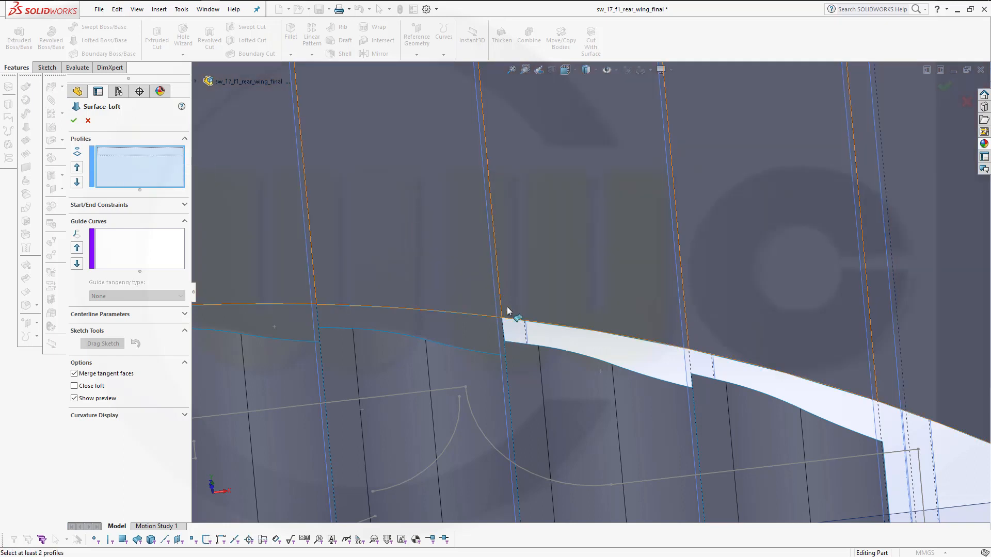
Set the fourth strip's loft profiles to its grouped tangent upper edges and the upper surface's split edge above them
right_click(561, 335)
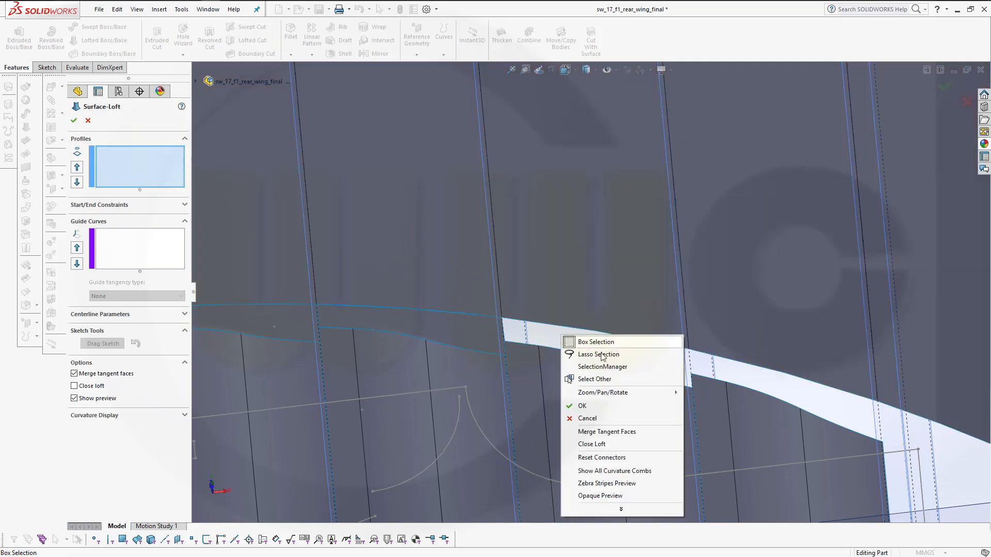
left_click(602, 366)
left_click(520, 348)
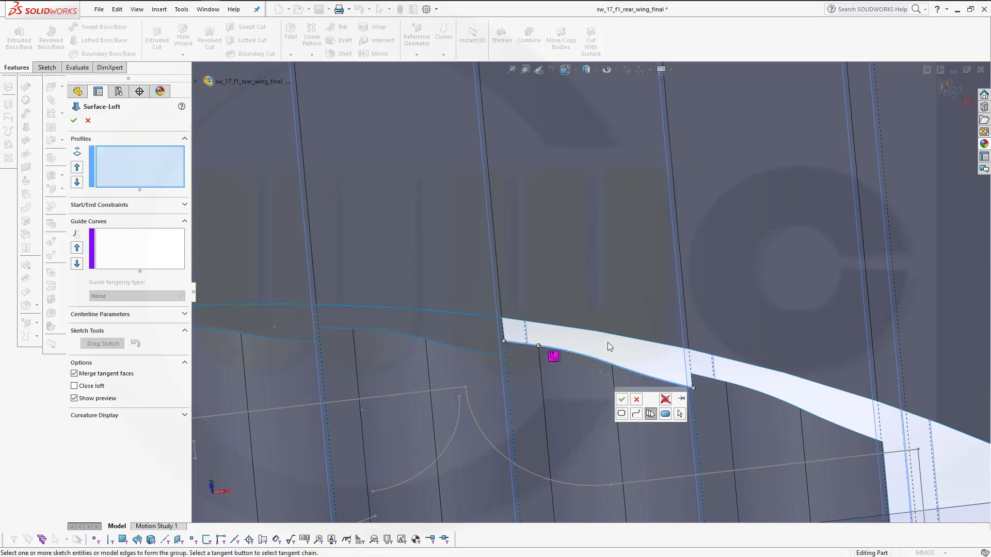
left_click(623, 400)
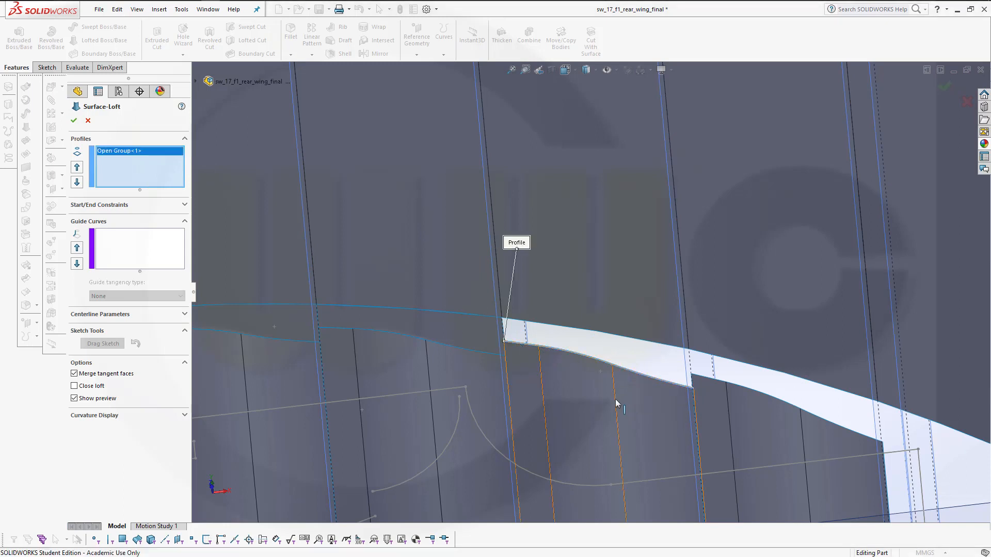
left_click(514, 323)
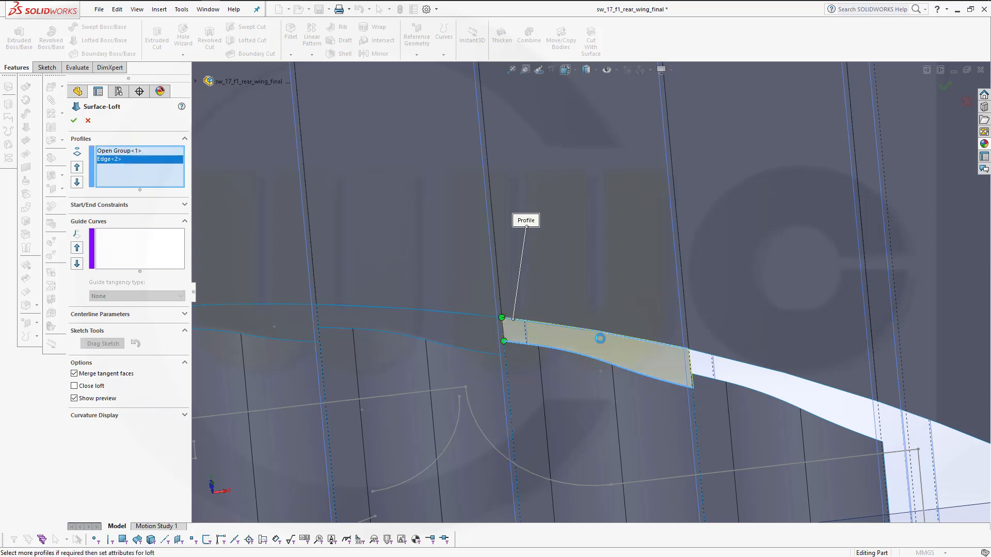
Set the fourth strip's loft to Tangency To Face at both start and end, and create the surface
left_click(185, 205)
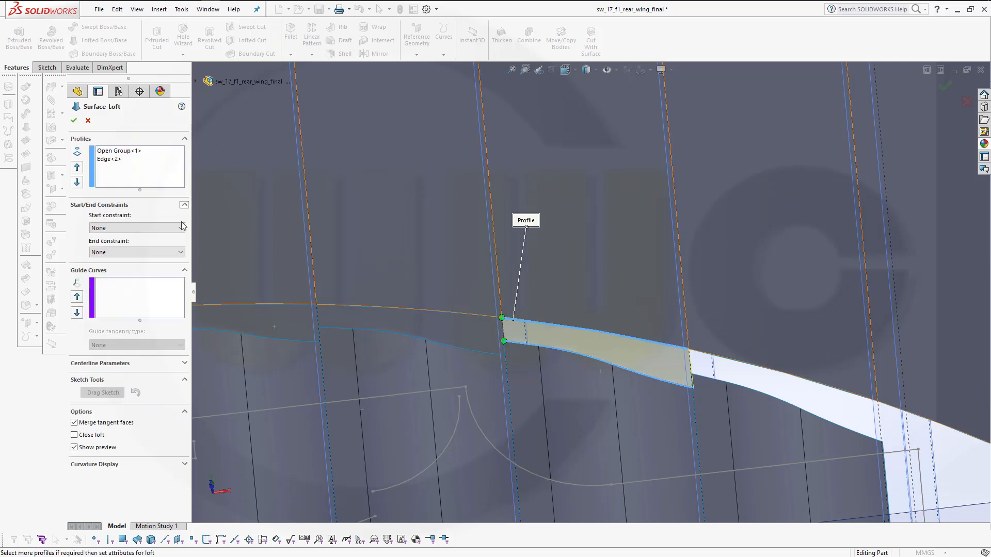
left_click(160, 228)
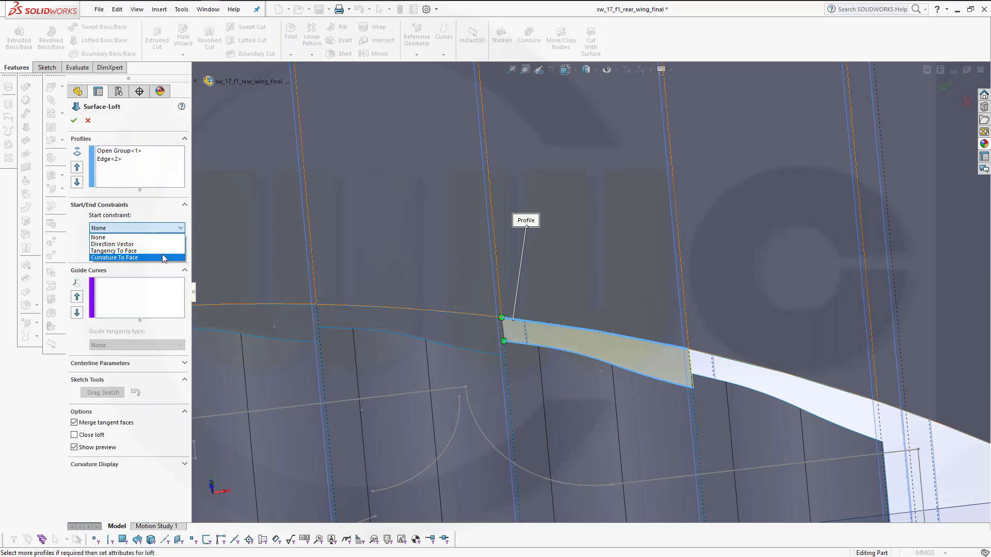
left_click(162, 250)
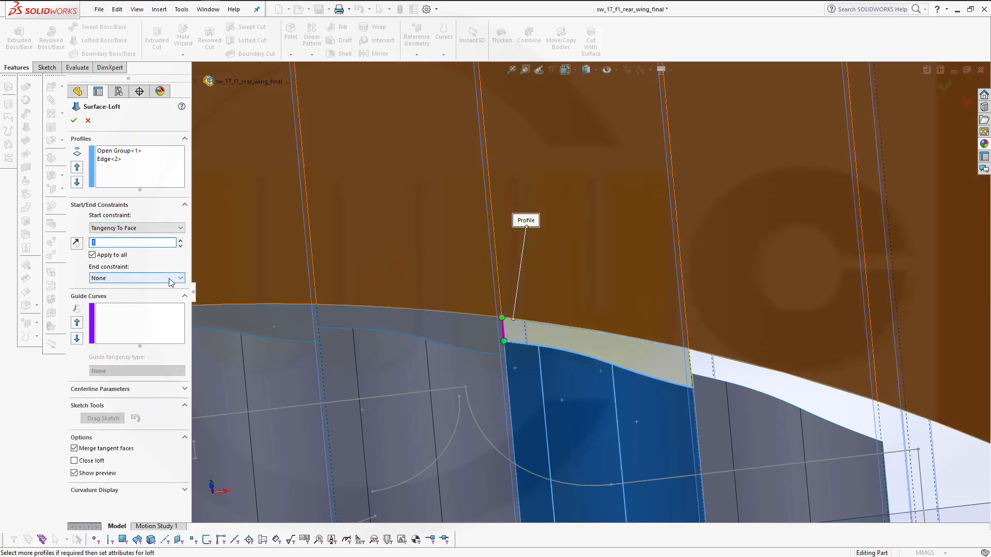
left_click(176, 279)
left_click(182, 308)
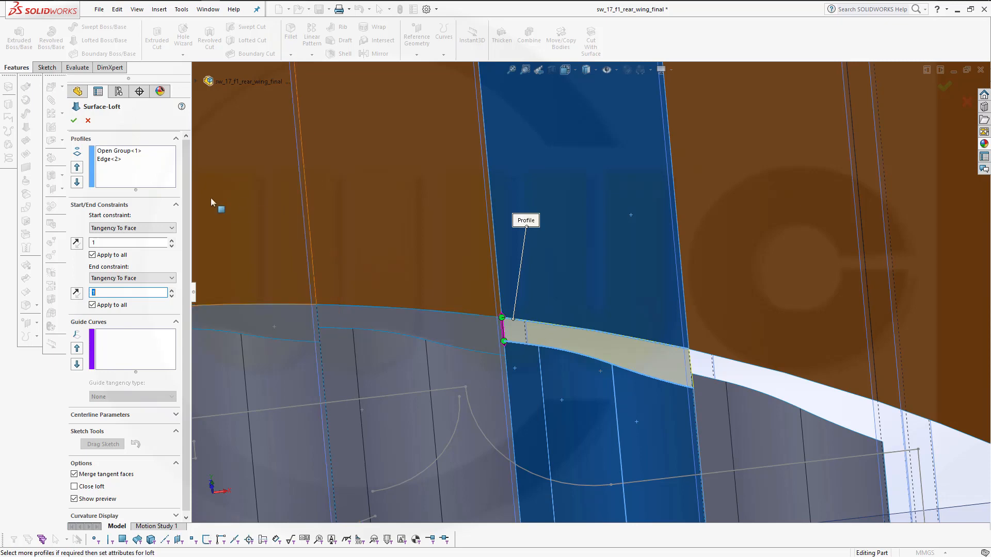
left_click(74, 120)
Set up a surface loft from the fifth strip's grouped tangent upper edges to the upper surface's split edge above it
middle_click_drag(401, 187, 695, 286)
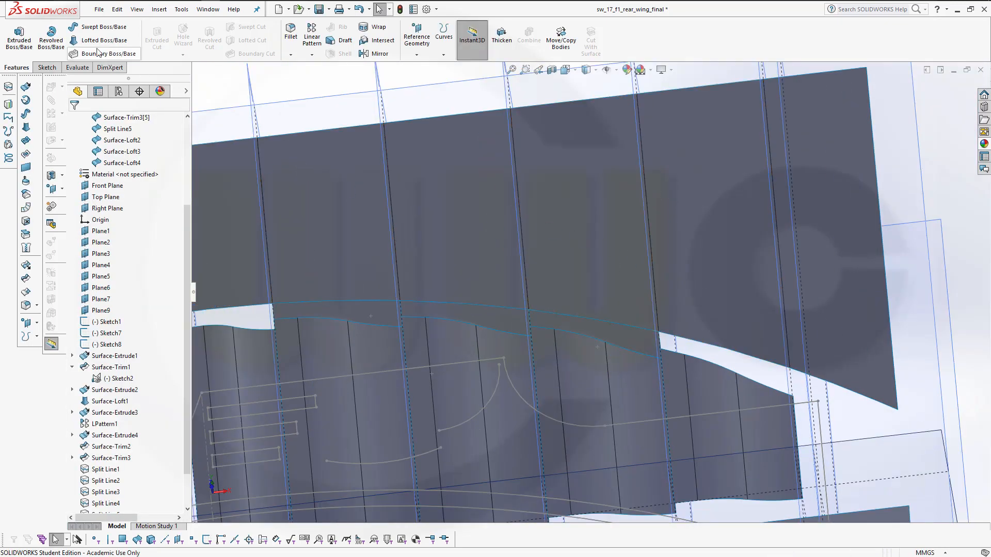
left_click(25, 141)
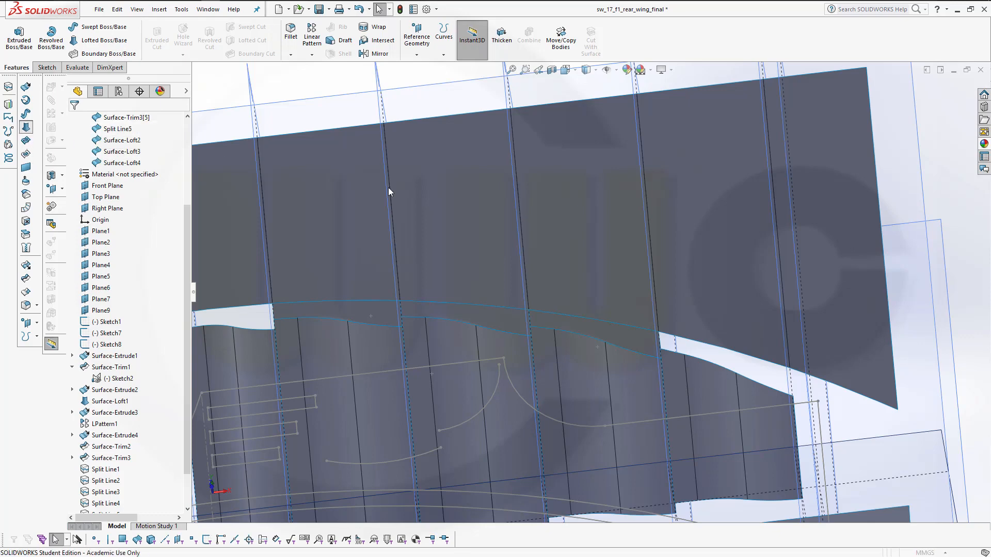
left_click(598, 333)
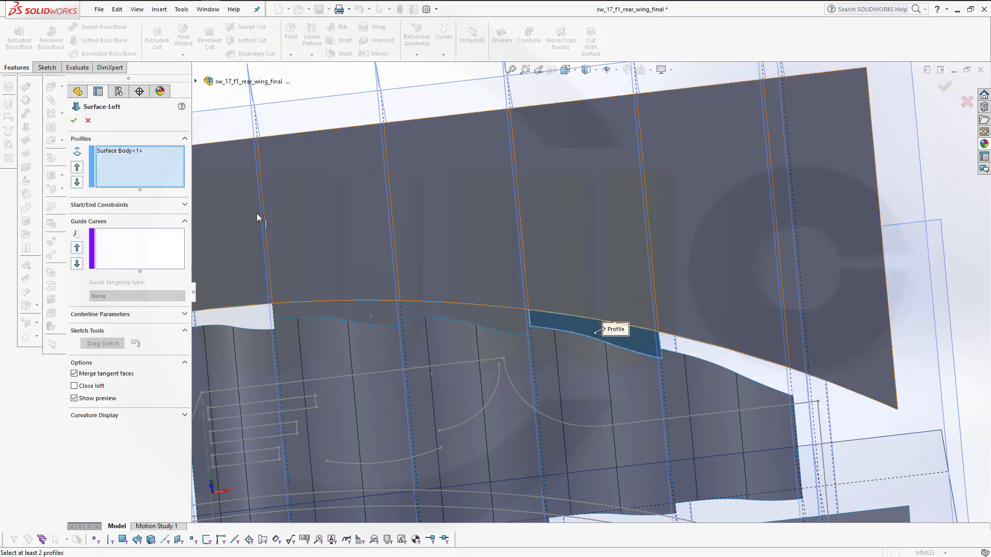
right_click(123, 154)
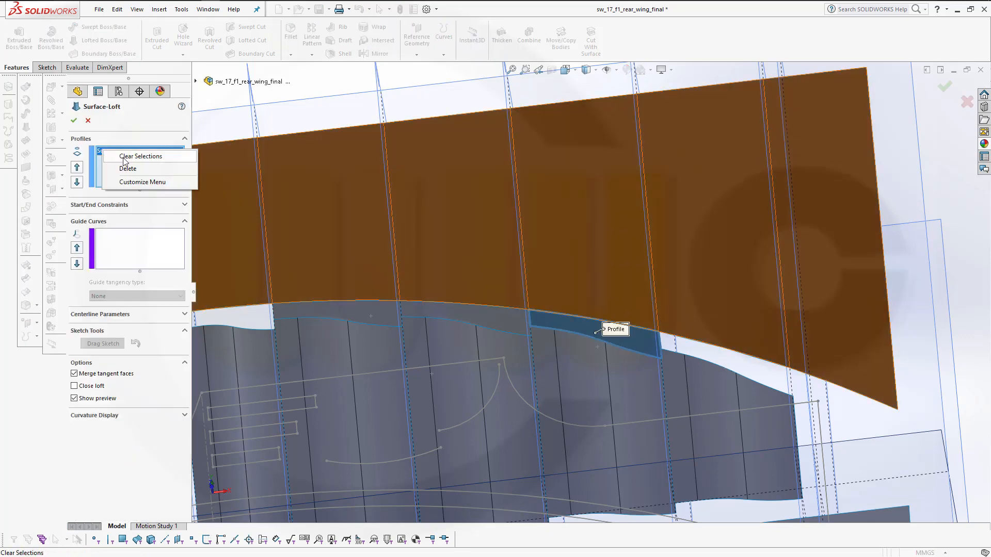
left_click(151, 168)
right_click(747, 369)
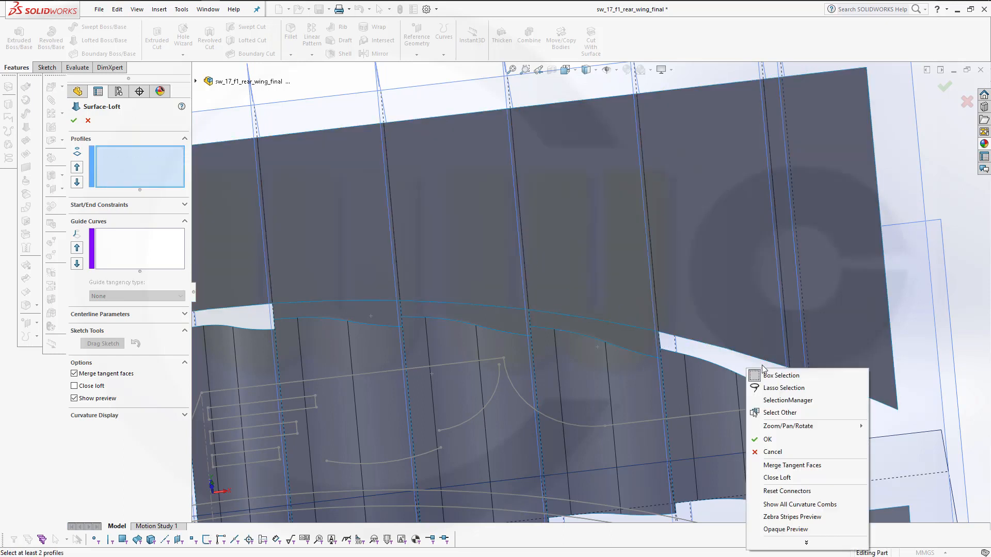
left_click(781, 401)
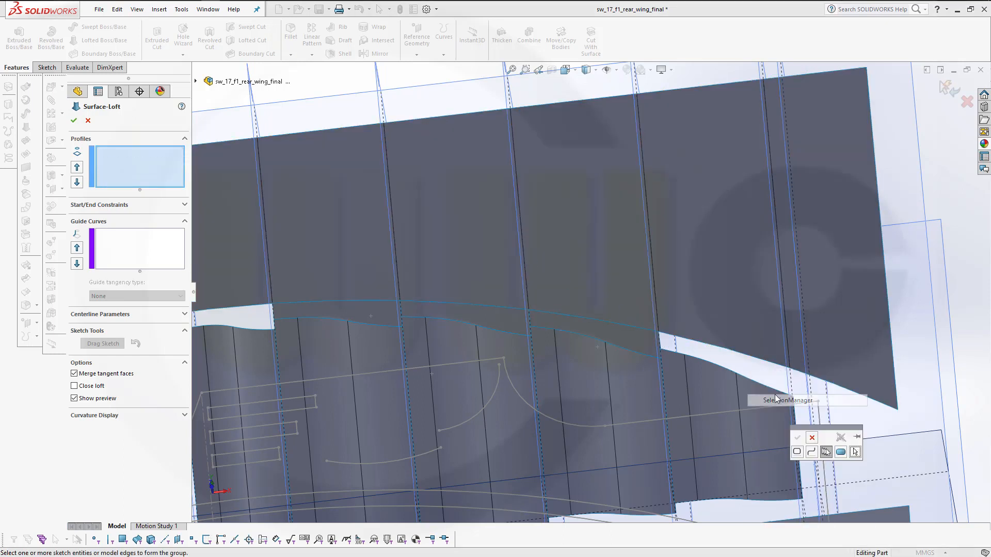
left_click(669, 351)
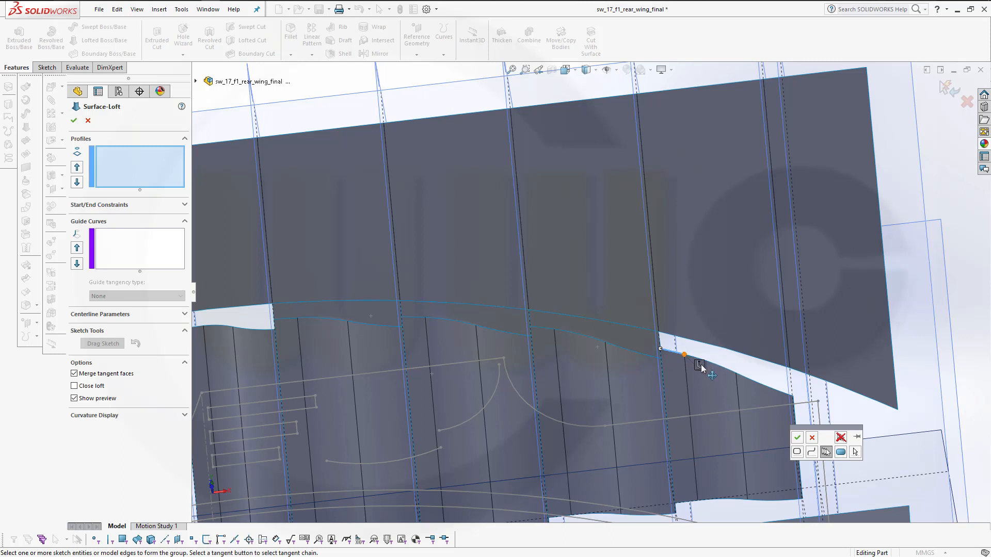
left_click(718, 367)
left_click(796, 438)
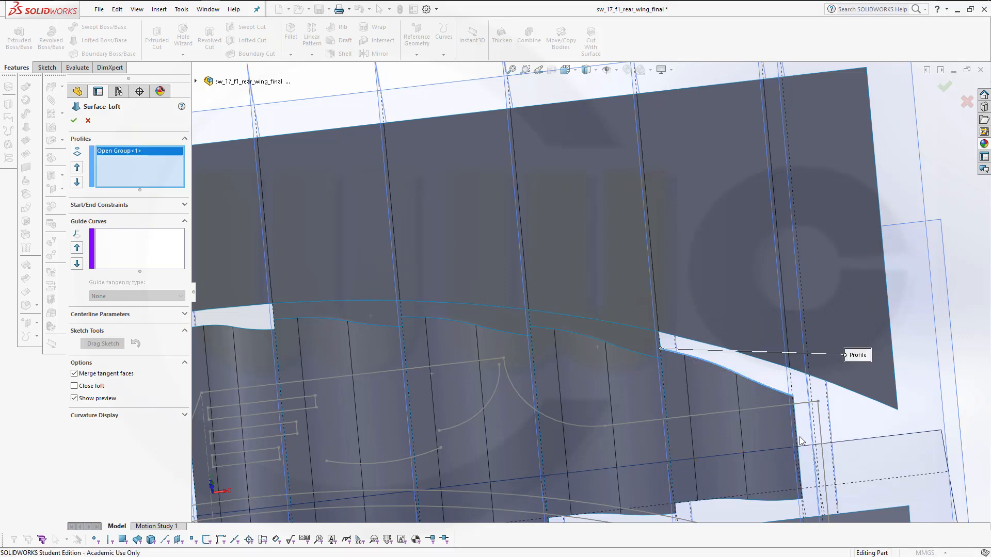
left_click(669, 338)
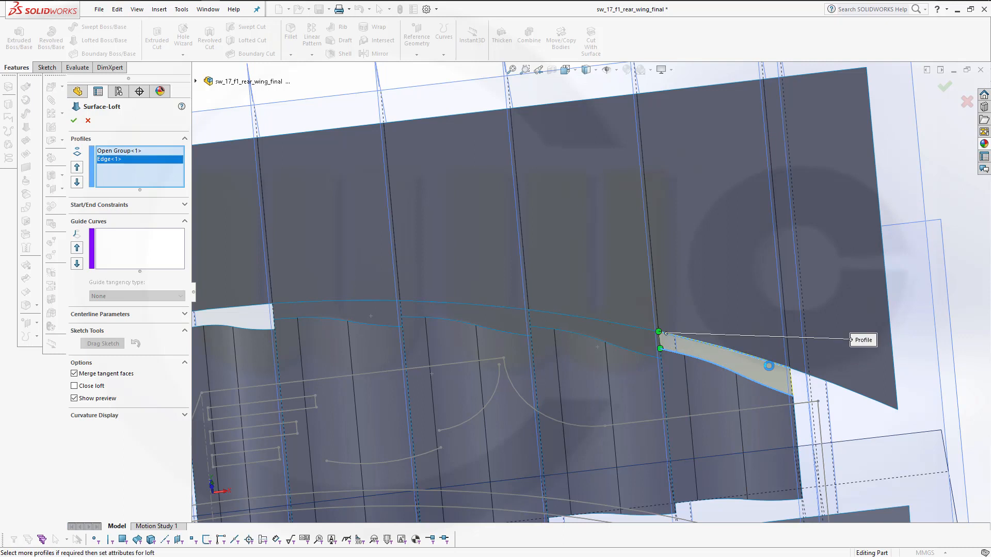
Set the fifth strip's loft to Tangency To Face at both start and end, and create the surface
left_click(183, 206)
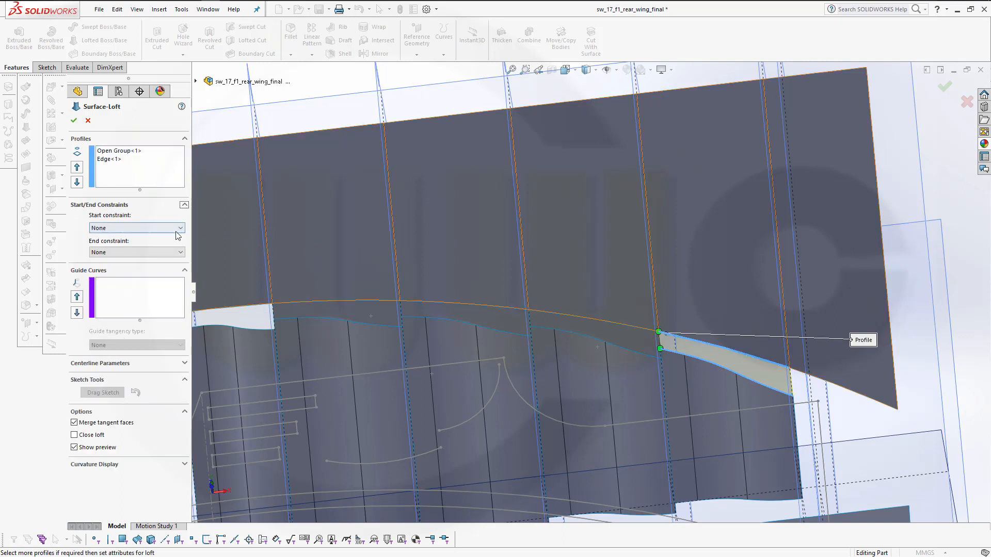
left_click(180, 228)
left_click(178, 251)
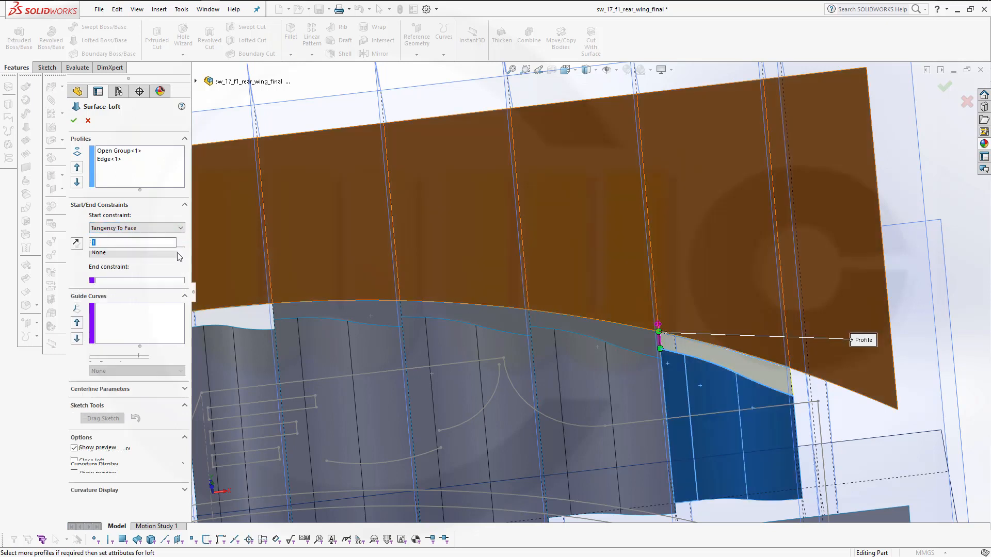
left_click(180, 278)
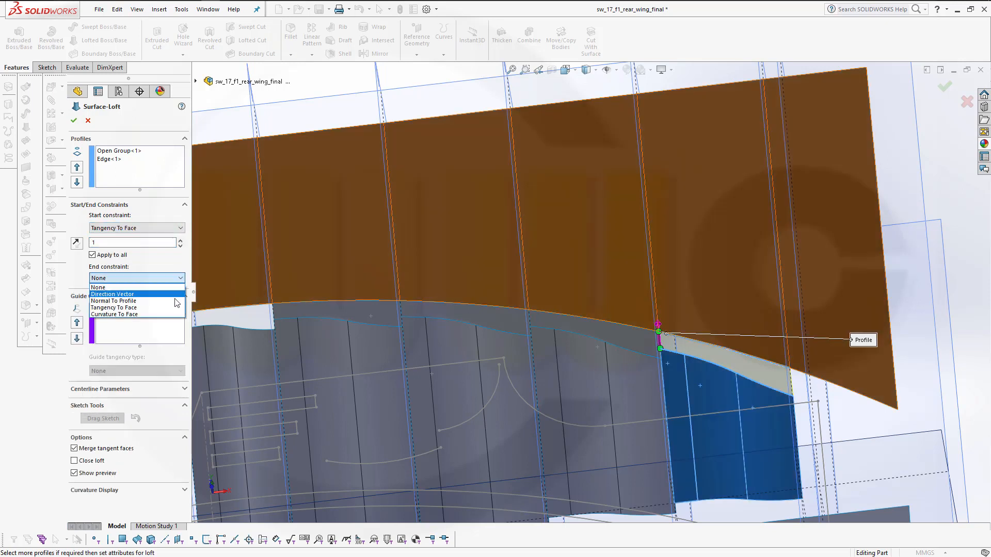
left_click(172, 309)
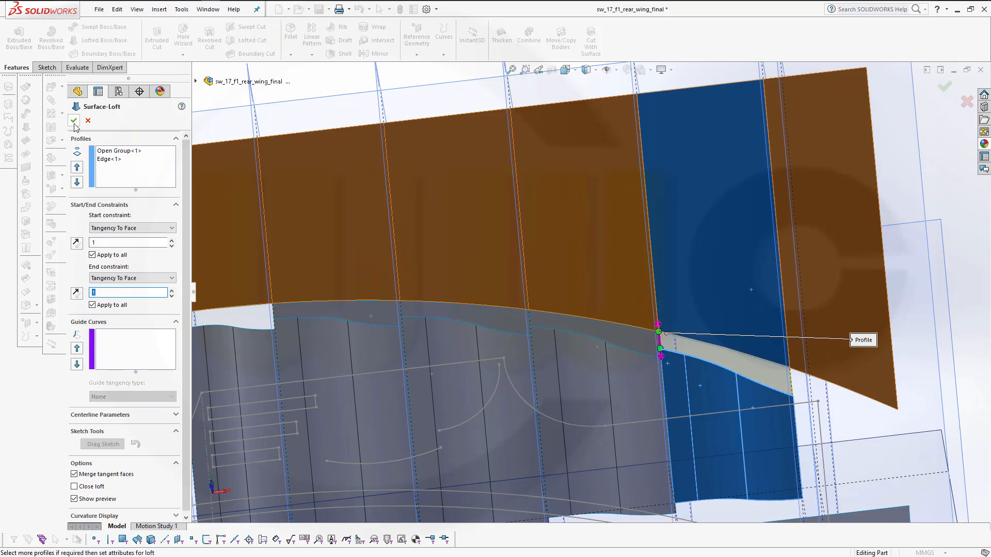
left_click(74, 120)
Examine the bridged strips and how far the original Surface-Loft1 body extends behind them
scroll(671, 338, "up", 2)
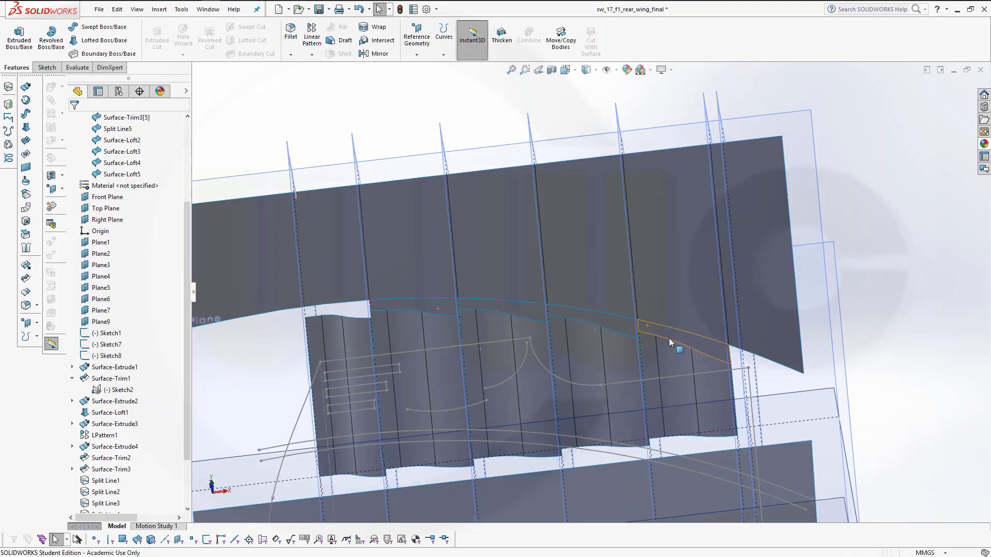
middle_click_drag(402, 149, 372, 216)
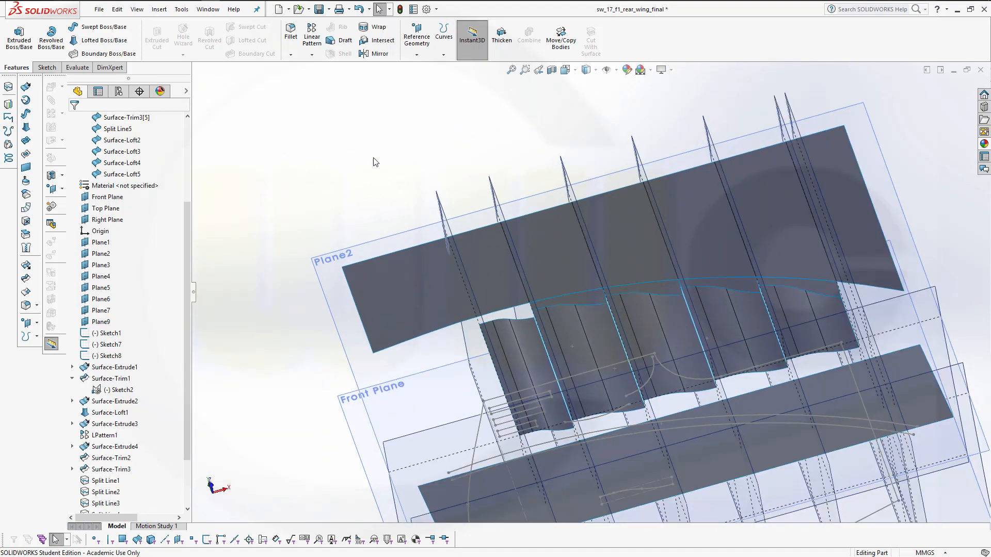
key("z")
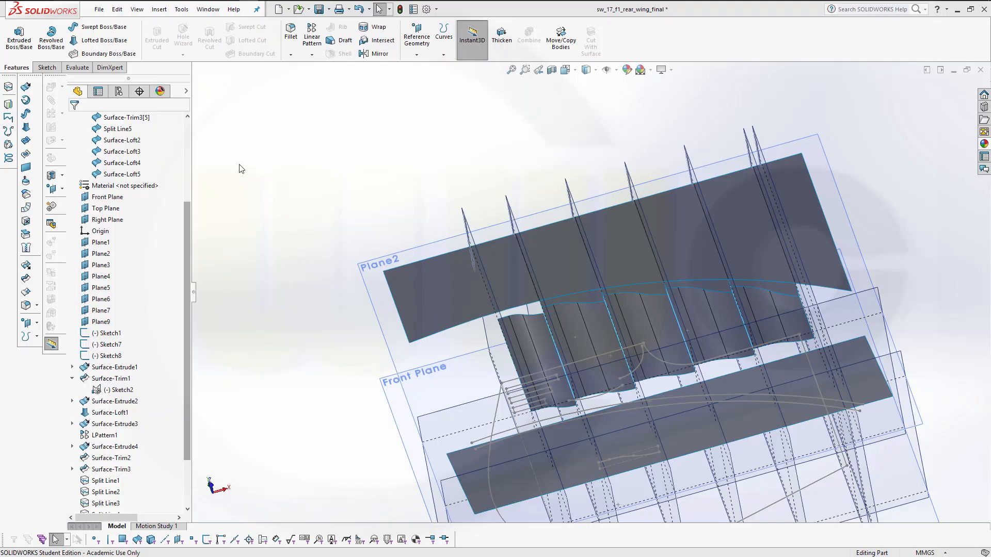
key("z")
left_click_drag(186, 224, 183, 141)
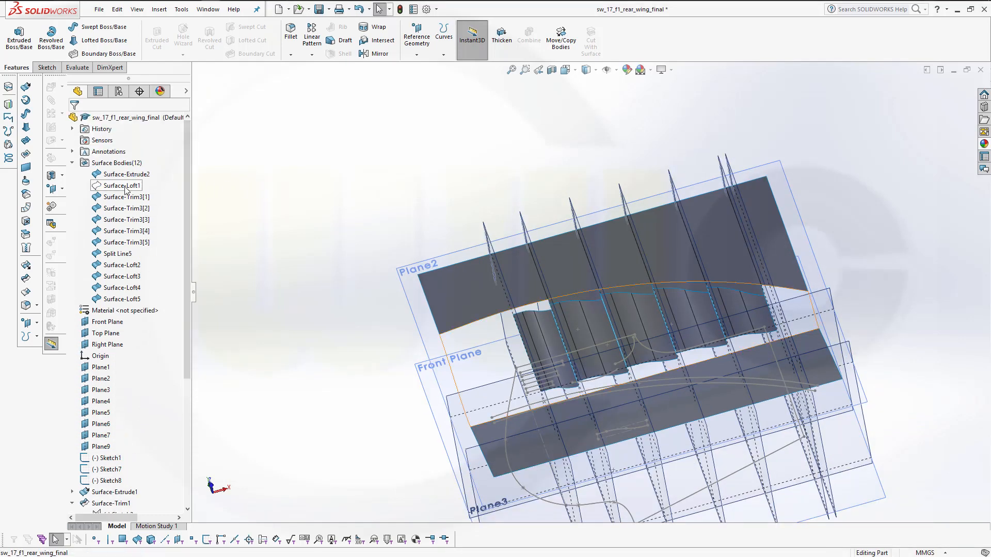
left_click(121, 185)
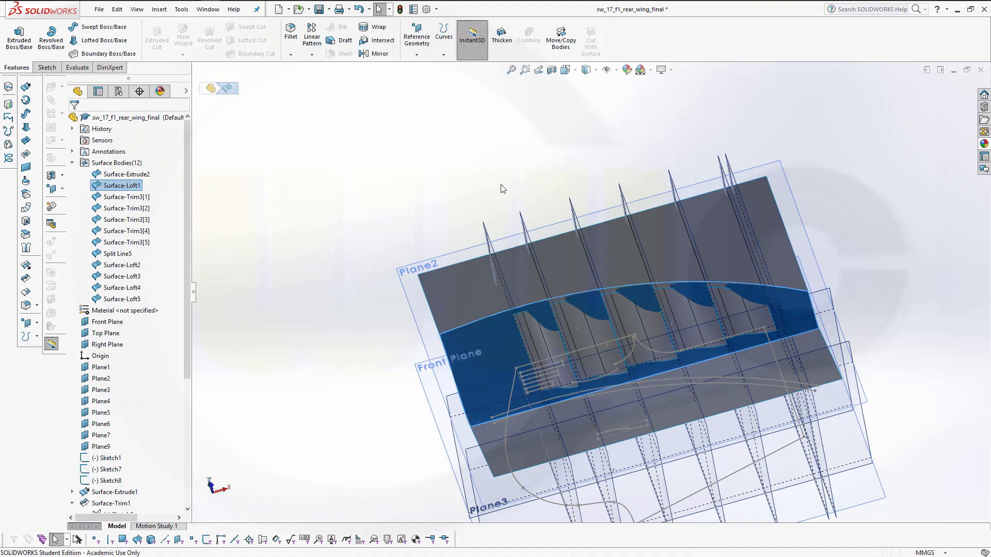
middle_click_drag(503, 189, 521, 222)
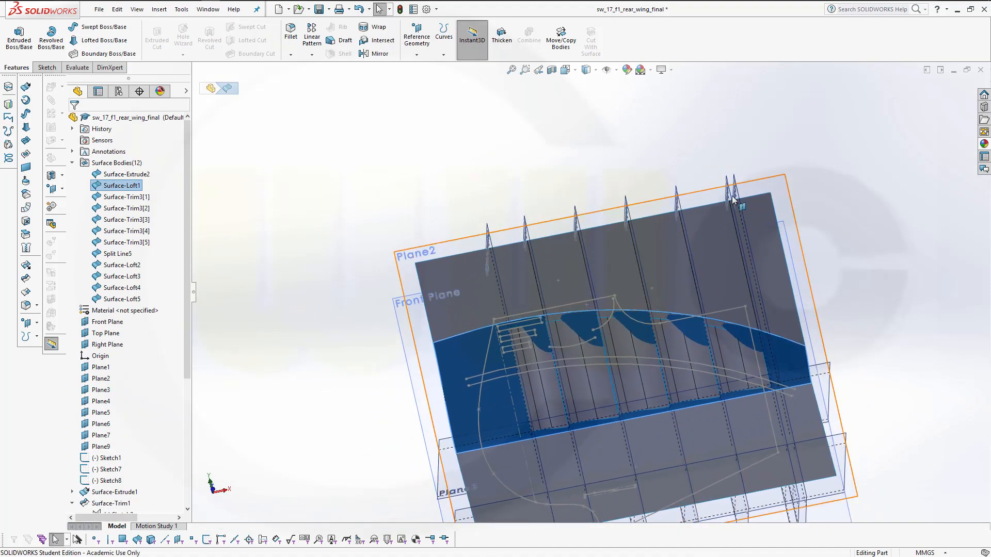
left_click(390, 177)
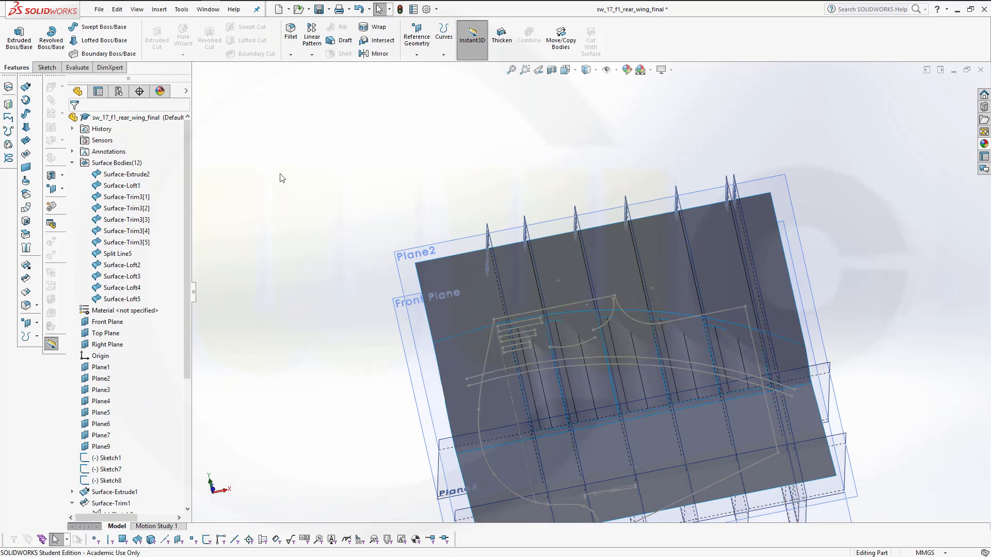
Trim the Surface-Loft1 body with Plane9, removing the large portion behind the strips
left_click(25, 279)
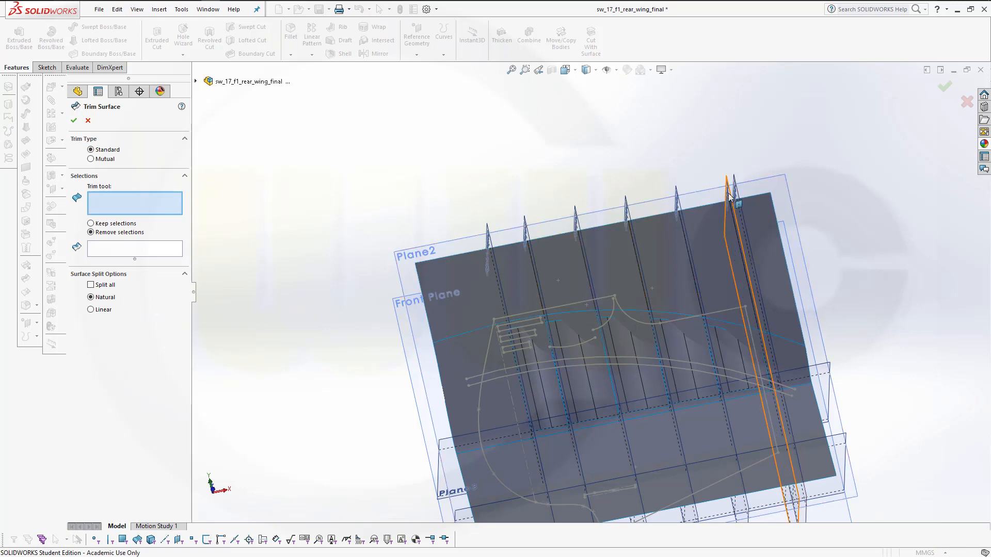
left_click(688, 203)
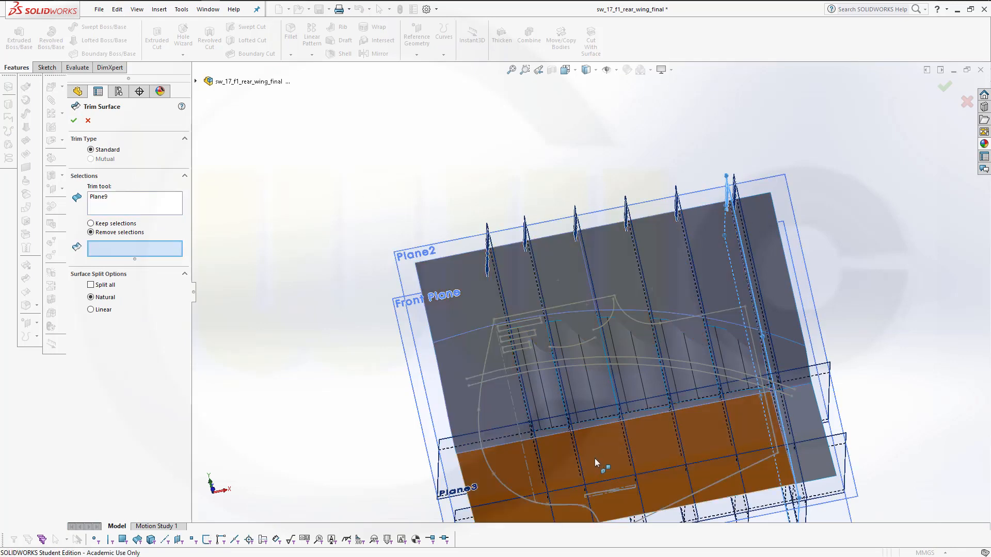
left_click(484, 394)
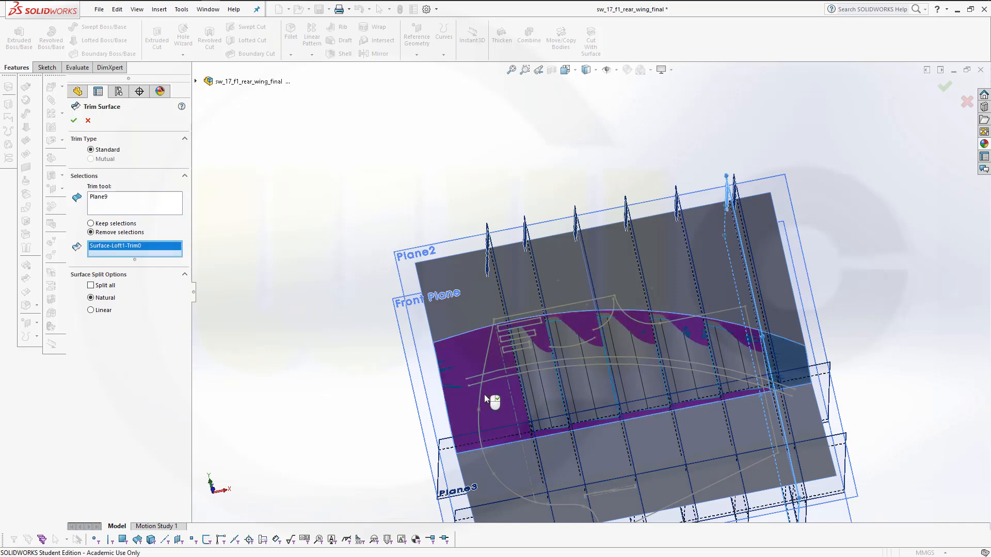
left_click(73, 121)
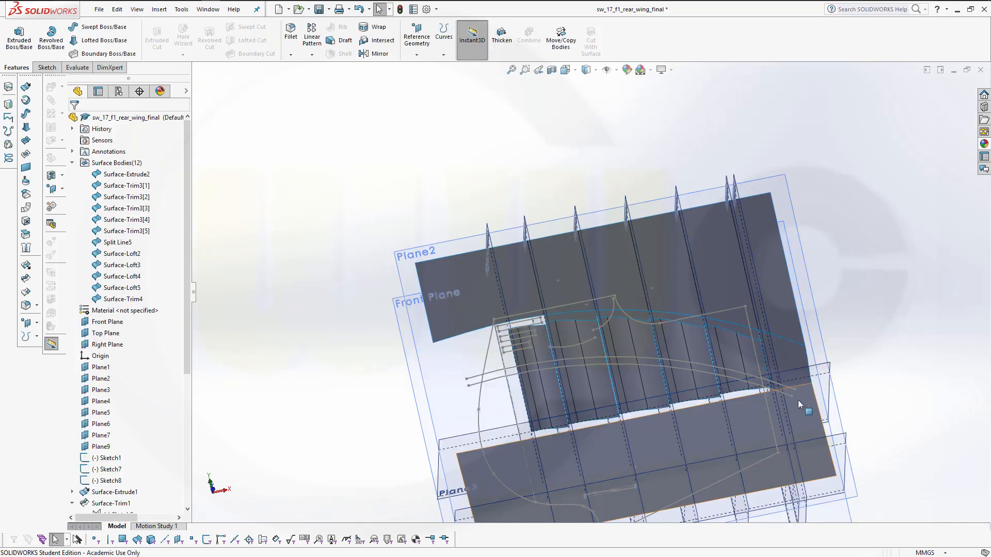
Extend the outer side edge of the first strip by 200 mm using the Same surface extension type
middle_click_drag(797, 400, 536, 309)
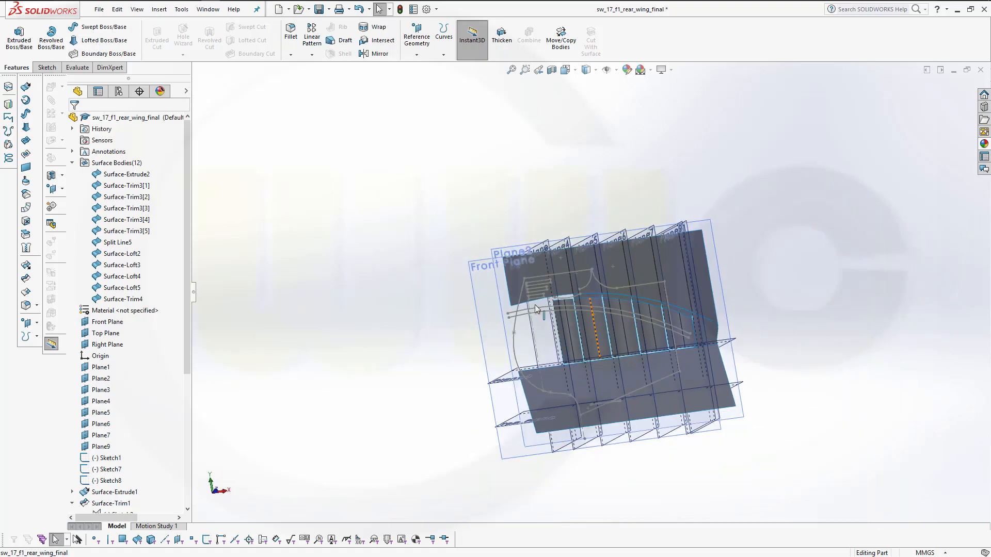
scroll(537, 309, "down", 6)
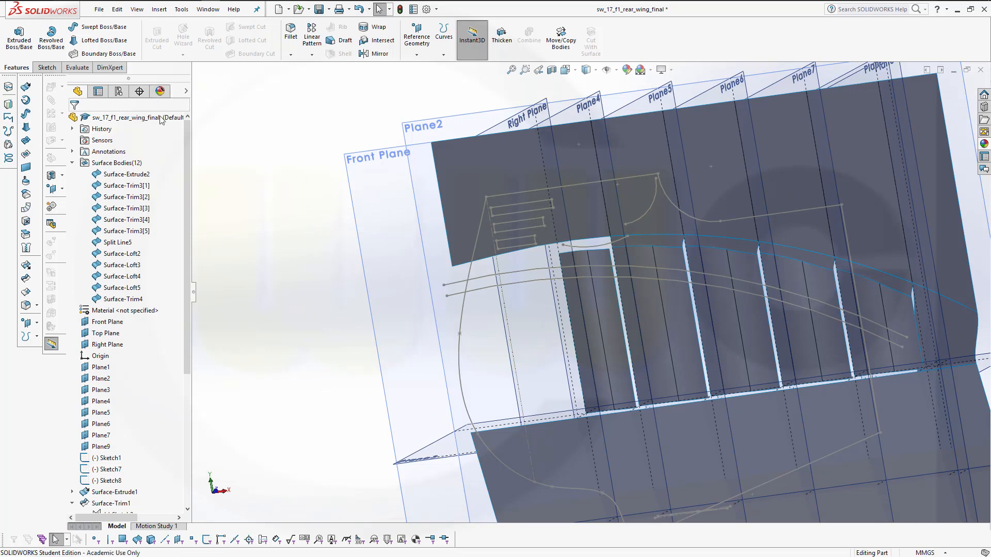
left_click(26, 266)
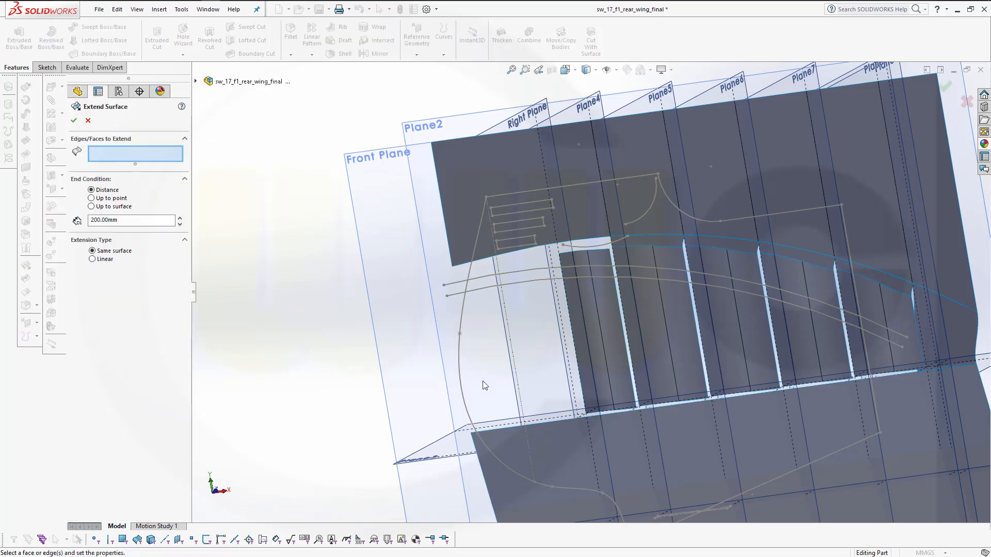
left_click(575, 346)
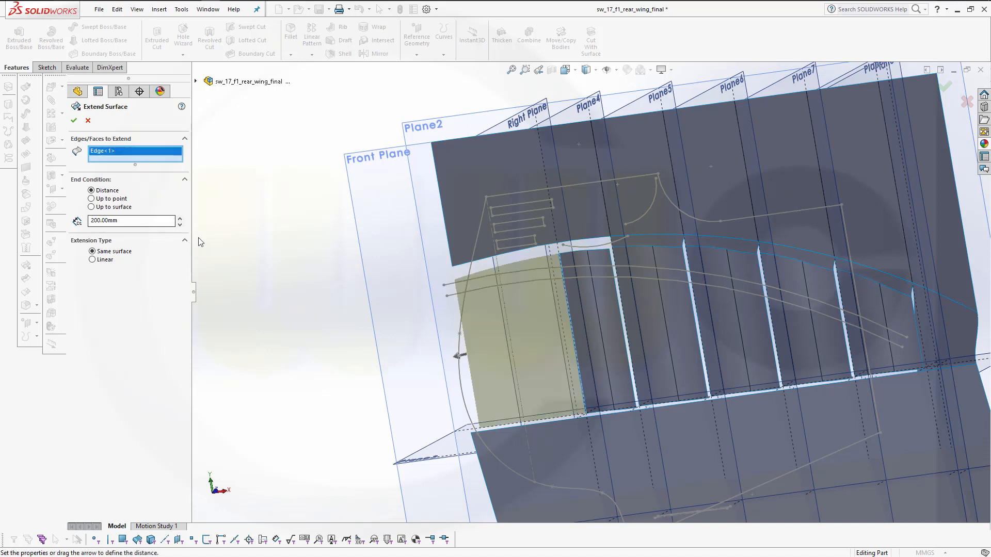
left_click(74, 125)
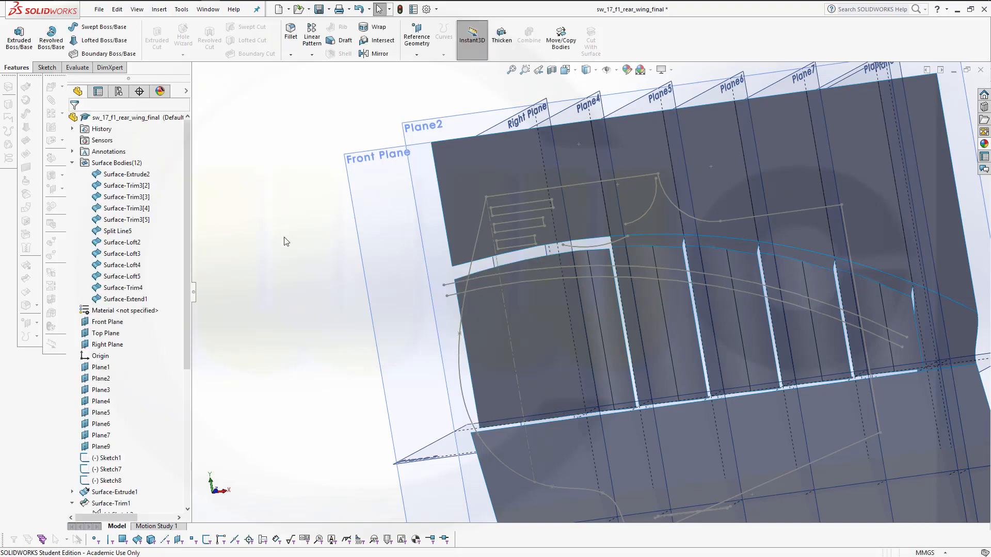
Create a composite curve joining the three upper edges of the extended first strip along the gap
middle_click_drag(325, 208, 325, 248)
scroll(326, 248, "up", 1)
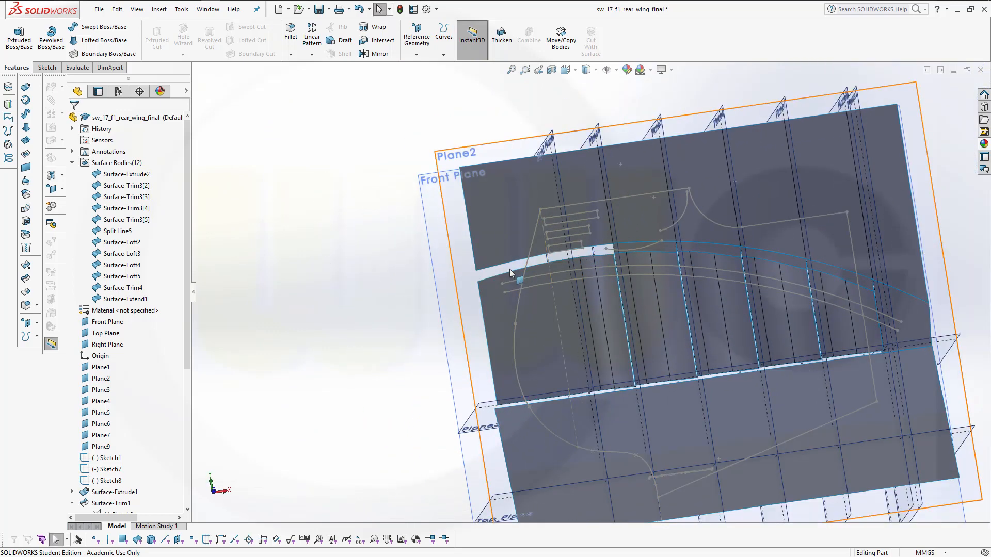
scroll(581, 180, "up", 1)
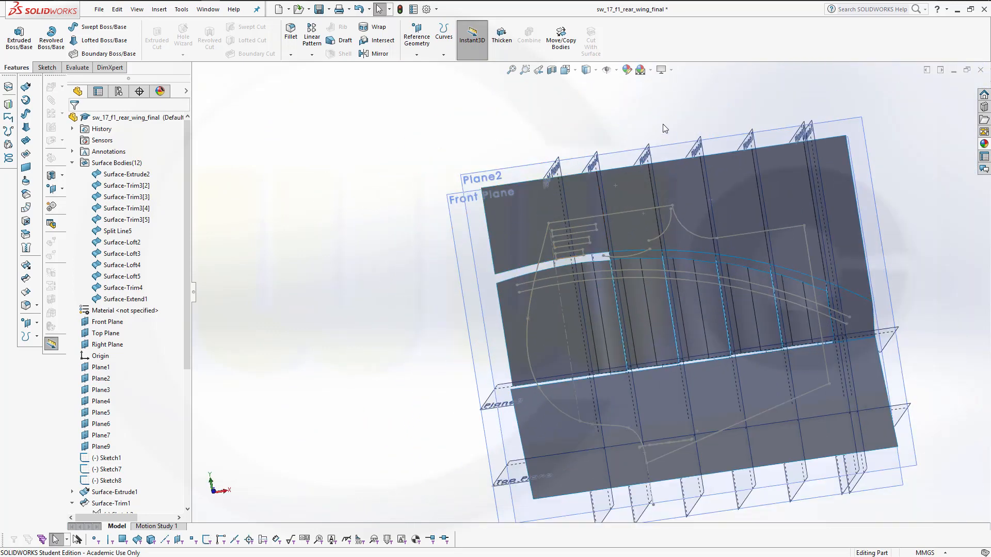
left_click(443, 56)
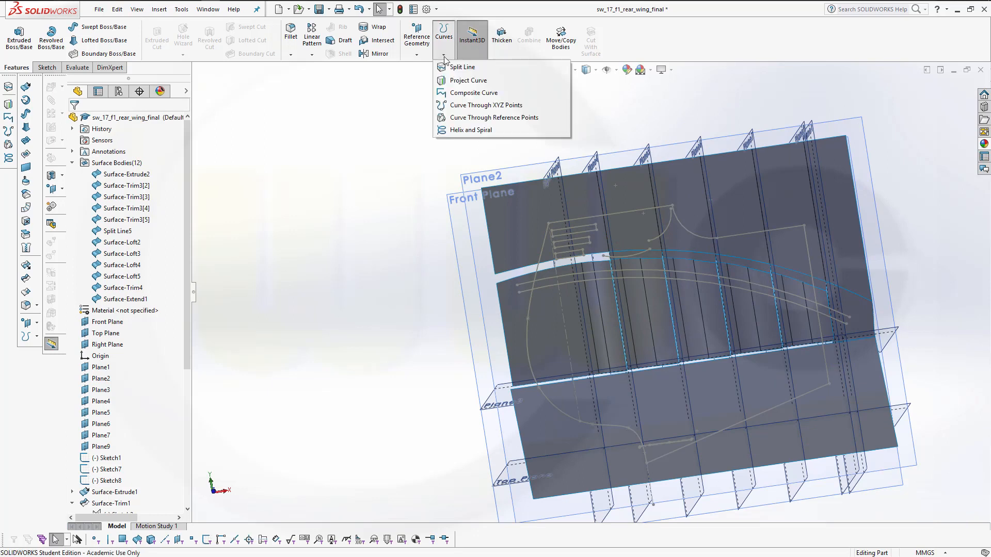
left_click(468, 94)
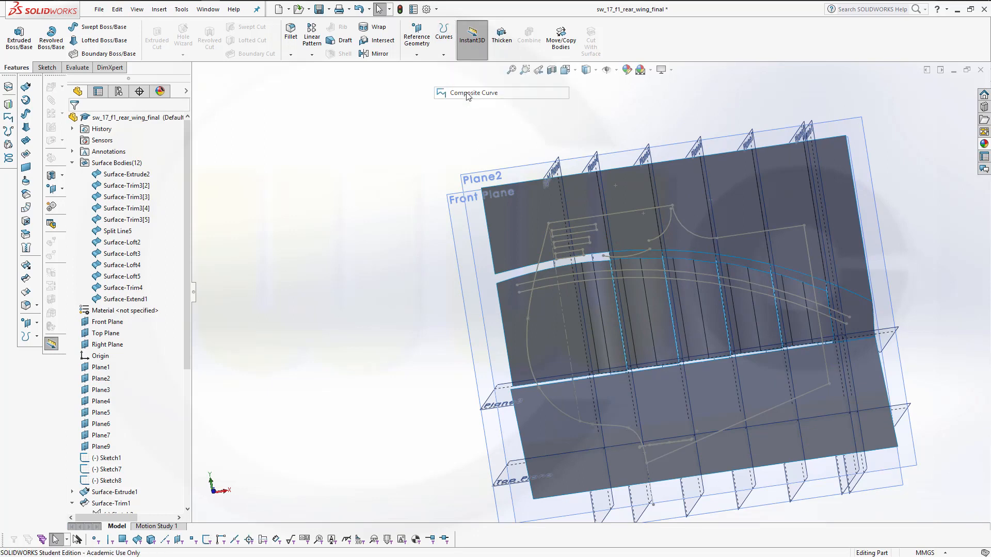
left_click(515, 277)
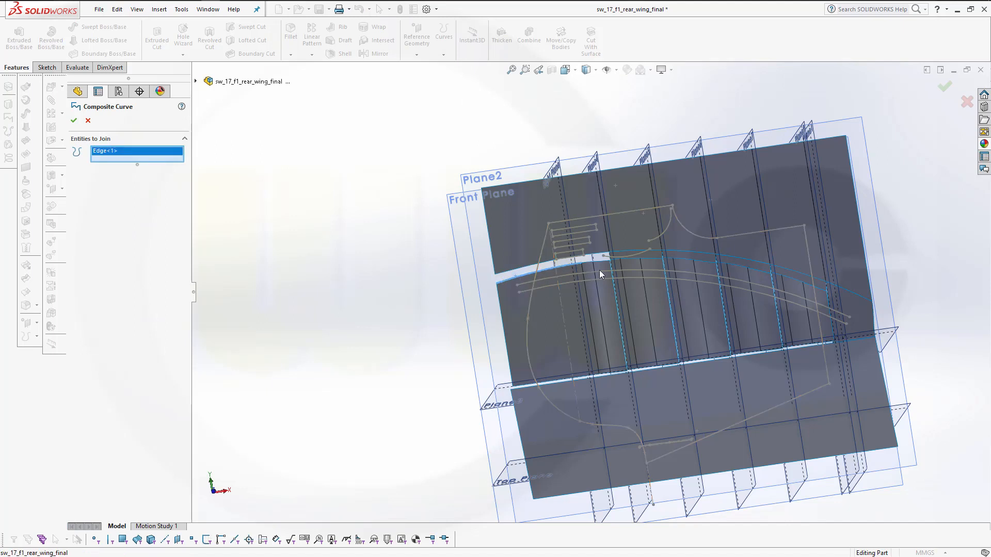
scroll(612, 279, "down", 2)
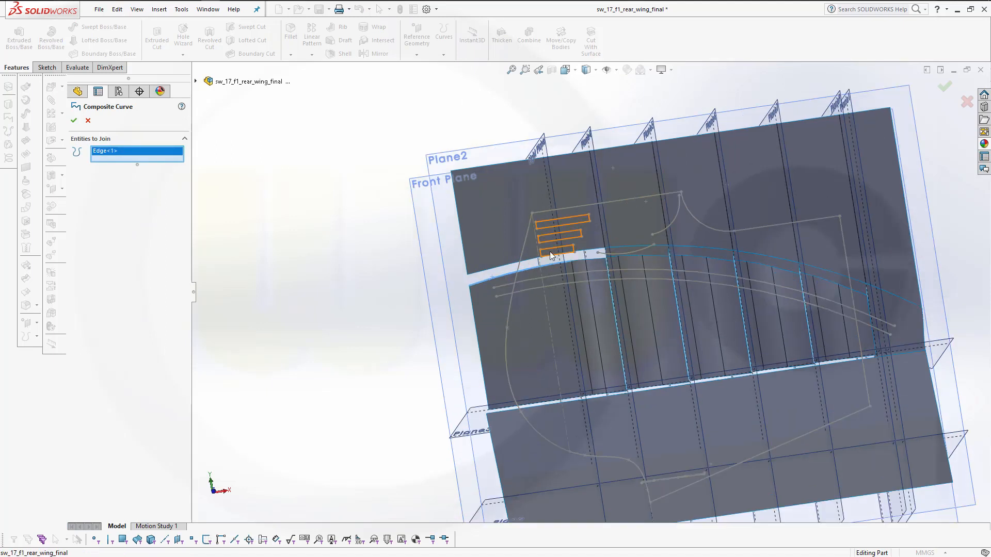
scroll(594, 273, "down", 3)
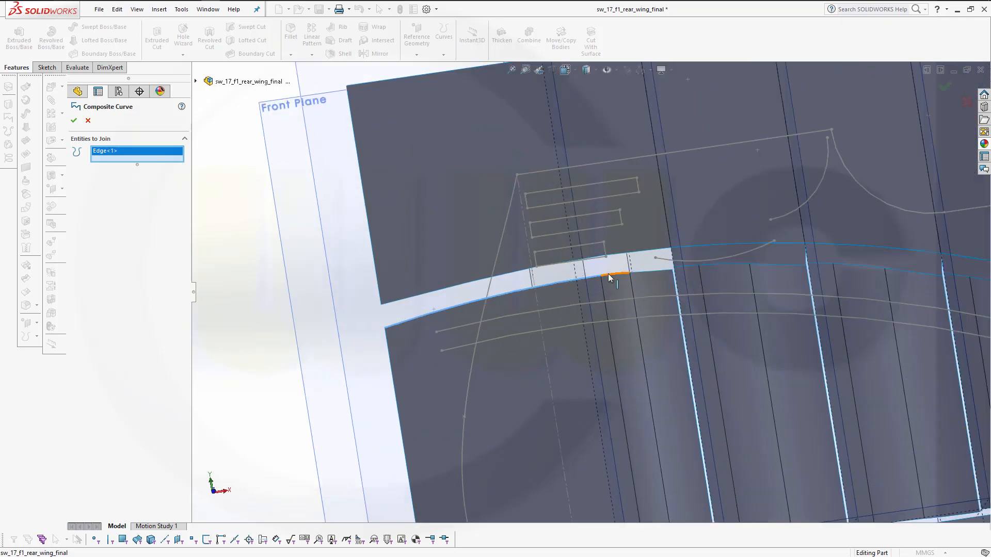
left_click(609, 276)
left_click(644, 271)
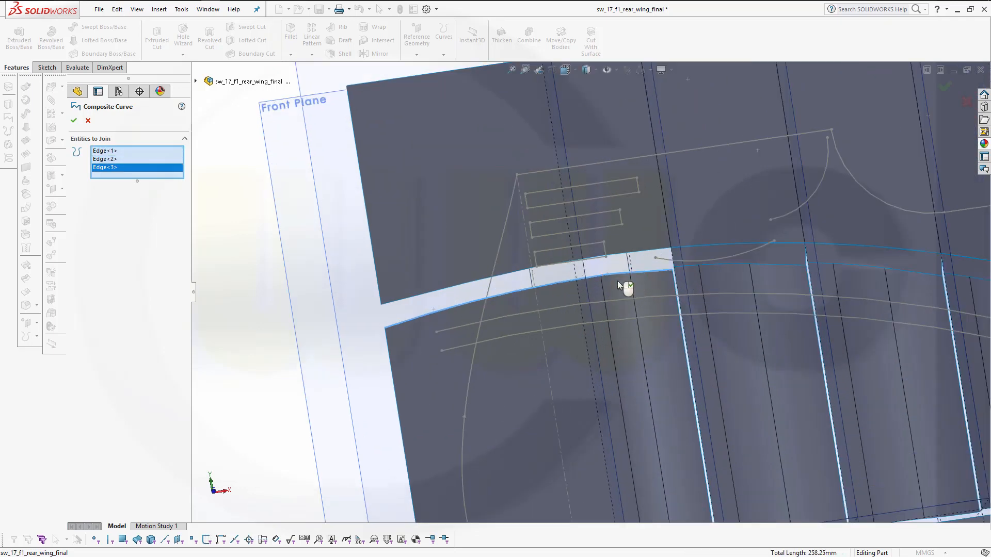
left_click(75, 122)
Hide the extended first strip's surface body so only its composite curve remains below the upper surface
scroll(333, 268, "up", 1)
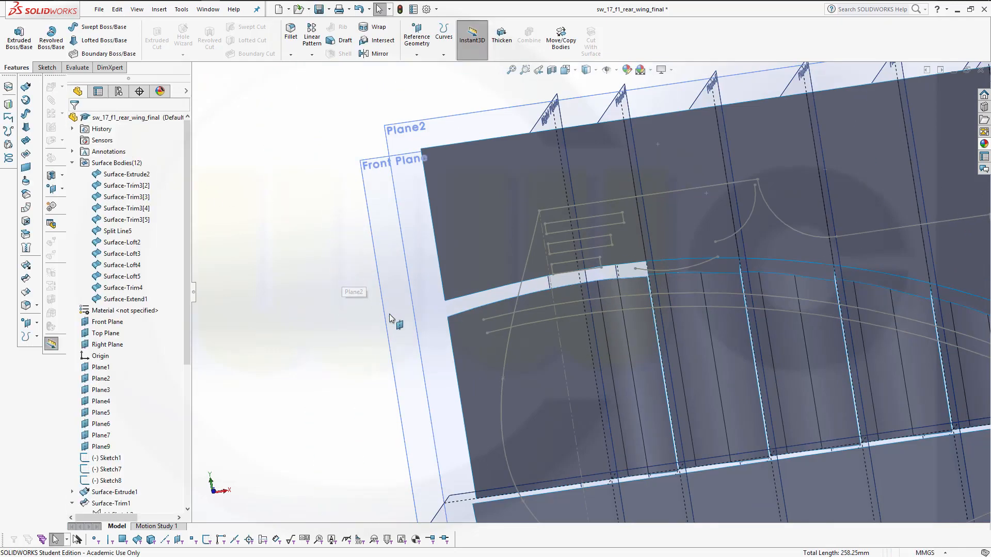
scroll(454, 356, "up", 3)
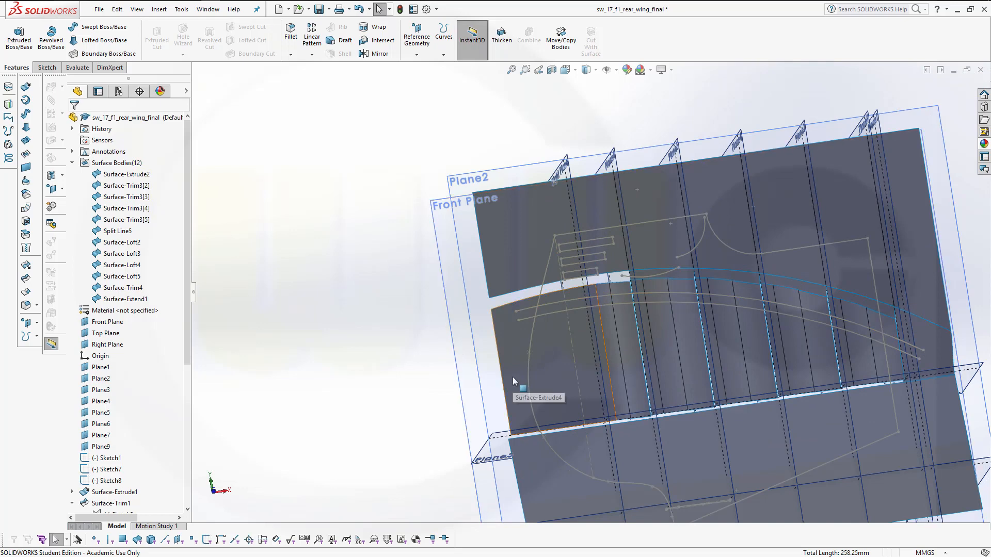
left_click(546, 363)
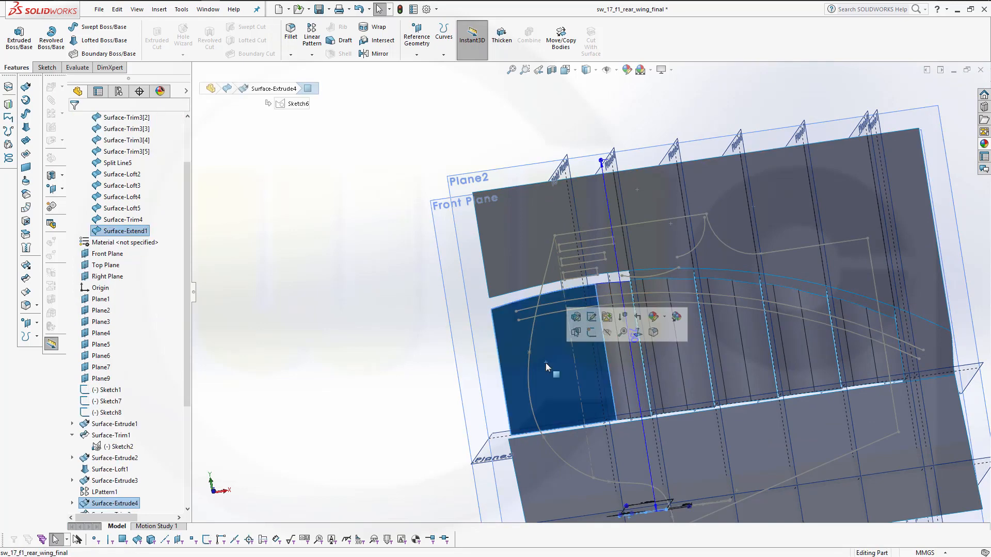
left_click(608, 336)
middle_click_drag(602, 333, 603, 247)
scroll(601, 250, "up", 3)
scroll(600, 253, "down", 4)
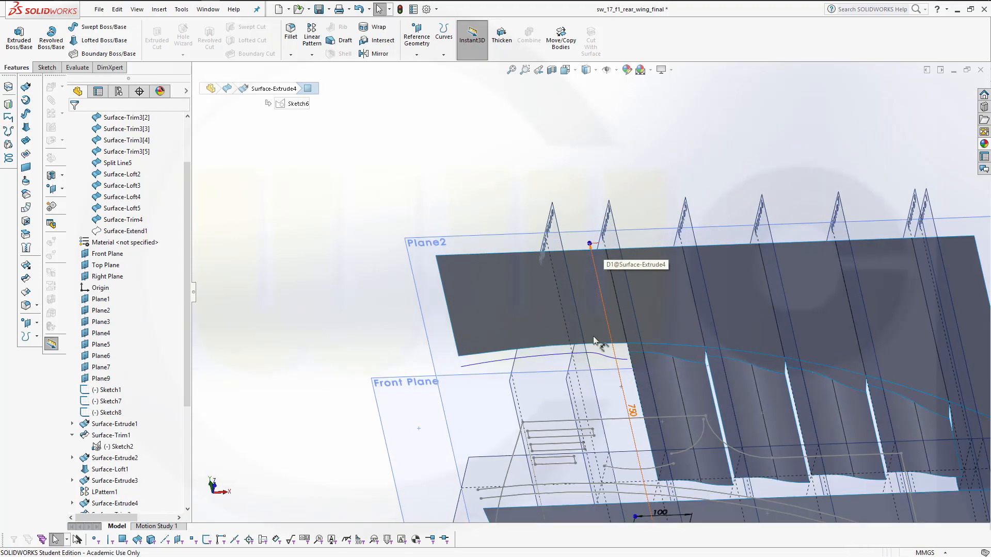
scroll(593, 338, "down", 1)
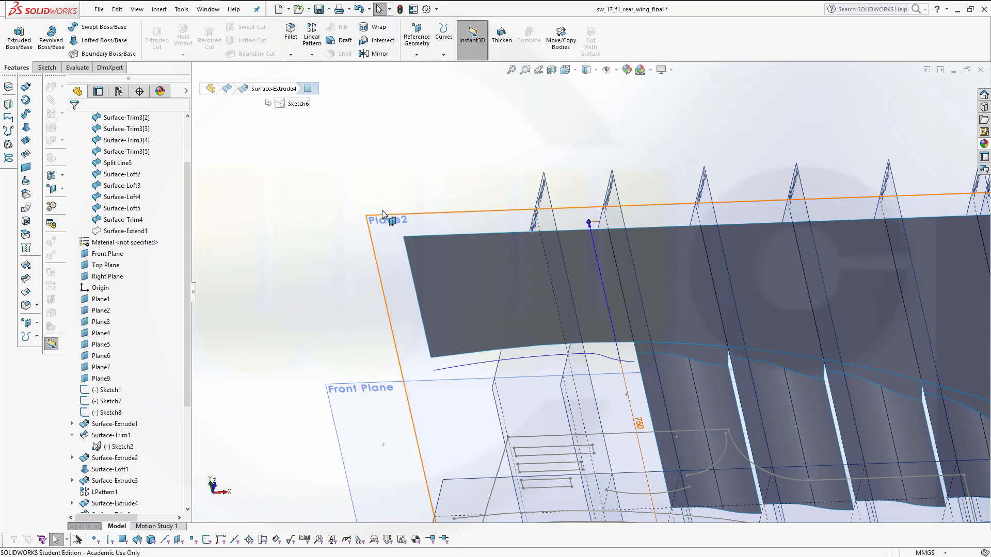
Set up a surface loft from the upper surface's grouped lower edges to the composite curve CompCurve1
scroll(116, 145, "up", 3)
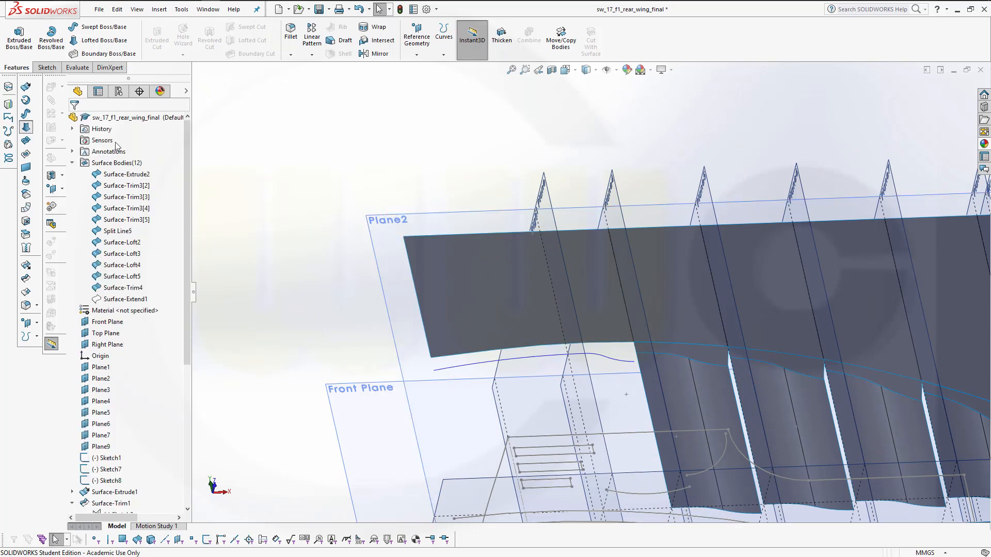
right_click(329, 156)
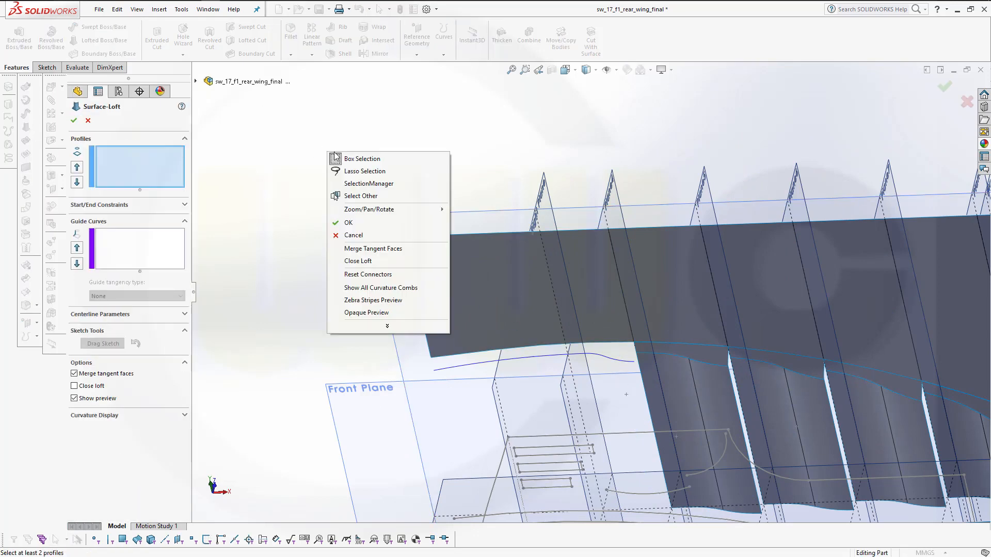
left_click(364, 185)
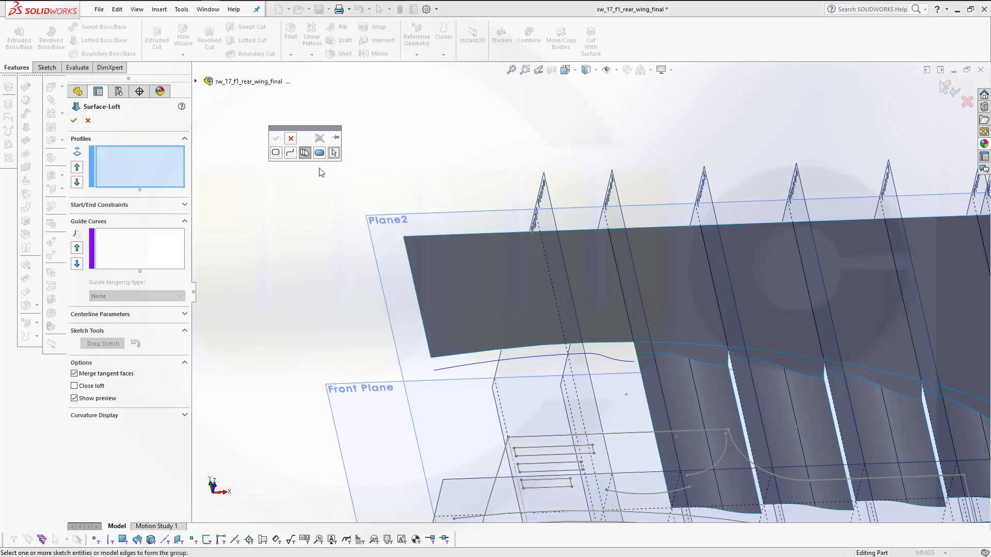
left_click(463, 354)
left_click(516, 349)
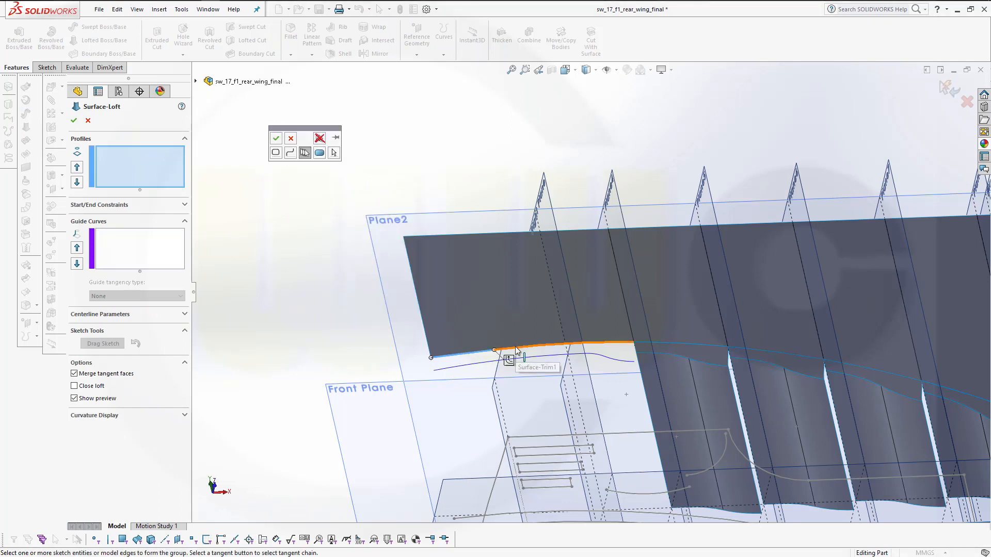
left_click(515, 350)
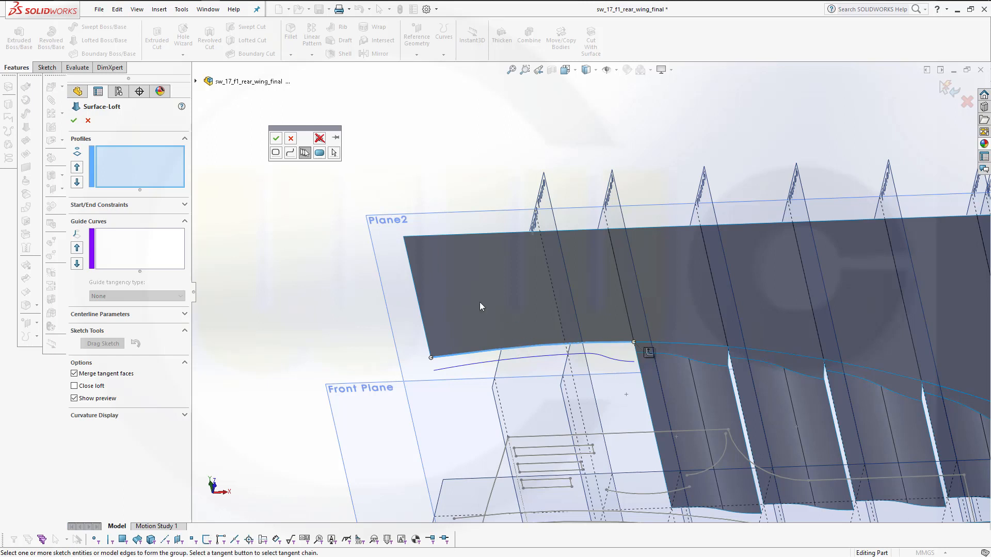
left_click(276, 139)
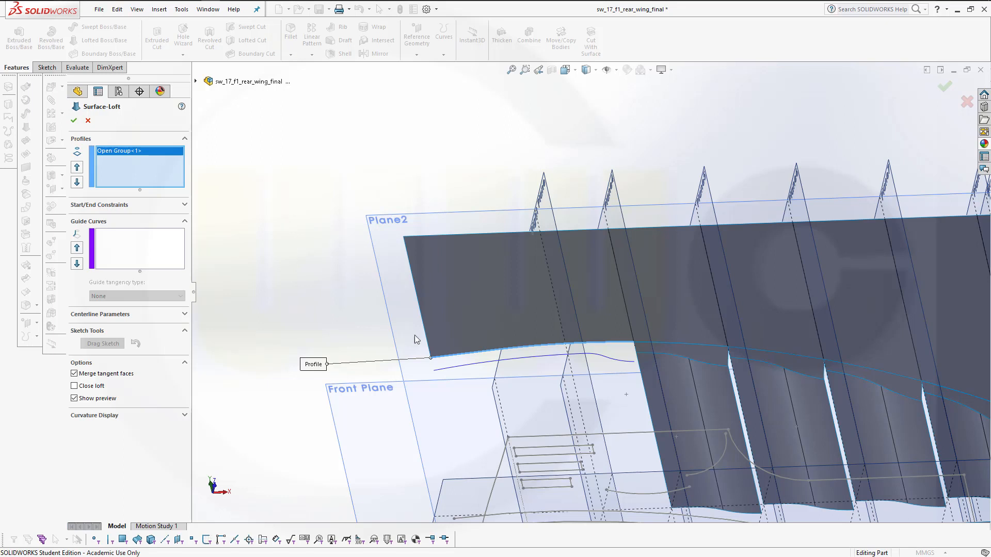
left_click(466, 367)
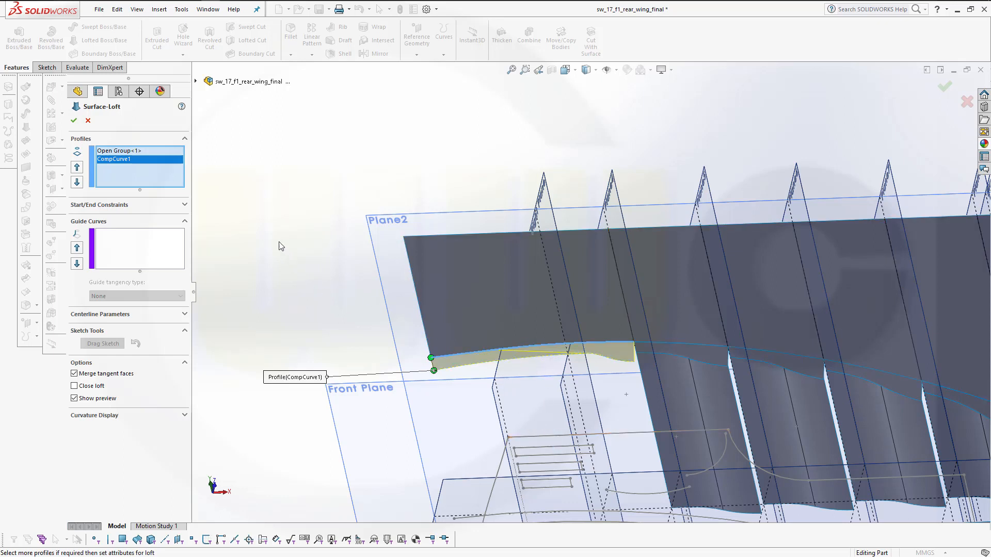
Show the hidden Surface-Extend1 body again and remove it from the loft's profiles
left_click(196, 81)
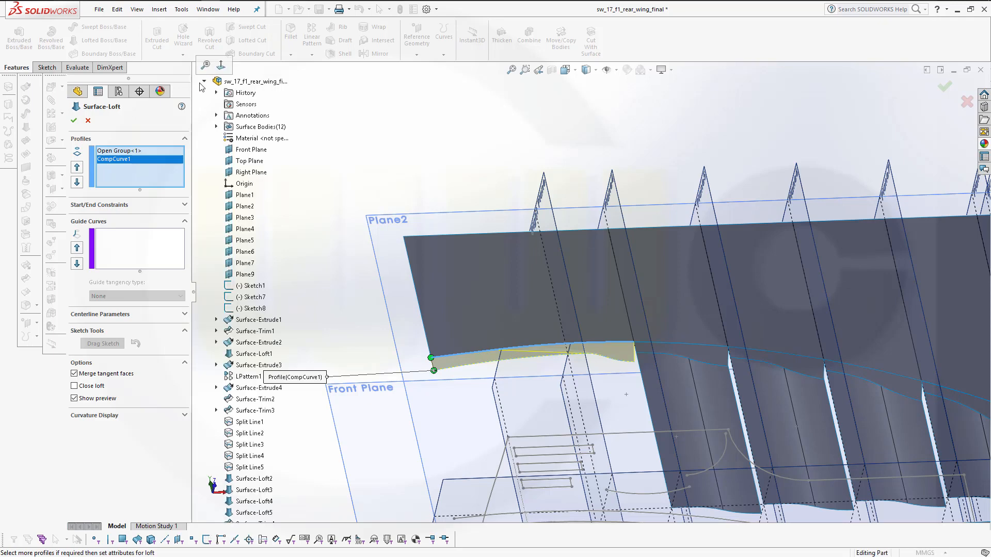
left_click(217, 127)
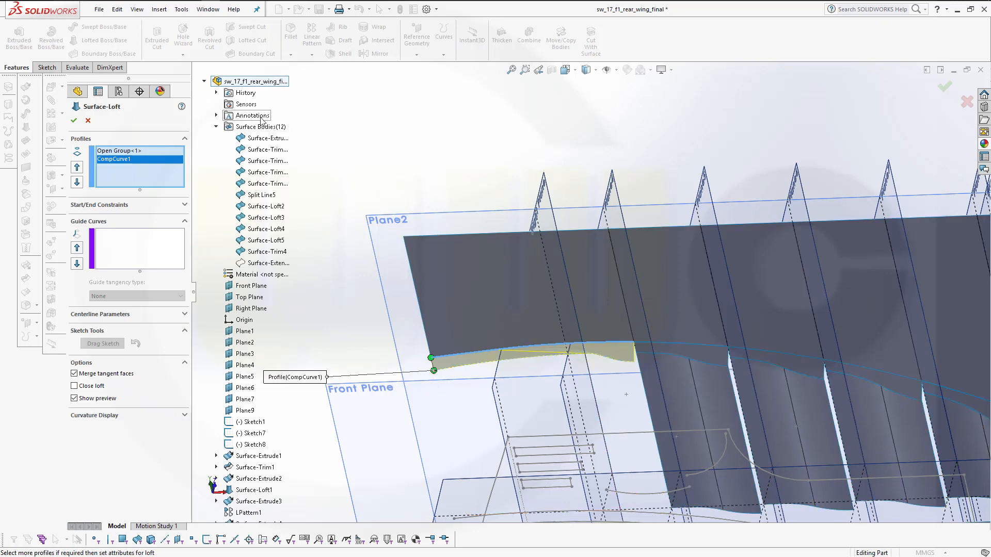
left_click(268, 263)
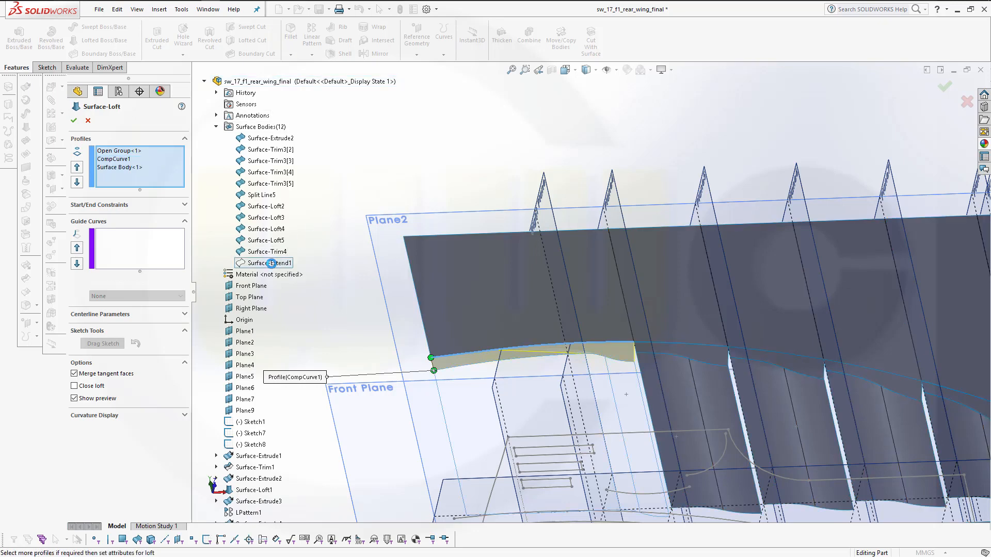
left_click(282, 249)
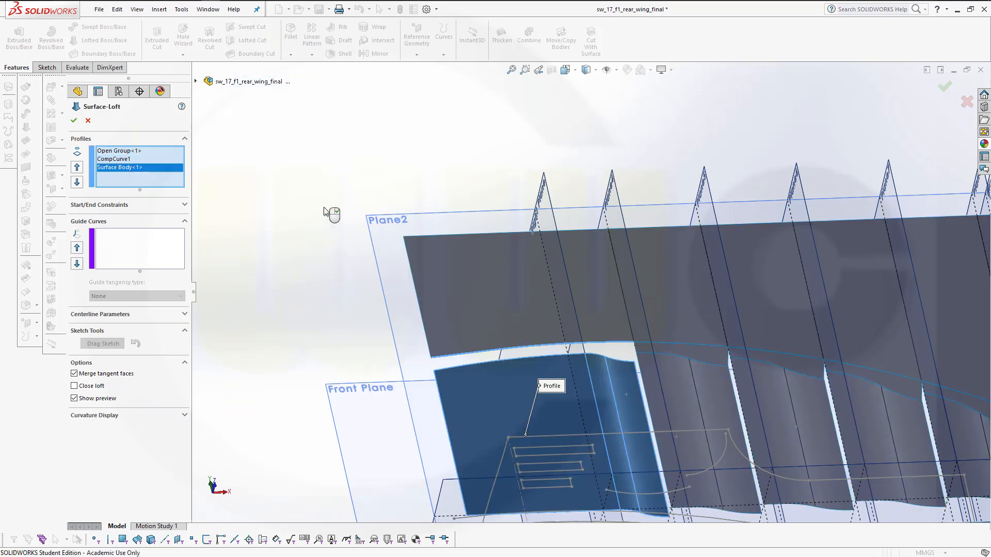
right_click(152, 171)
left_click(177, 191)
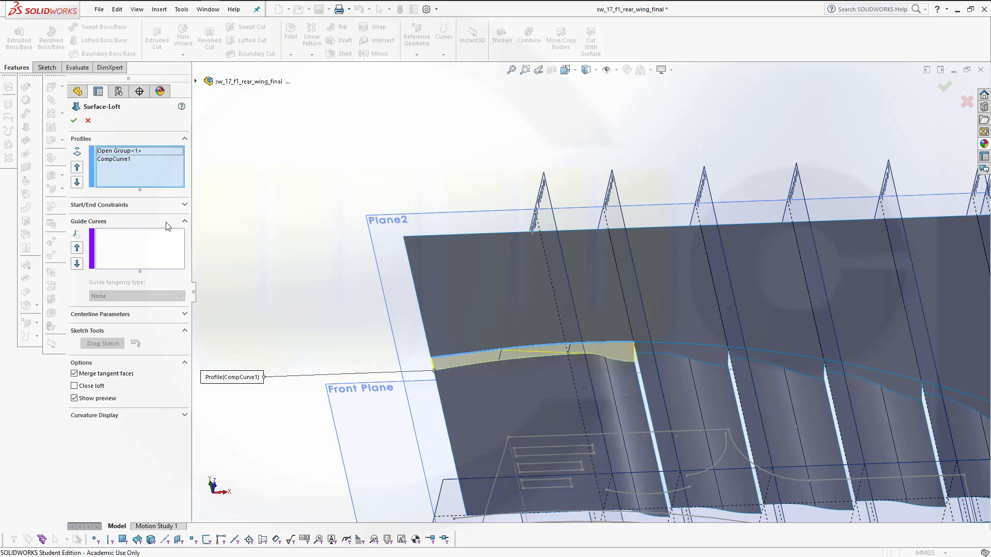
Set both the start and end constraints of the first strip's loft to Tangency To Face
left_click(184, 205)
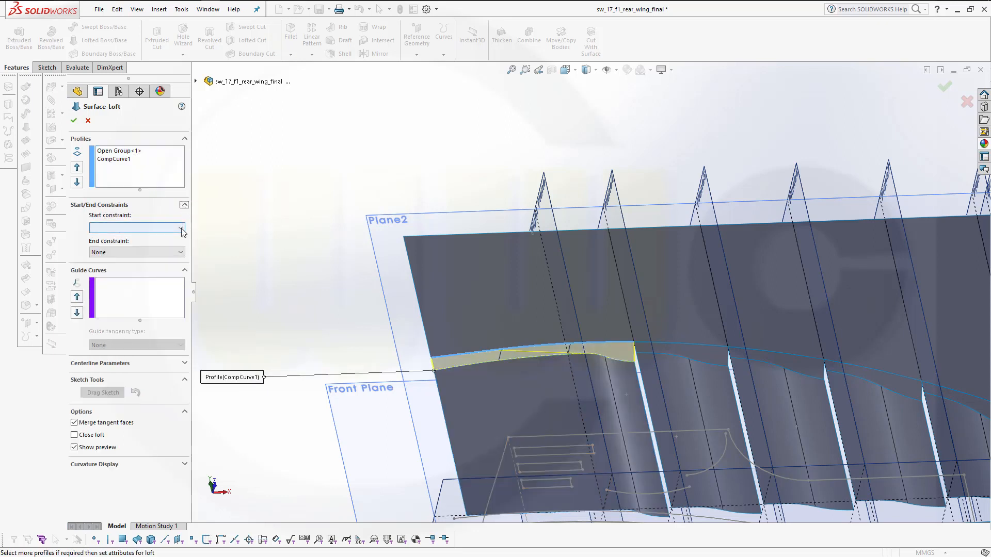
left_click(181, 228)
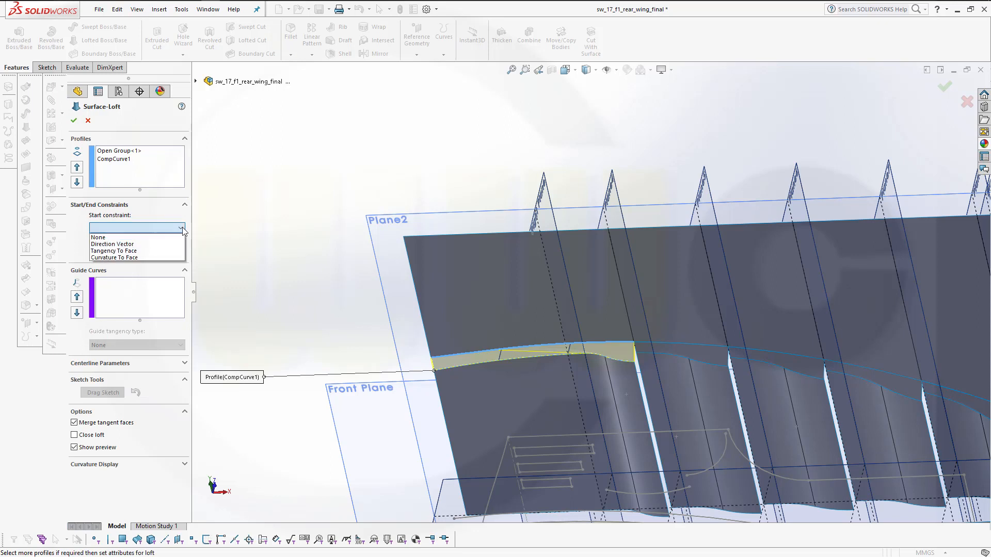
left_click(168, 251)
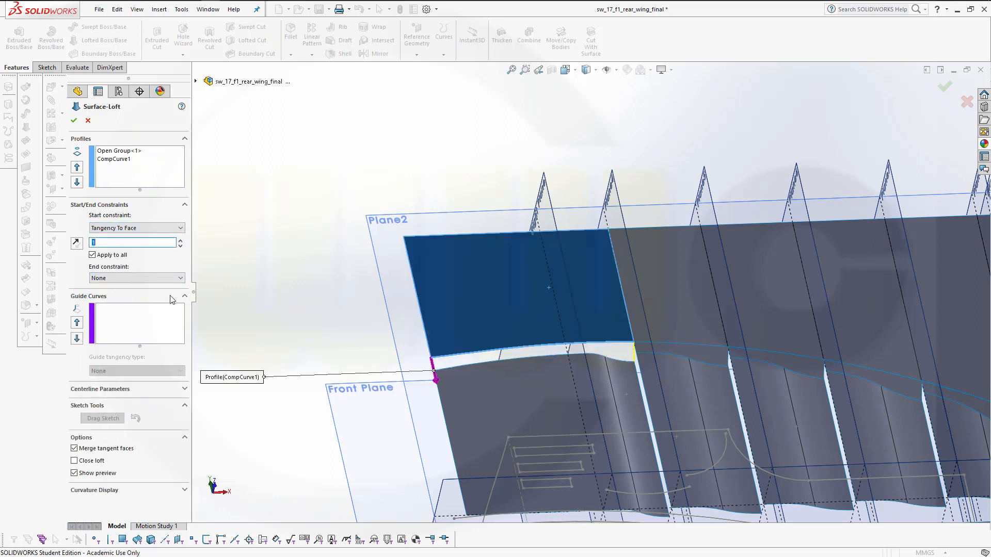
left_click(183, 281)
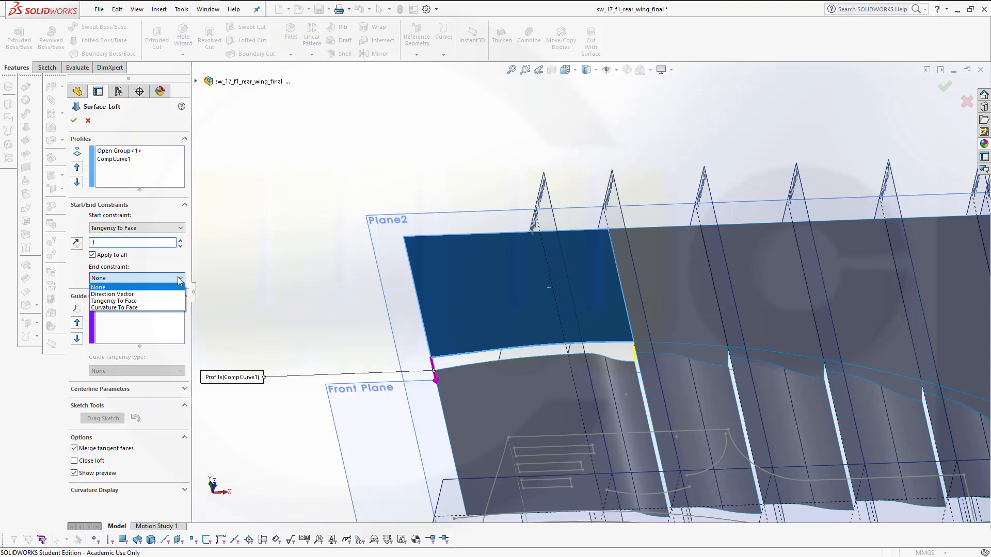
left_click(155, 301)
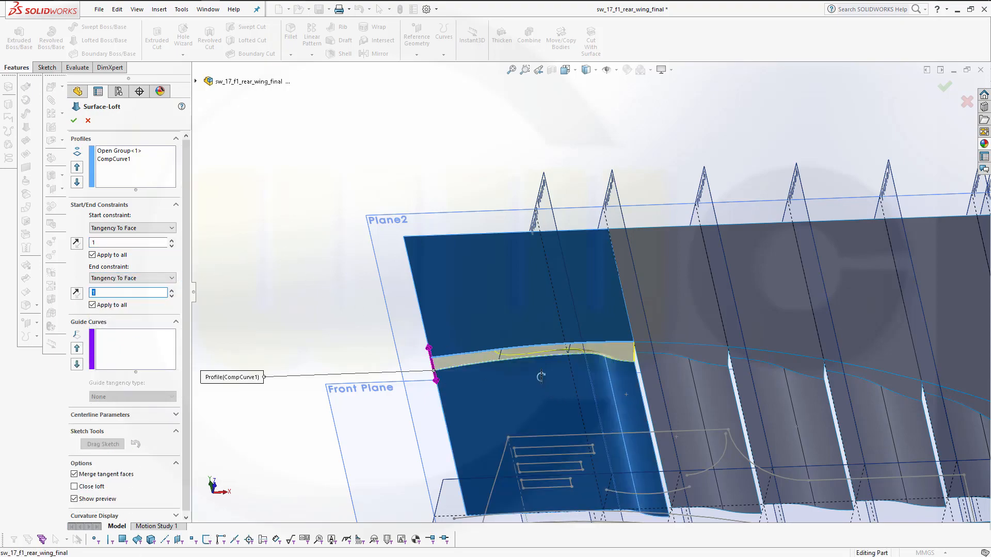
Check the preview of the first strip's tangent loft up close and discard the loft
middle_click_drag(544, 386, 563, 373)
scroll(563, 377, "down", 5)
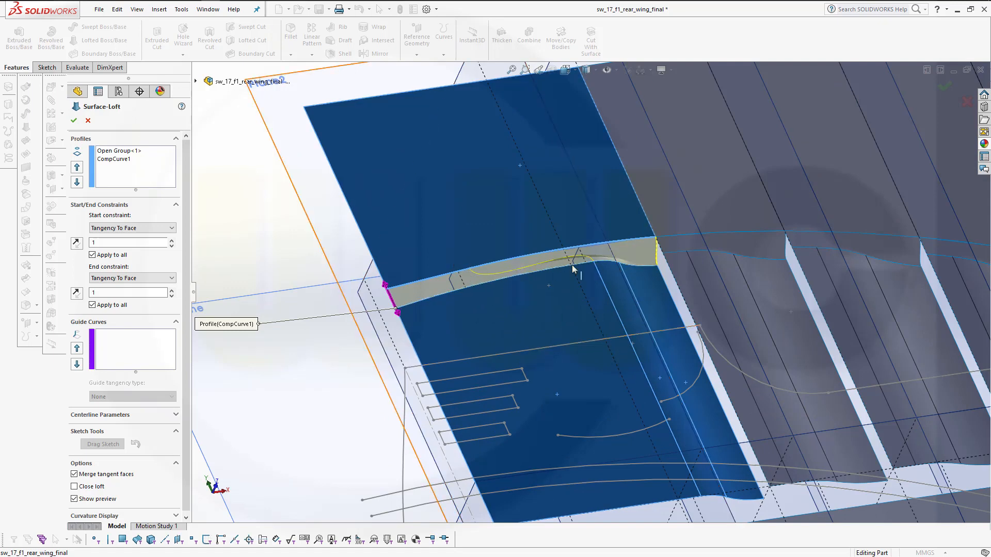
left_click(87, 120)
Split the upper surface's outermost face above the first strip with an intersection split line, using Right Plane as the splitting entity
middle_click_drag(493, 249, 573, 203)
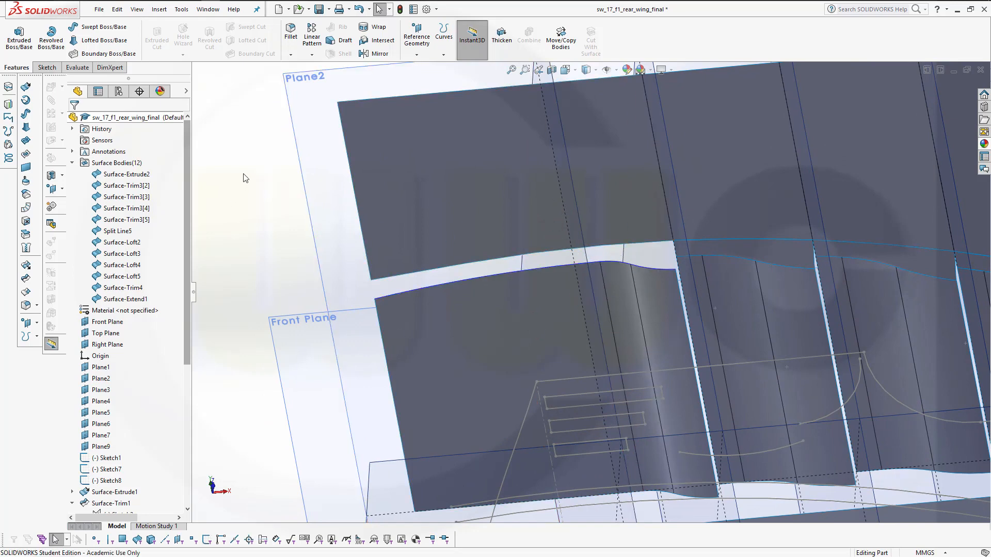
left_click(445, 58)
left_click(458, 72)
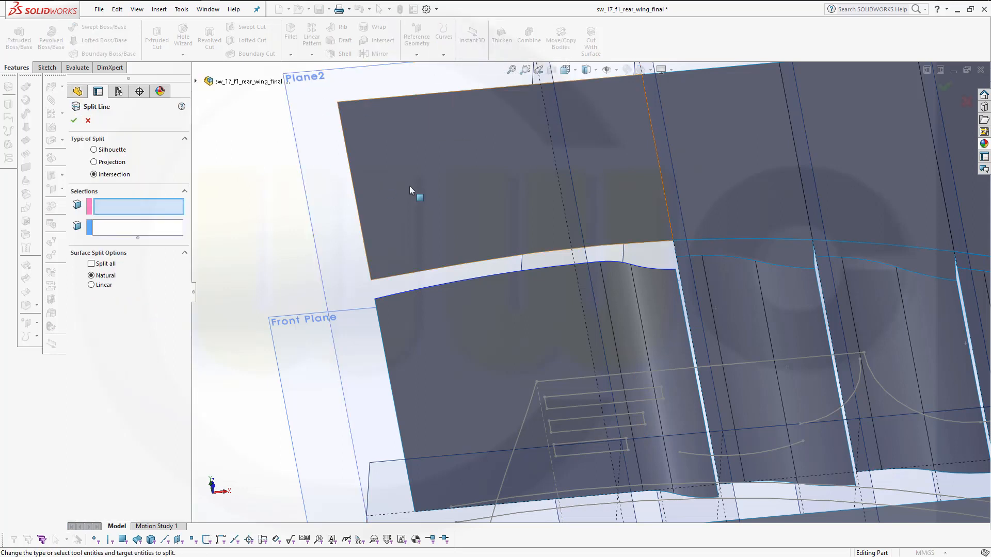
left_click(577, 212)
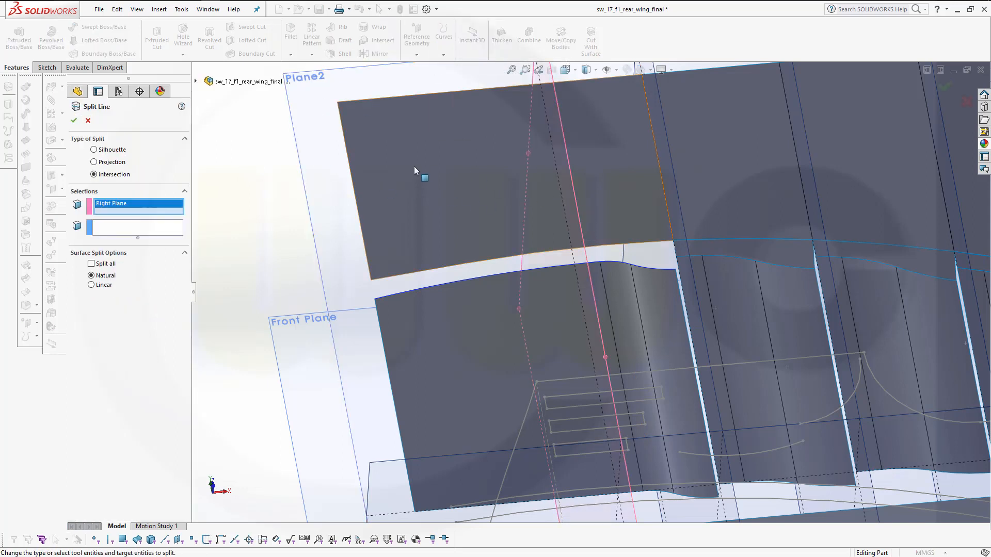
left_click(180, 224)
left_click(400, 200)
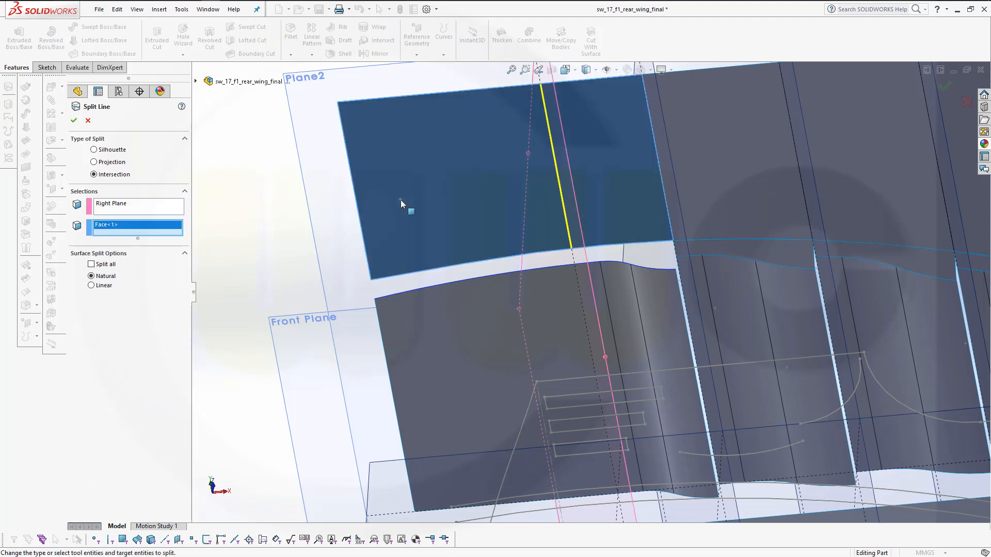
left_click(74, 120)
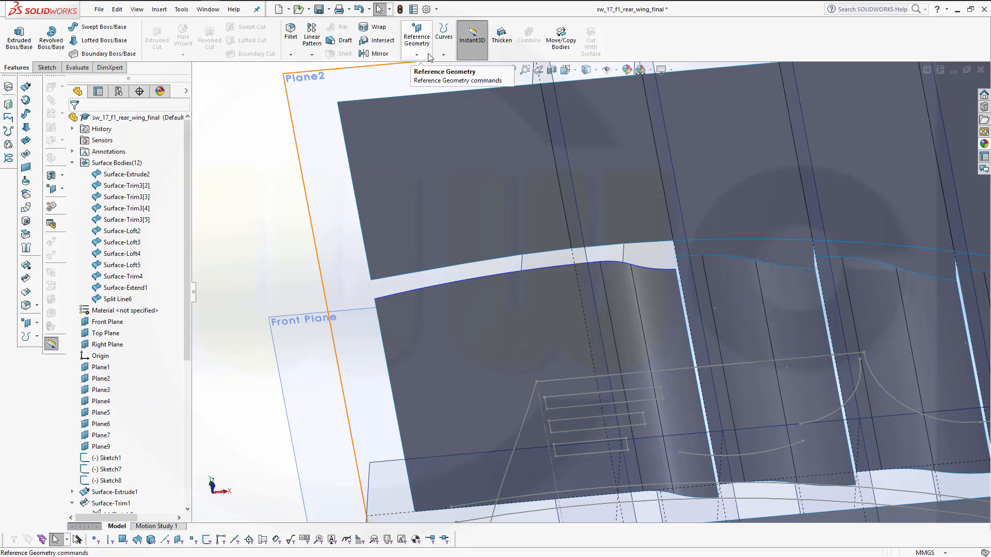
Set up another intersection split line with Right Plane as the splitting entity in place of the preselected Split Line6
left_click(443, 56)
left_click(467, 67)
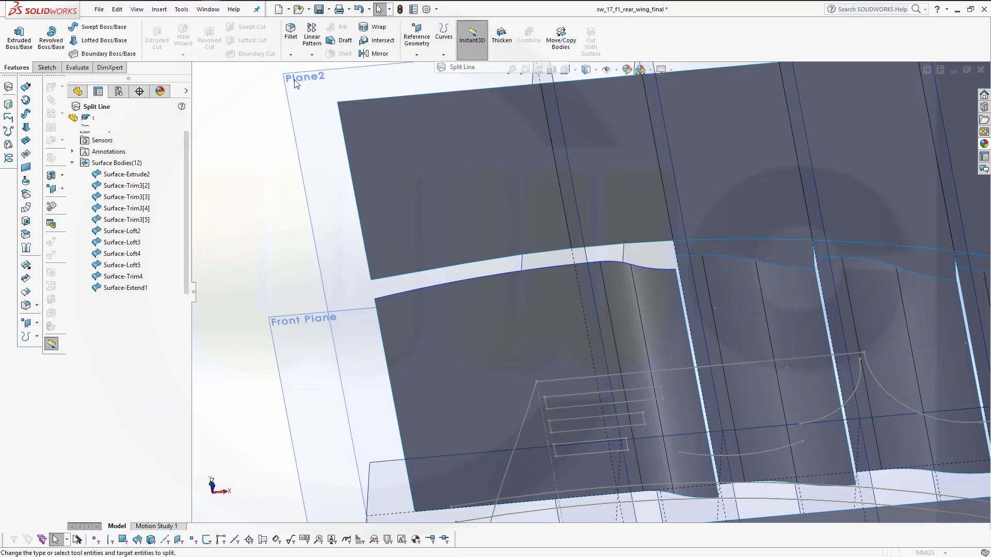
left_click(110, 204)
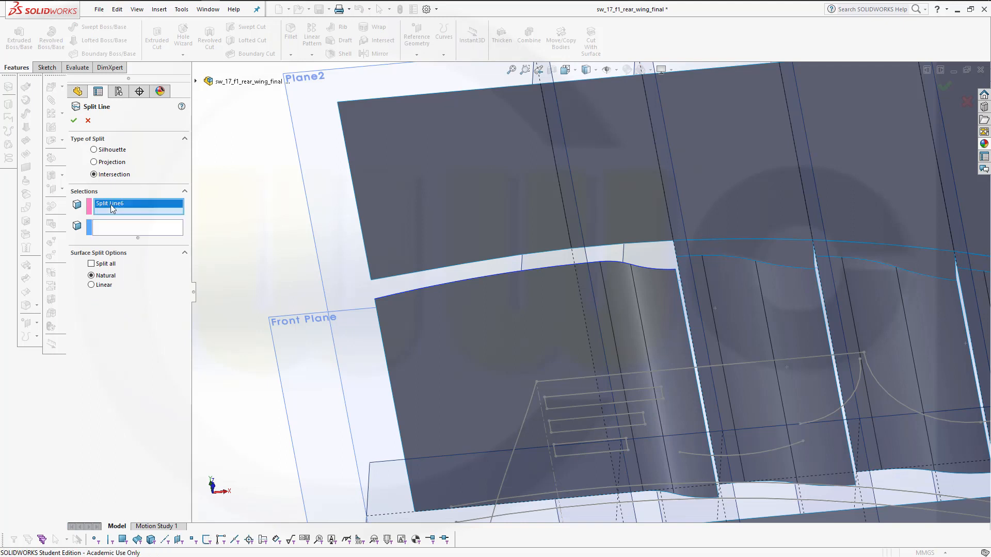
right_click(111, 205)
left_click(124, 223)
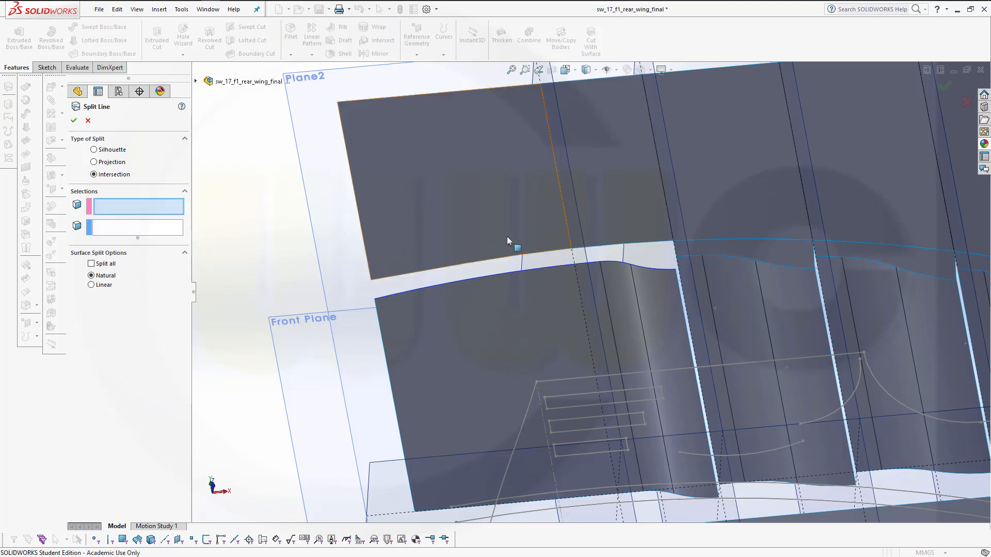
left_click(563, 127)
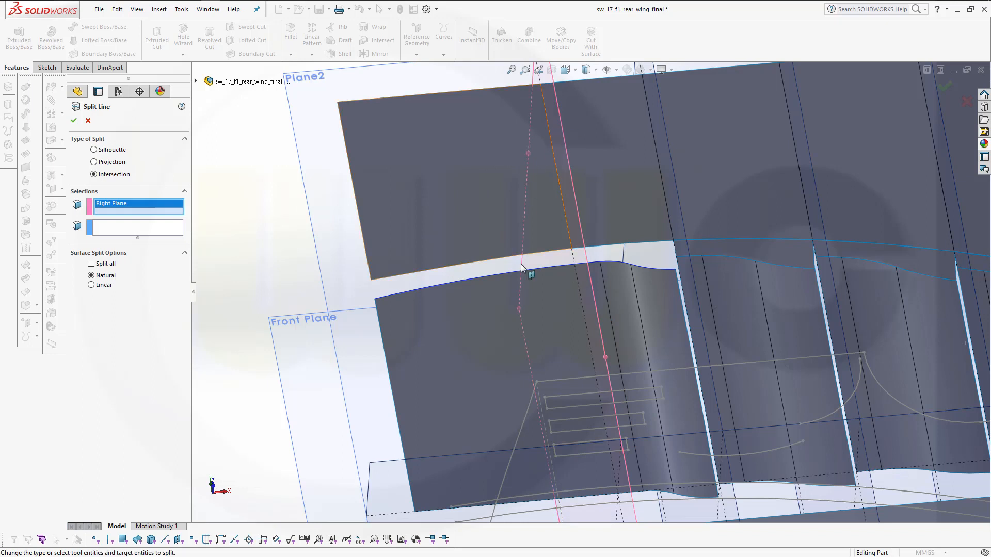
Complete the split of the first strip's flat outer face, removing that face from the splitting entities and adding it as the face to split
left_click(548, 306)
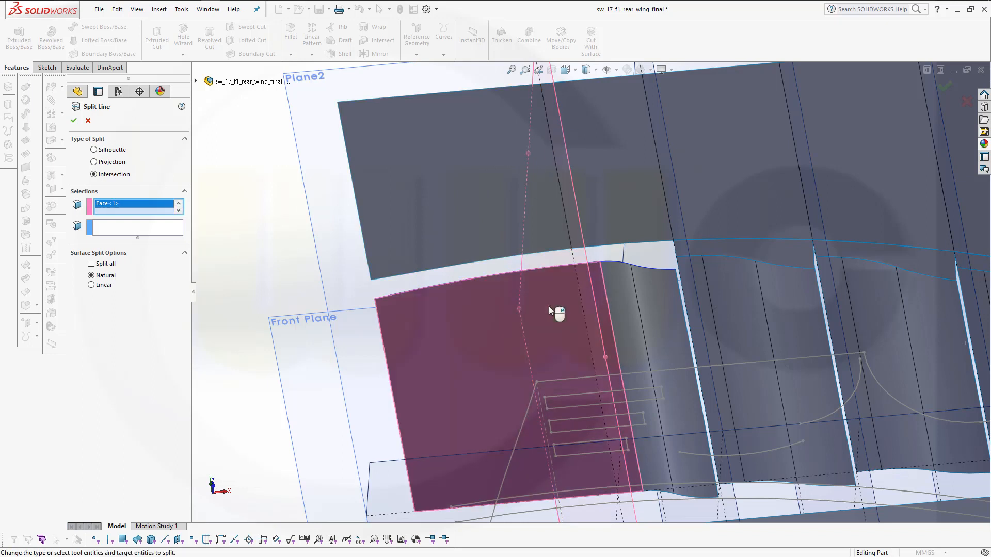
left_click(74, 121)
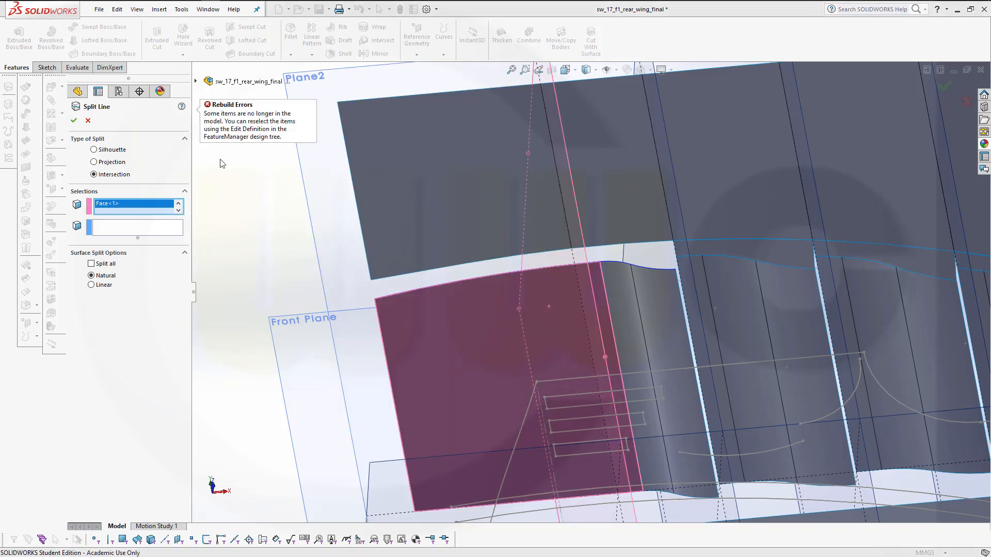
right_click(139, 201)
left_click(165, 216)
left_click(128, 225)
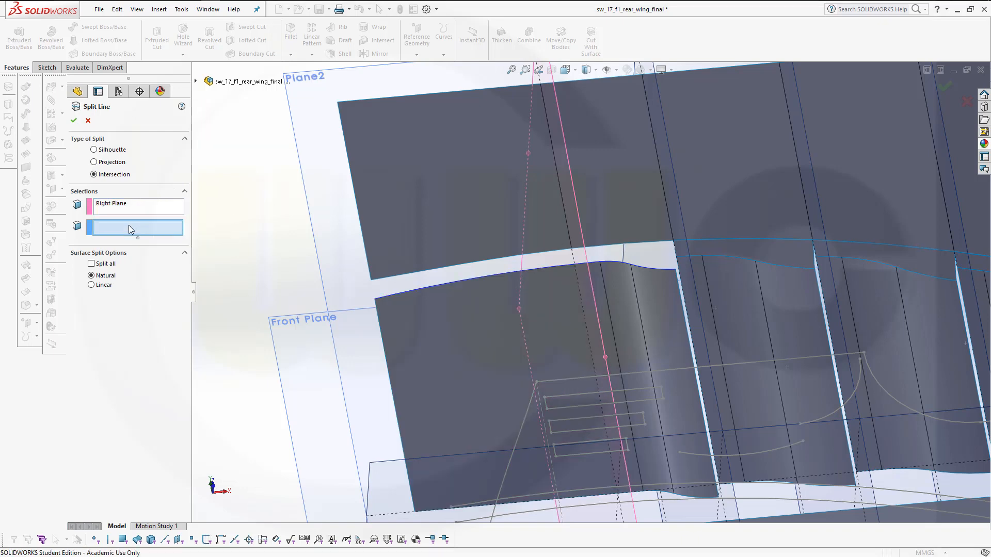
left_click(448, 312)
left_click(74, 120)
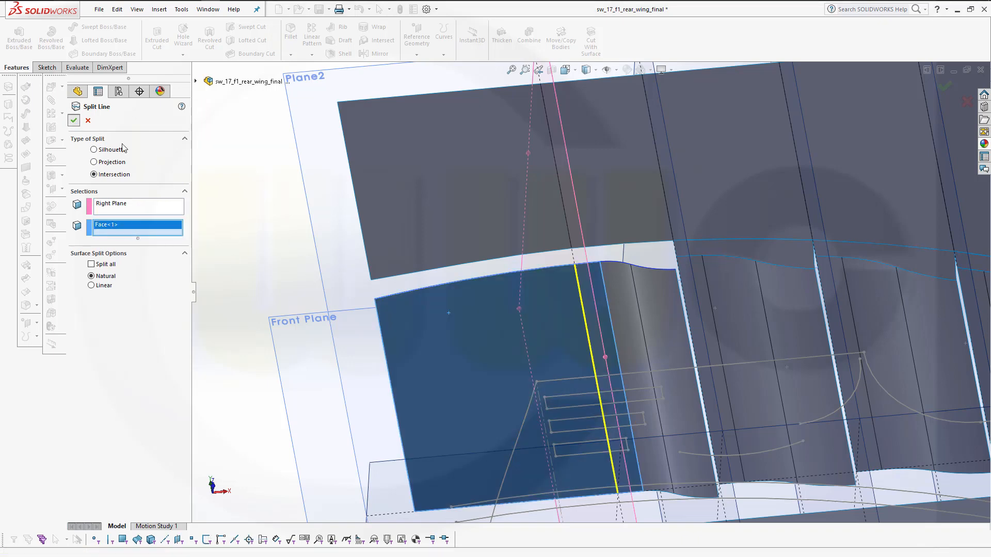
middle_click_drag(287, 199, 292, 199)
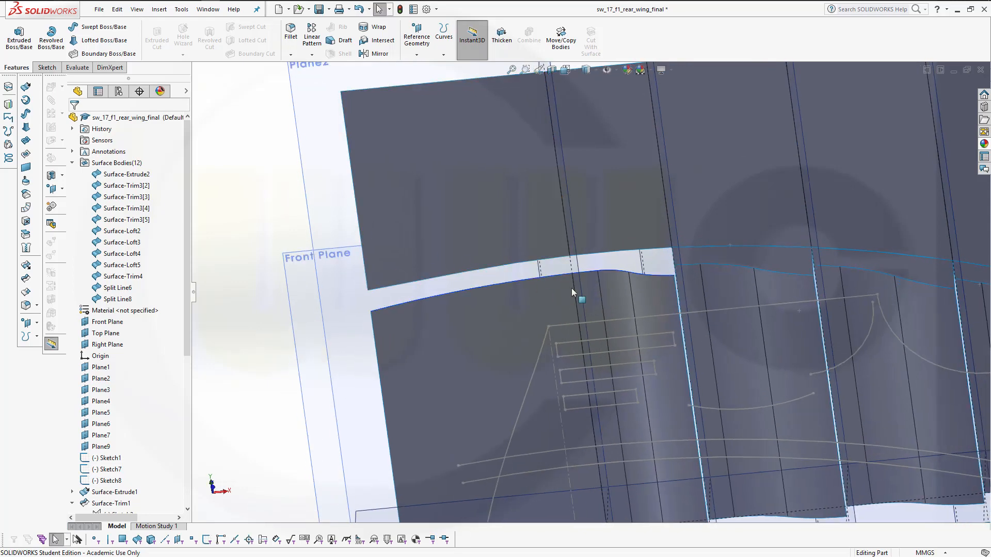
scroll(652, 306, "up", 2)
scroll(645, 310, "down", 3)
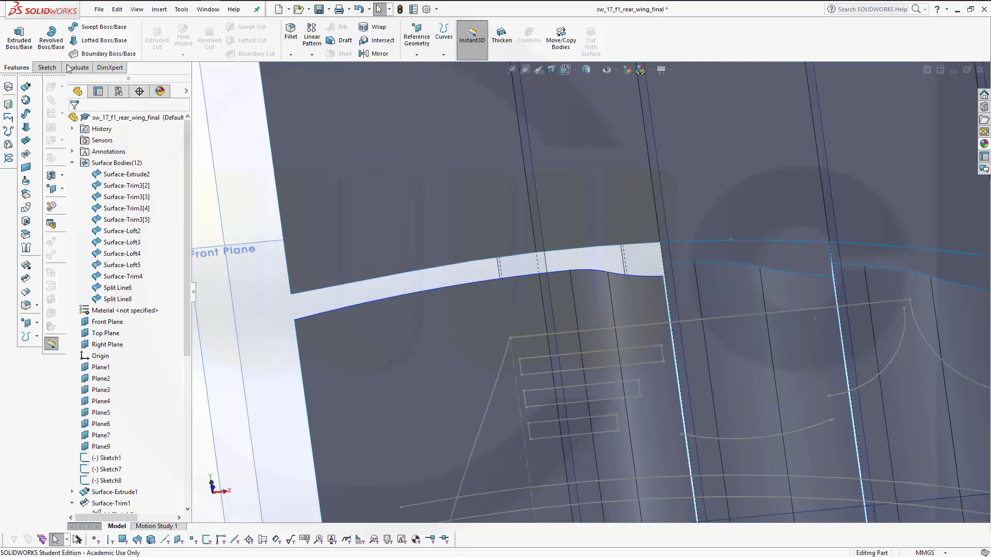
left_click(26, 128)
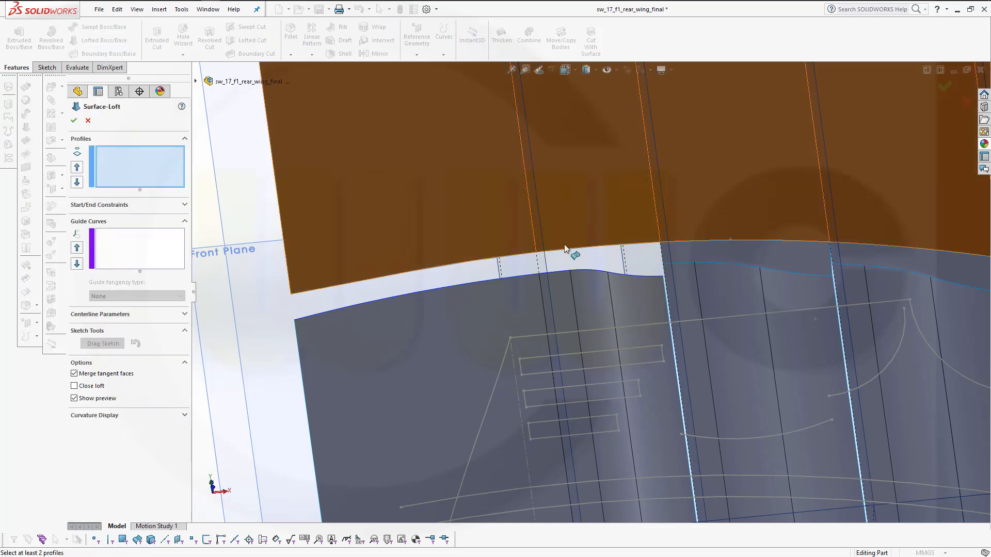
left_click(560, 249)
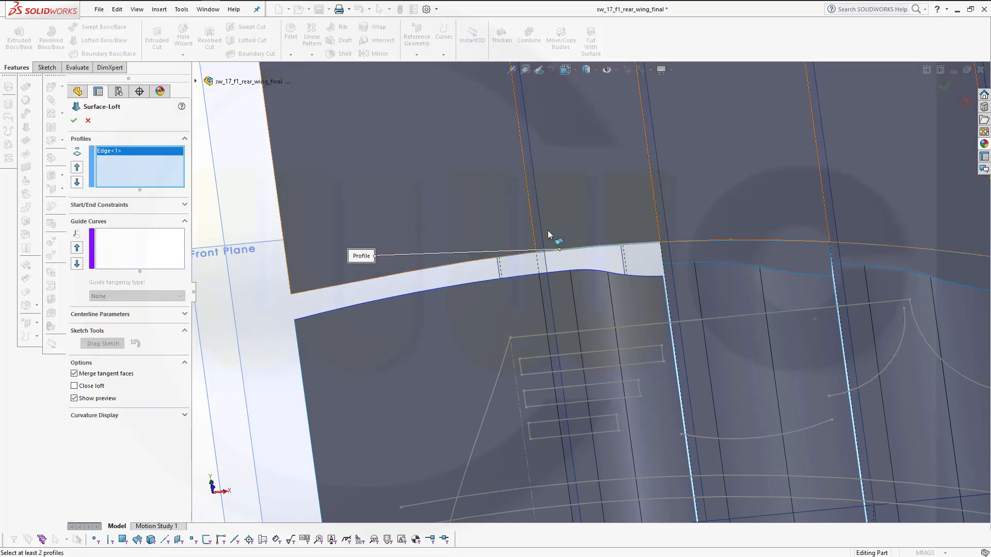
right_click(230, 192)
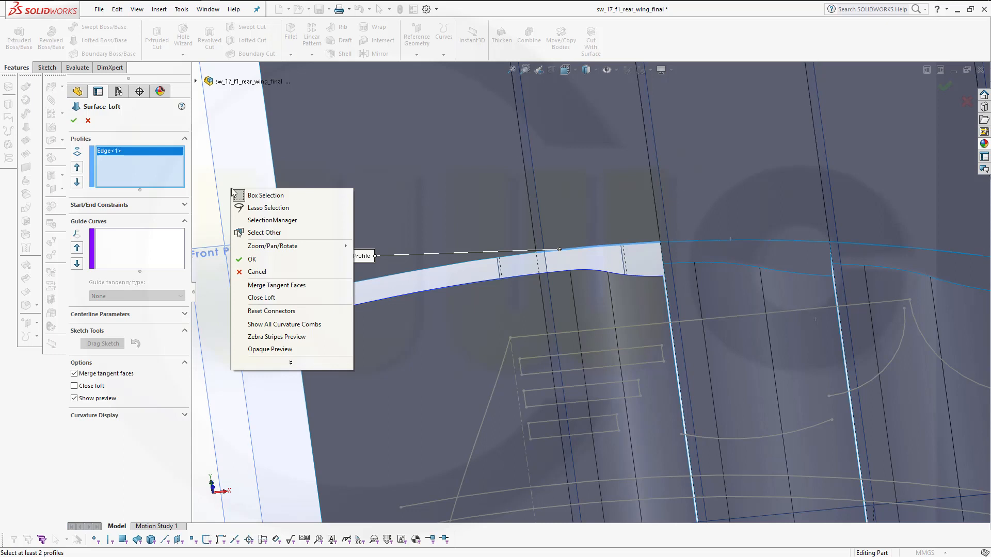
left_click(273, 221)
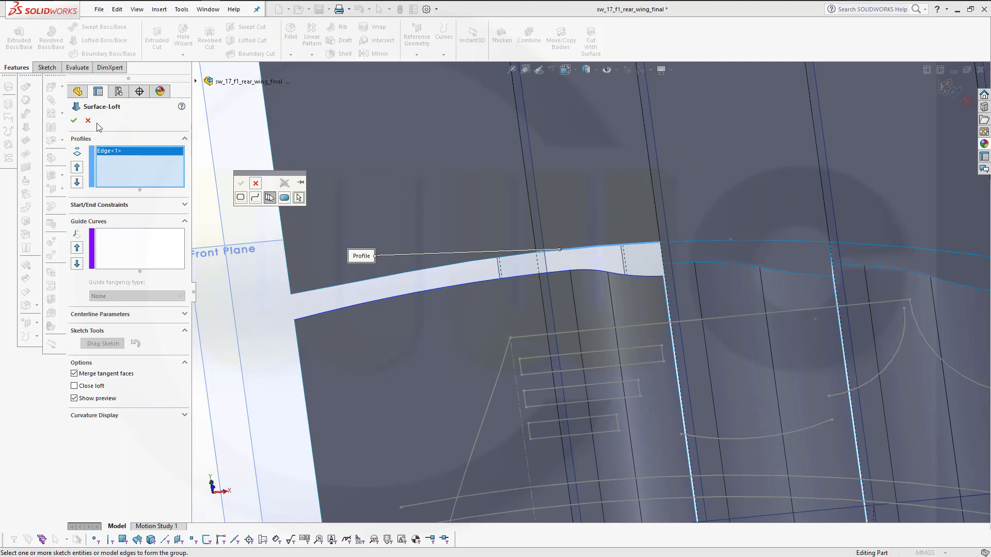
left_click(255, 184)
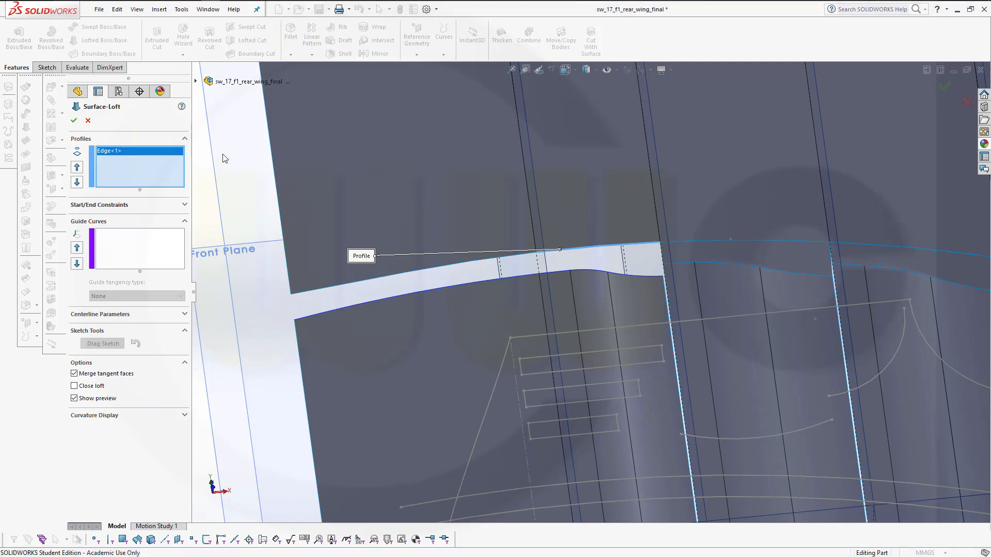
right_click(593, 263)
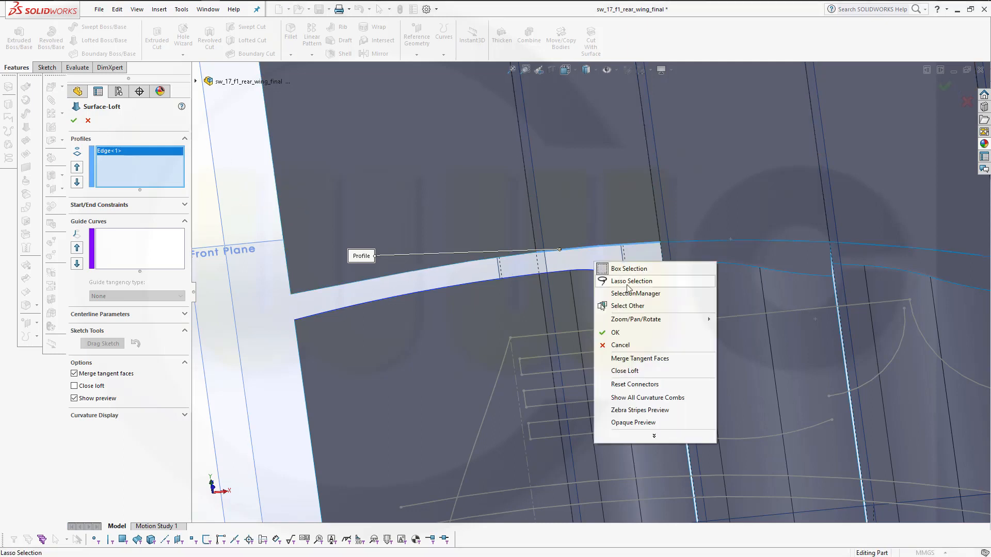
left_click(612, 290)
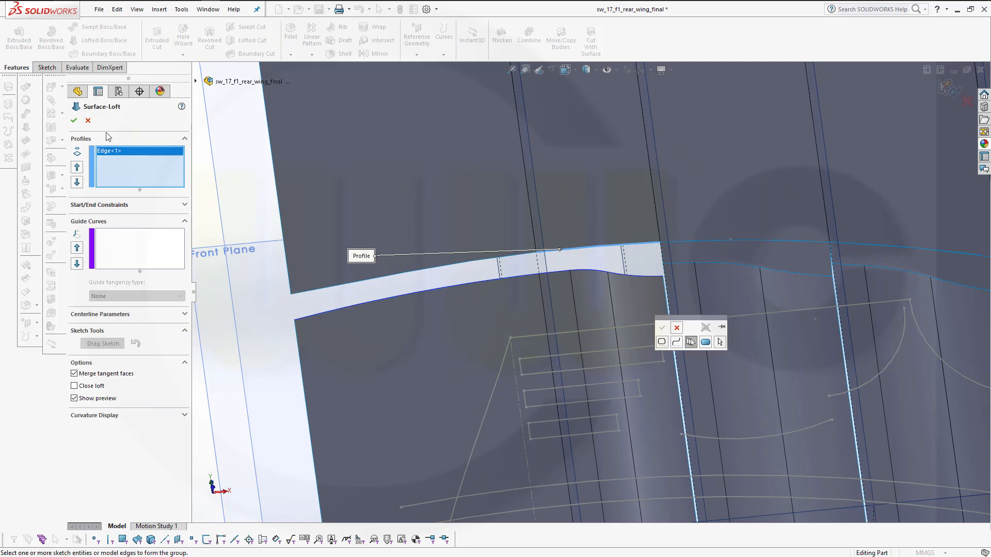
left_click(88, 122)
Try to set up a surface loft from the upper surface's lower edge beside the new split, using SelectionManager to group the strip's edges
scroll(340, 271, "up", 3)
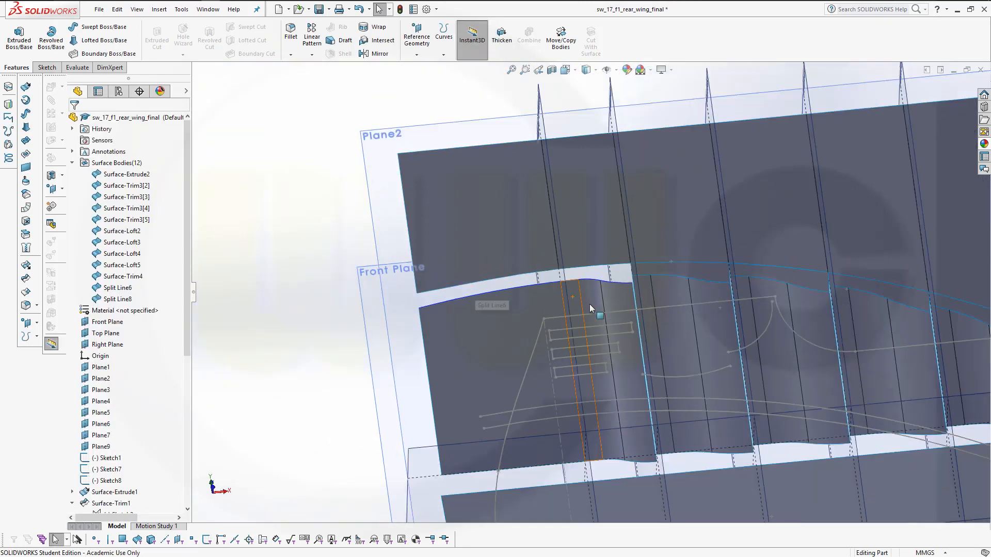
scroll(649, 300, "down", 1)
middle_click_drag(649, 300, 654, 262)
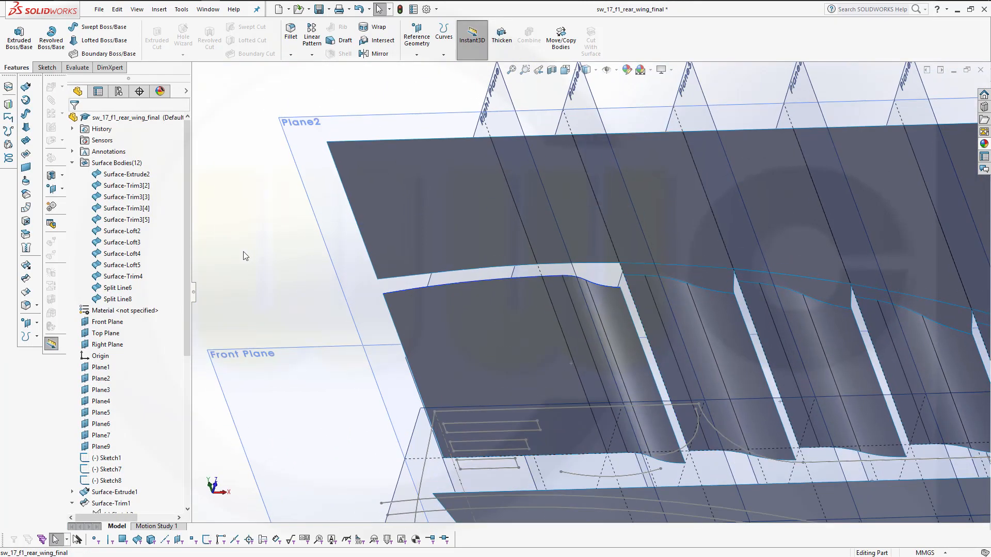
left_click(26, 127)
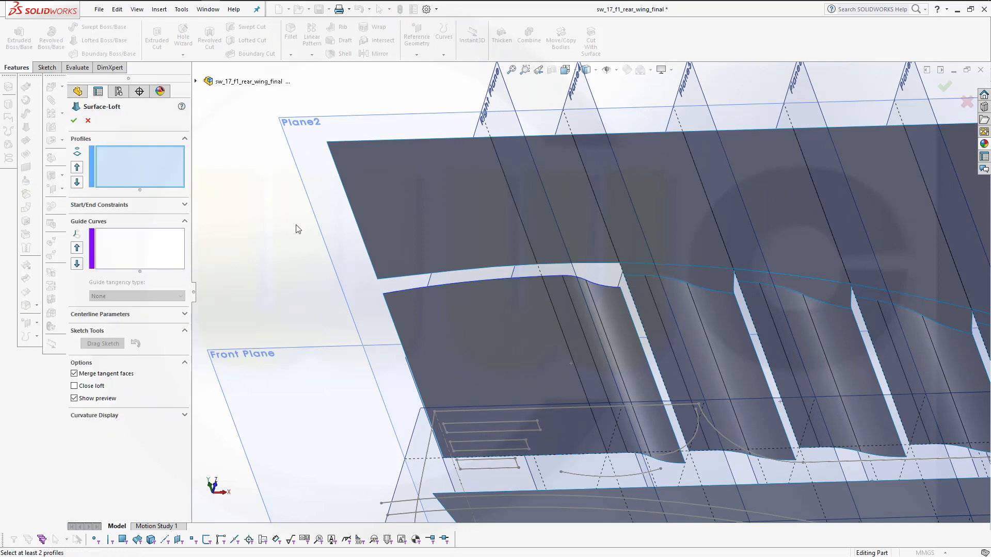
middle_click_drag(273, 237, 260, 242)
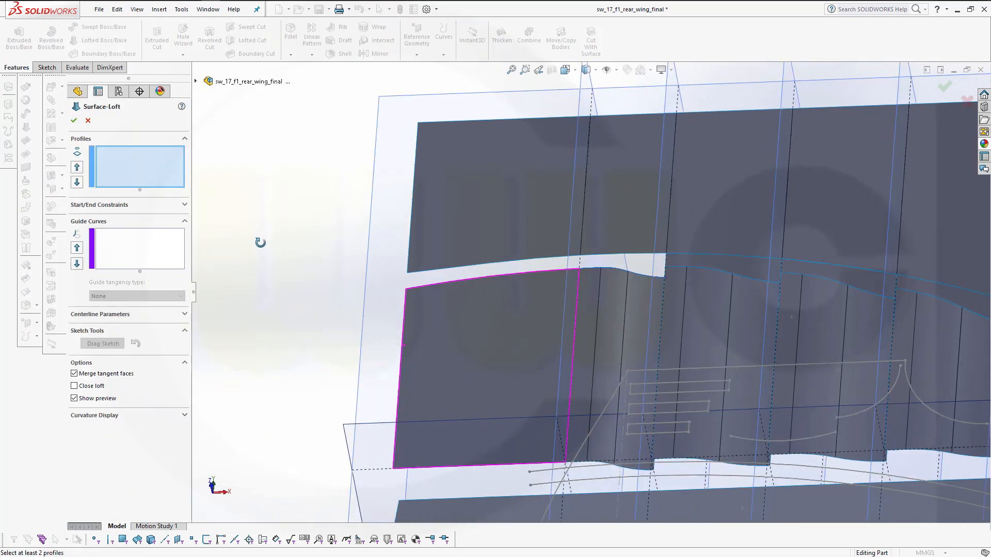
left_click(606, 254)
right_click(284, 241)
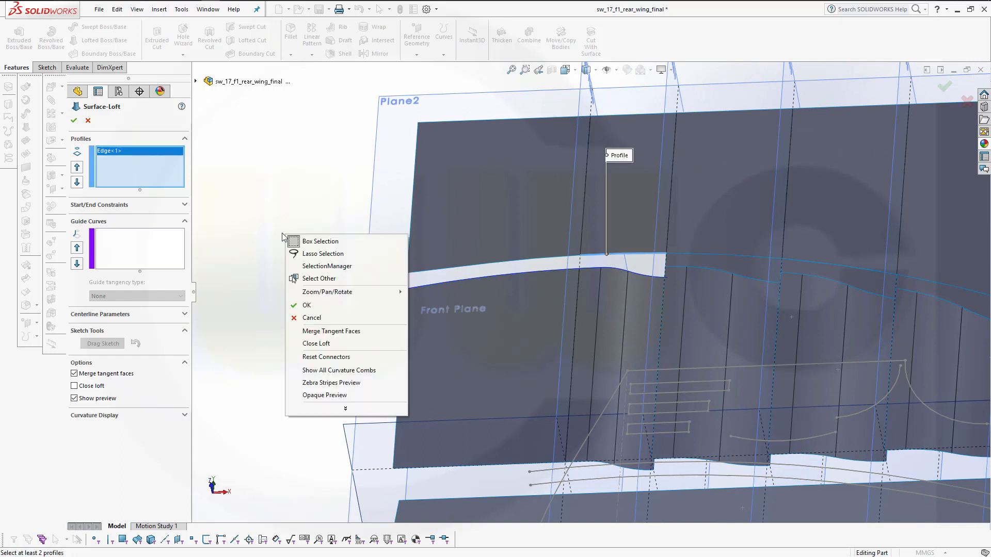
left_click(336, 267)
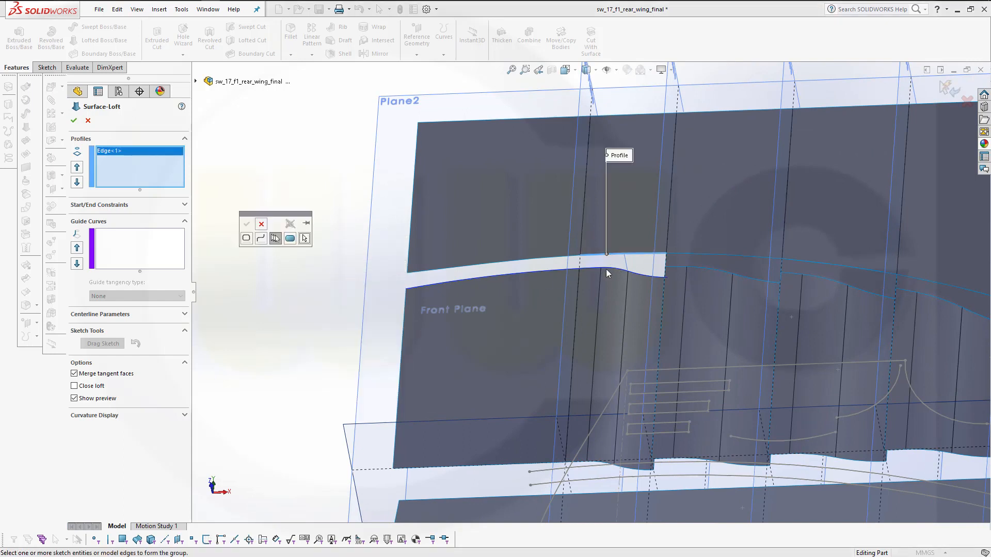
middle_click_drag(320, 277, 332, 293)
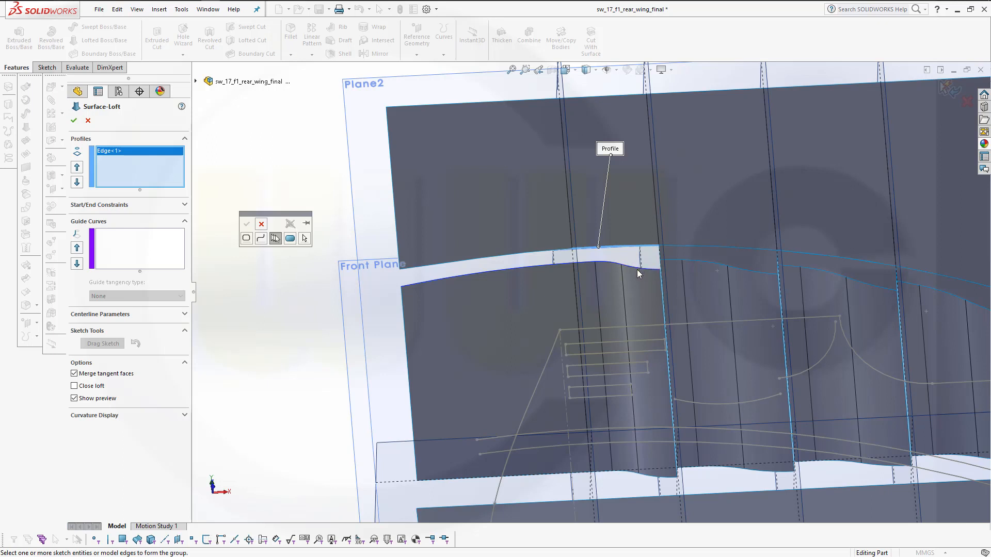
scroll(648, 269, "down", 3)
scroll(596, 284, "down", 2)
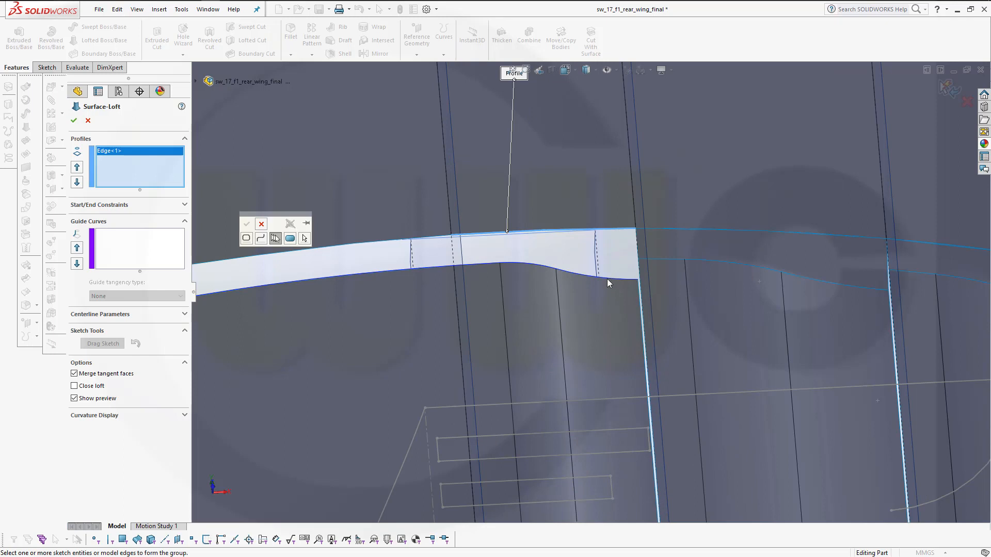
right_click(605, 277)
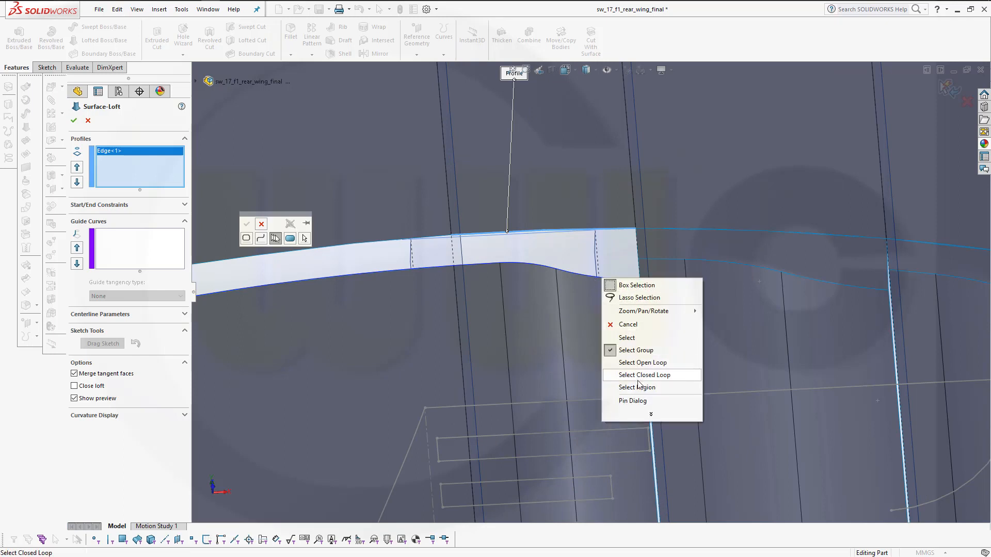
left_click(515, 250)
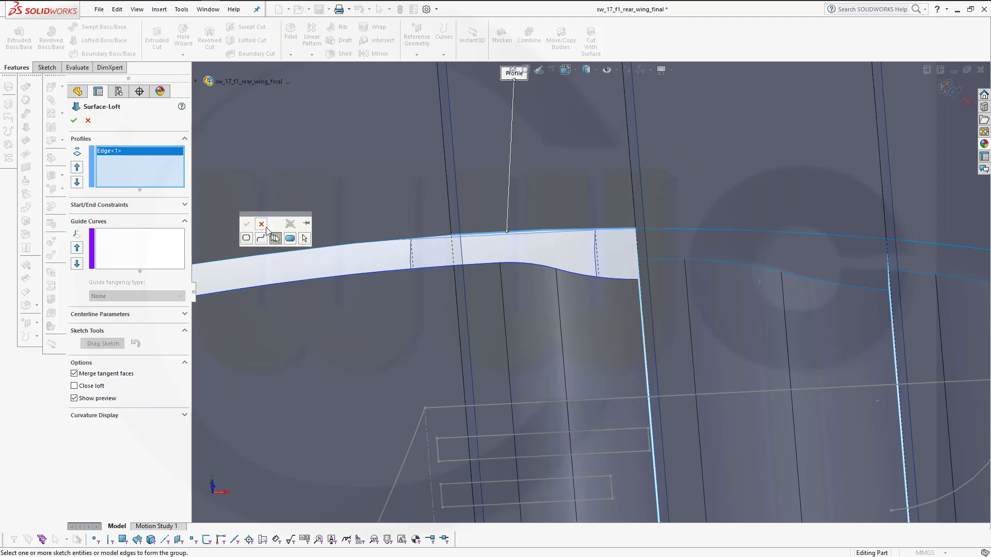
left_click(265, 227)
scroll(269, 233, "down", 5)
scroll(478, 312, "up", 6)
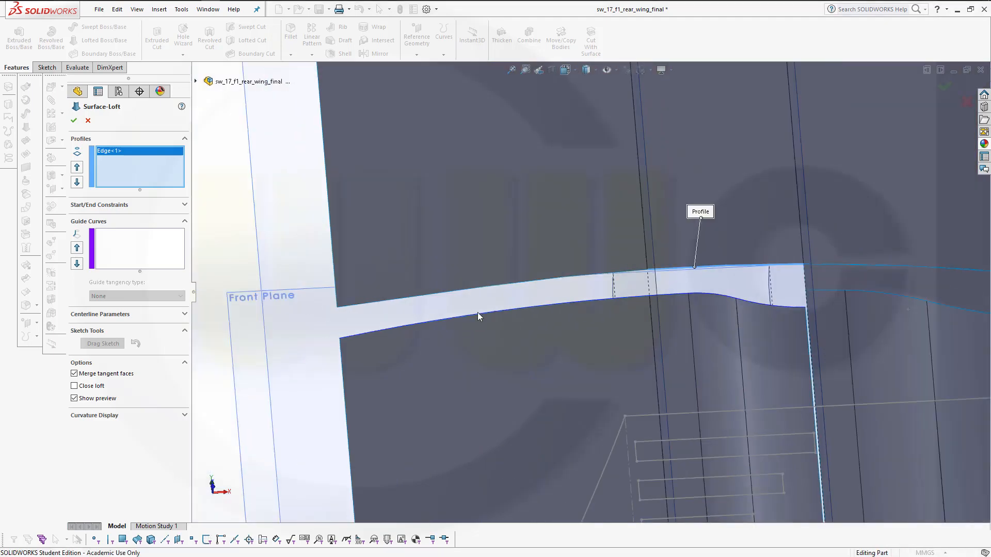
scroll(478, 312, "up", 1)
left_click(87, 121)
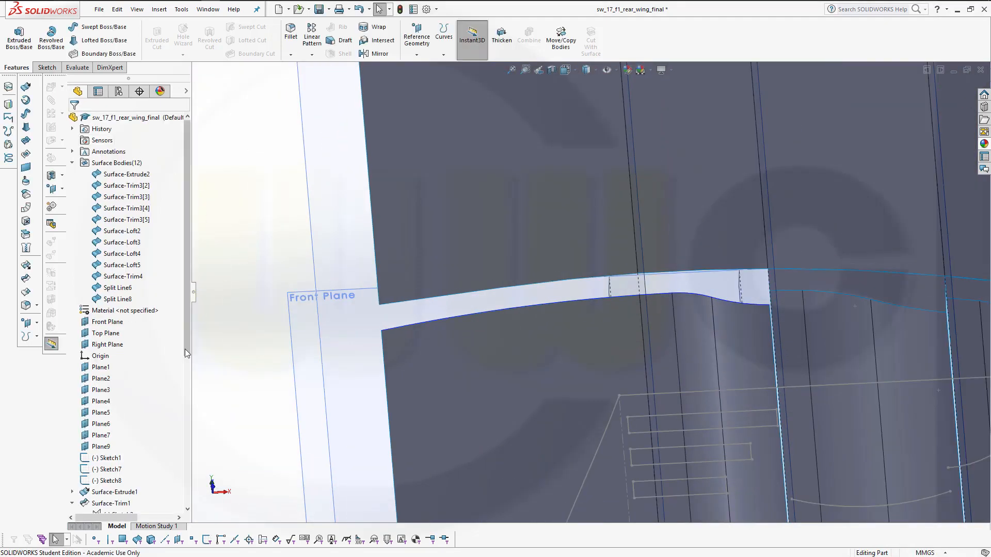
Delete the unused composite curve CompCurve1 from the model
left_click_drag(187, 351, 181, 513)
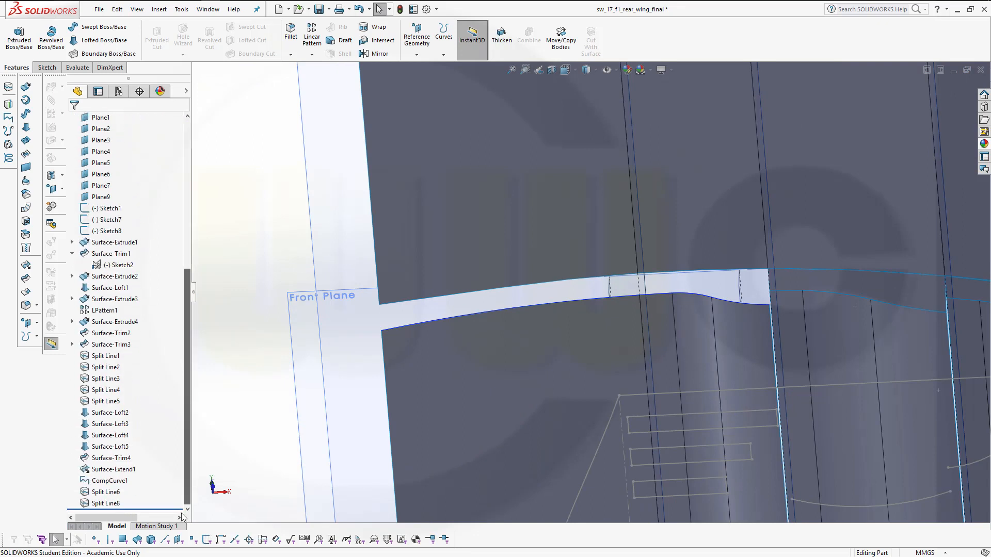
left_click(122, 484)
right_click(122, 484)
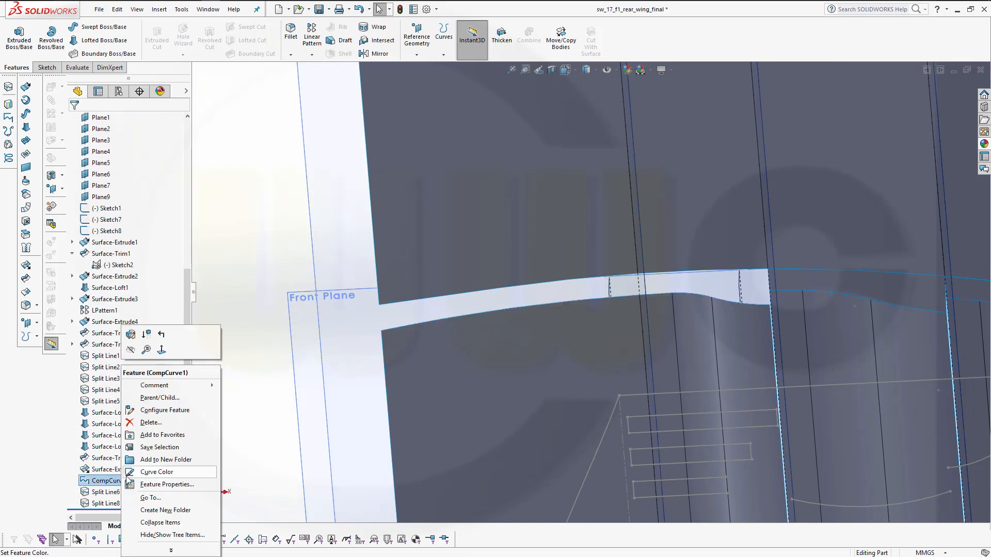
left_click(162, 422)
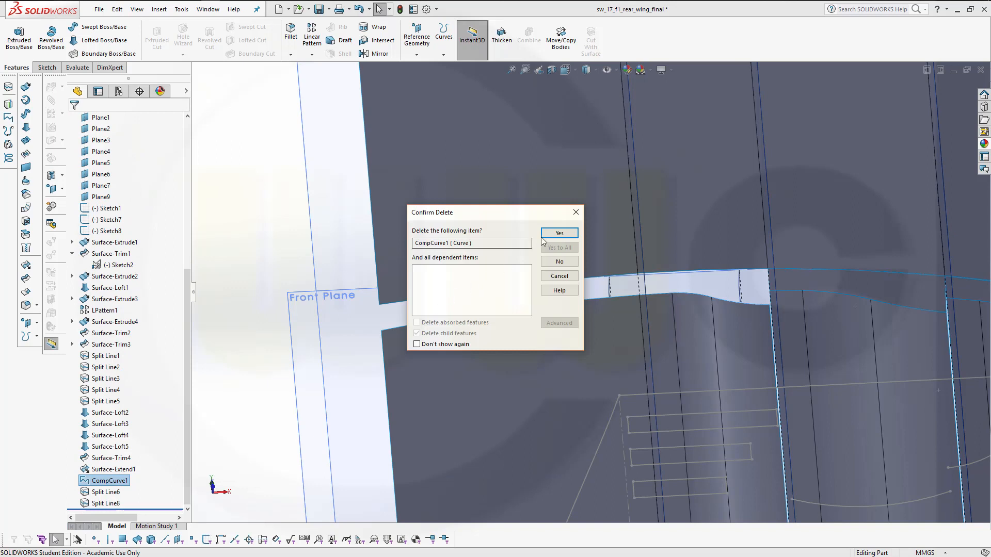
left_click(557, 235)
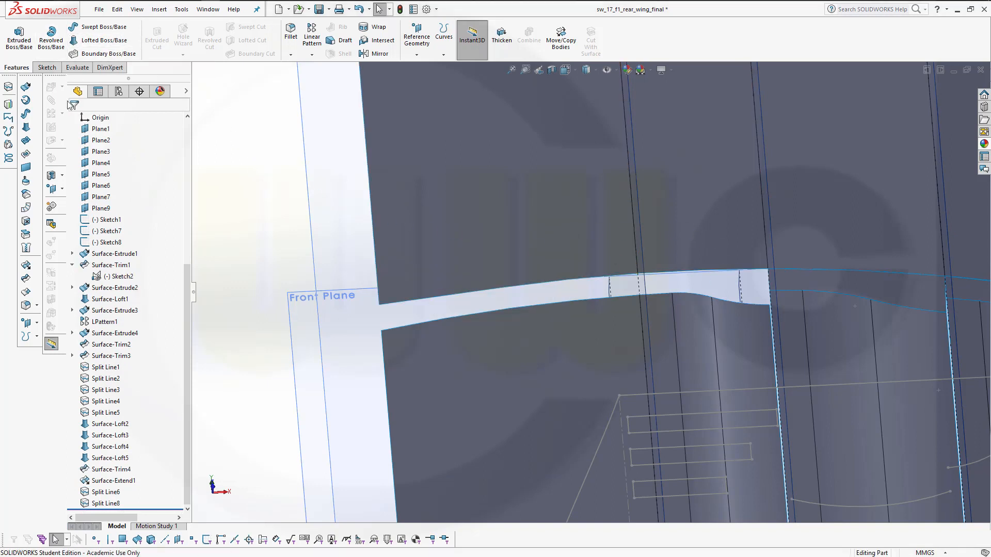
Set up a surface loft from the upper surface's lower edge beside the split to an open group of the first strip's upper edges
left_click(26, 127)
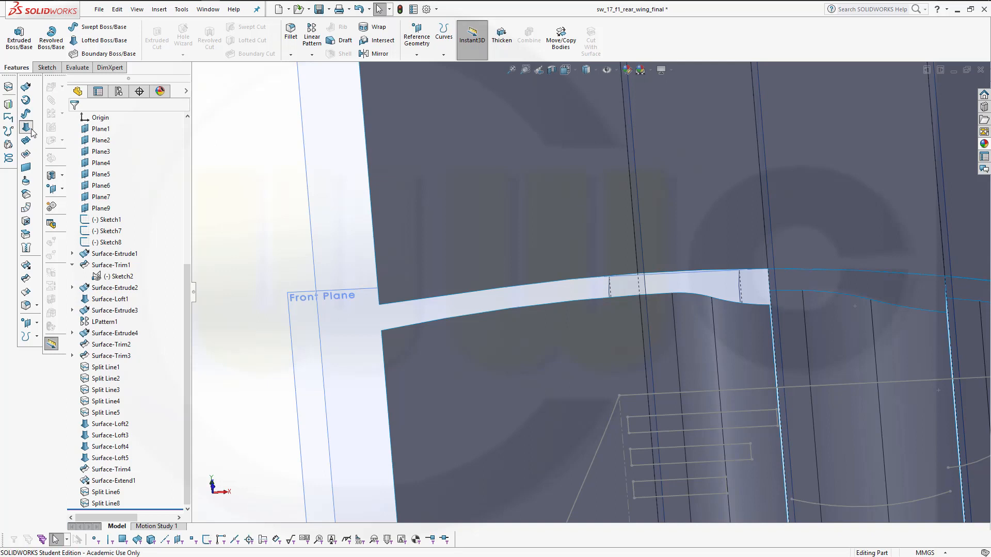
left_click(666, 271)
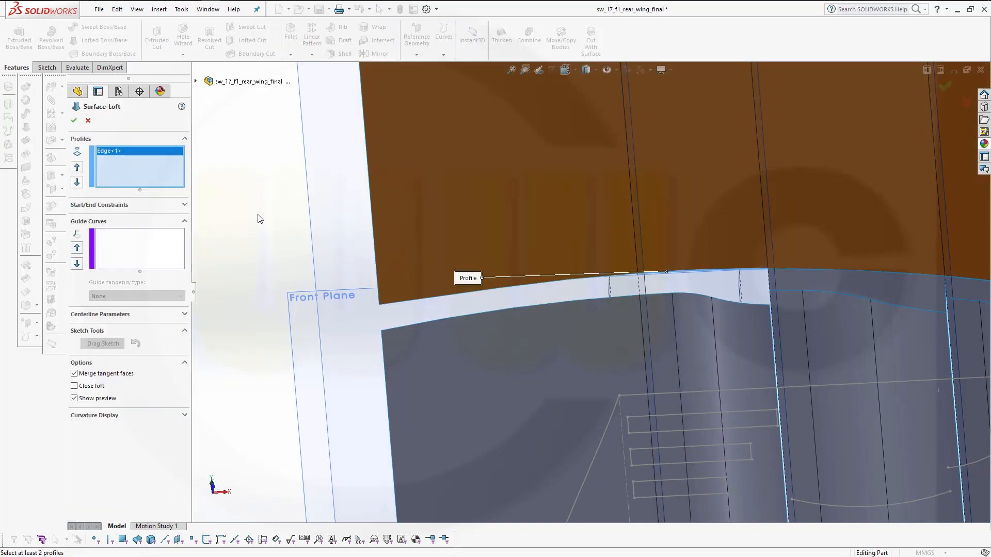
right_click(259, 219)
left_click(299, 246)
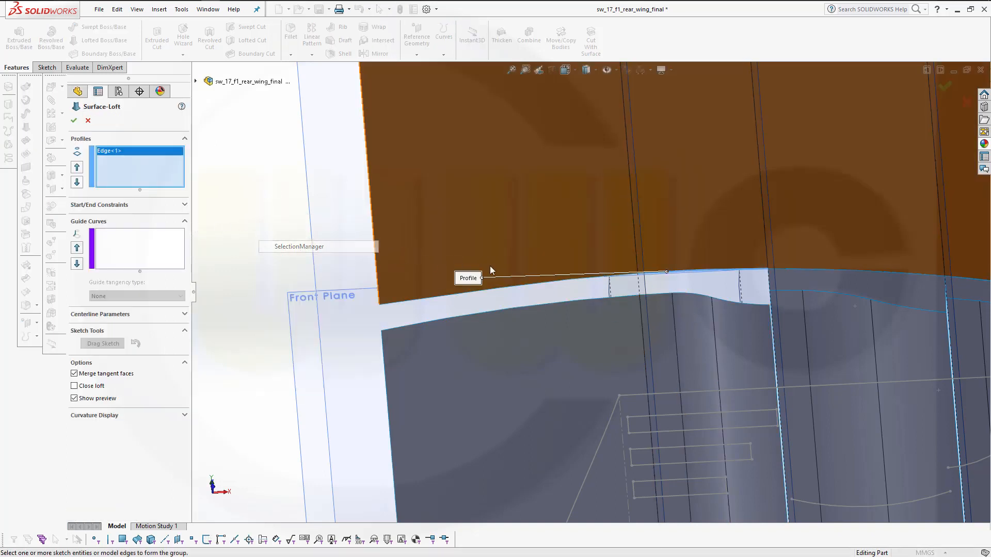
left_click(662, 297)
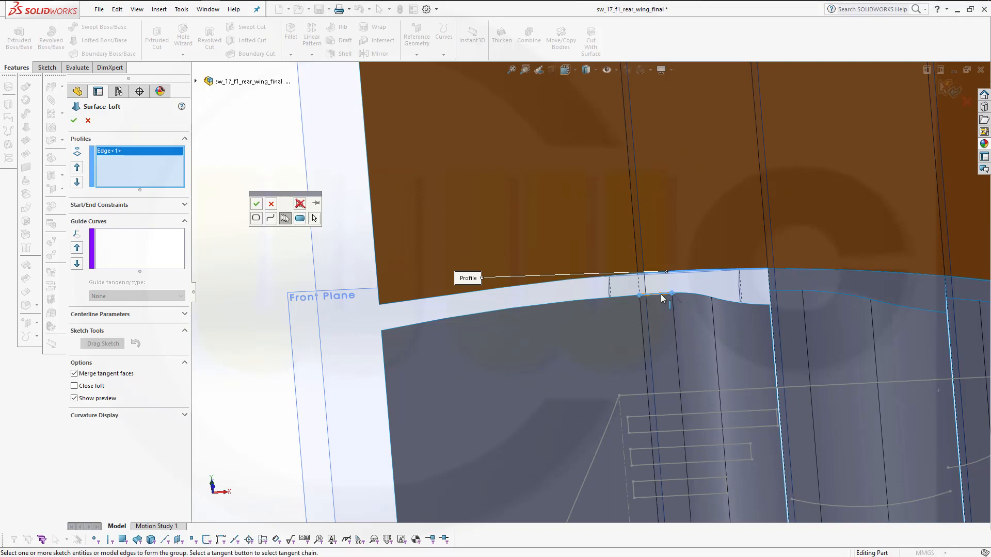
left_click(686, 304)
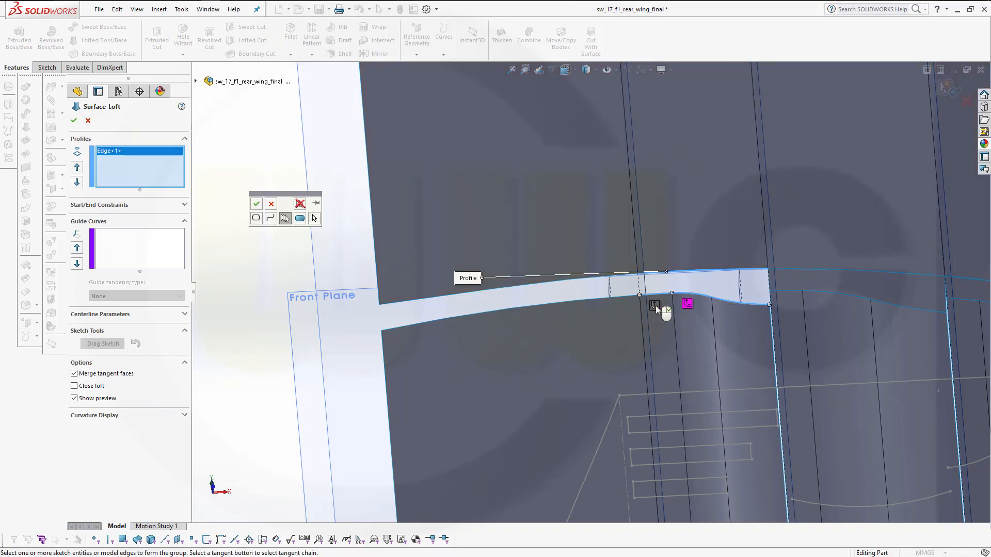
left_click(256, 205)
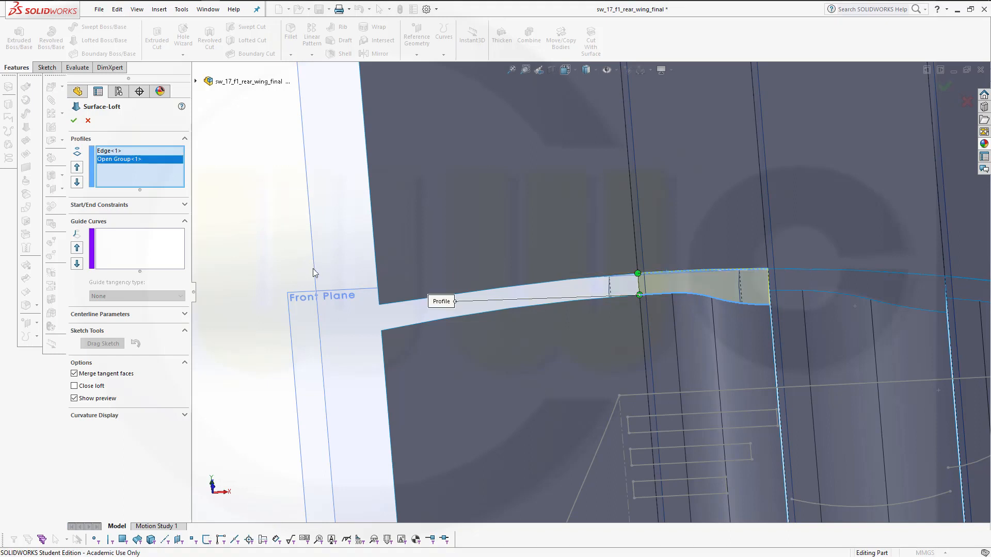
Set the loft's start and end constraints to Tangency To Face and create the surface
left_click(184, 206)
left_click(181, 227)
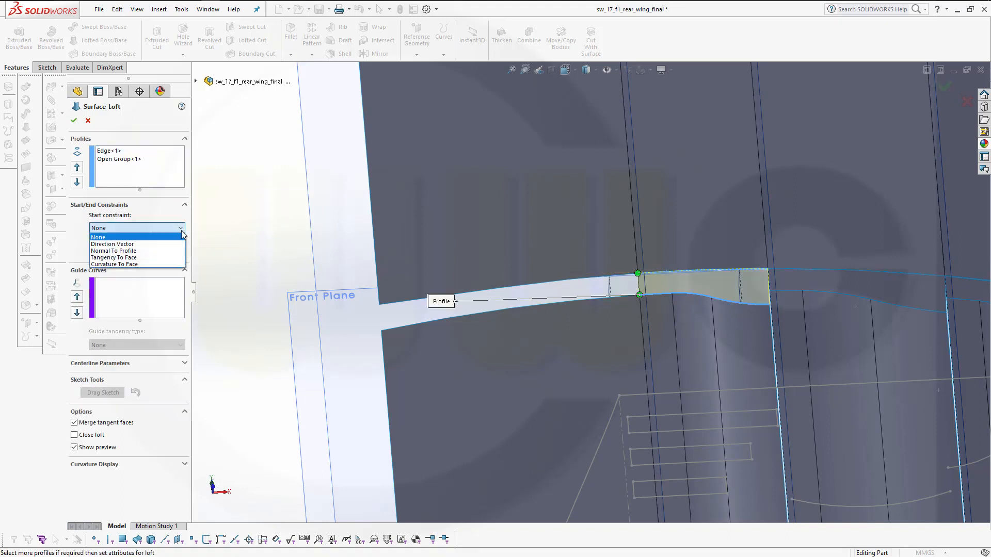
left_click(168, 258)
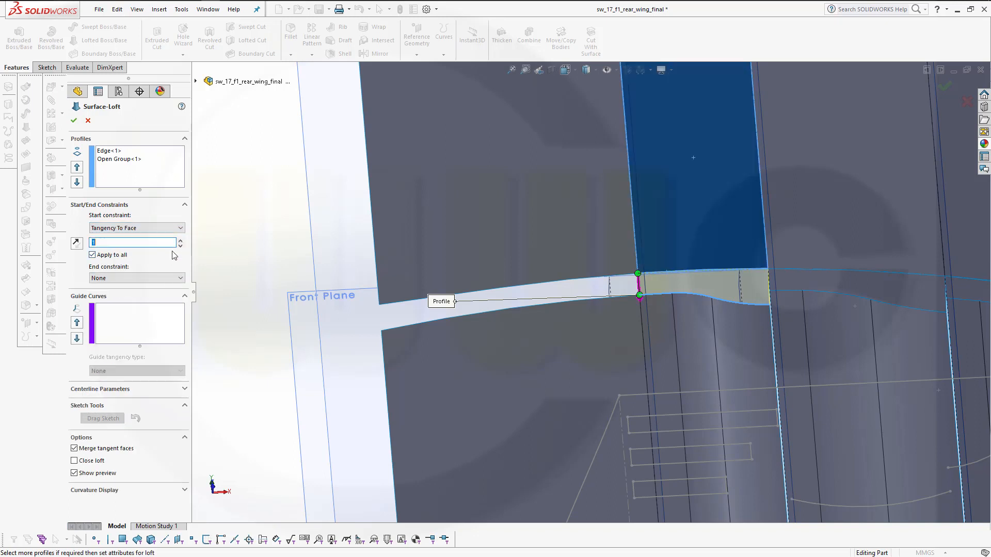
left_click(181, 278)
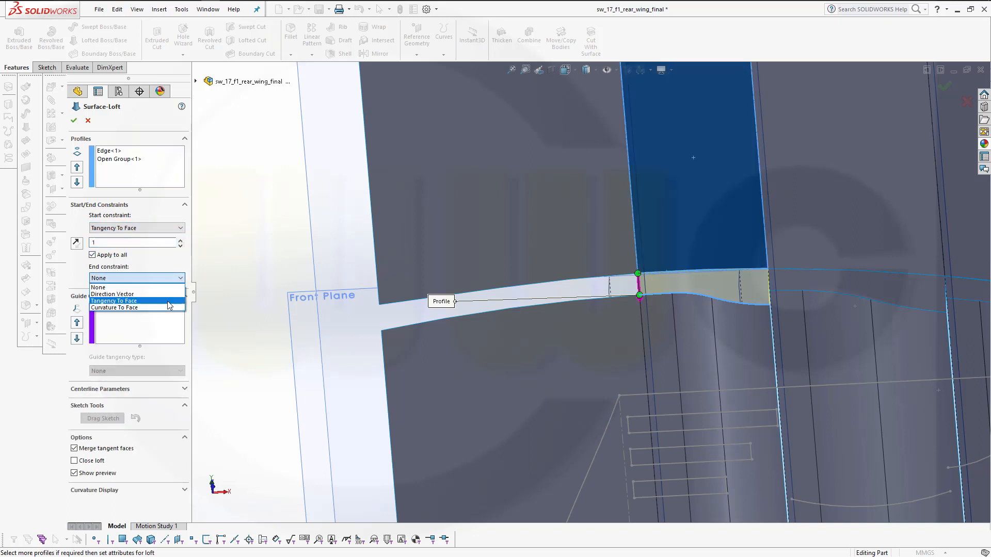
left_click(168, 302)
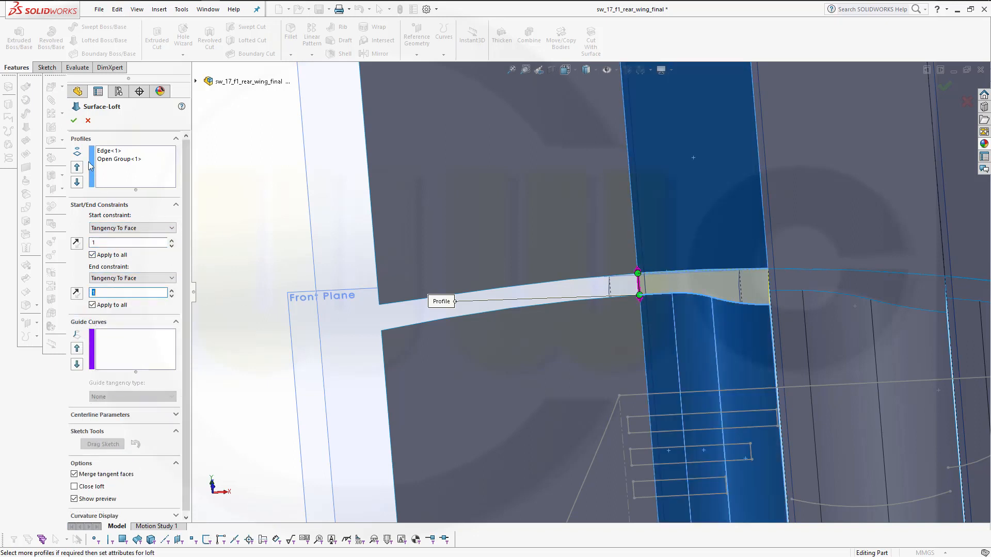
left_click(73, 123)
Examine the new loft between the upper surface and the first strip from several angles, along with the neighbouring lofts
middle_click_drag(425, 275, 513, 271)
mouse_move(576, 301)
middle_mouse_down()
mouse_move(571, 194)
mouse_move(599, 248)
mouse_move(609, 299)
mouse_move(635, 292)
mouse_move(552, 265)
mouse_move(552, 308)
mouse_move(586, 325)
mouse_move(590, 361)
mouse_move(611, 362)
mouse_move(591, 354)
mouse_move(493, 243)
mouse_move(487, 291)
mouse_move(598, 381)
middle_mouse_up()
scroll(595, 361, "up", 2)
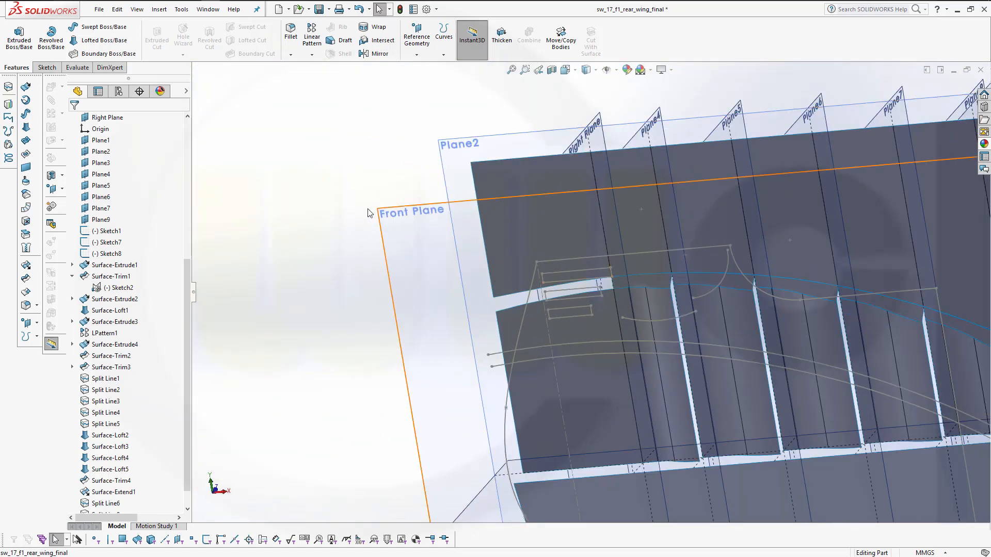
left_click(327, 166)
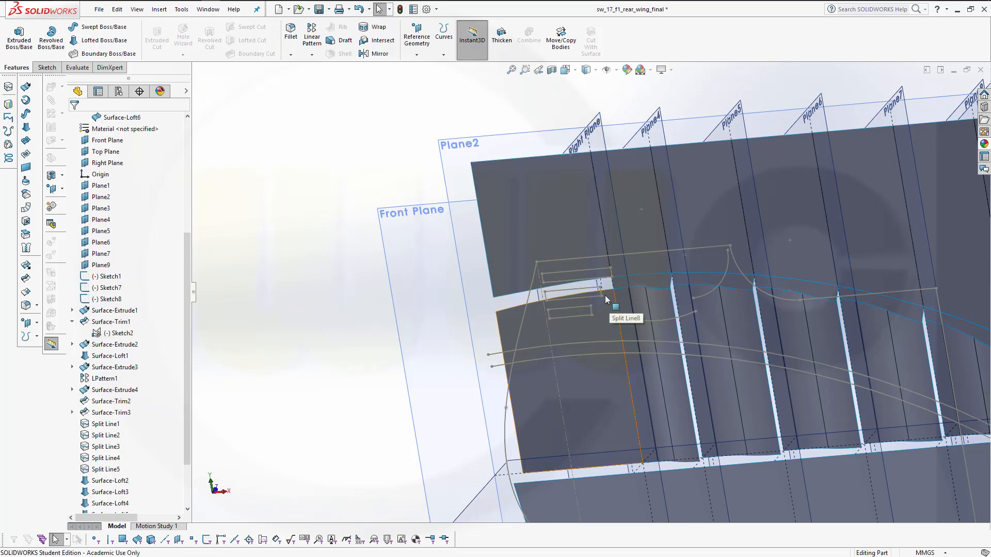
scroll(601, 294, "down", 3)
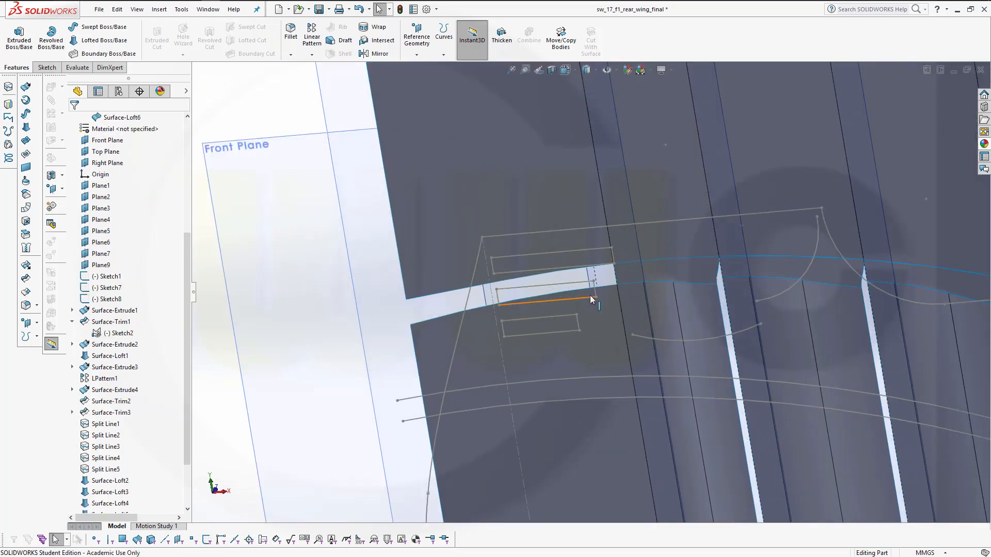
mouse_move(590, 295)
middle_mouse_down()
mouse_move(580, 268)
mouse_move(547, 324)
middle_mouse_up()
scroll(441, 339, "up", 2)
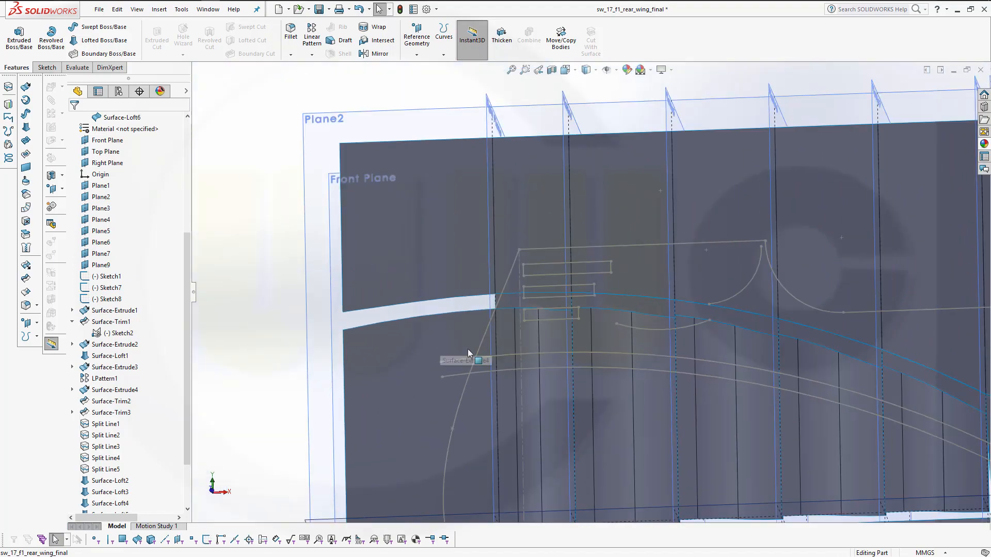
scroll(534, 356, "up", 1)
middle_click_drag(535, 356, 549, 361)
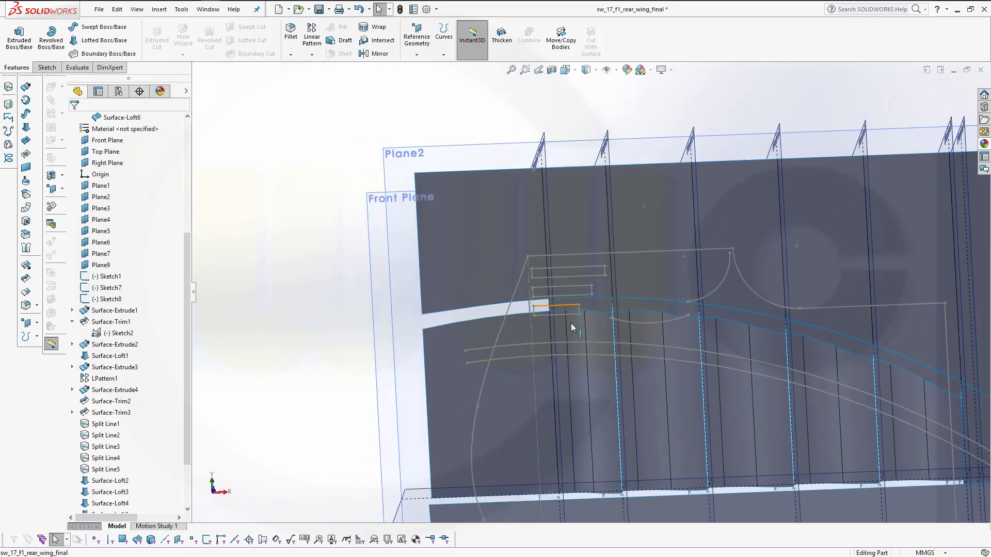
scroll(593, 311, "down", 5)
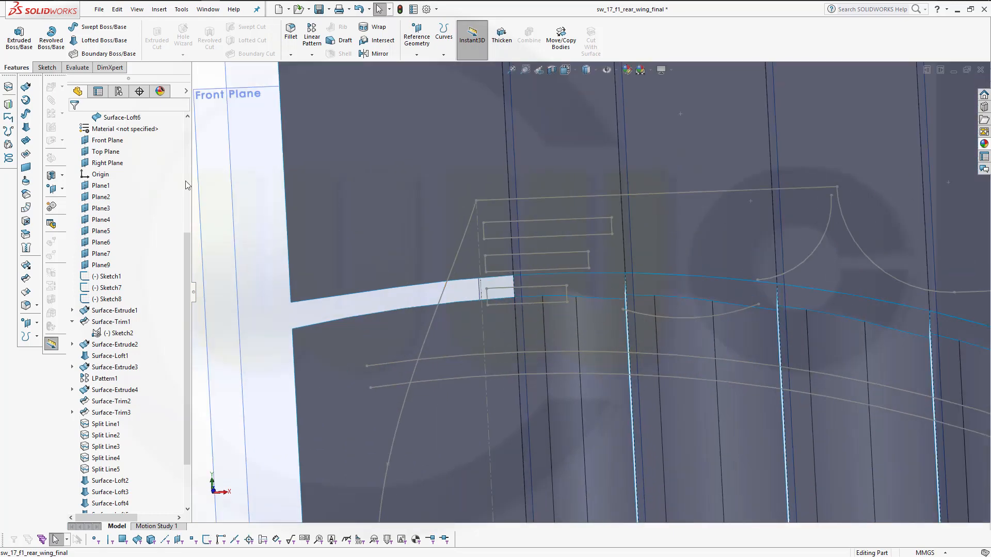
Turn on the curvature colour display and examine the transitions of the lofts between the upper surface and the strips
left_click(77, 67)
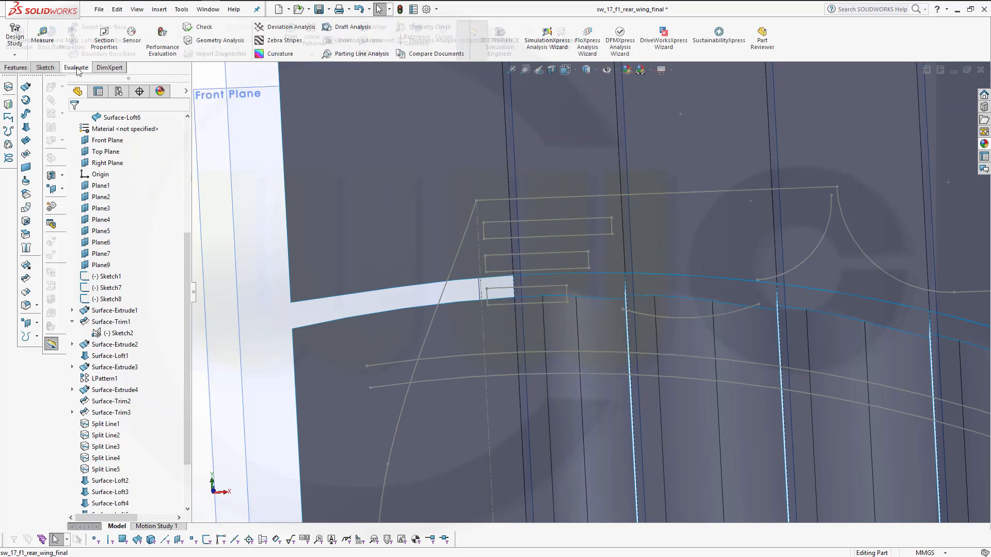
left_click(273, 54)
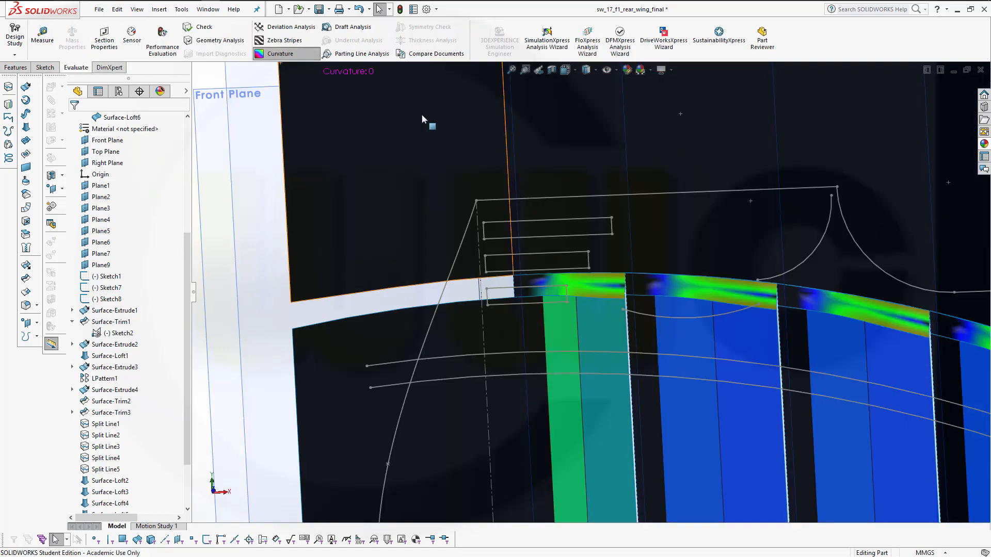
scroll(422, 120, "up", 2)
scroll(829, 342, "down", 5)
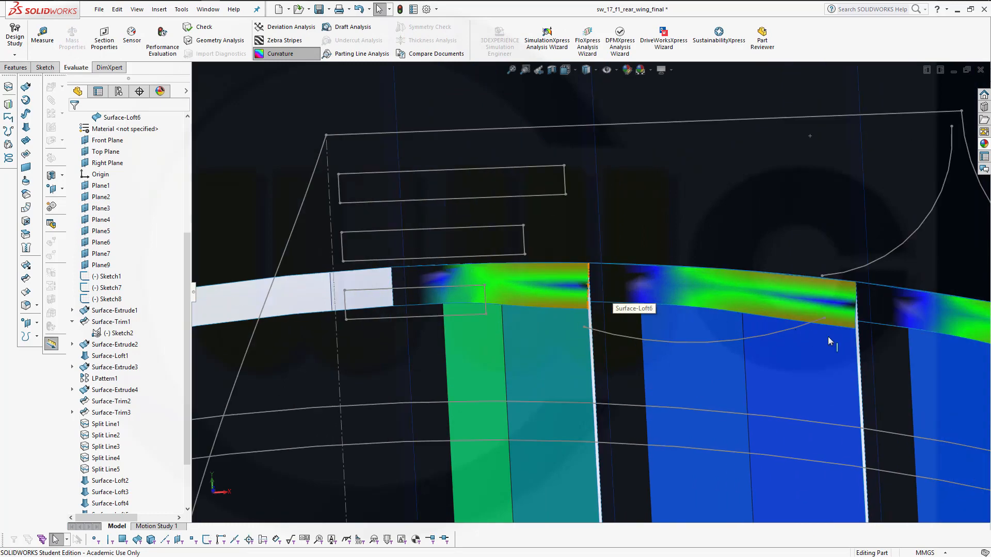
Check the curvature shading along the lofted transition strips, and turn off the curvature display
scroll(811, 338, "up", 2)
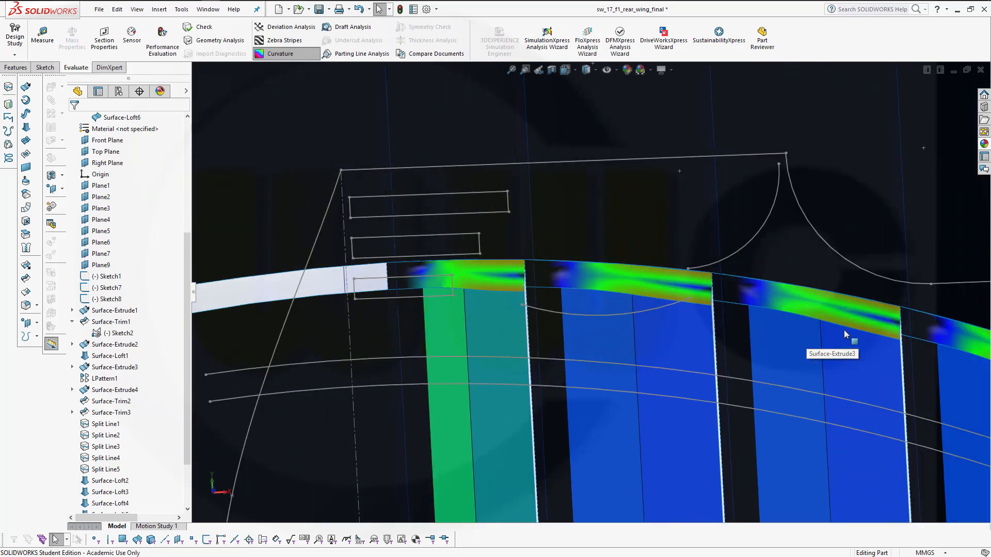
scroll(955, 351, "up", 3)
scroll(607, 315, "down", 3)
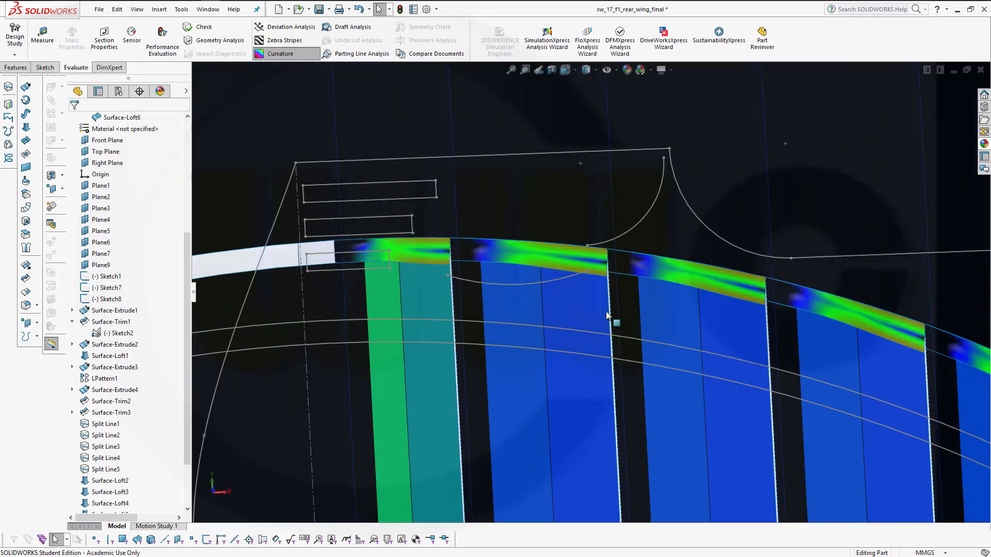
scroll(501, 289, "down", 4)
mouse_move(737, 270)
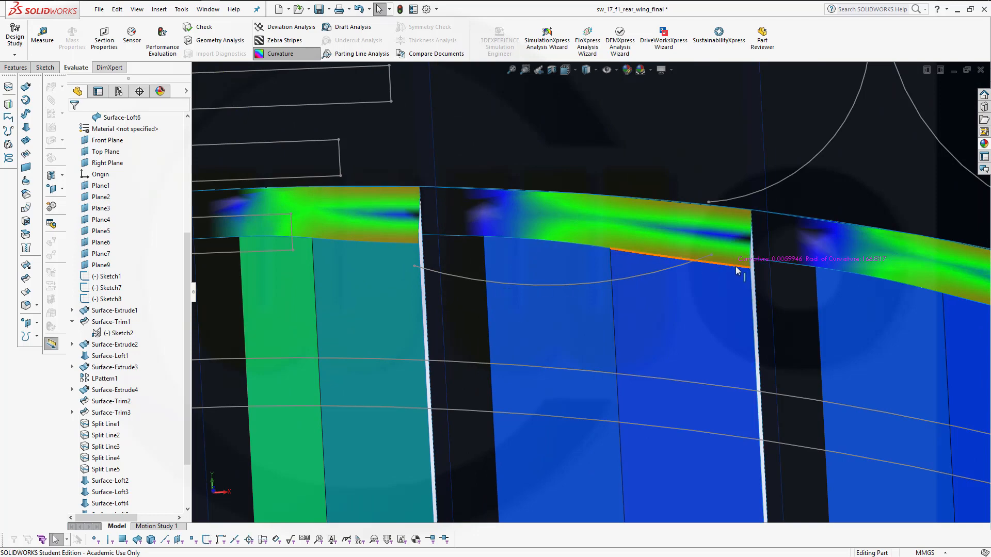
left_click(374, 244)
scroll(374, 244, "up", 3)
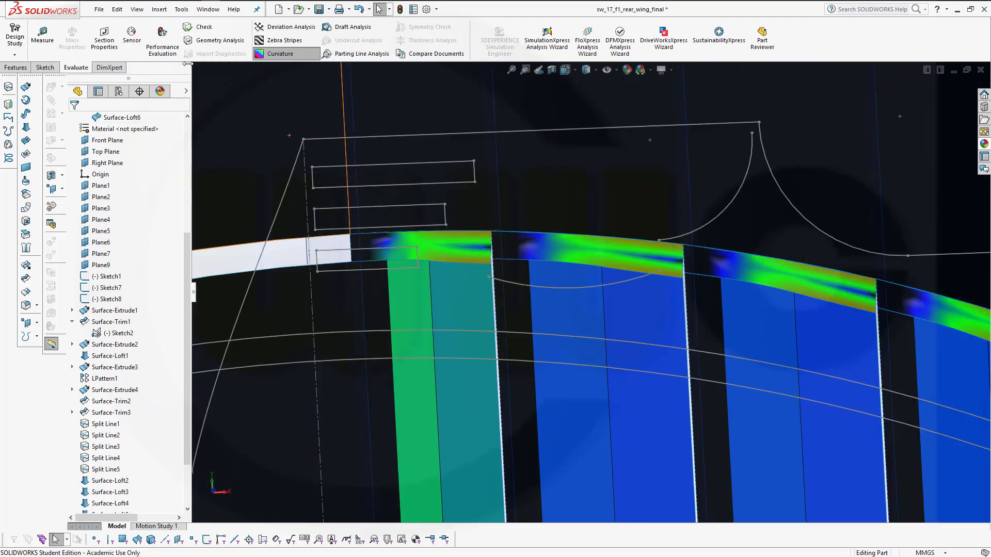
left_click(276, 53)
scroll(347, 189, "up", 4)
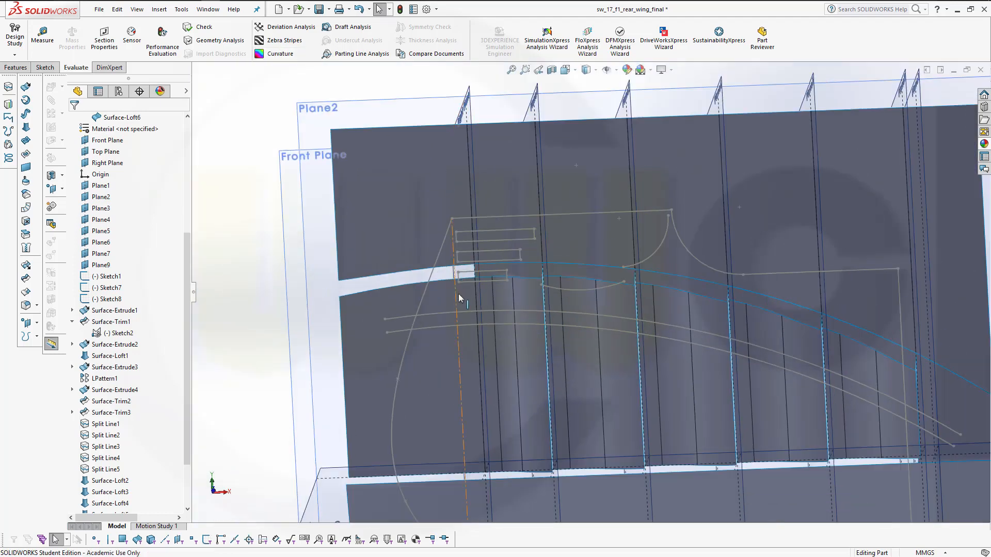
Start a surface loft across the remaining open gap, with the two upper edges grouped as an open profile and the lower edge as second profile
middle_click_drag(458, 294, 469, 302)
scroll(472, 291, "up", 3)
scroll(473, 291, "down", 4)
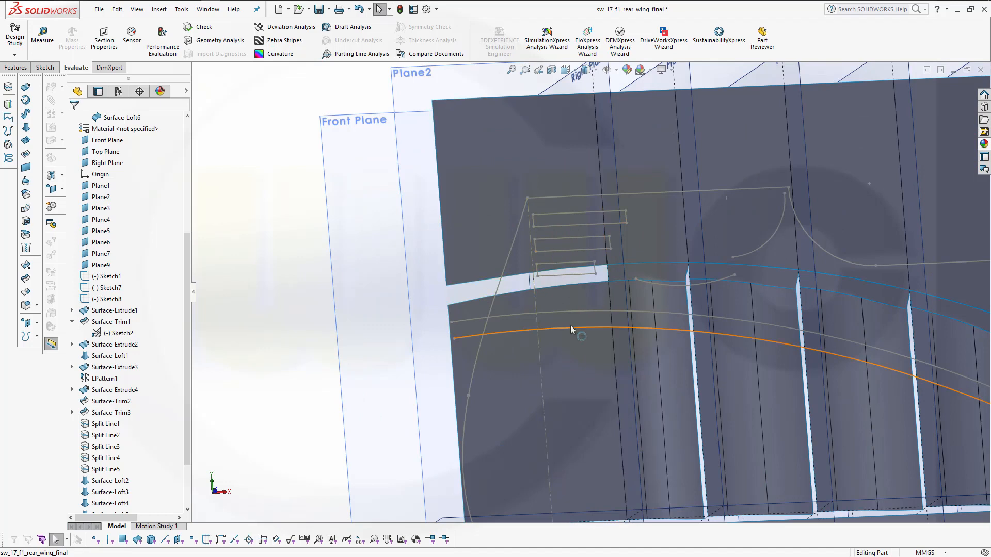
scroll(578, 321, "up", 3)
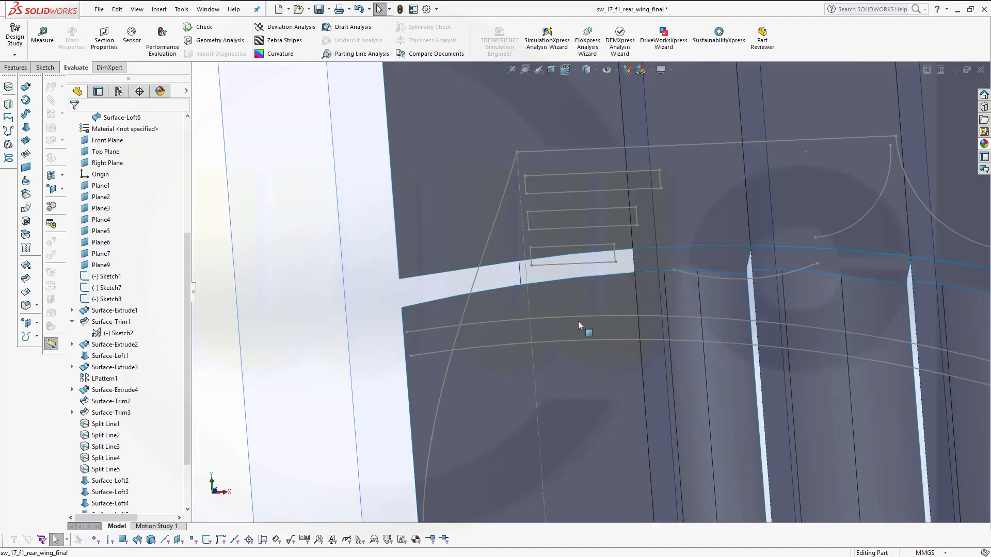
scroll(589, 319, "up", 2)
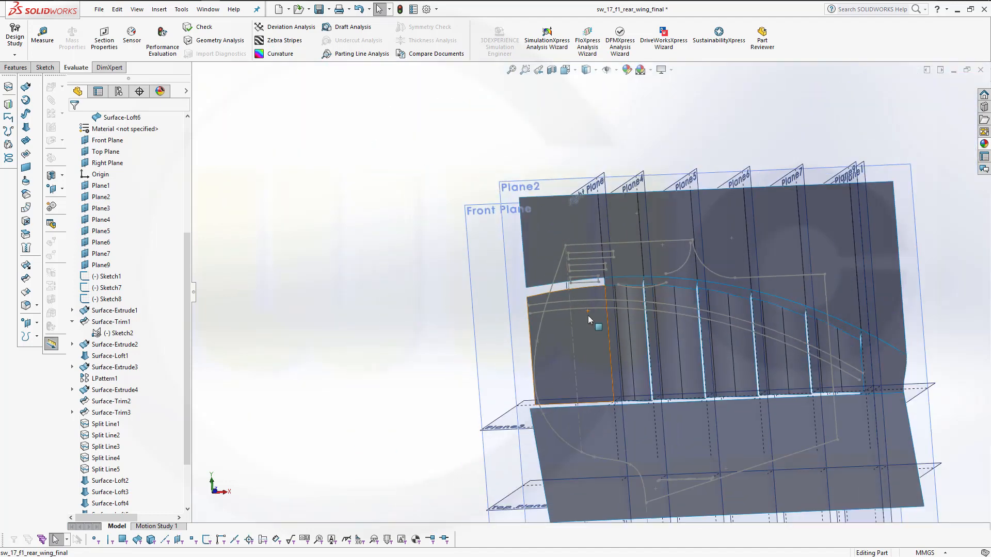
left_click(25, 127)
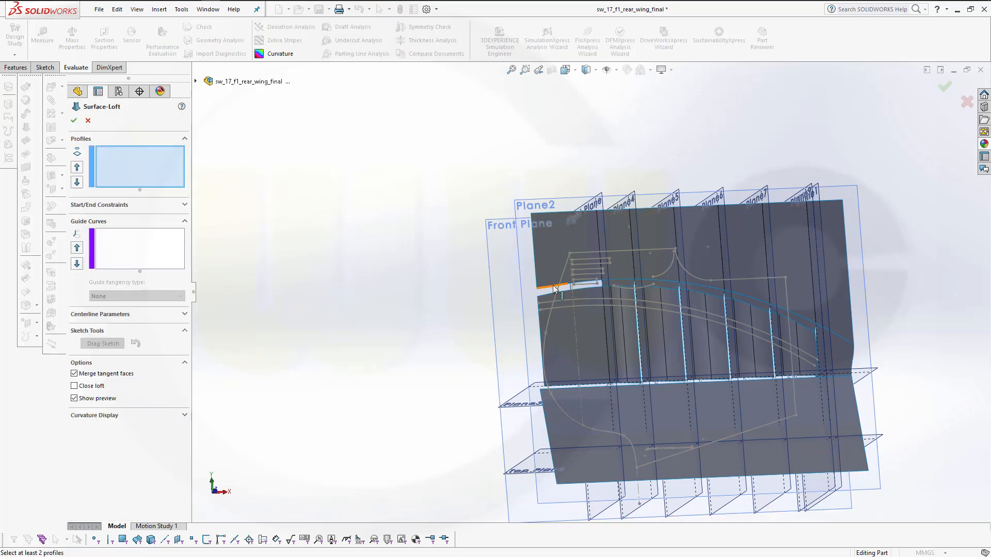
scroll(554, 288, "down", 5)
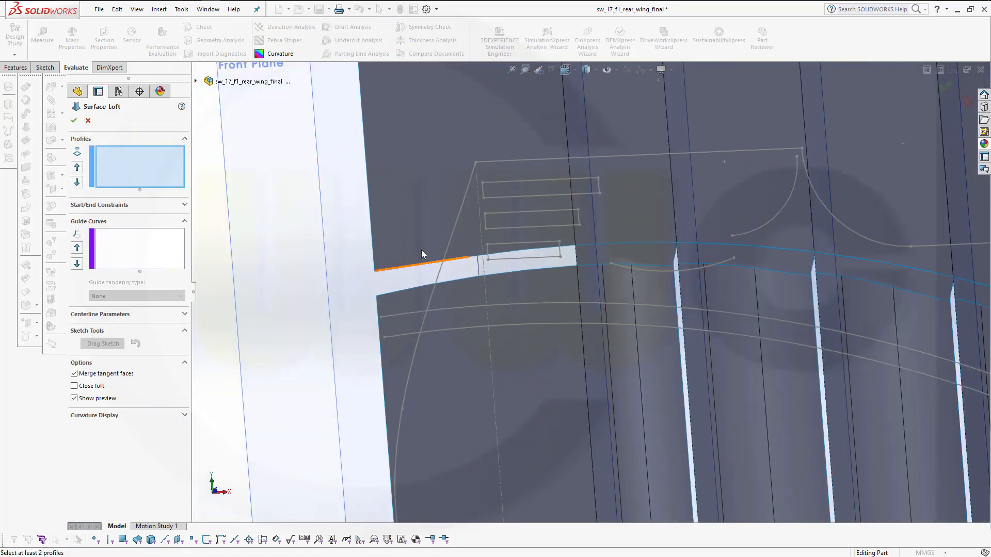
right_click(230, 198)
left_click(303, 226)
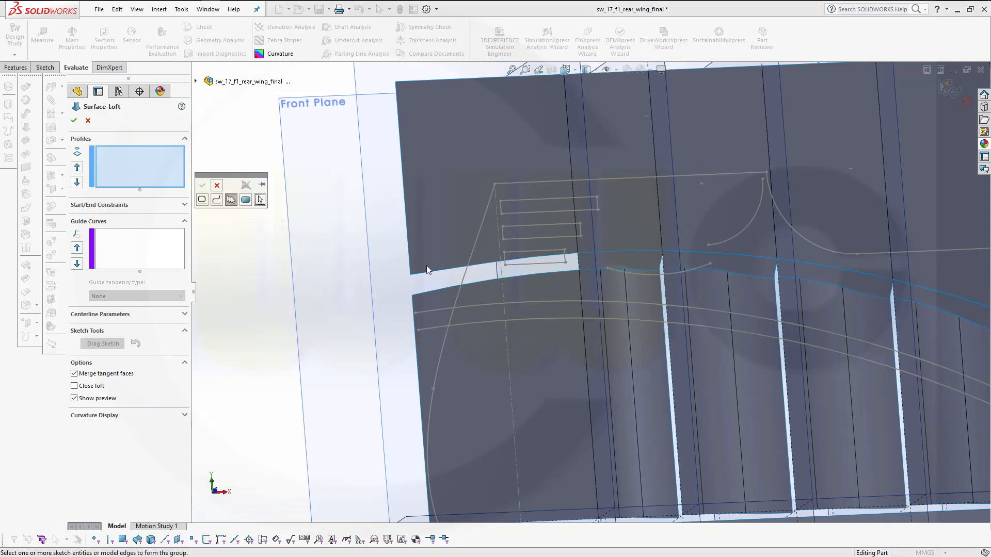
left_click(434, 274)
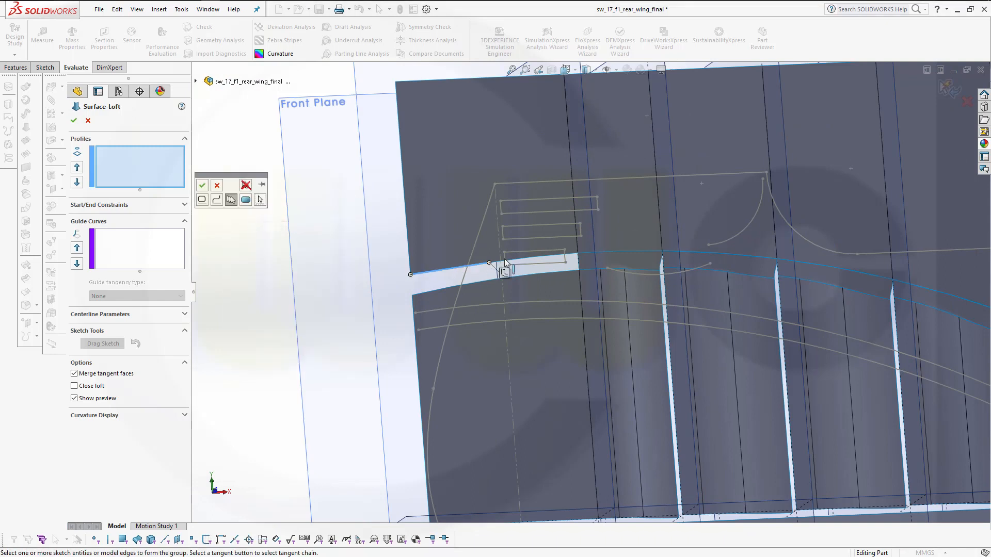
left_click(534, 260)
left_click(206, 189)
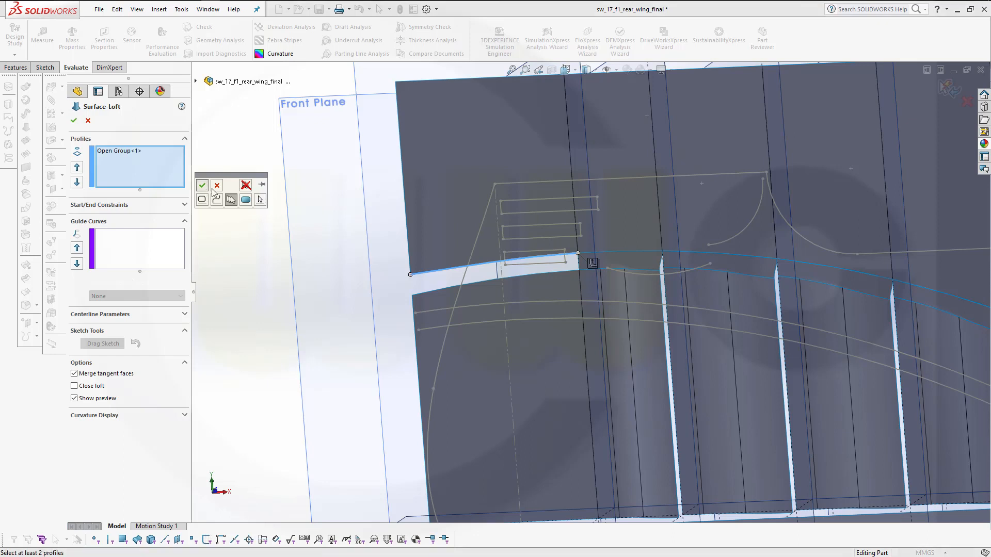
left_click(438, 292)
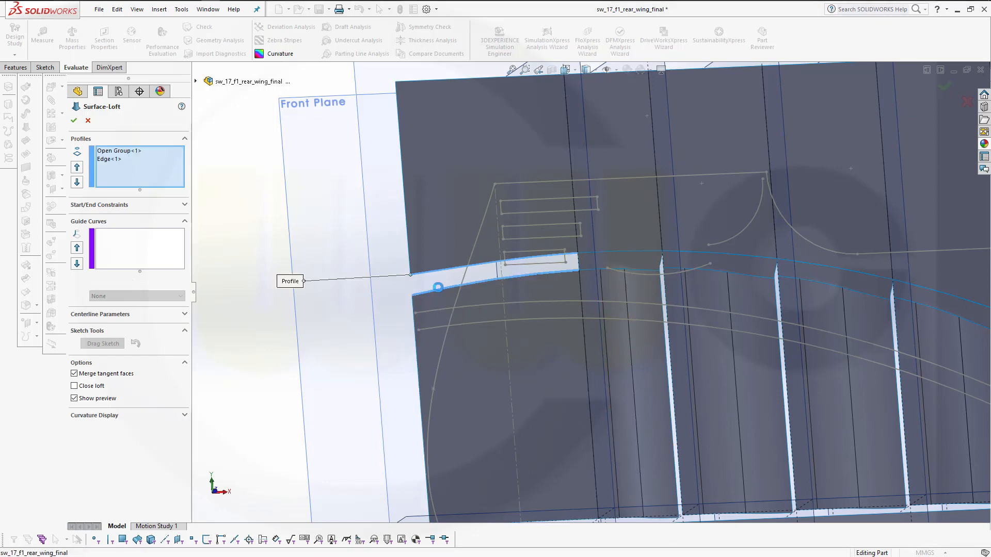
Set the loft's start and end constraints to Tangency To Face with length 1, and create the surface
left_click(185, 206)
left_click(175, 228)
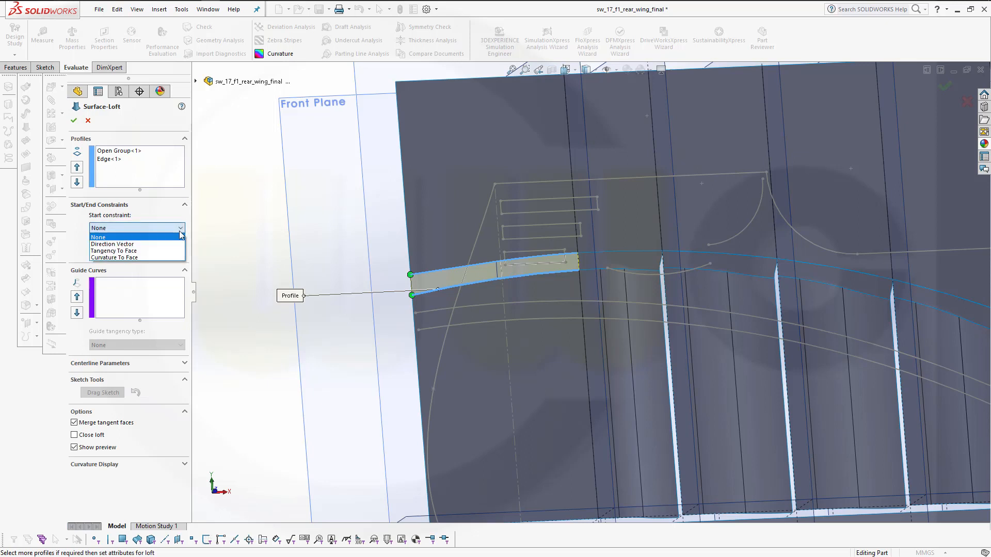
left_click(173, 251)
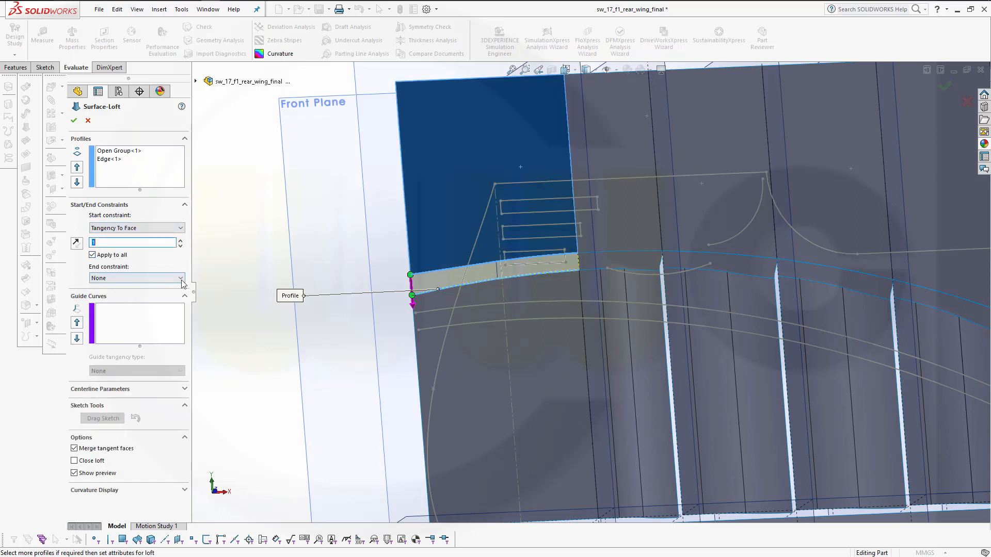
left_click(181, 279)
left_click(154, 302)
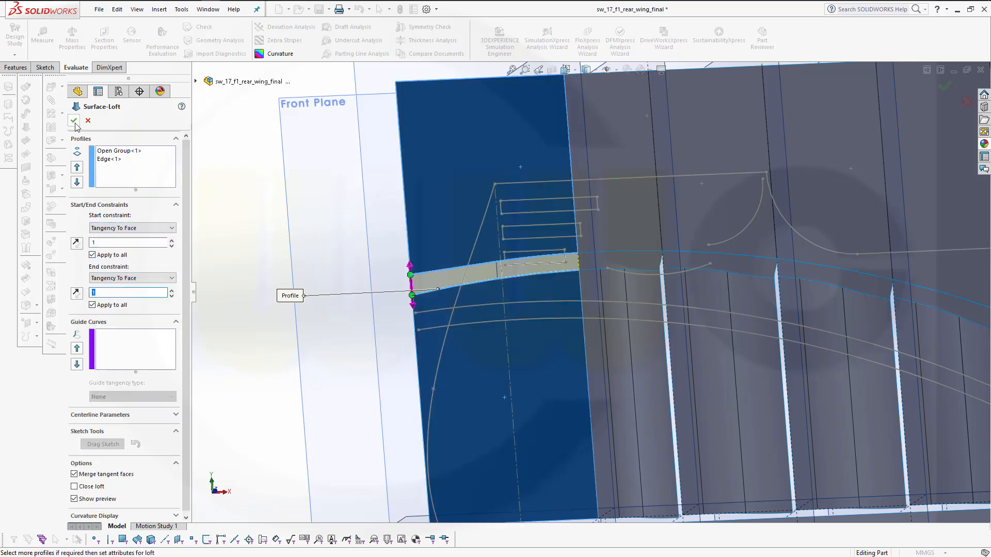
left_click(73, 121)
Examine the filled gap and the overall wing surfaces from several angles
middle_click_drag(327, 221, 479, 184)
scroll(797, 238, "up", 5)
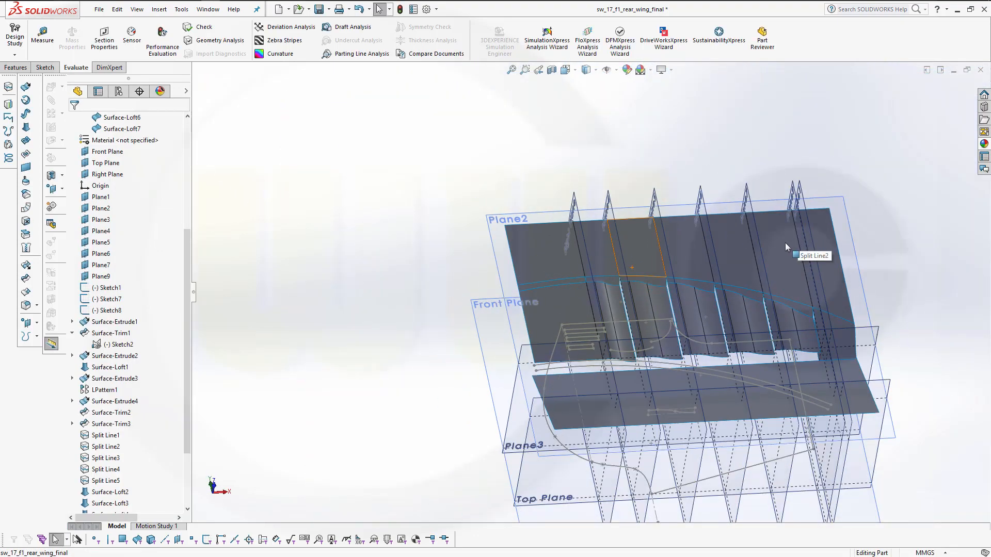
middle_click_drag(785, 247, 743, 248)
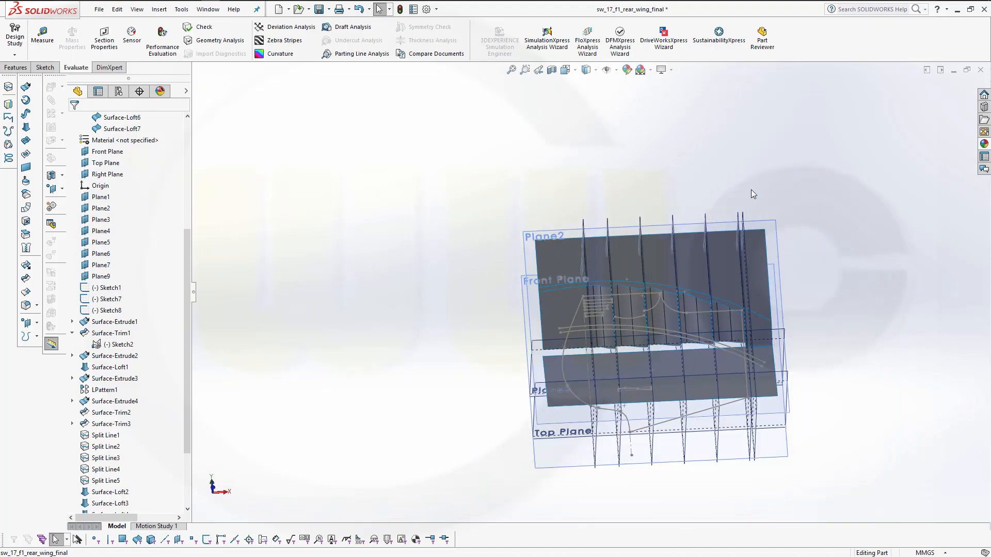
scroll(751, 191, "down", 2)
scroll(707, 293, "down", 2)
scroll(598, 309, "up", 3)
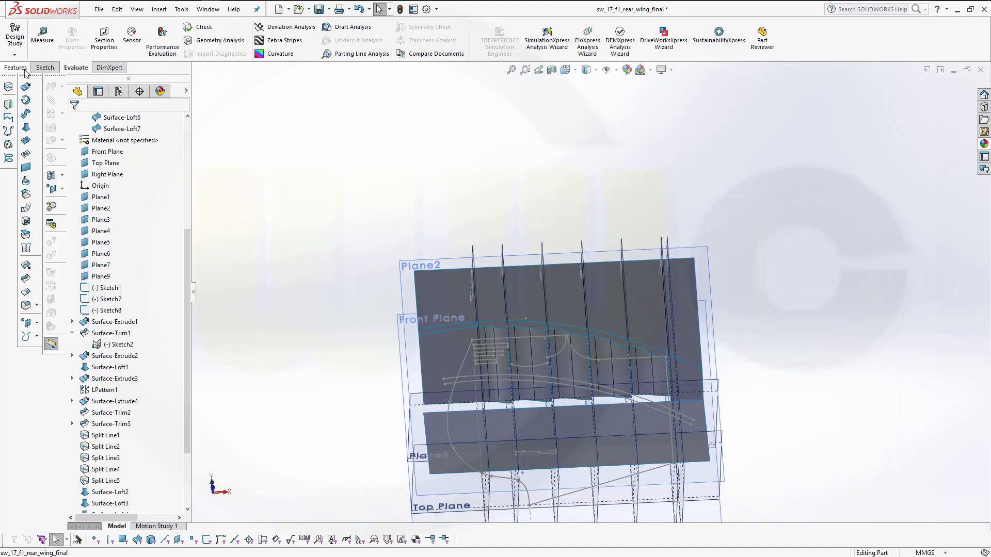
Try thickening Surface-Loft6 by 5 mm in place of the preselected loft surface, and undo the thickening
left_click(45, 68)
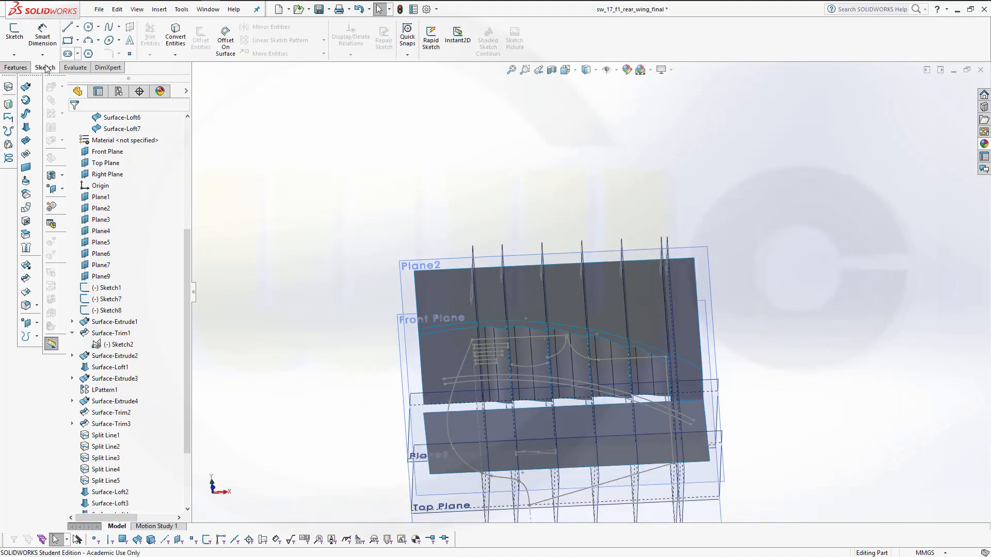
left_click(17, 67)
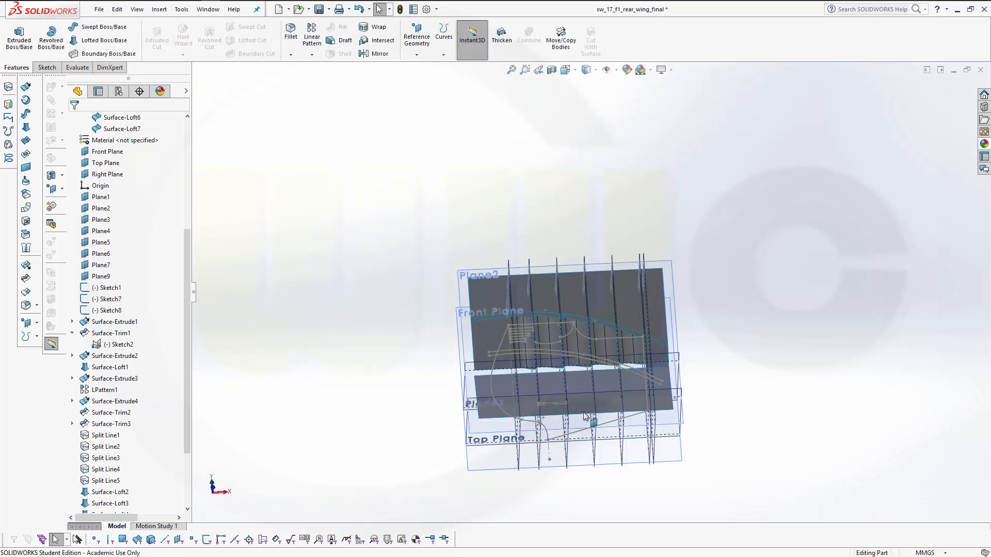
scroll(561, 365, "down", 2)
scroll(547, 325, "up", 3)
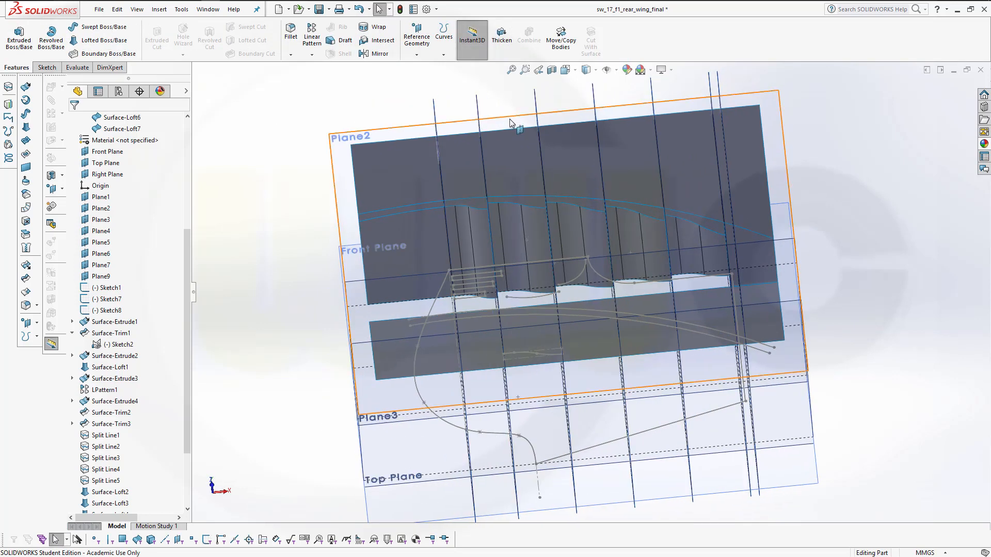
left_click(508, 32)
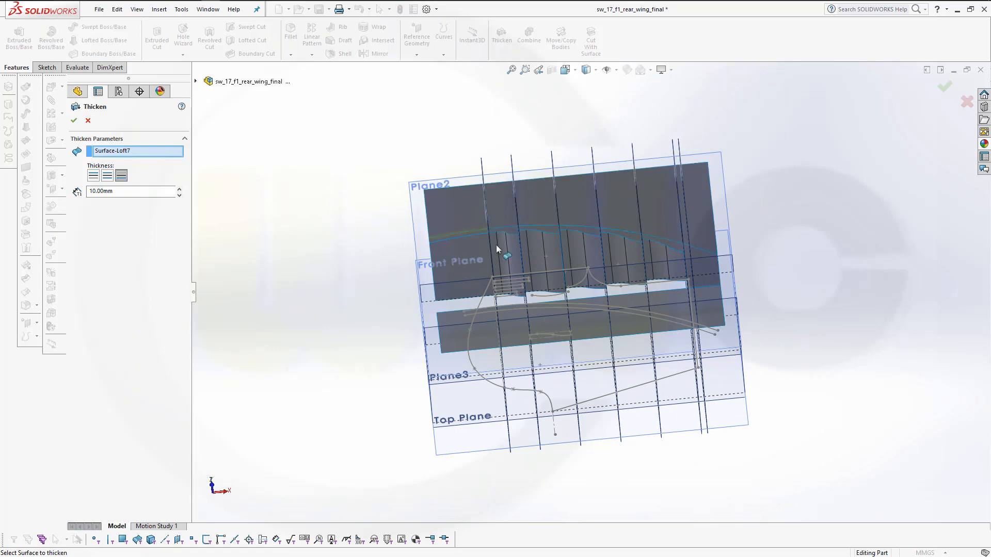
scroll(496, 250, "down", 2)
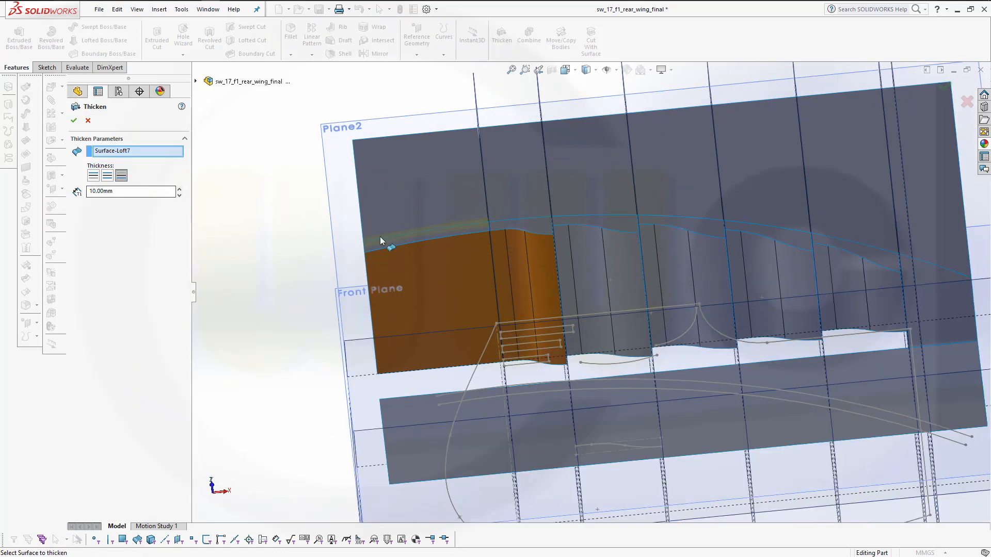
left_click(452, 231)
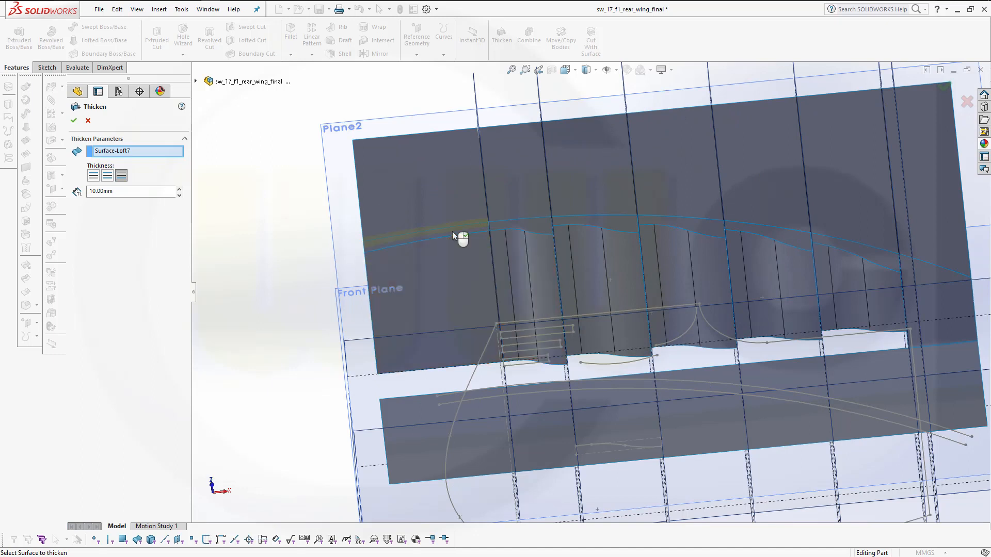
right_click(130, 154)
left_click(157, 173)
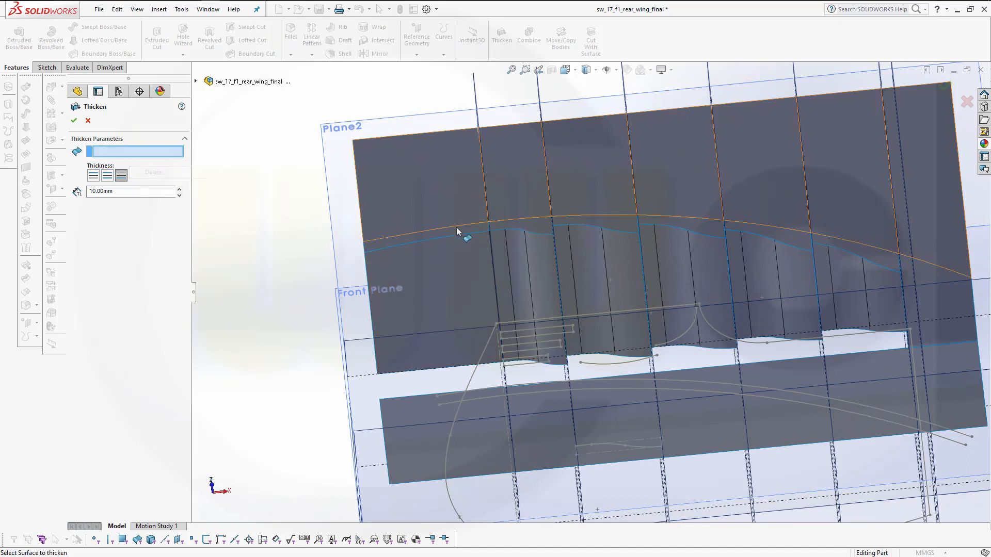
left_click(534, 220)
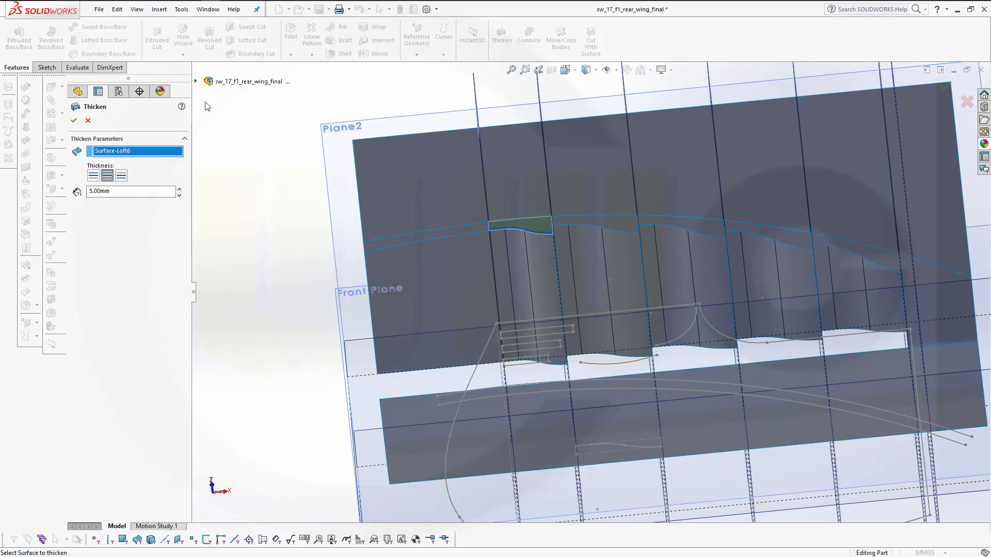
left_click(75, 122)
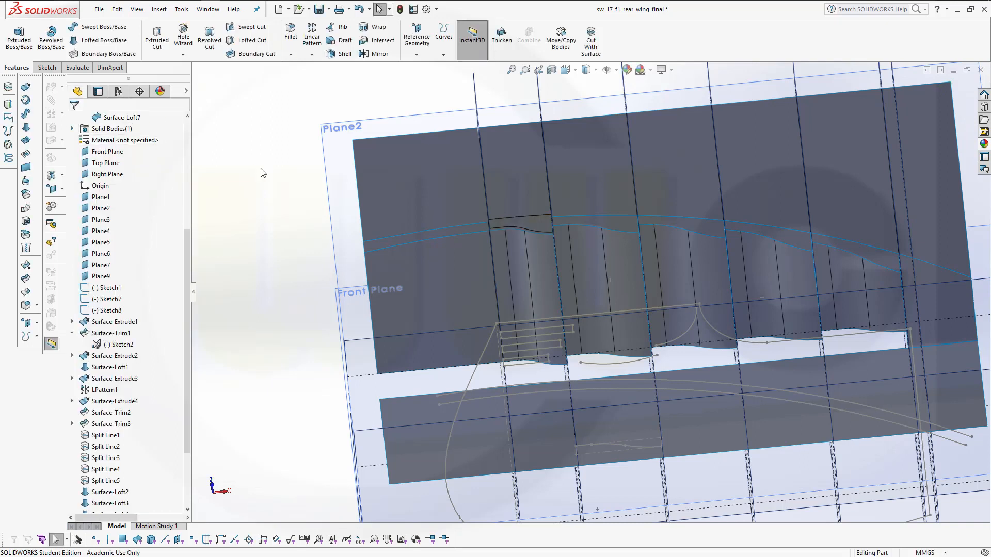
key("ctrl+z")
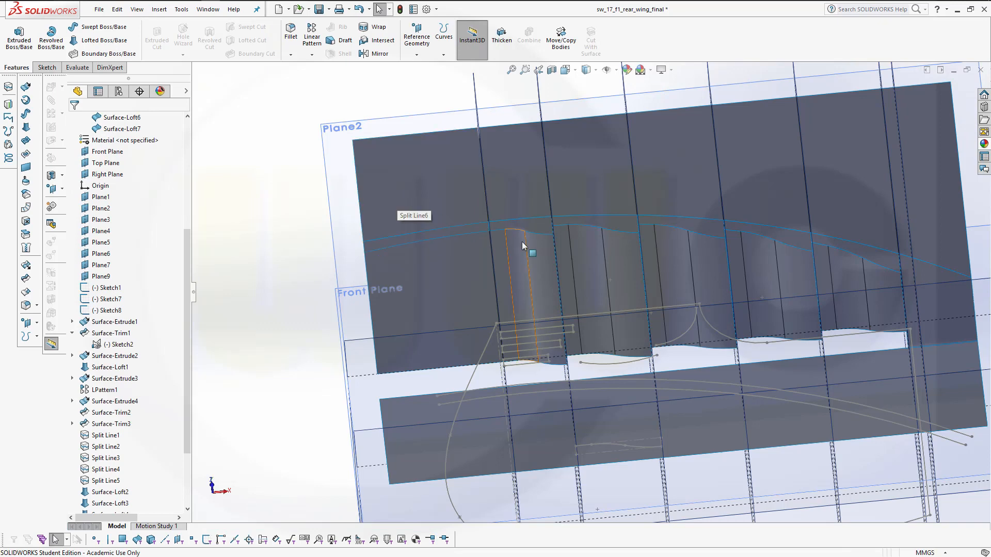
scroll(689, 249, "up", 1)
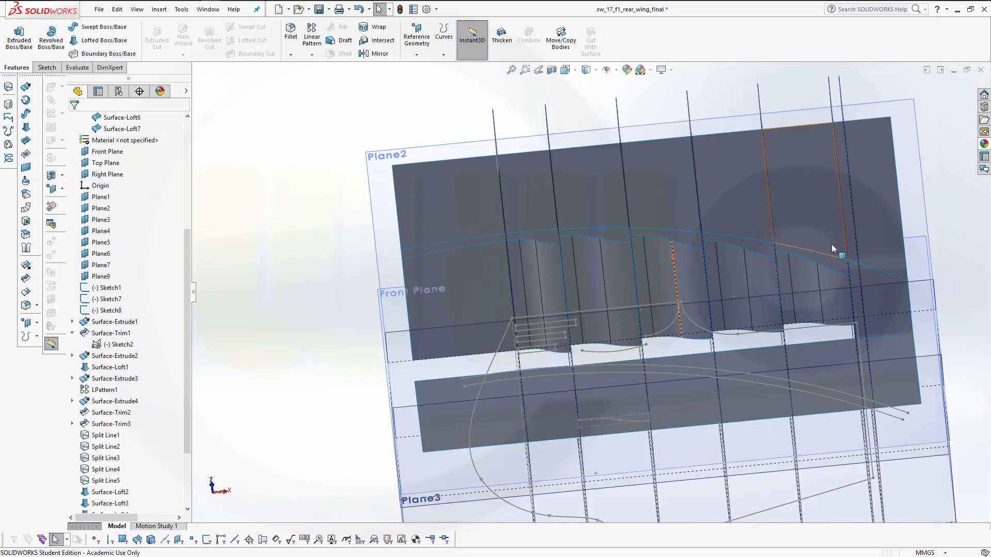
scroll(831, 243, "up", 1)
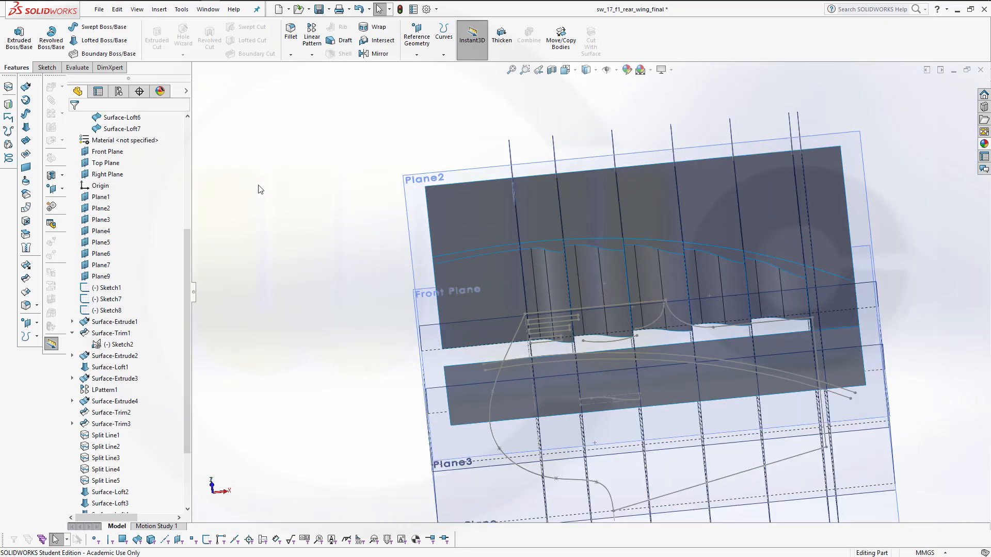
left_click(51, 299)
left_click(491, 225)
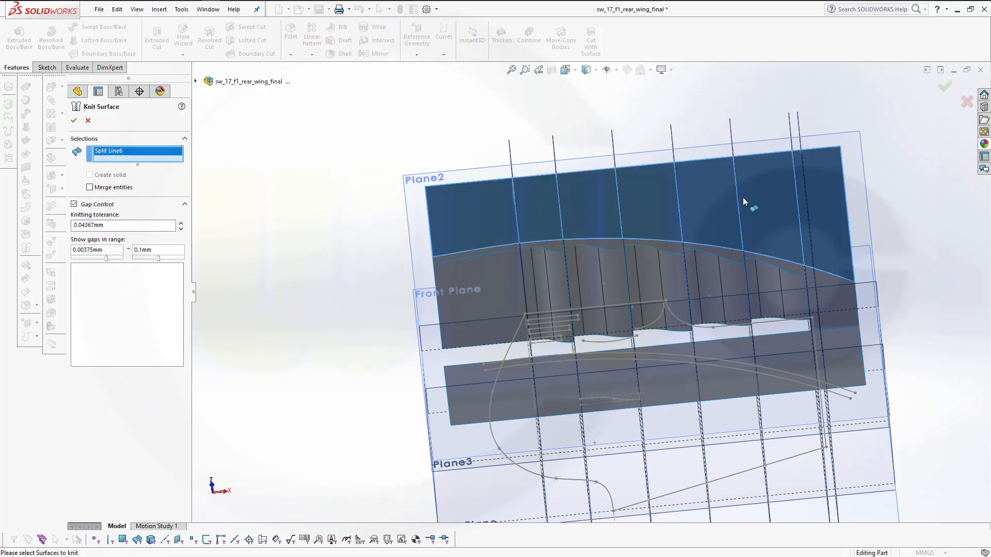
left_click(833, 300)
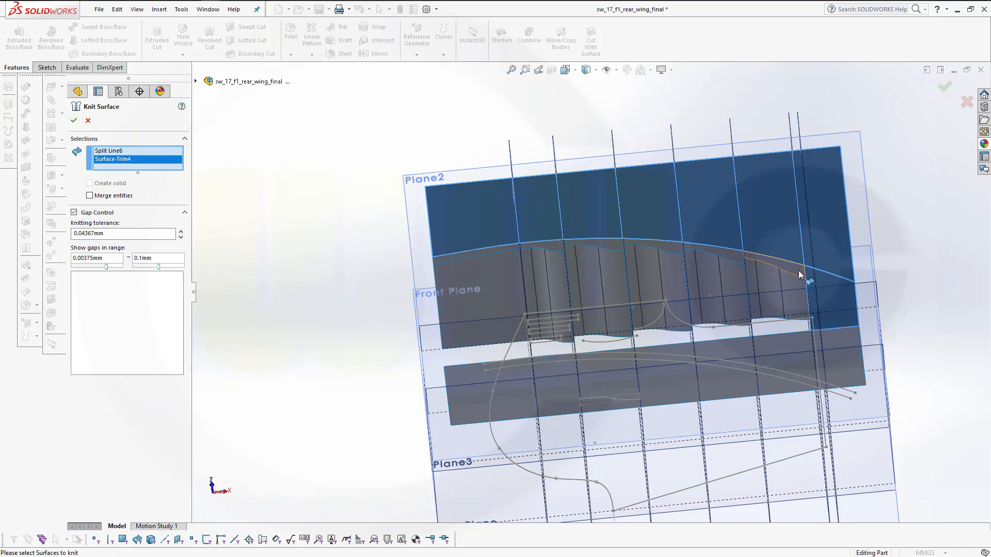
left_click(780, 284)
left_click(733, 255)
left_click(710, 284)
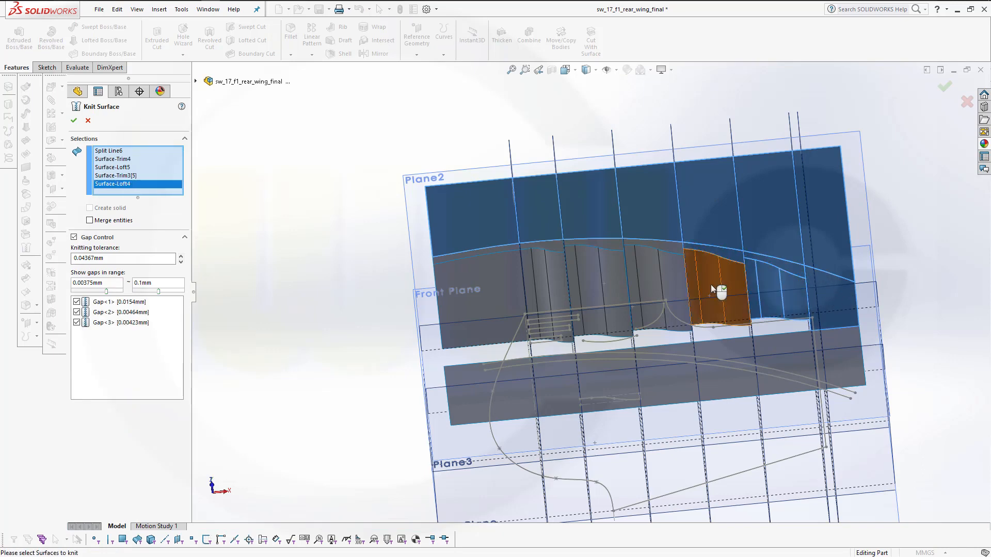
left_click(656, 246)
left_click(645, 274)
left_click(599, 243)
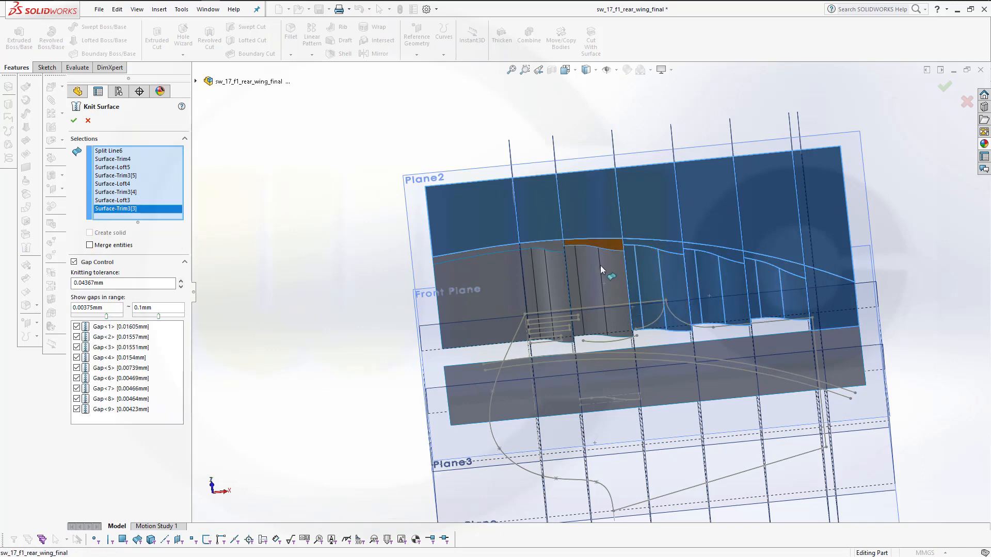
left_click(599, 266)
left_click(557, 251)
left_click(553, 260)
left_click(504, 263)
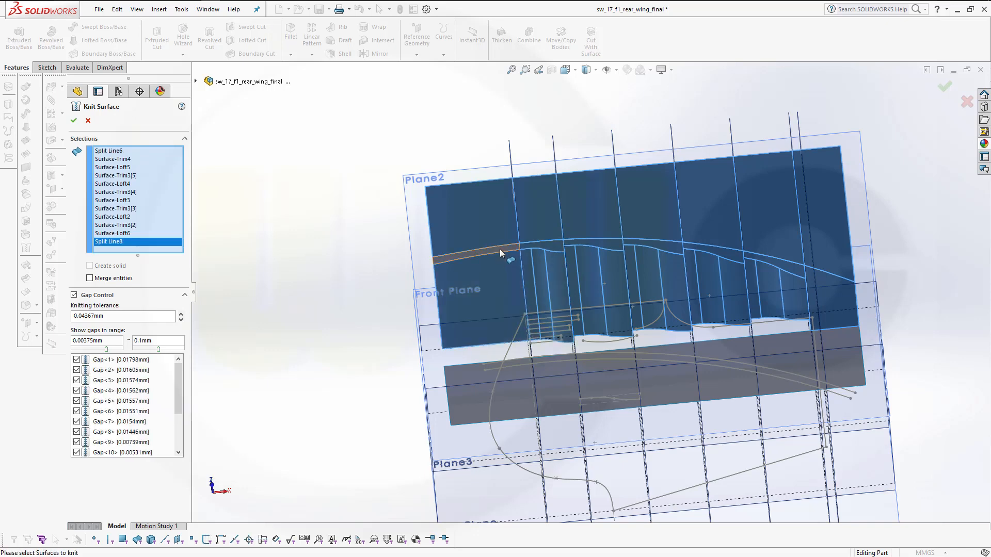
left_click(498, 248)
left_click(495, 283)
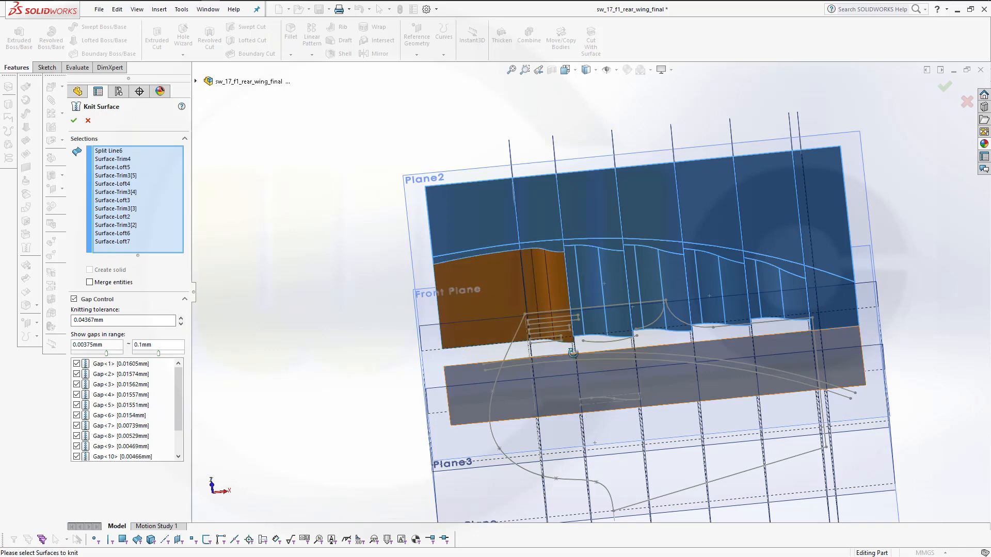
middle_click_drag(573, 353, 591, 413)
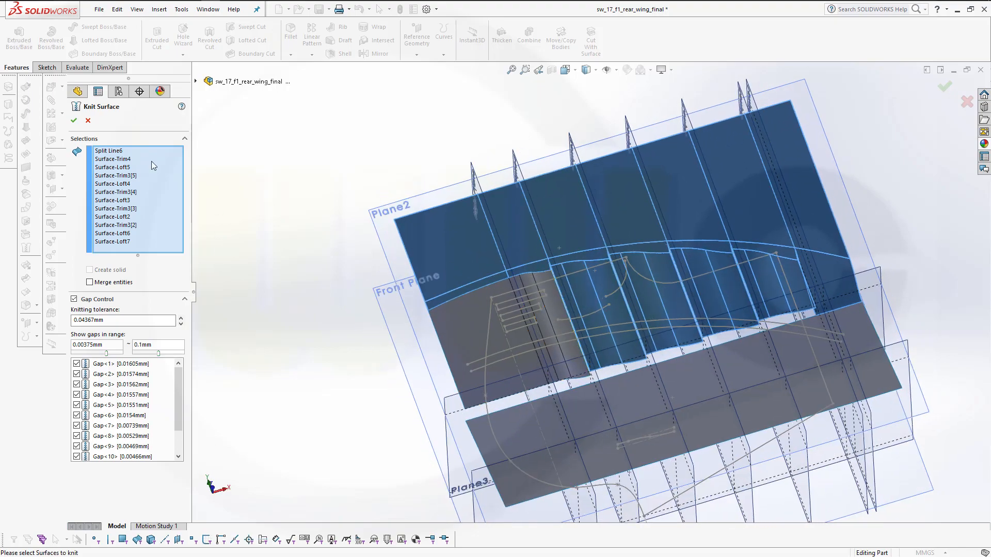
left_click(88, 120)
Try hiding the surface body that contains the Split Line8 face beside the slatted wing section, and undo the hiding
scroll(534, 216, "down", 3)
scroll(550, 342, "up", 4)
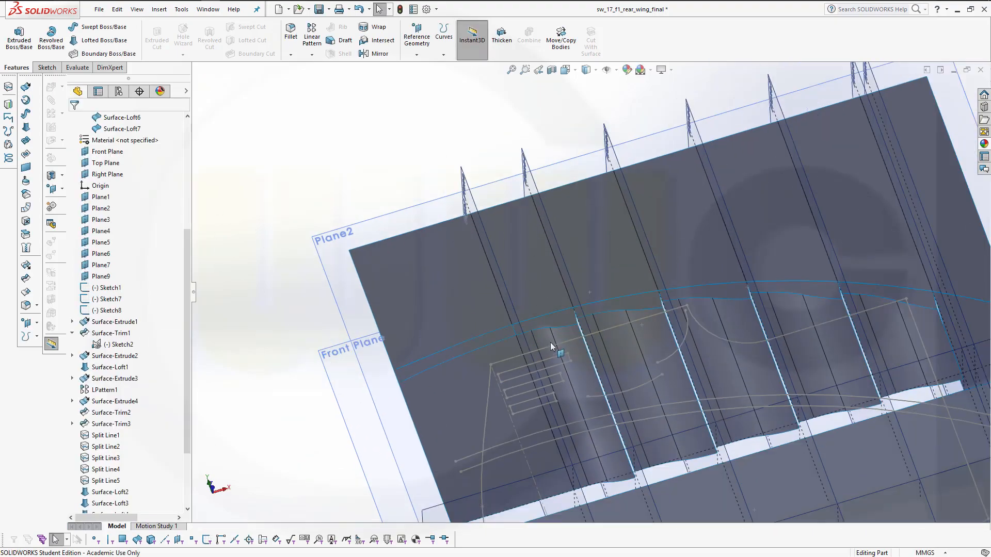
middle_click_drag(579, 416, 560, 361)
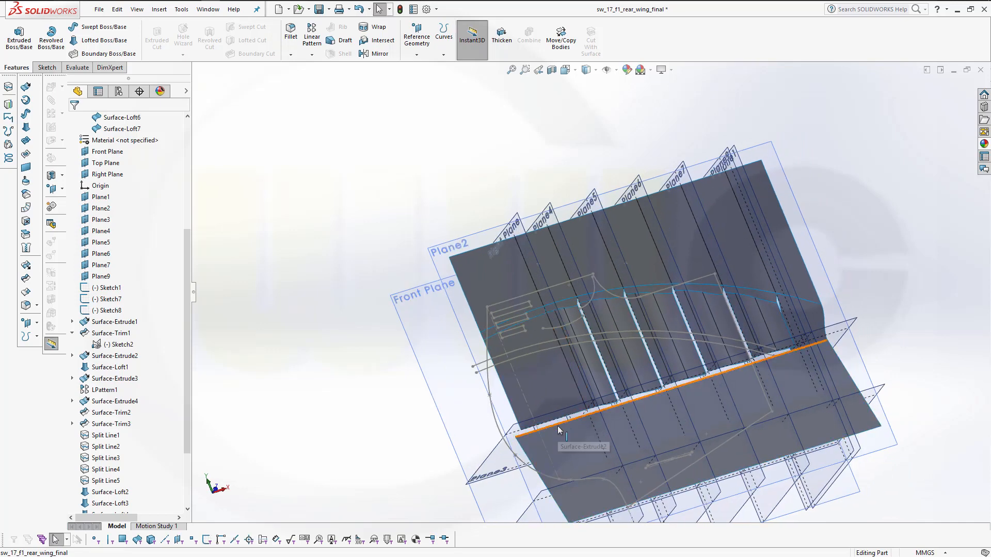
scroll(562, 373, "up", 1)
scroll(568, 369, "down", 4)
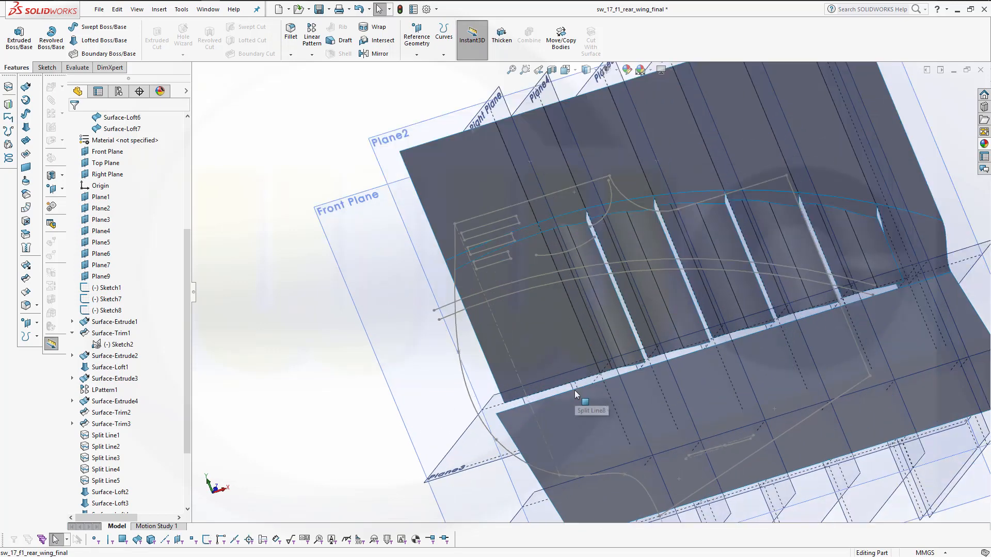
left_click(530, 311)
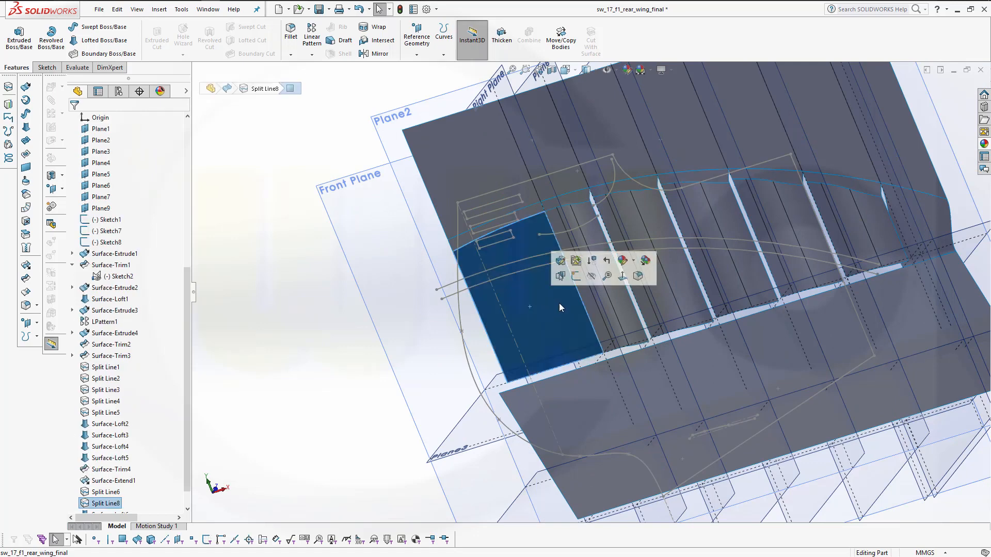
left_click(590, 278)
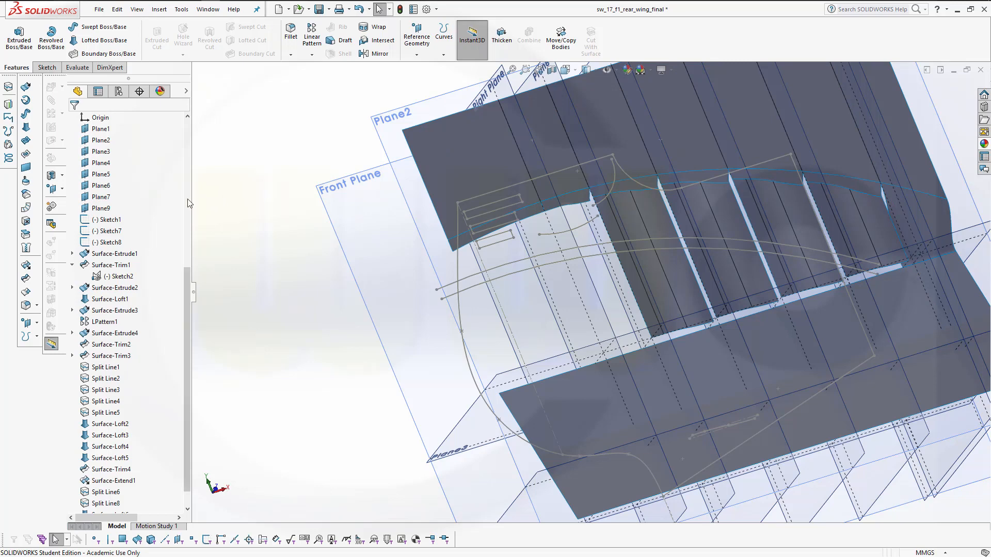
key("ctrl+z")
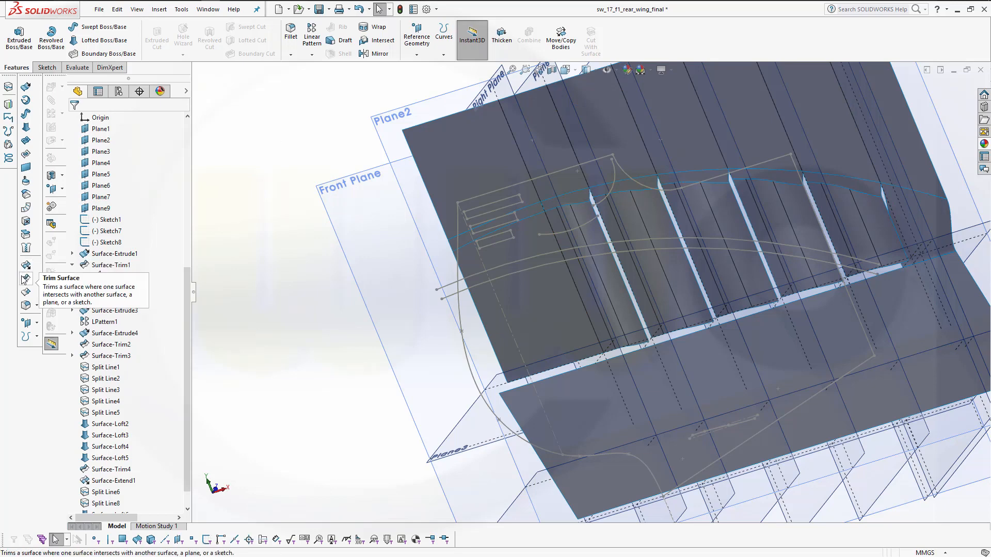
Hide the surface body containing the Split Line8 face to expose the opening between the upper and lower wing surfaces
scroll(624, 240, "down", 3)
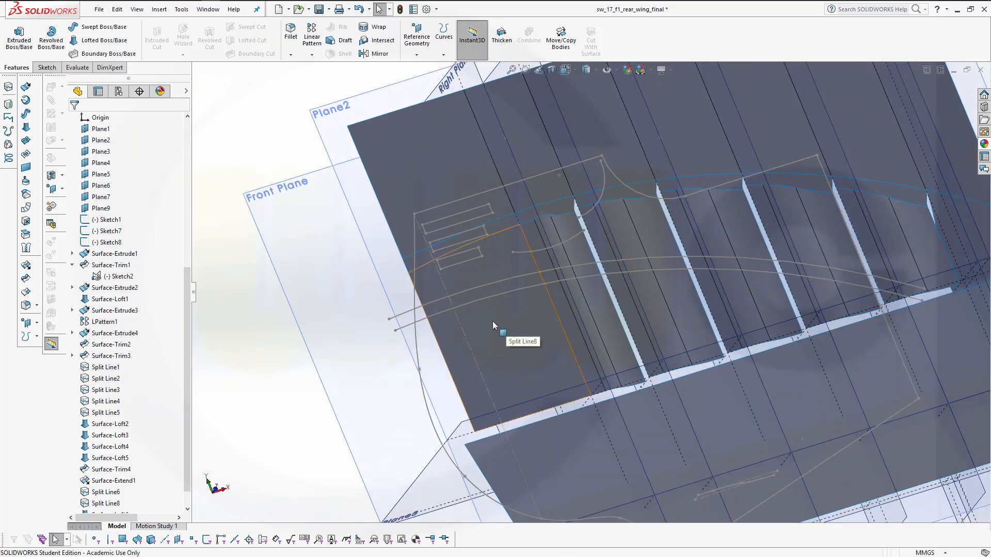
right_click(492, 320)
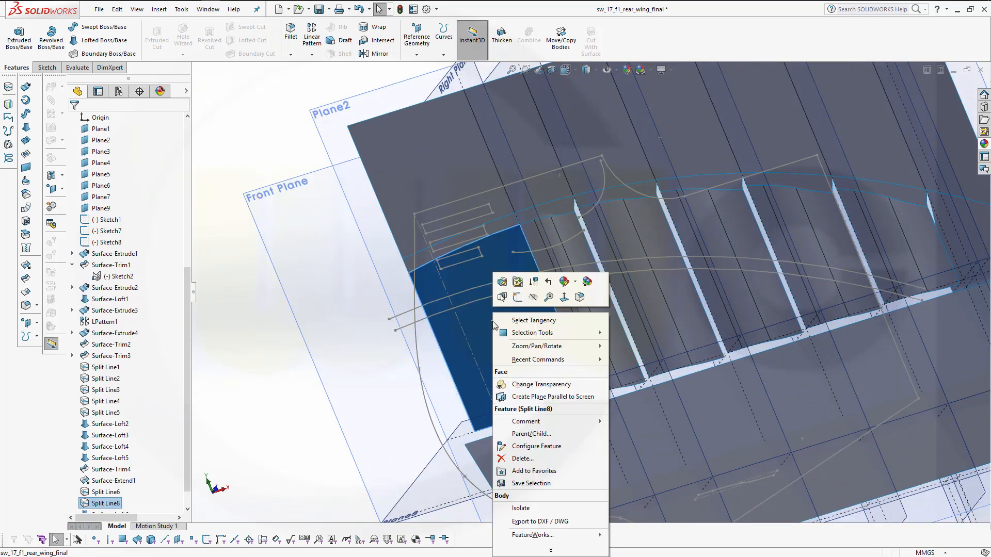
left_click(534, 298)
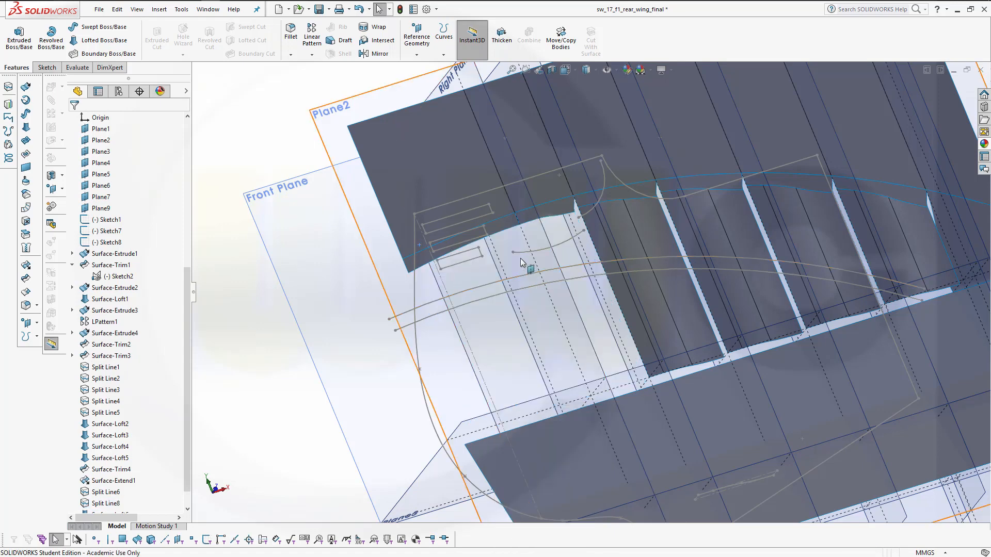
mouse_move(520, 258)
middle_mouse_down()
mouse_move(524, 219)
mouse_move(518, 254)
middle_mouse_up()
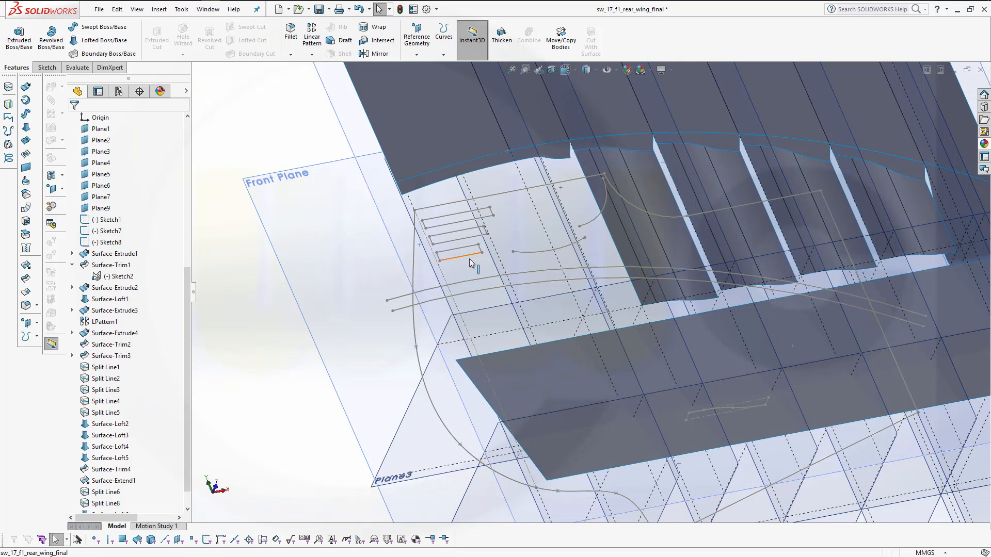
middle_click_drag(469, 259, 471, 315)
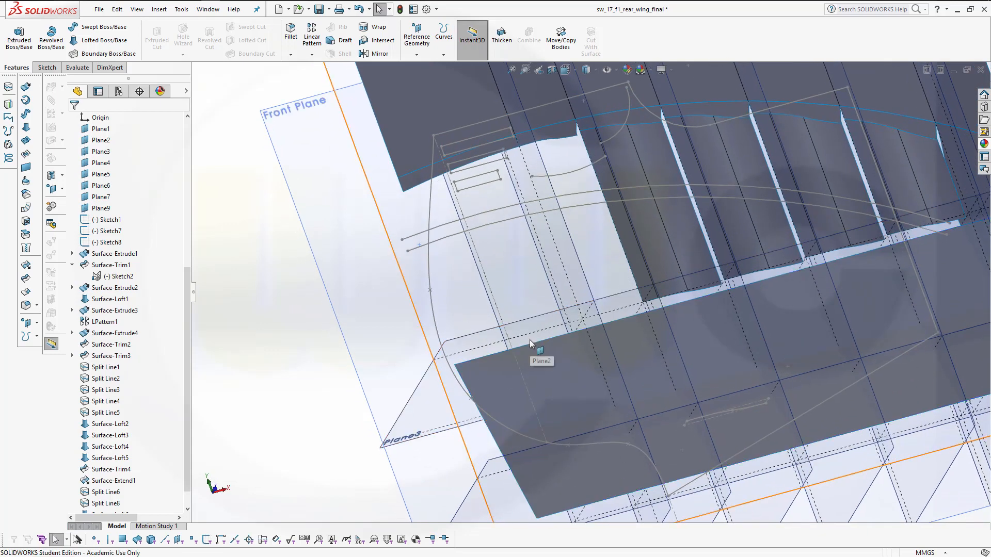
left_click(381, 210)
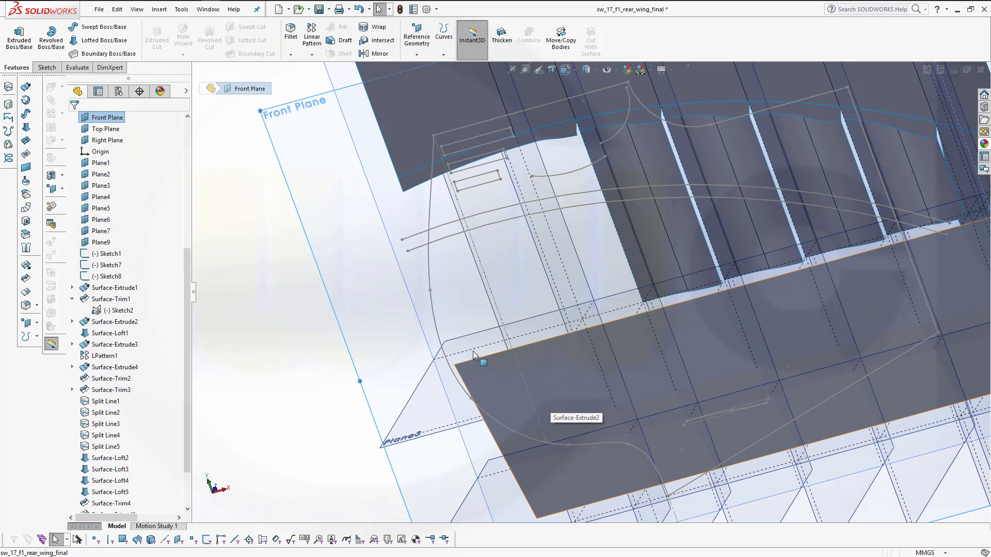
left_click(245, 201)
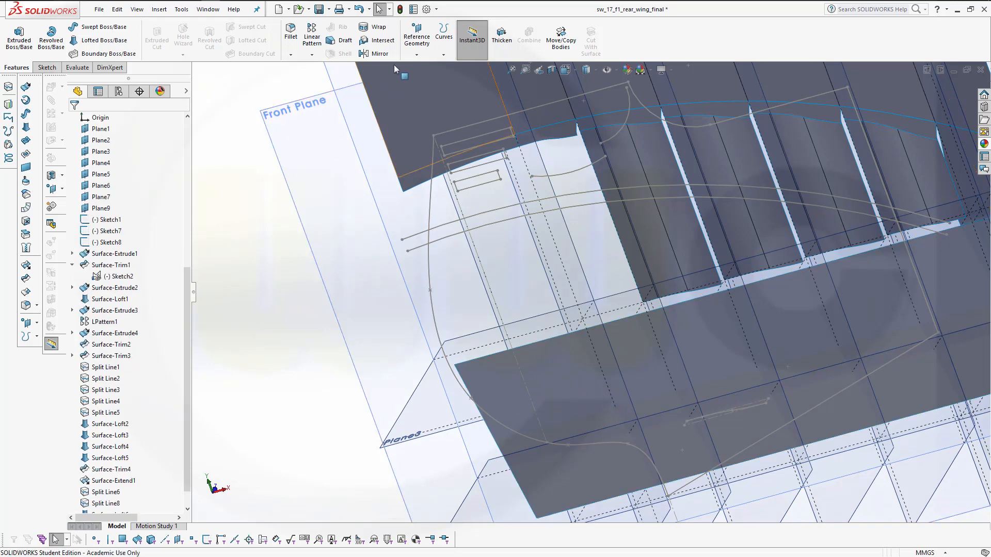
Split the face of the lower extruded surface with an Intersection split line, using the Right Plane as splitting tool
left_click(443, 54)
left_click(458, 71)
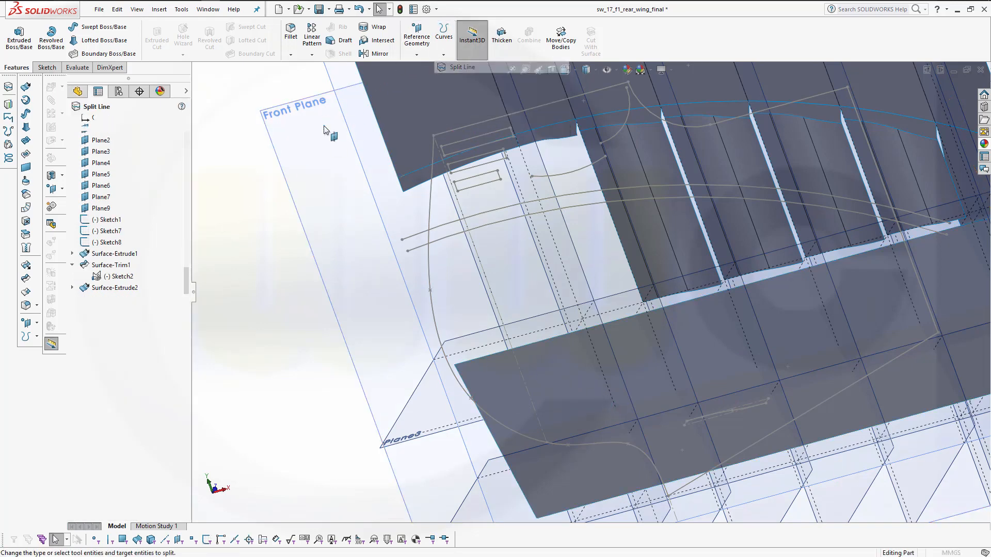
left_click(572, 244)
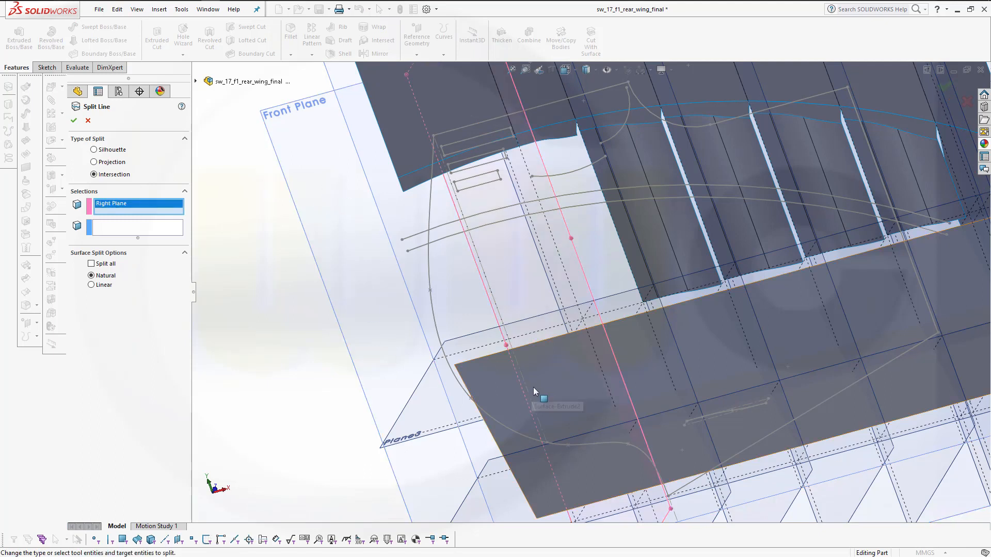
left_click(129, 228)
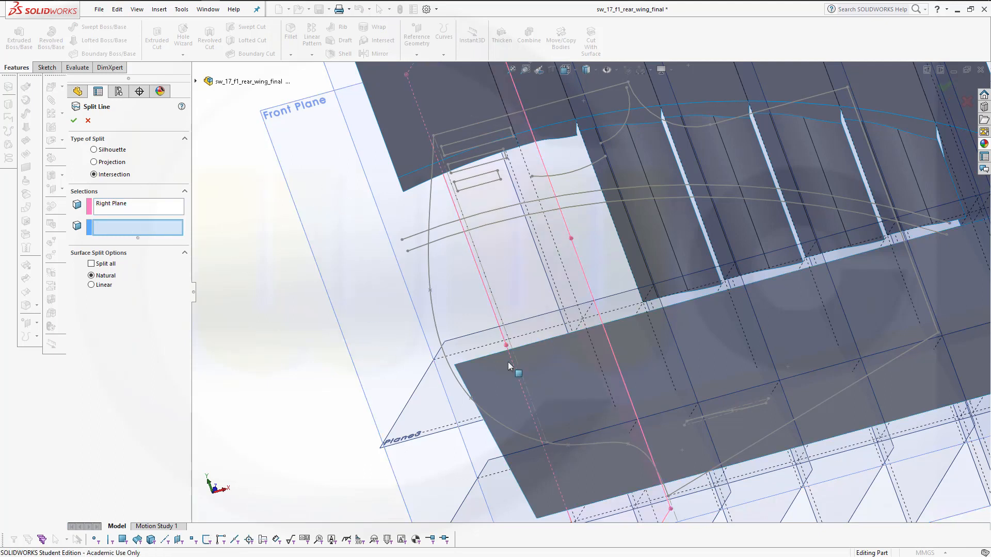
left_click(550, 394)
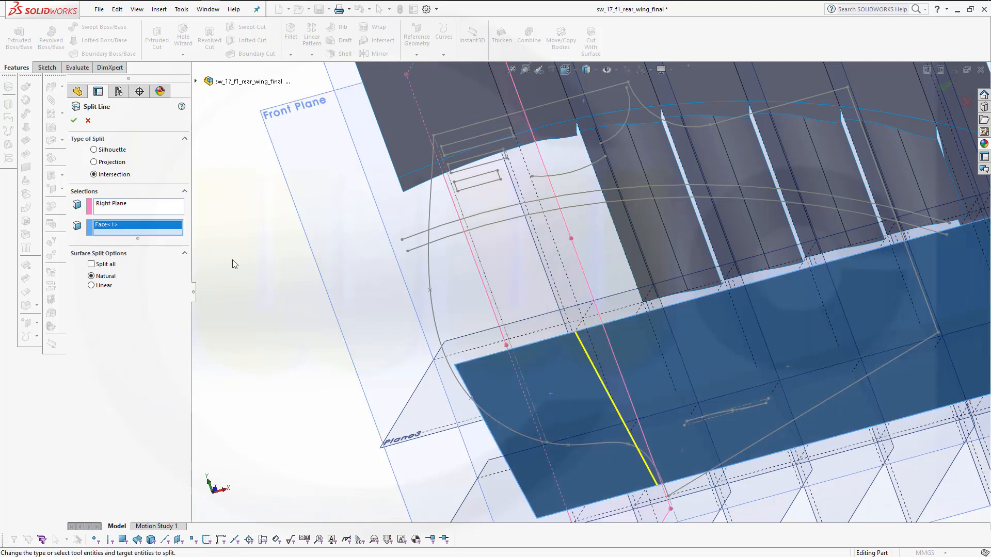
left_click(74, 122)
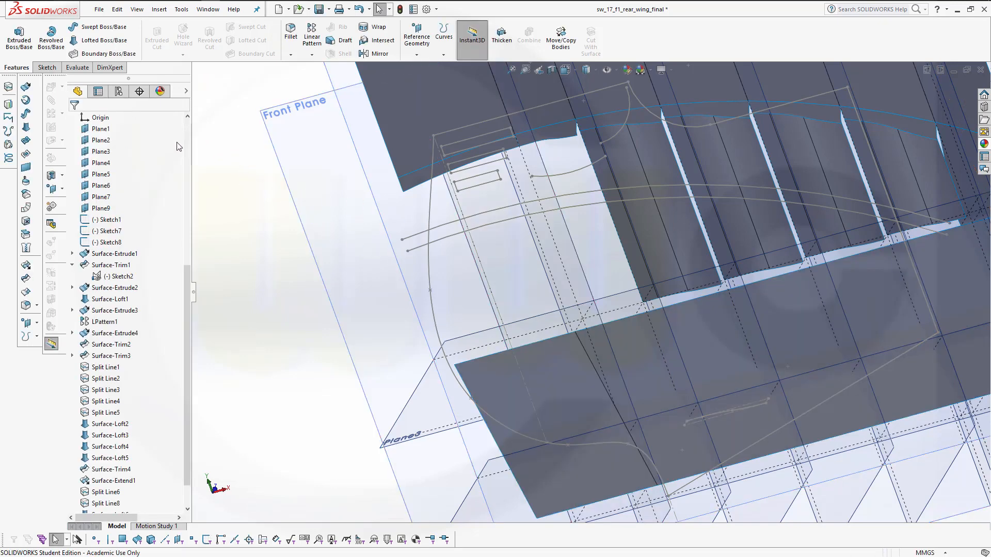
left_click(25, 127)
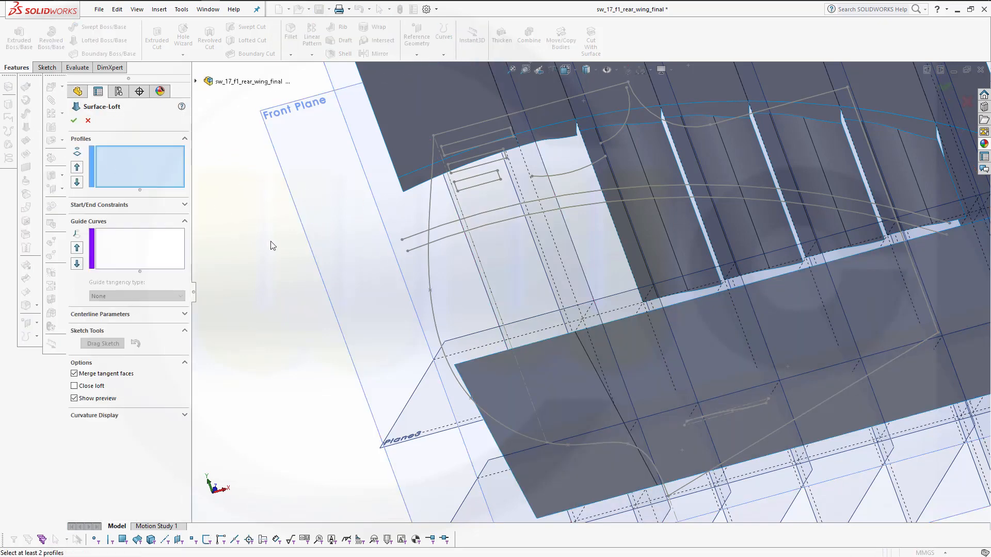
left_click(479, 358)
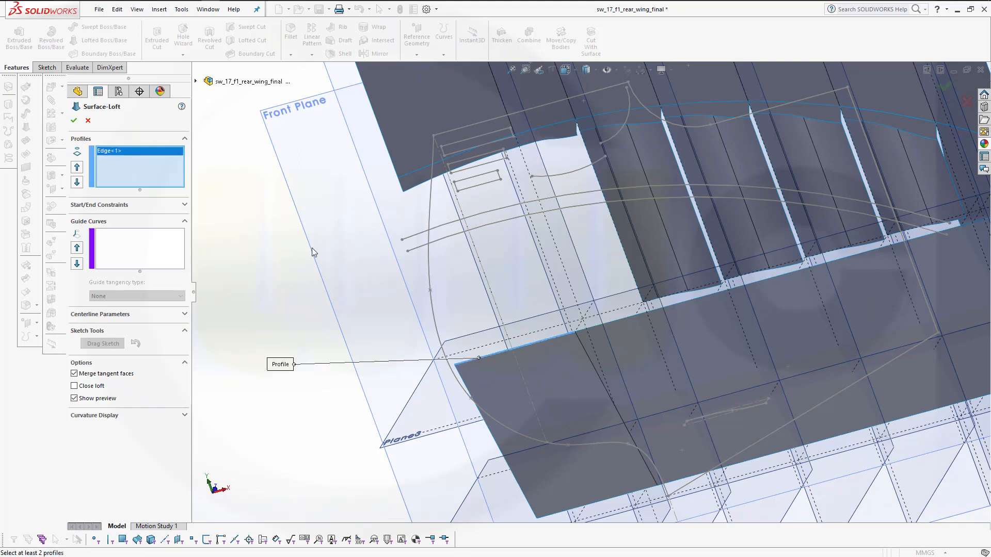
right_click(215, 226)
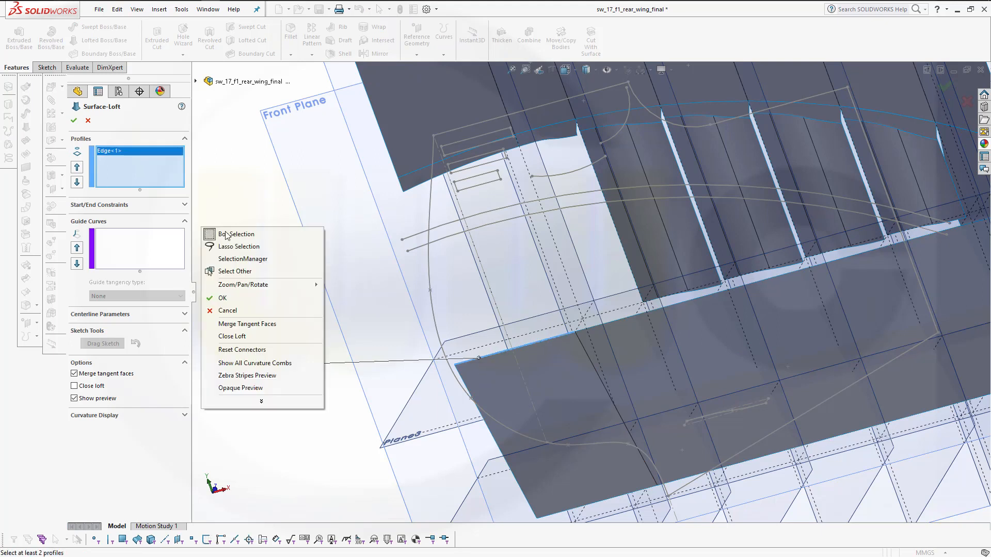
left_click(260, 260)
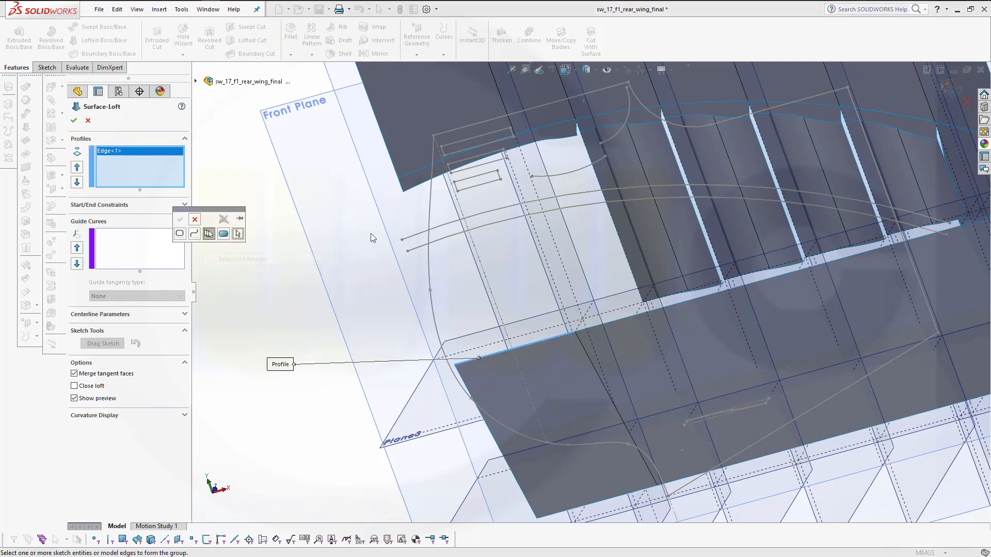
left_click(420, 186)
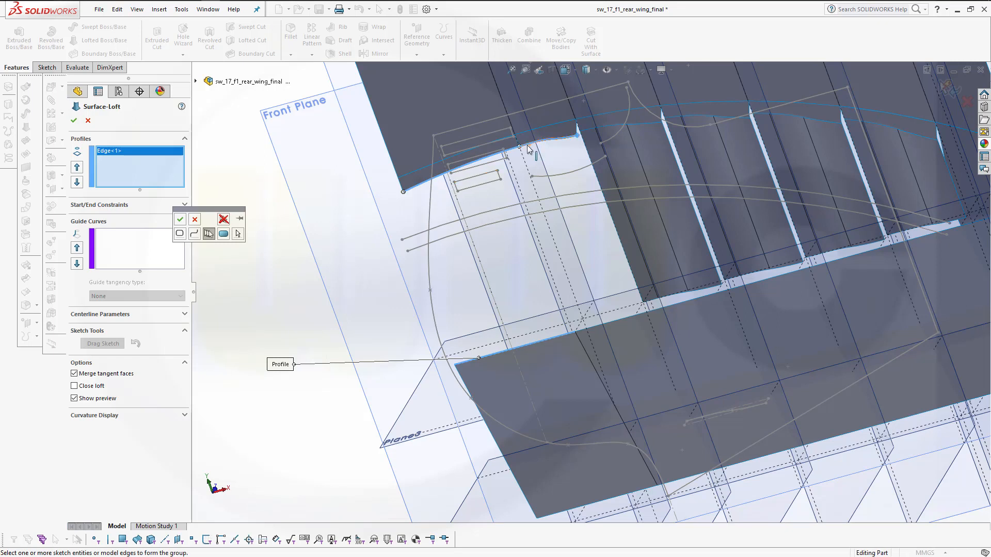
left_click(548, 137)
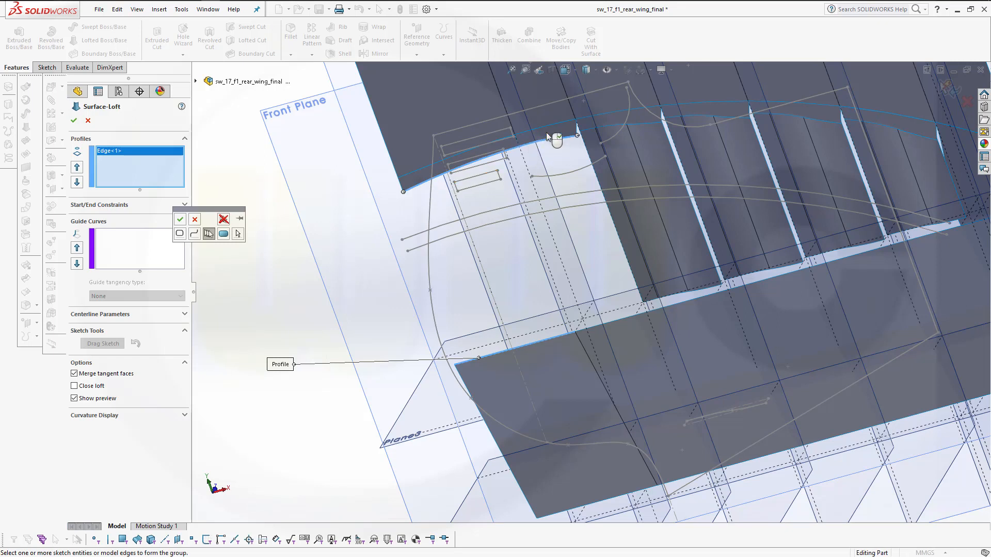
left_click(181, 220)
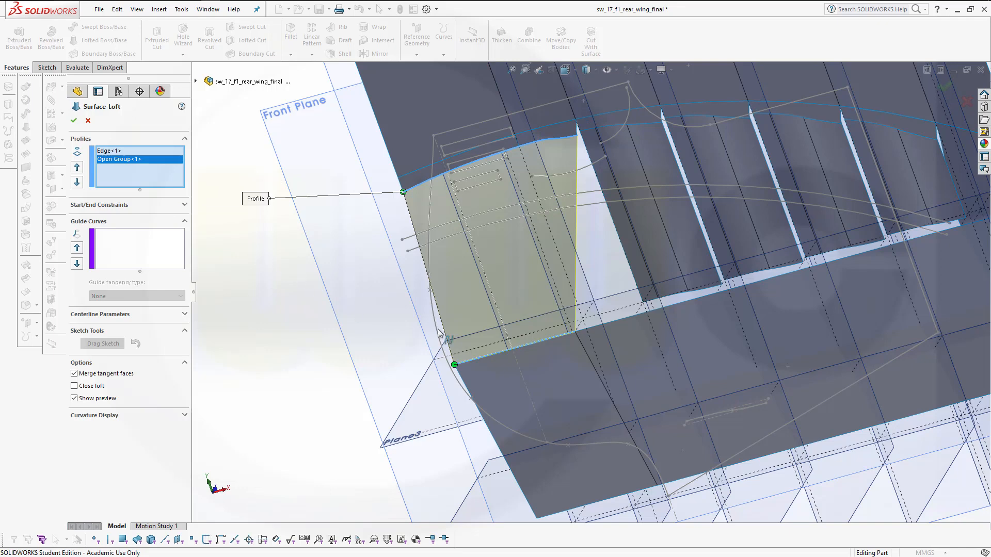
middle_click_drag(417, 360, 395, 400)
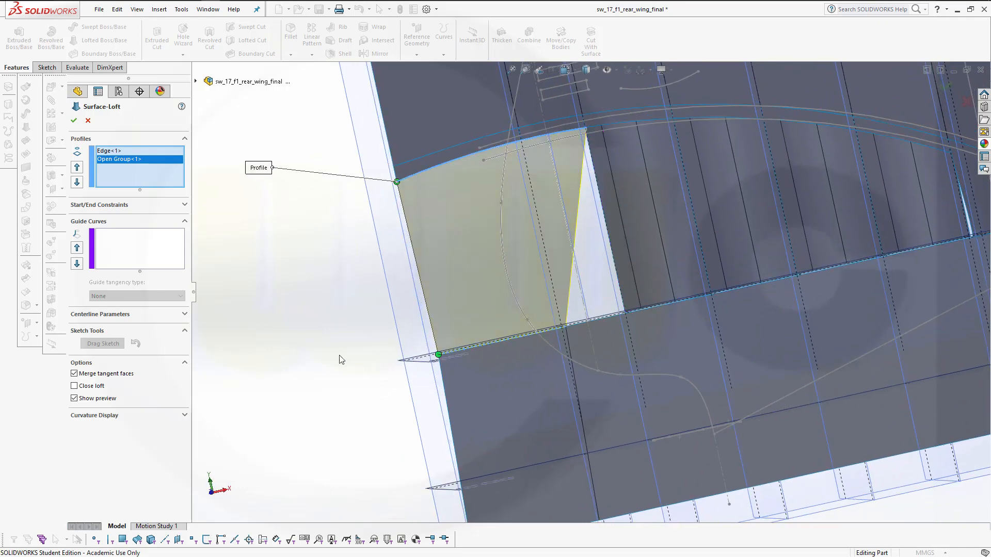
middle_click_drag(586, 380, 606, 403)
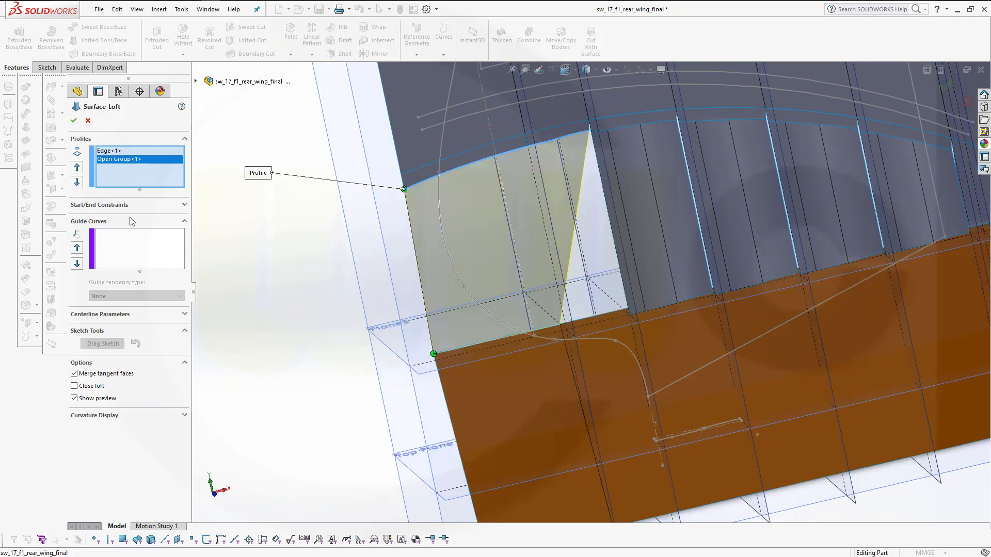
left_click(115, 151)
right_click(117, 152)
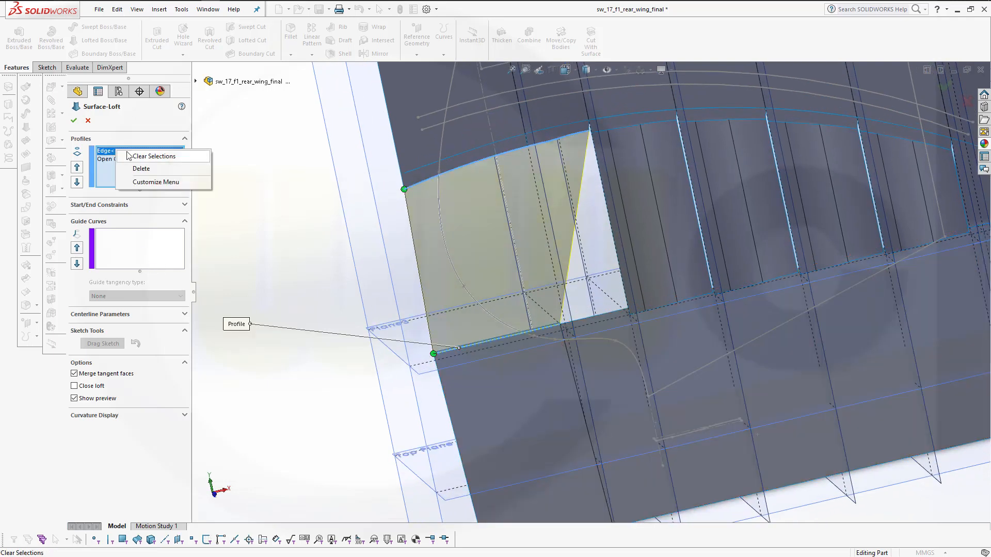
left_click(142, 169)
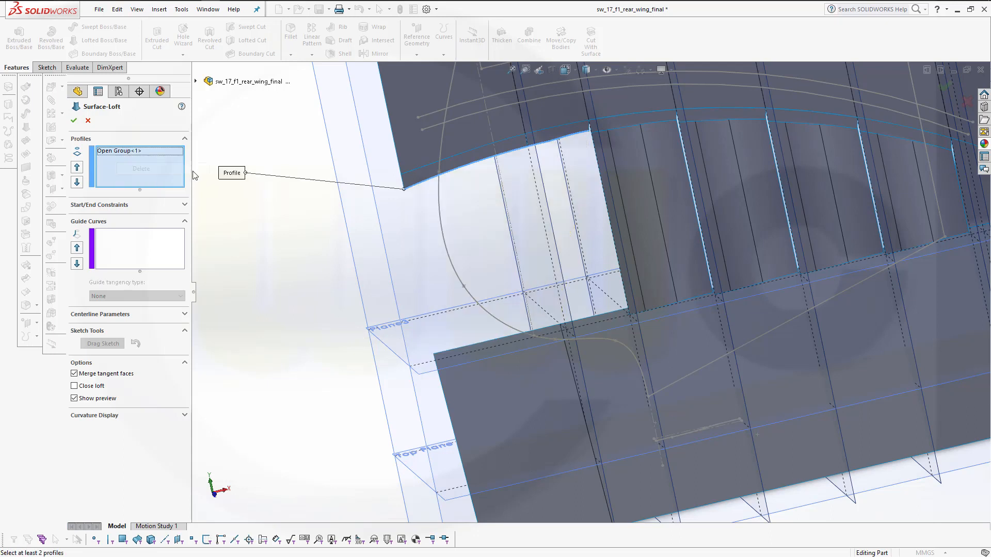
right_click(288, 272)
left_click(315, 302)
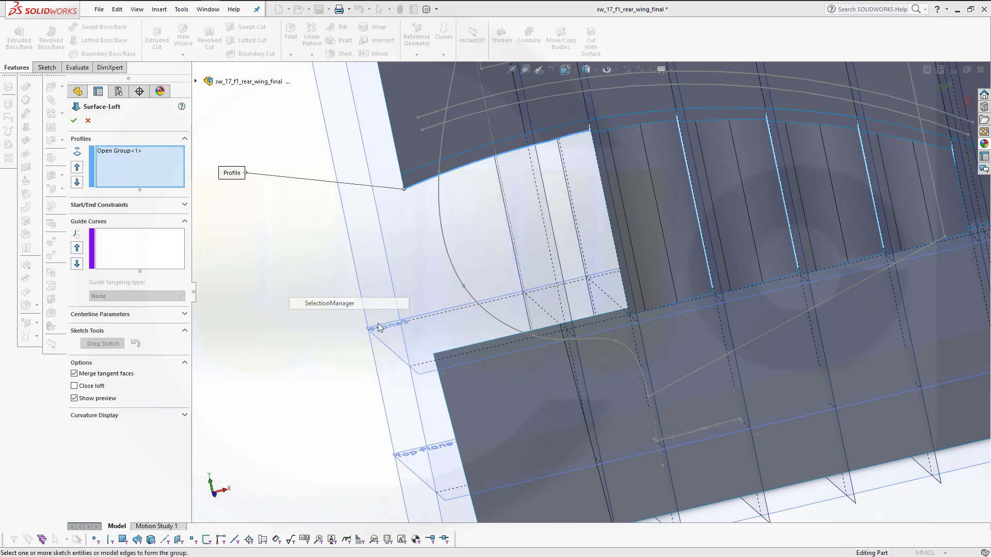
left_click(591, 318)
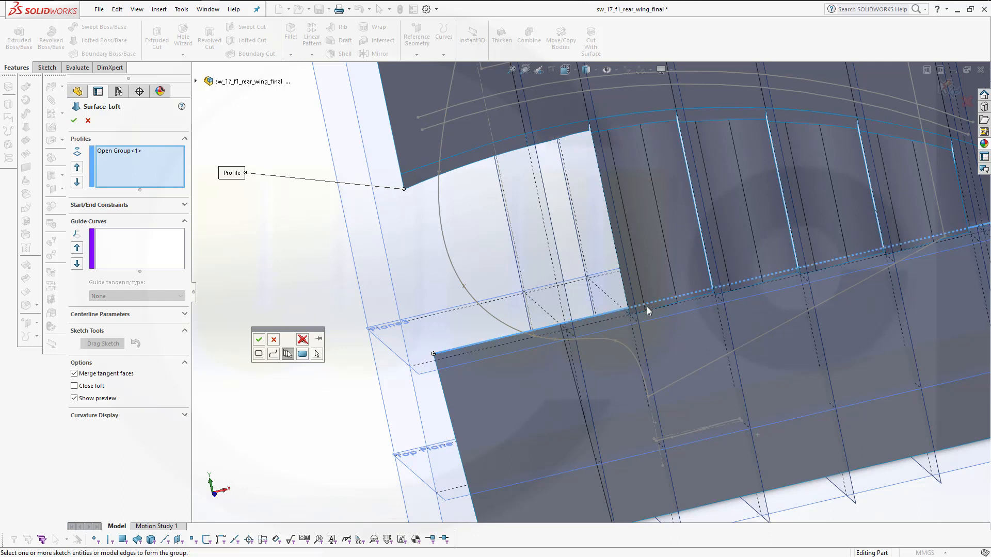
left_click(273, 339)
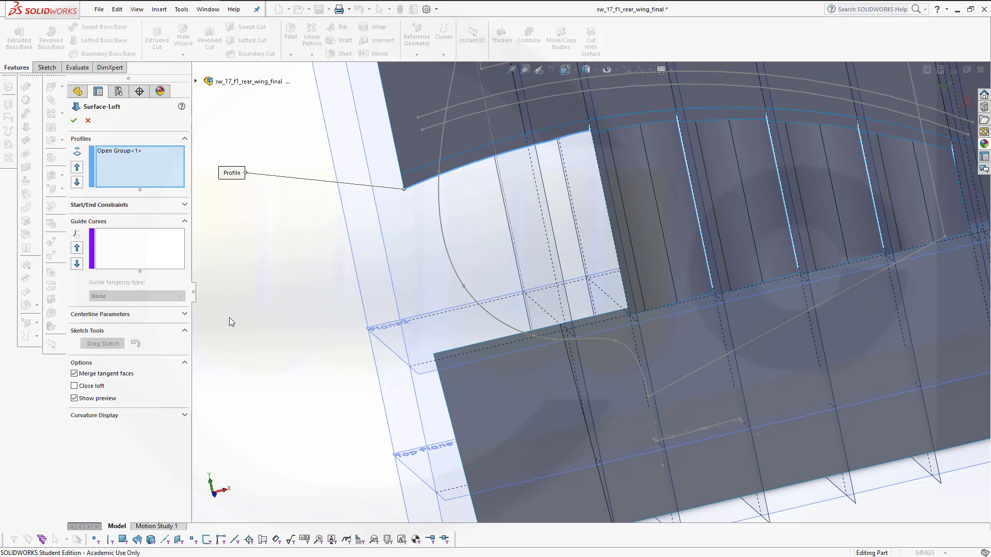
left_click(88, 120)
Edit Split Line9 on the lower extruded surface, replacing the Right Plane with Plane4 as the splitting tool
scroll(299, 281, "down", 3)
scroll(318, 304, "up", 5)
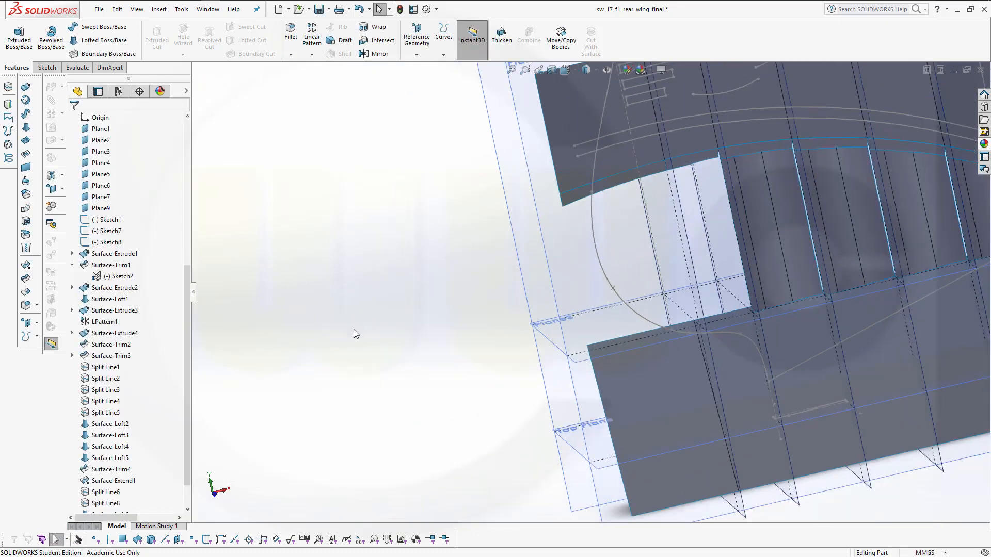
scroll(123, 503, "down", 2)
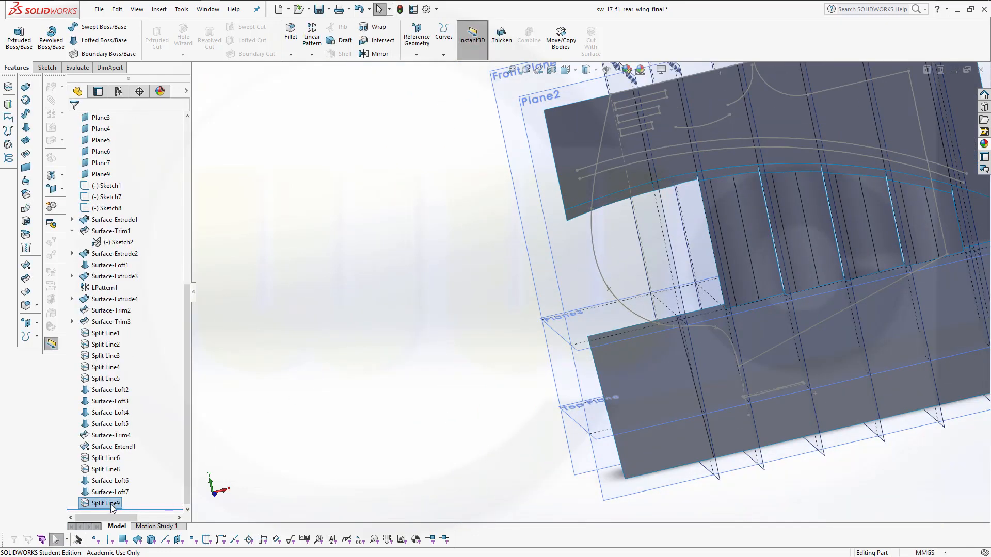
left_click(110, 505)
left_click(109, 505)
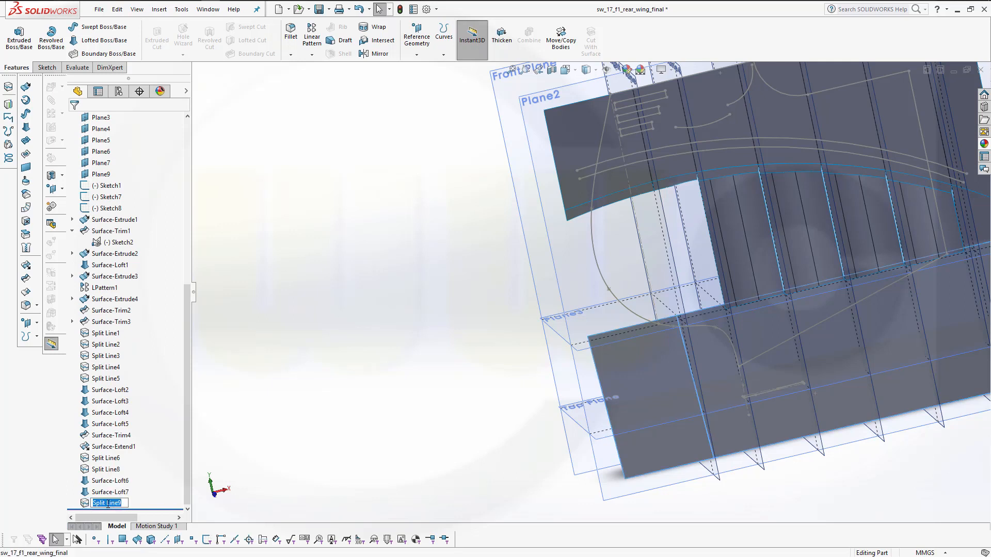
left_click(84, 505)
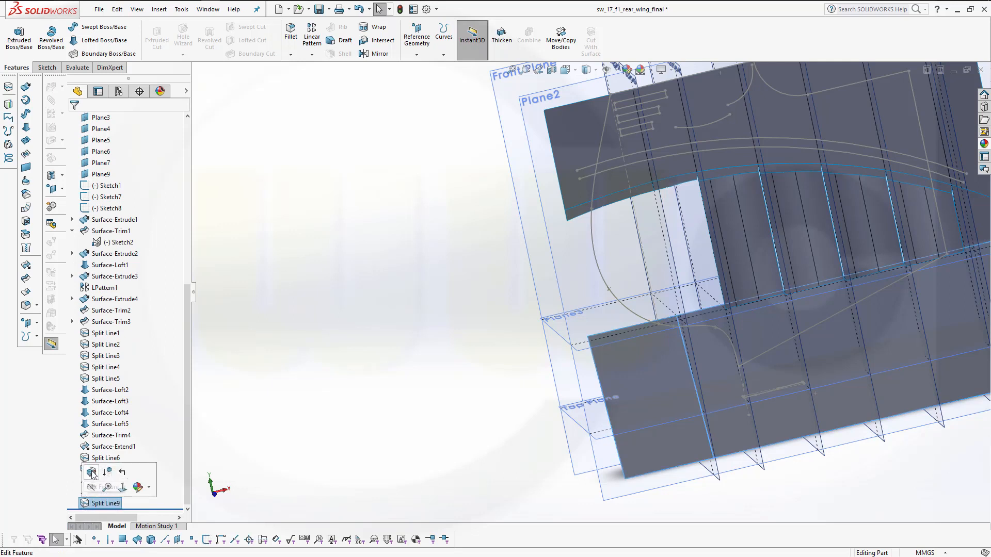
left_click(90, 472)
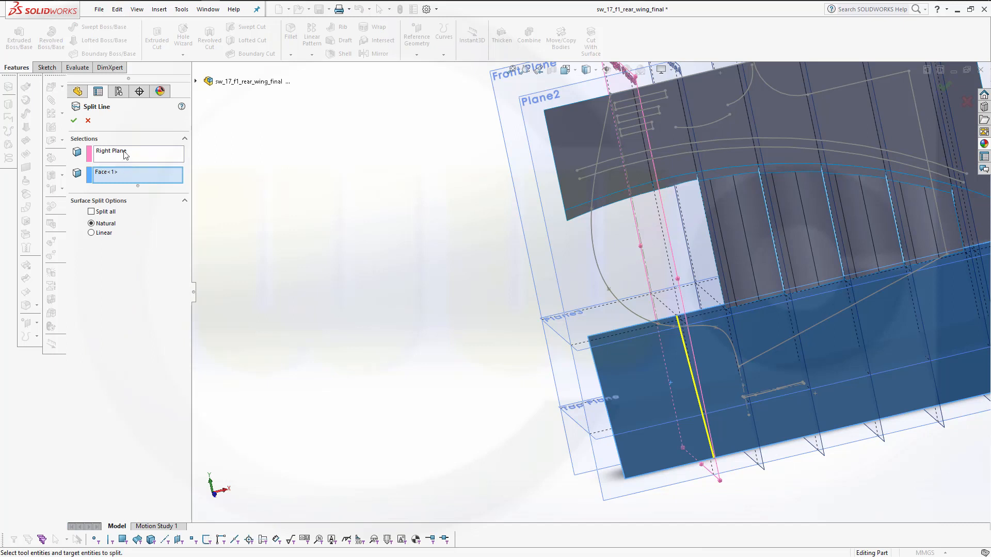
left_click(123, 152)
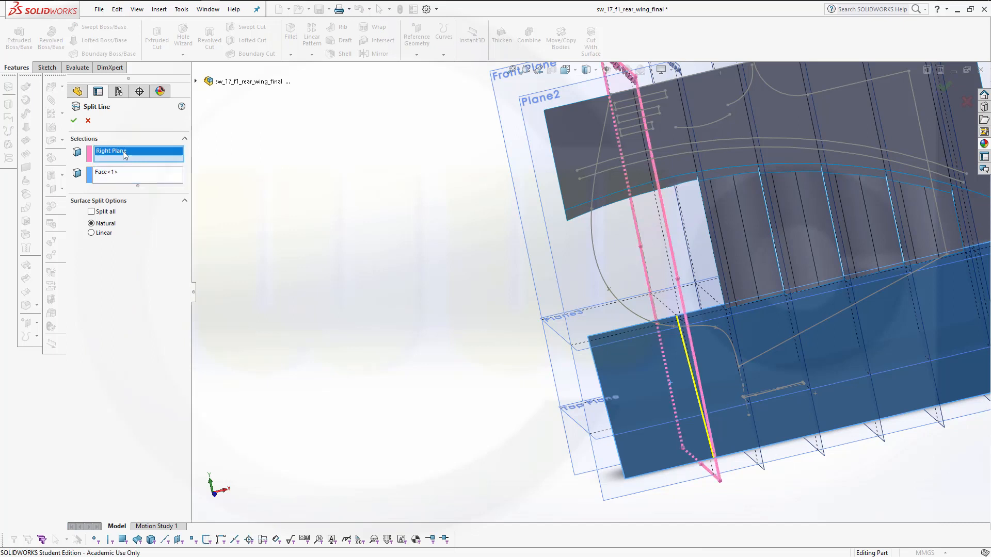
right_click(123, 151)
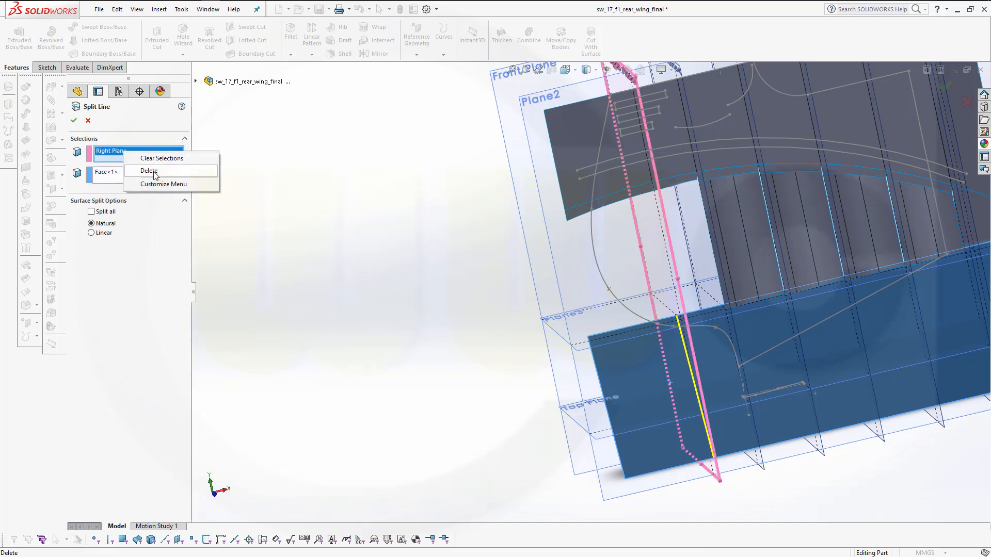
left_click(151, 171)
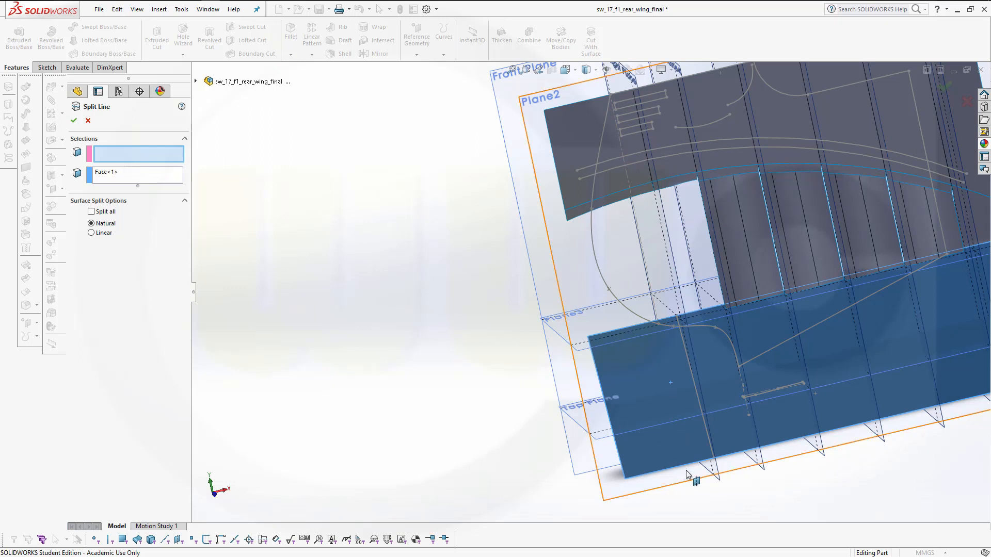
left_click(758, 461)
left_click(763, 461)
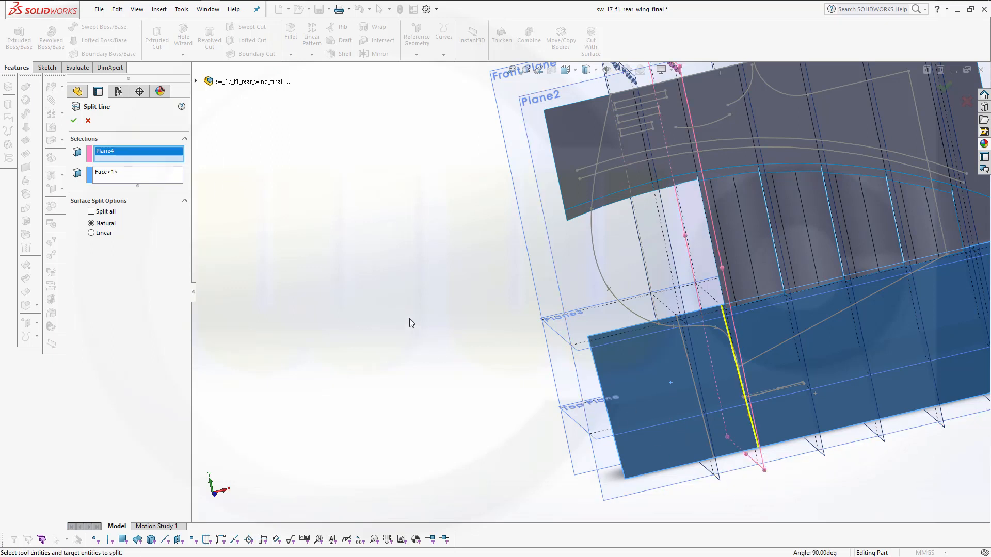
left_click(74, 120)
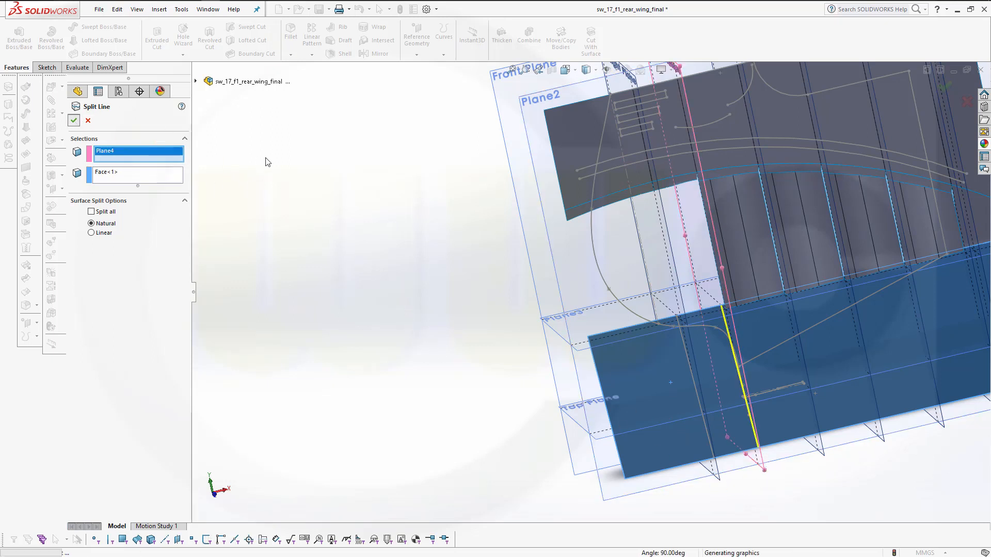
Start a surface loft across the side opening, from the split edge of the lower surface to an open group of the upper surface's edges
scroll(760, 165, "up", 3)
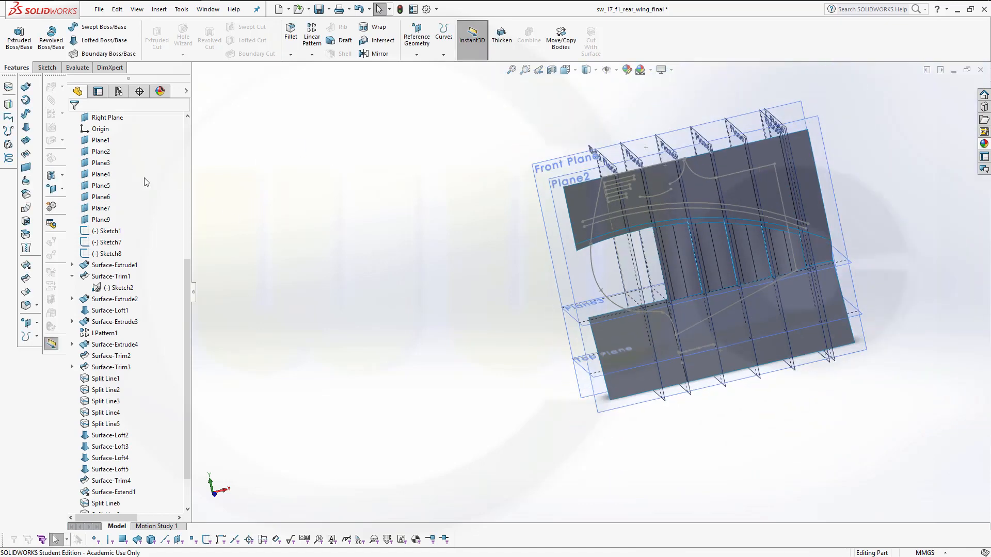
left_click(25, 128)
scroll(619, 323, "down", 3)
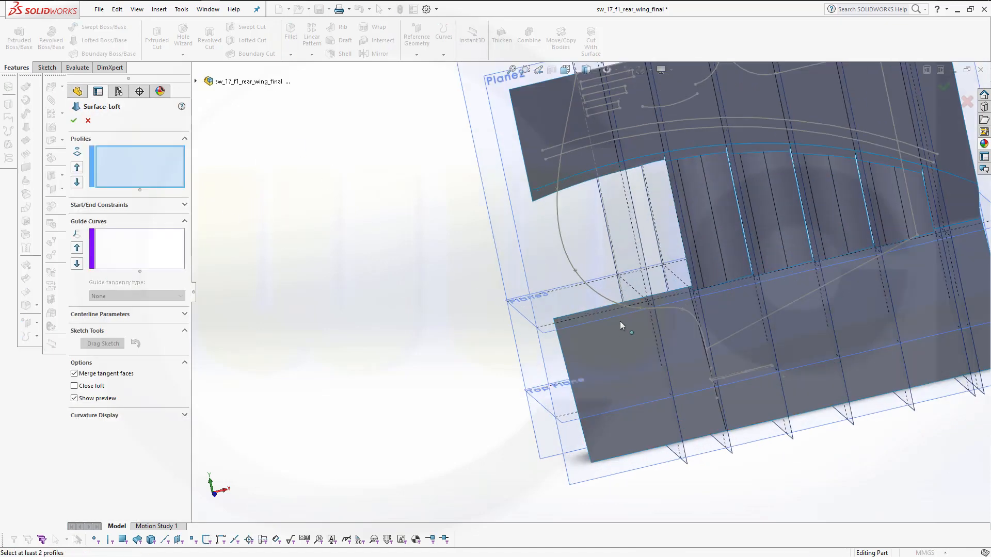
left_click(588, 311)
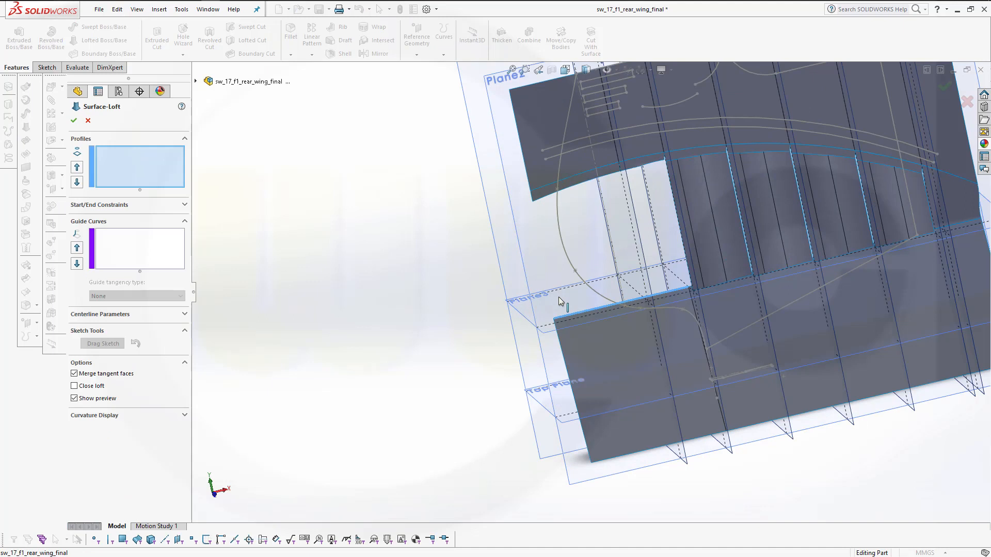
right_click(355, 221)
left_click(397, 252)
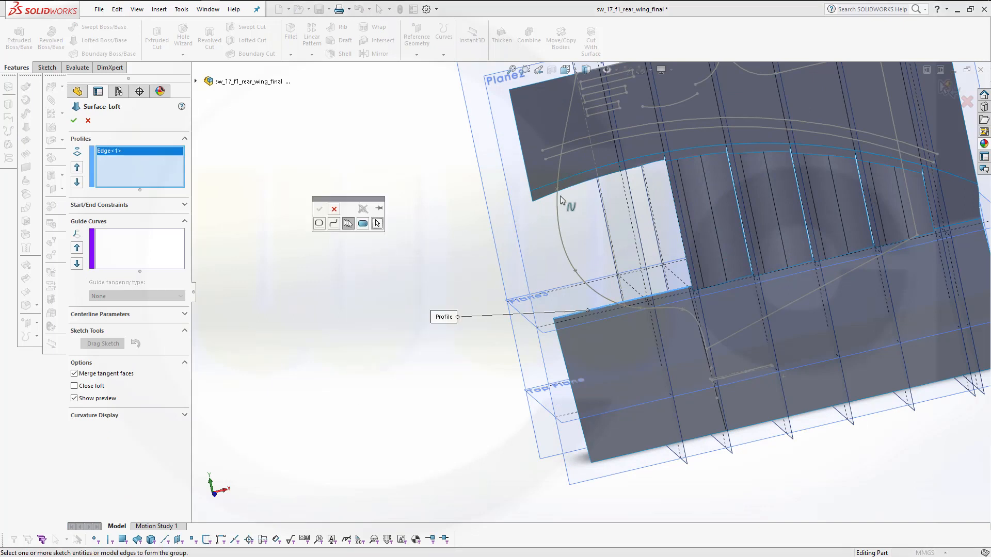
left_click(572, 186)
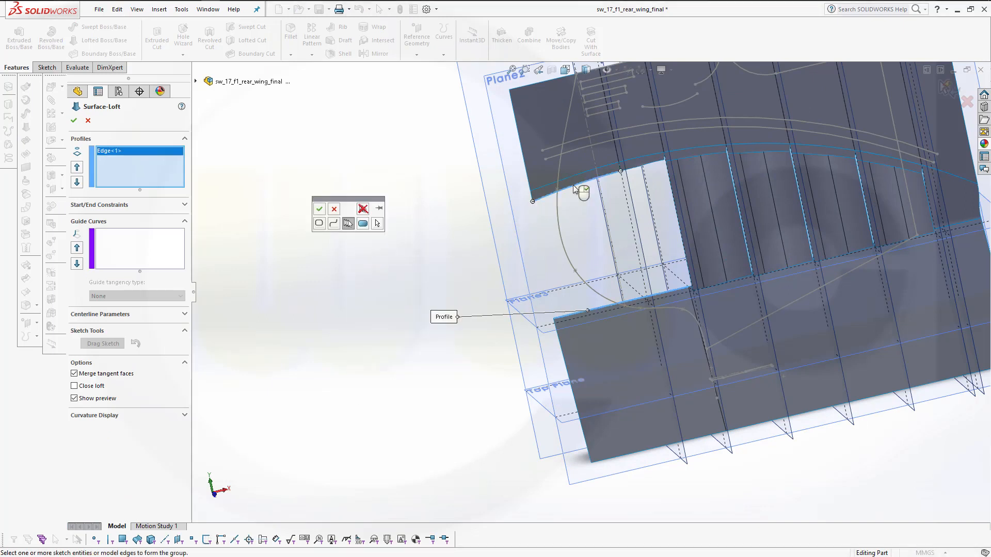
left_click(626, 173)
left_click(324, 209)
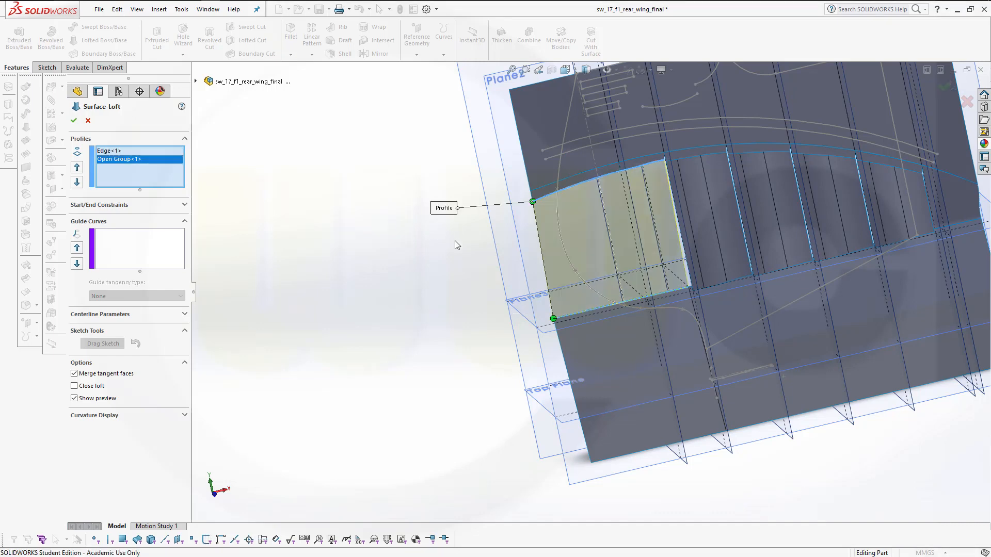
Set the loft's start and end constraints to Tangency To Face and create the surface
mouse_move(467, 259)
middle_mouse_down()
mouse_move(420, 214)
mouse_move(451, 254)
middle_mouse_up()
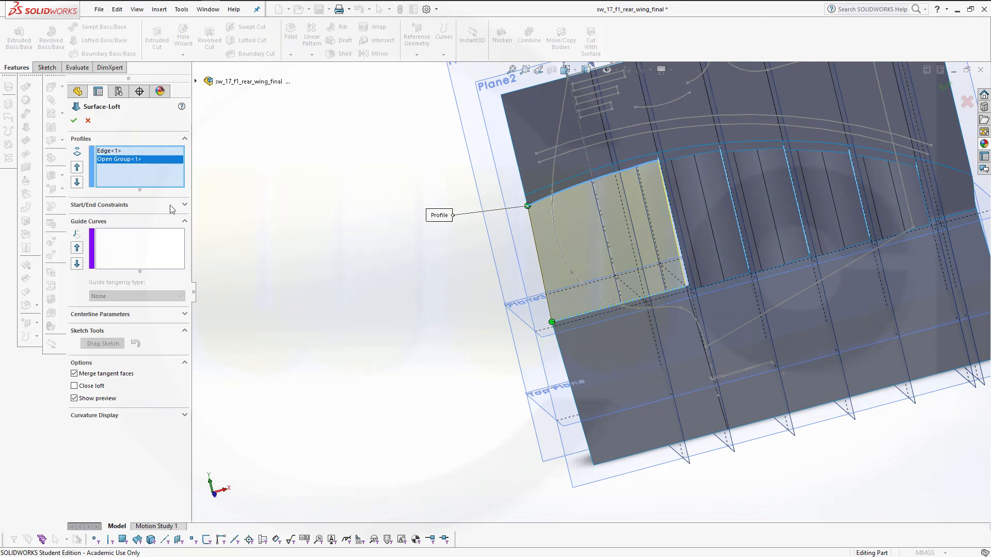
left_click(187, 205)
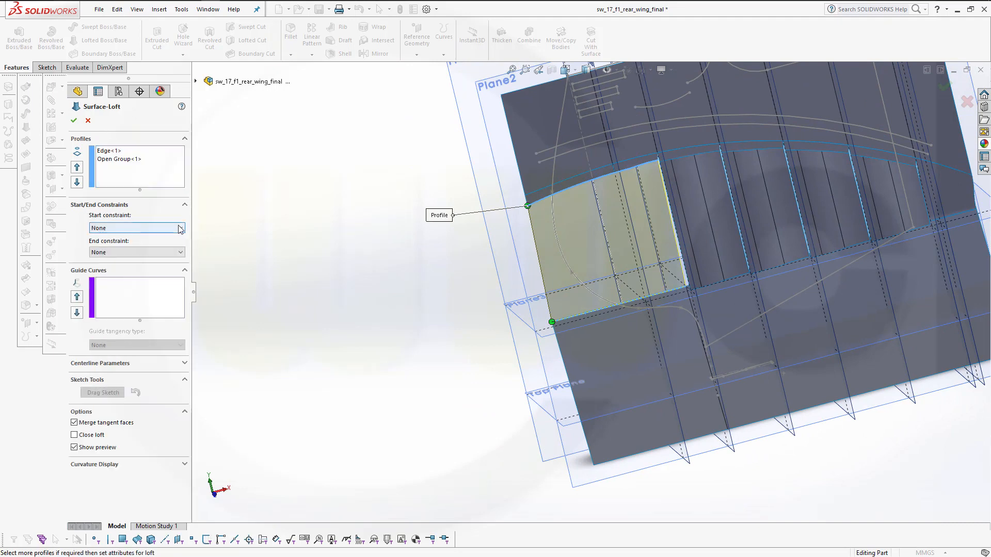
left_click(178, 228)
left_click(170, 251)
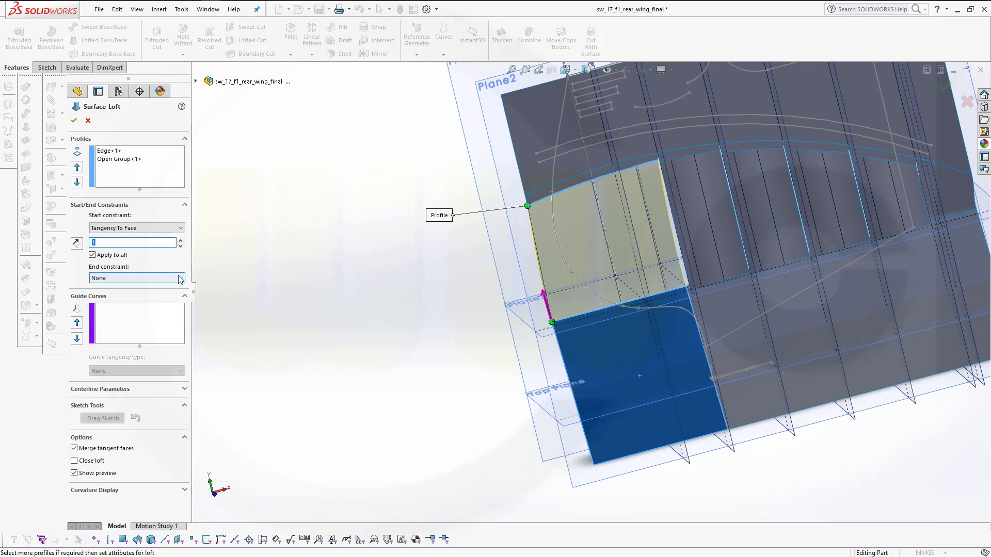
left_click(177, 278)
left_click(166, 301)
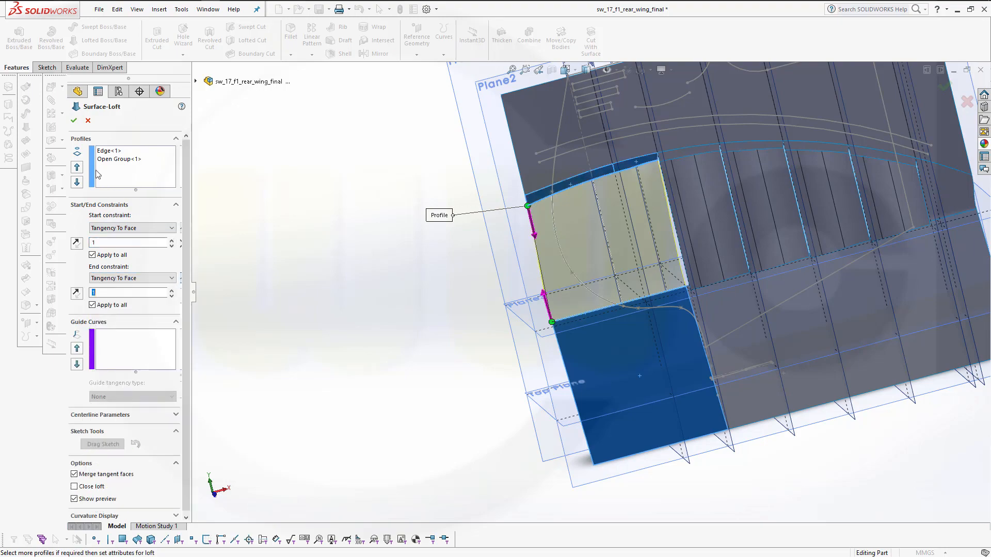
left_click(74, 120)
middle_click_drag(331, 255, 378, 165)
scroll(720, 185, "up", 3)
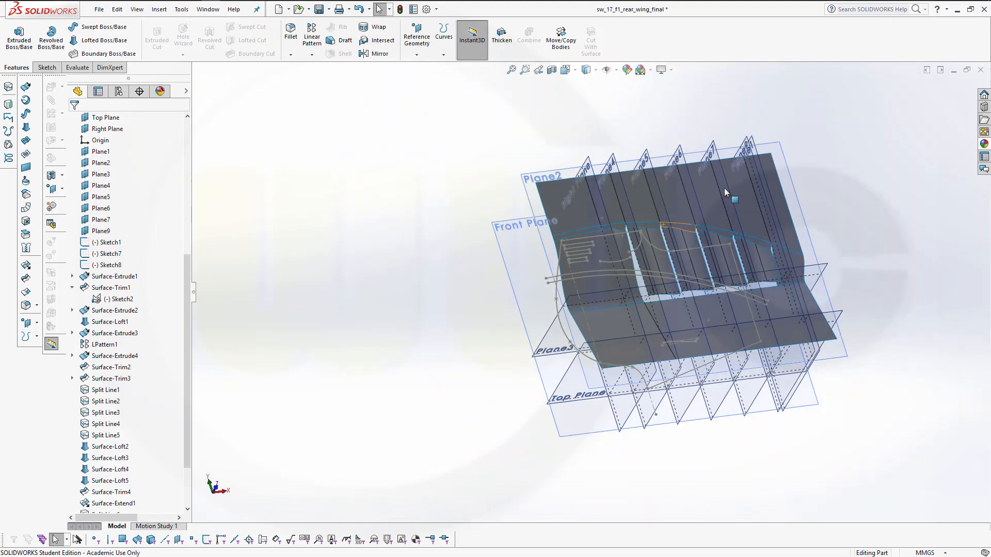
Start a Knit Surface with the side loft, the upper split surface, and Surface-Loft6 and Surface-Loft7 beside them
scroll(722, 189, "down", 5)
middle_click_drag(475, 339, 463, 413)
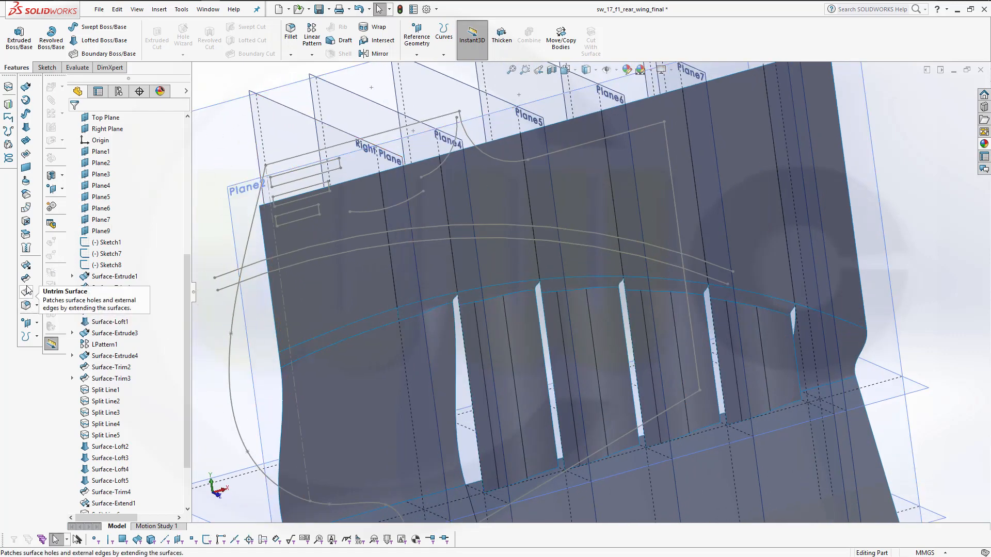
left_click(26, 249)
left_click(335, 464)
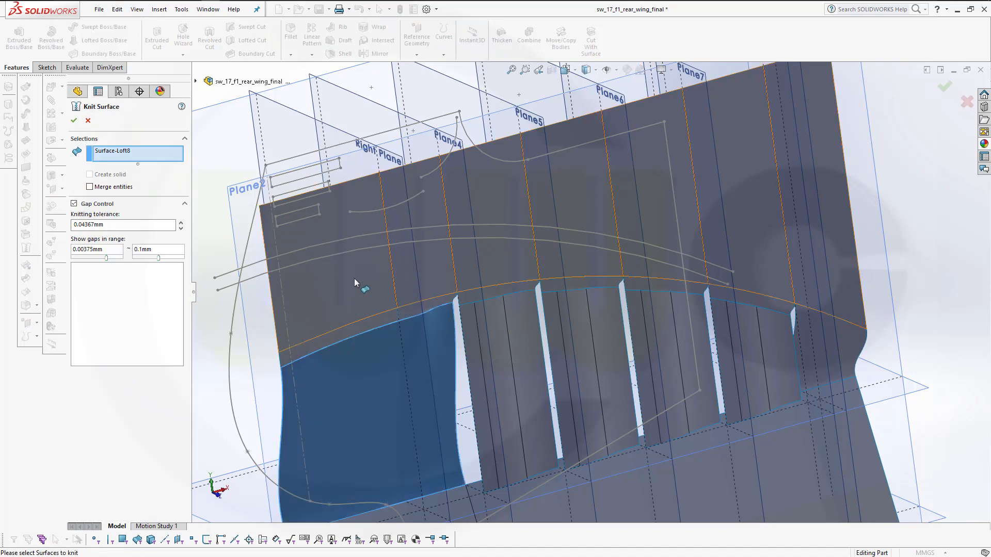
left_click(357, 278)
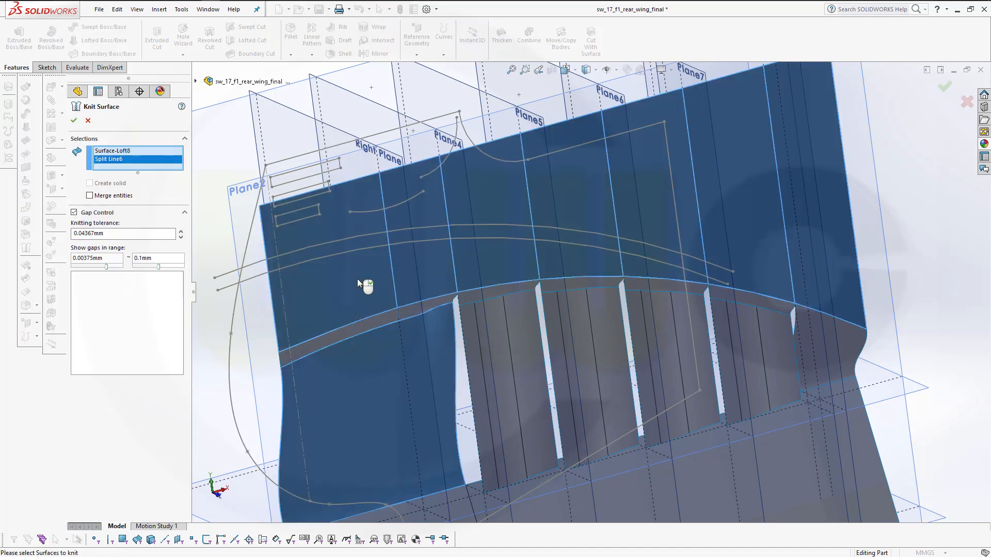
left_click(426, 306)
left_click(374, 320)
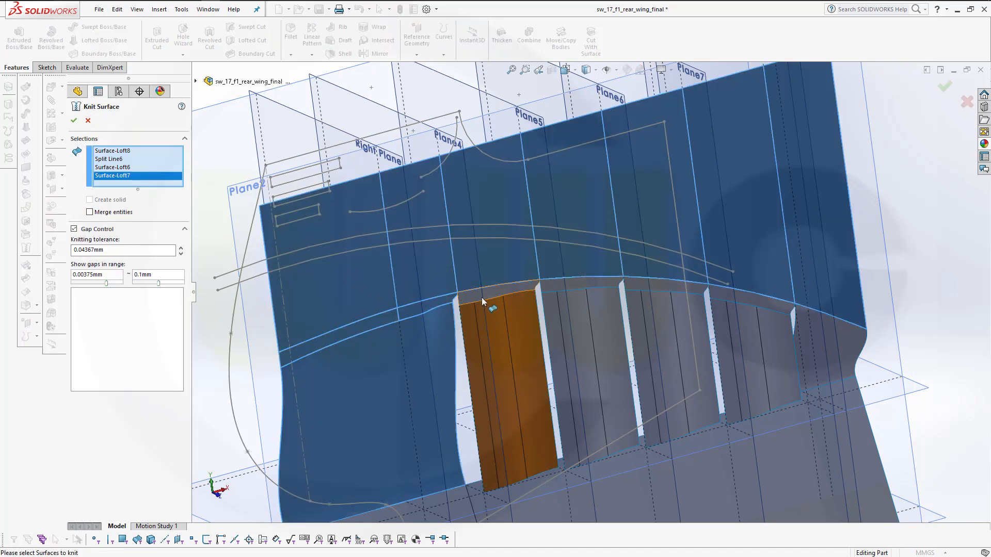
Add the four slat surfaces, Surface-Trim3[2] to [5], and their connecting lofts, Surface-Loft2 to Surface-Loft5, to the knit selection
left_click(503, 333)
left_click(578, 291)
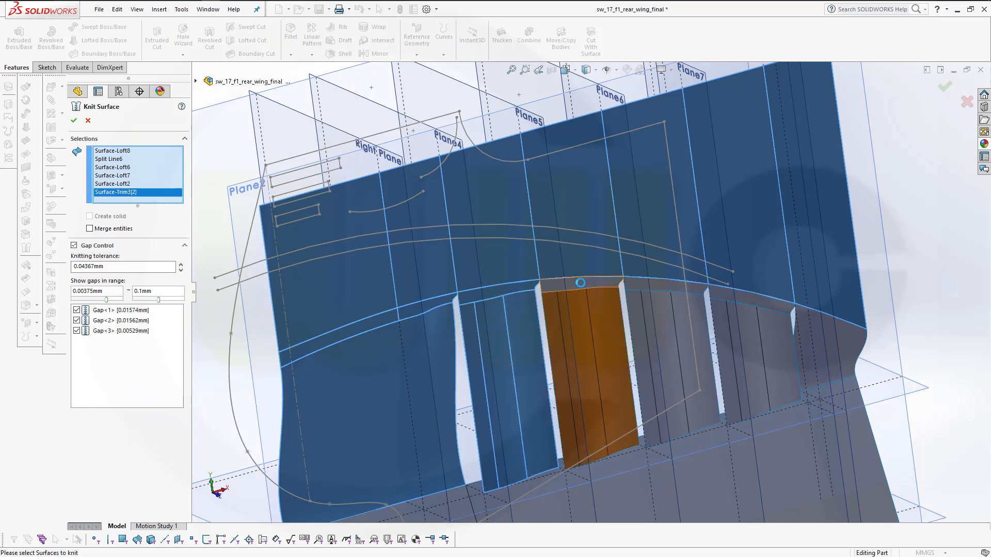
left_click(586, 331)
left_click(651, 289)
left_click(666, 317)
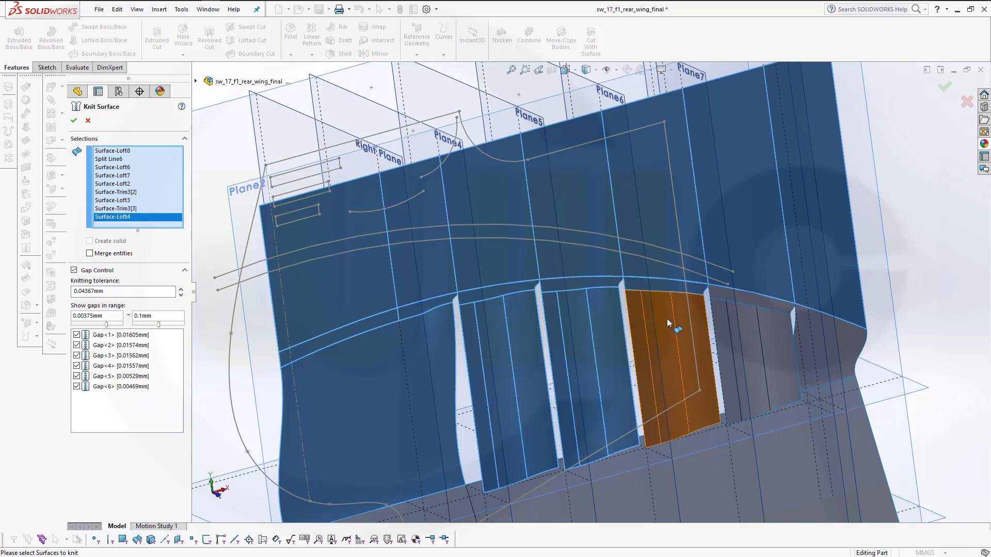
left_click(734, 295)
left_click(739, 293)
left_click(748, 336)
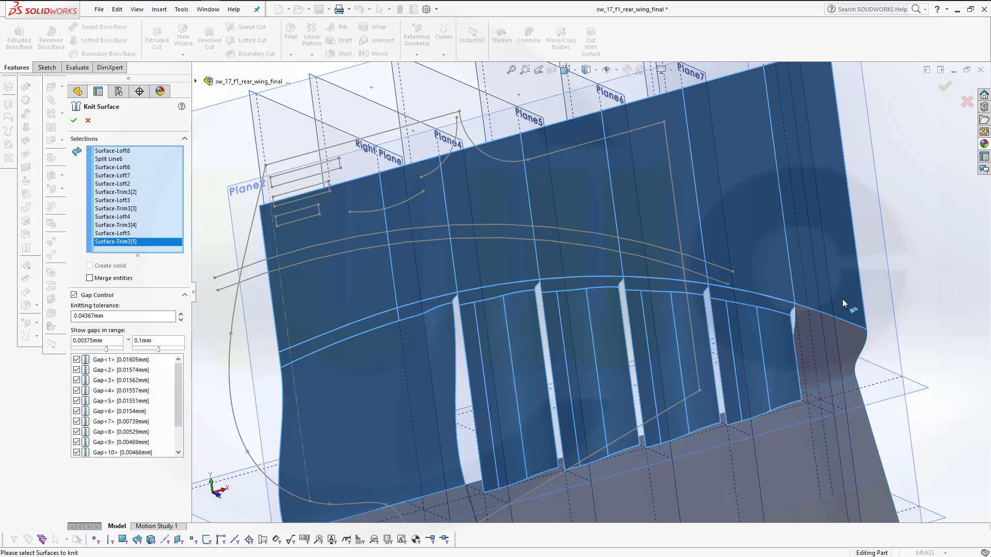
Add Surface-Trim4 and the lower split surface, Split Line9, to the selection and create the knitted surface
left_click(819, 335)
left_click(806, 415)
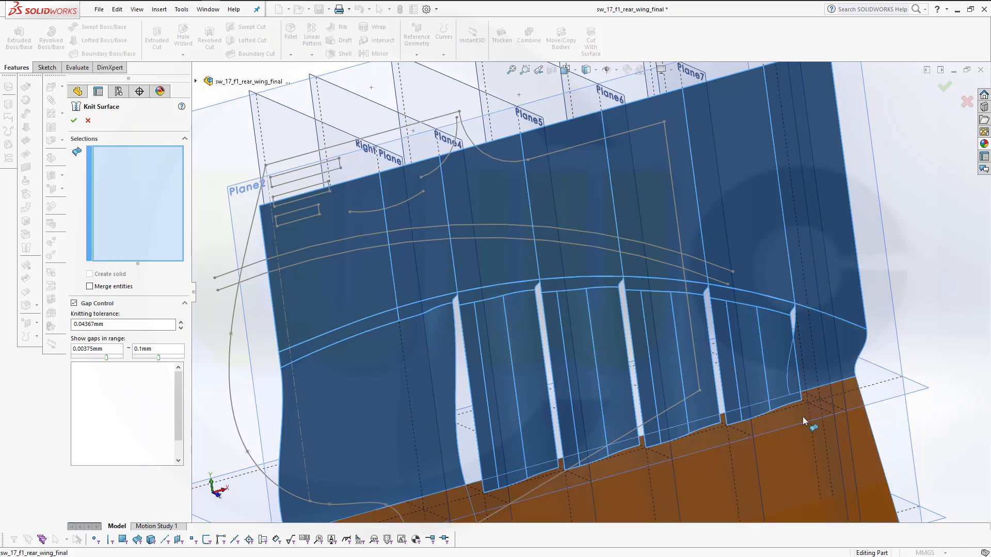
scroll(534, 458, "up", 5)
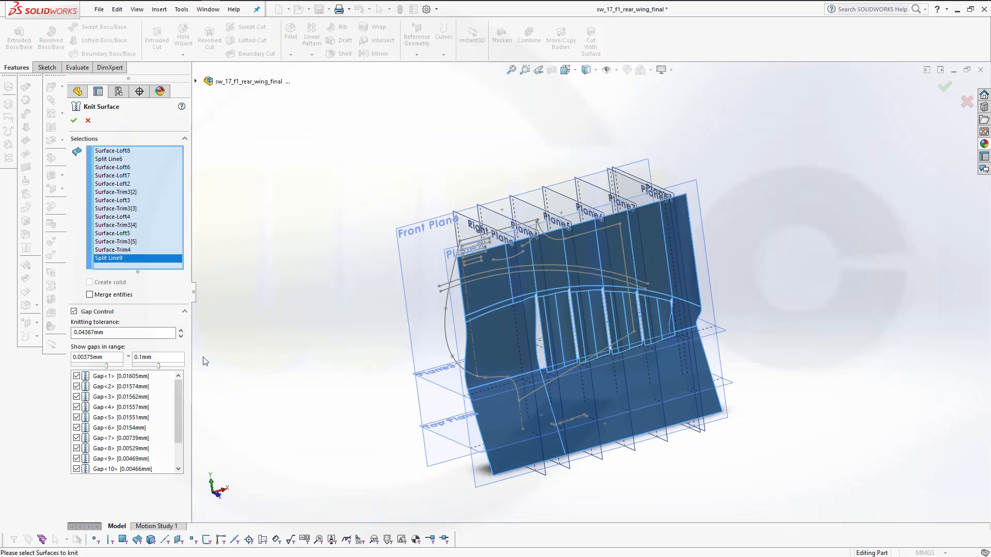
left_click(74, 120)
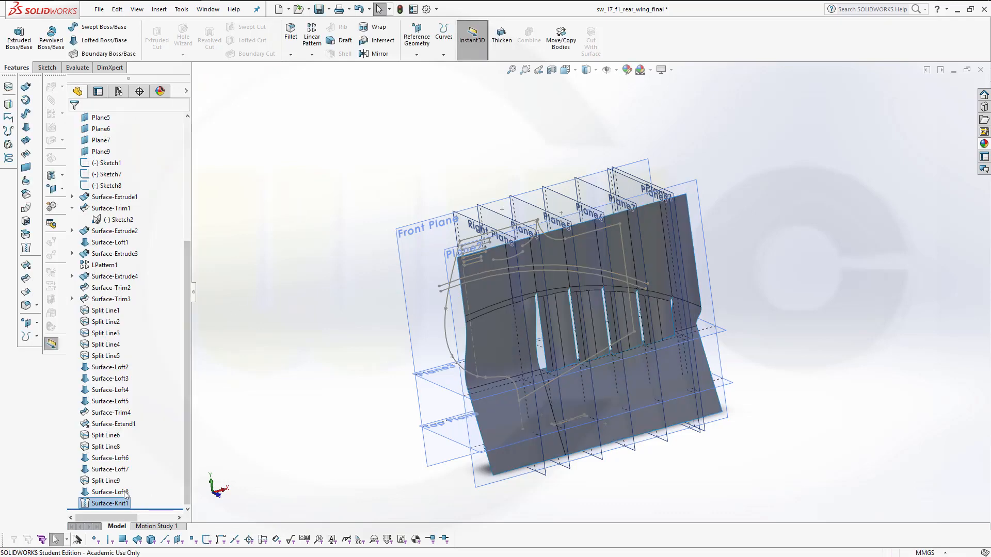
Trim the knitted surface with Sketch1 as the trim tool, removing the region outside the sketch profile
scroll(306, 445, "up", 1)
scroll(624, 348, "down", 3)
scroll(622, 349, "up", 4)
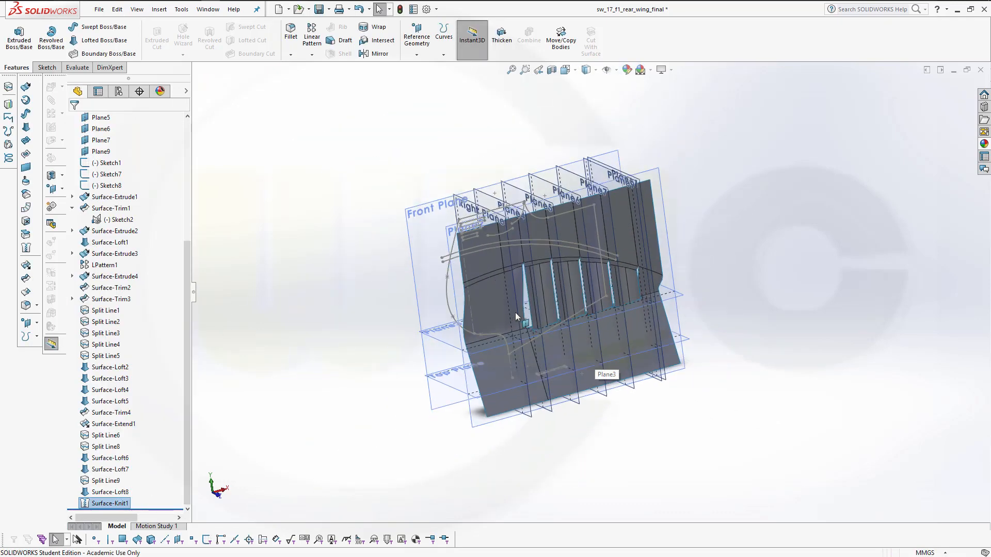
left_click(345, 178)
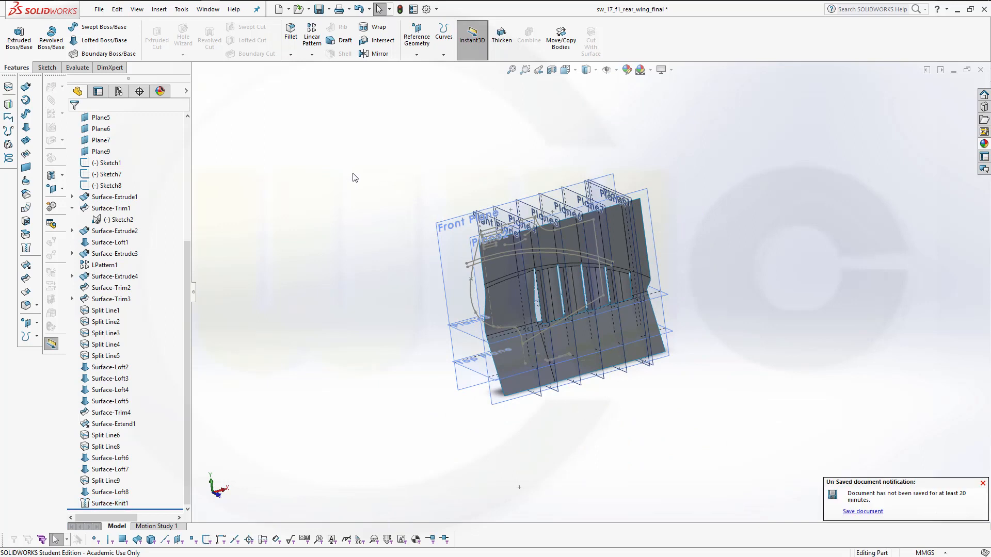
left_click(30, 282)
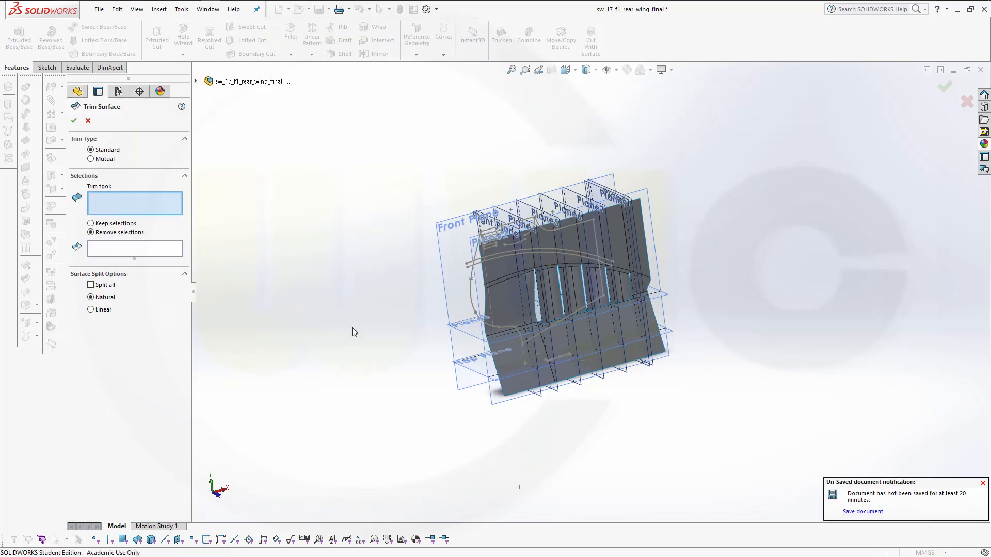
left_click(471, 306)
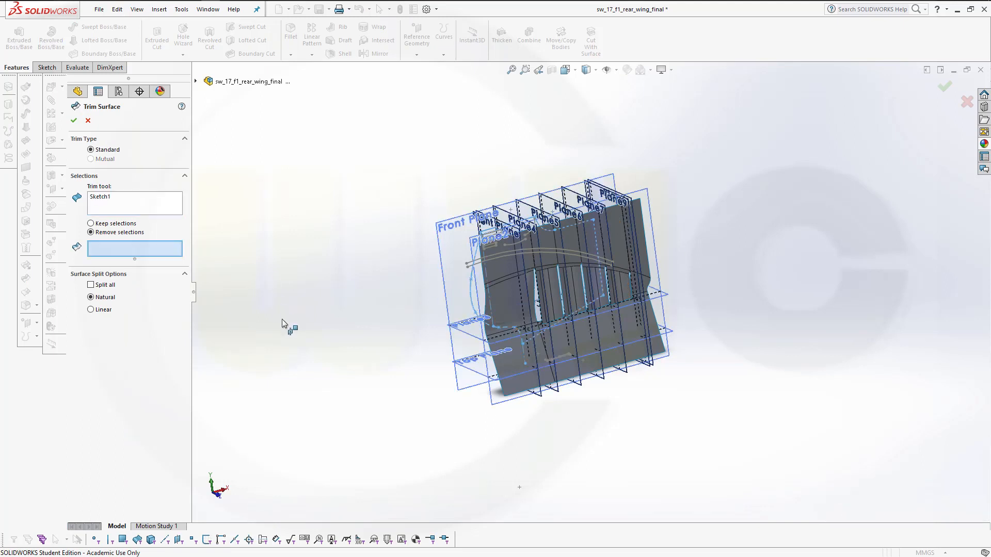
left_click(522, 385)
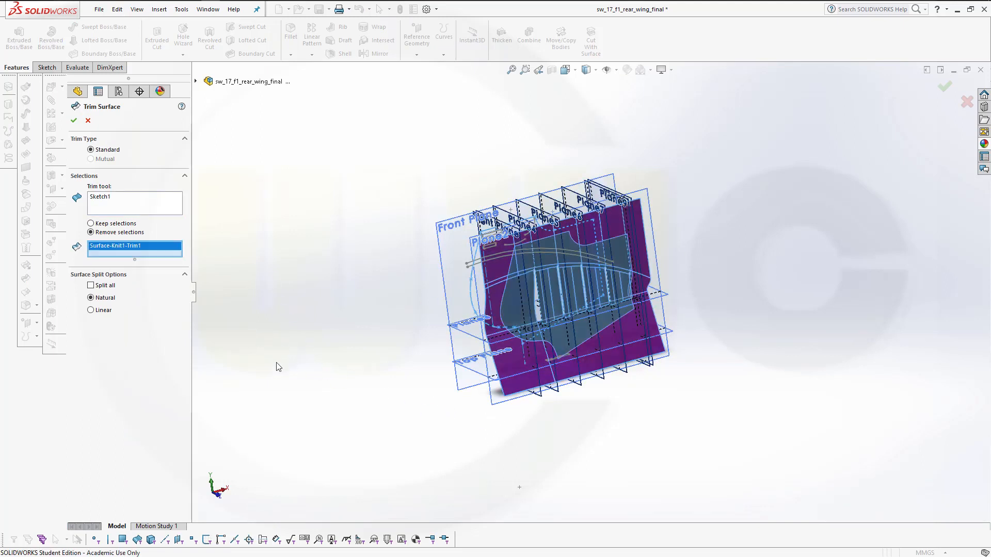
left_click(73, 122)
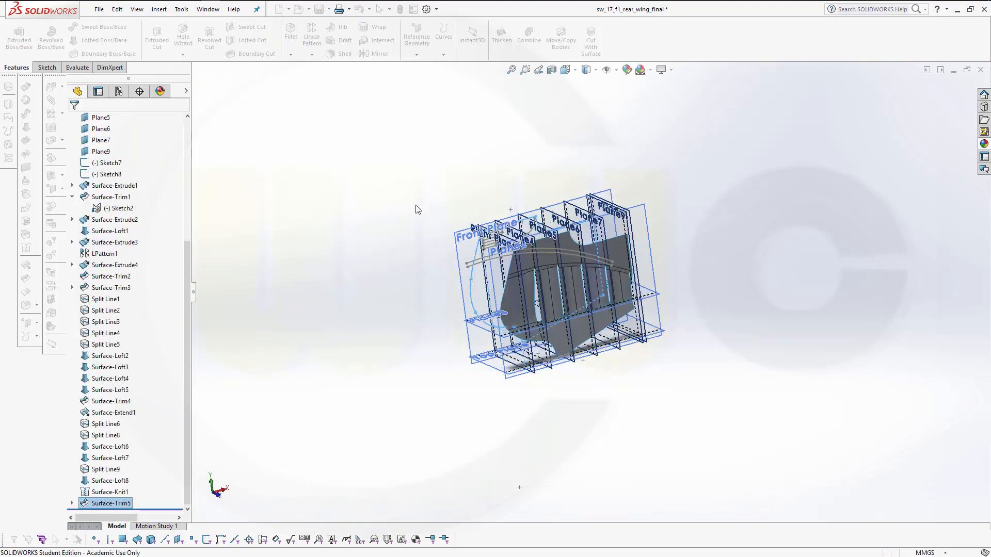
Examine the trimmed and thickened wing plate from several angles, highlighting Thicken1 and the curves of Sketch2
middle_click_drag(392, 212, 592, 330)
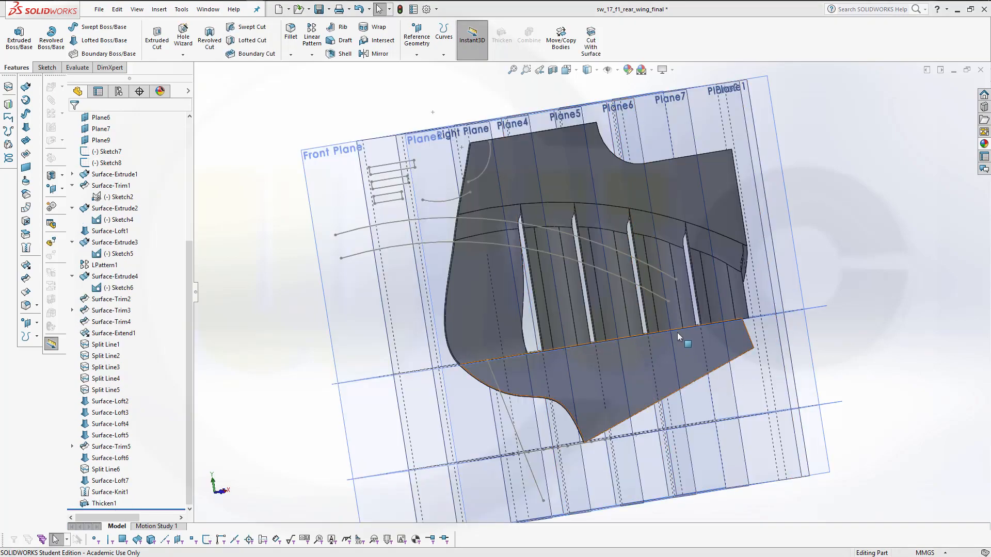
middle_click_drag(677, 332, 658, 297)
scroll(567, 211, "up", 3)
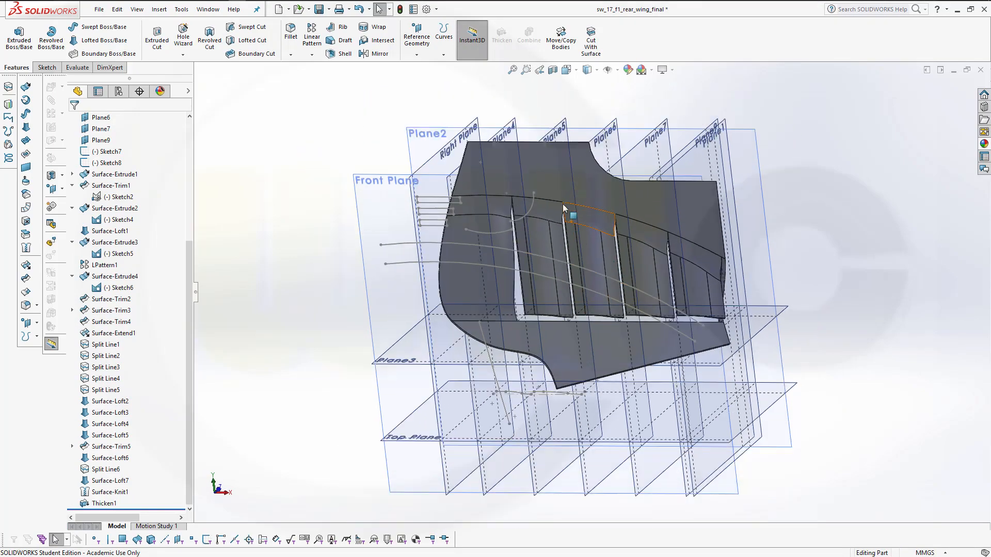
scroll(567, 209, "down", 5)
scroll(567, 210, "up", 4)
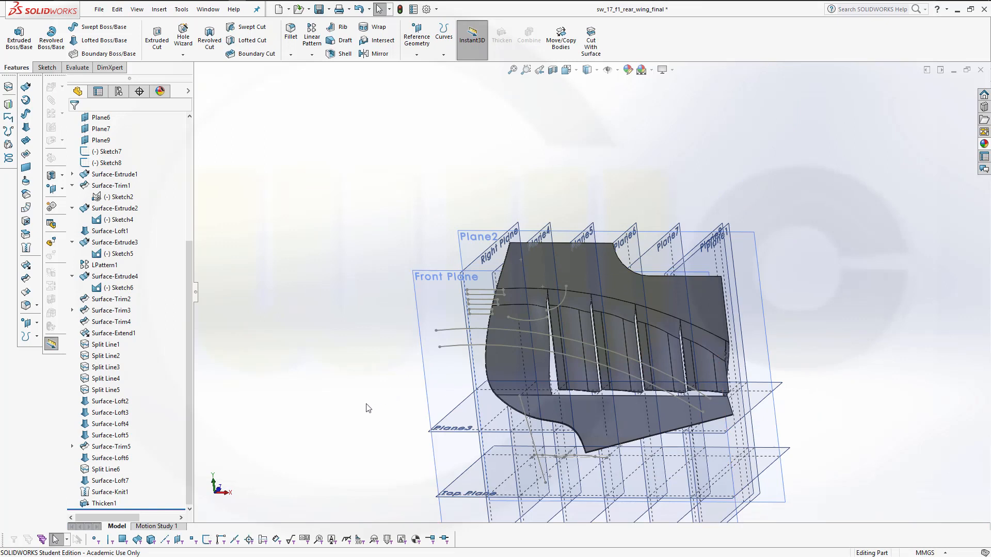
left_click(101, 503)
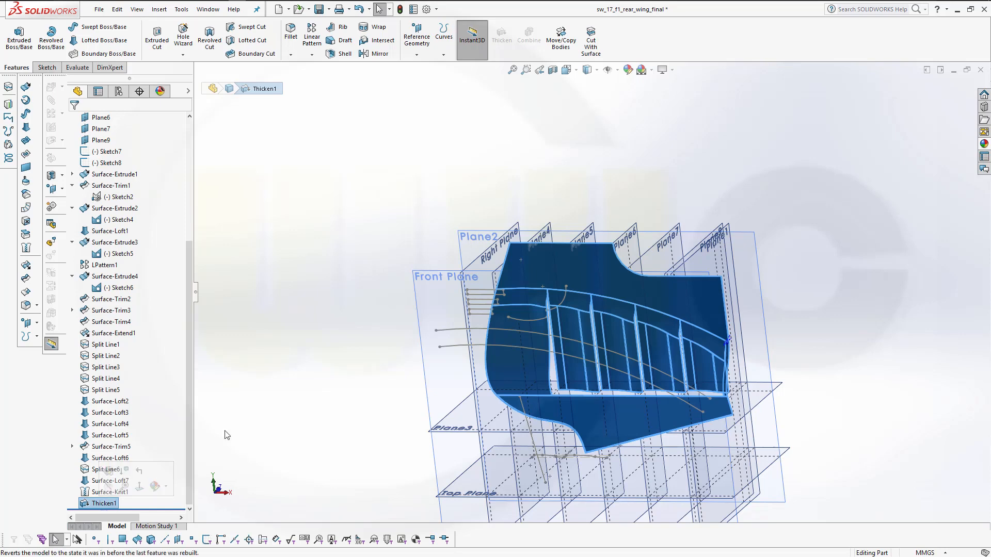
left_click(286, 398)
scroll(521, 361, "up", 2)
scroll(548, 357, "down", 4)
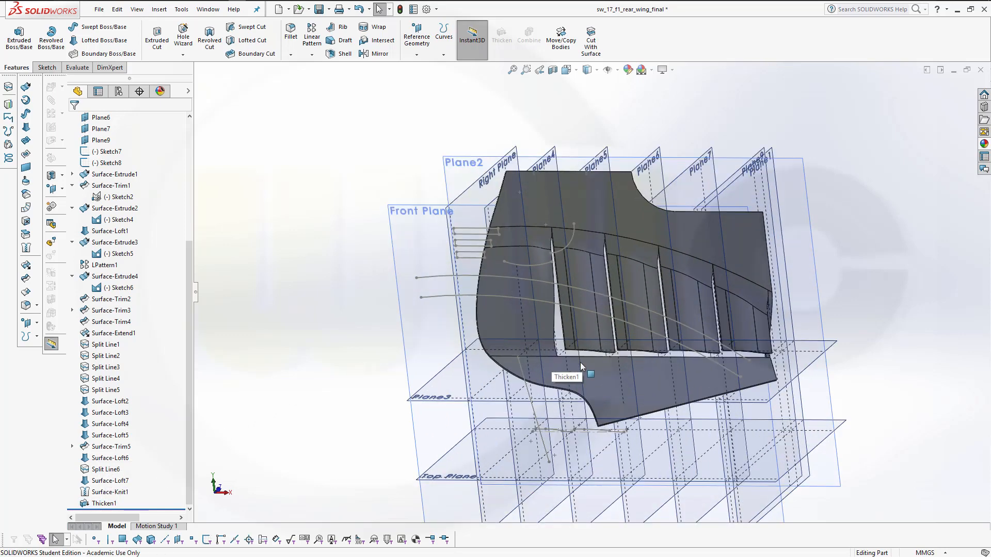
scroll(590, 189, "up", 1)
scroll(589, 190, "down", 1)
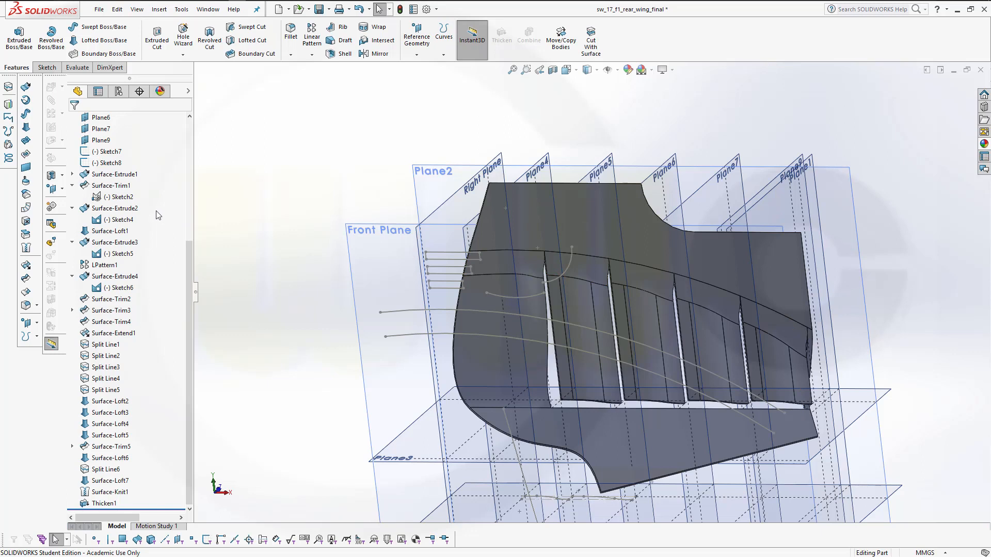
left_click(123, 198)
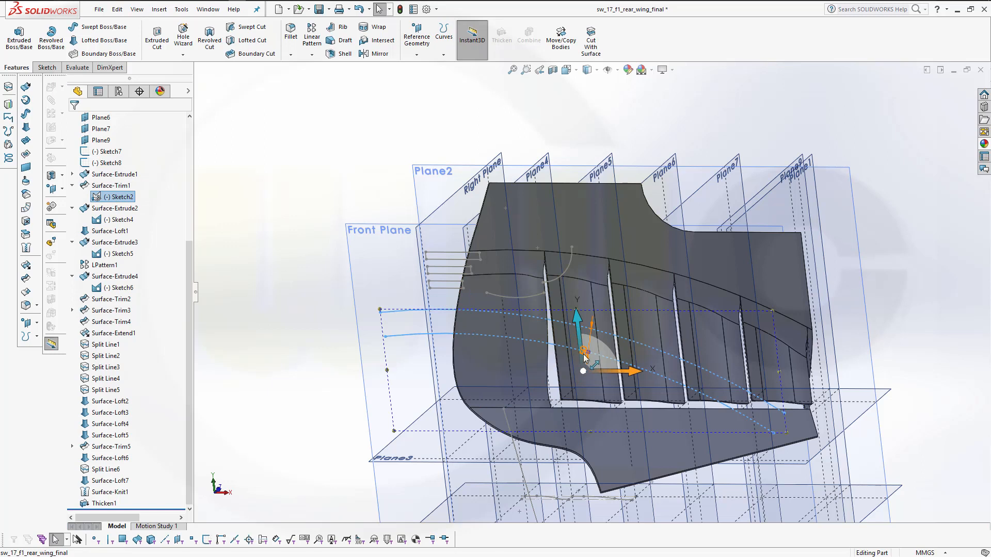
left_click(251, 286)
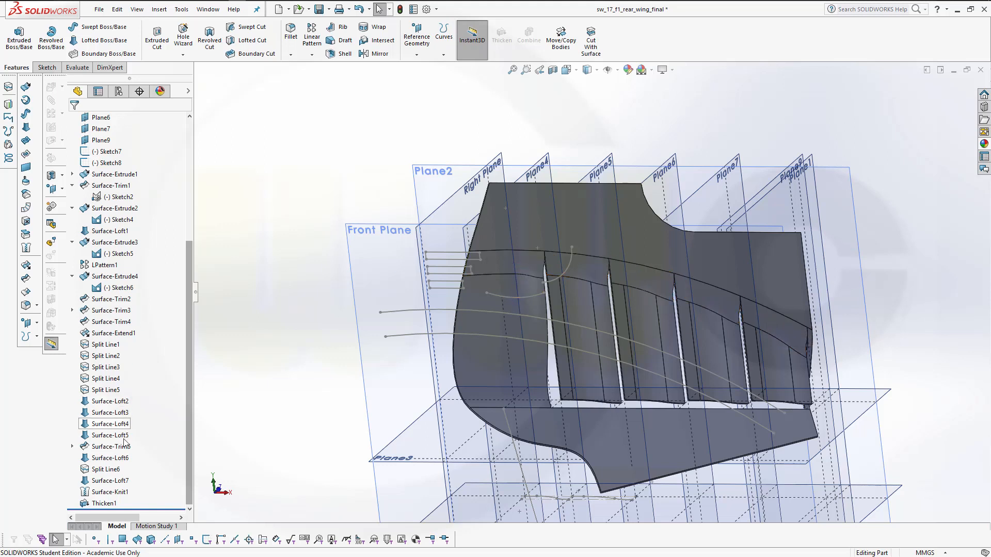
Edit Surface-Loft2, setting both the start and end tangent lengths to 2, and rebuild the loft
left_click(124, 401)
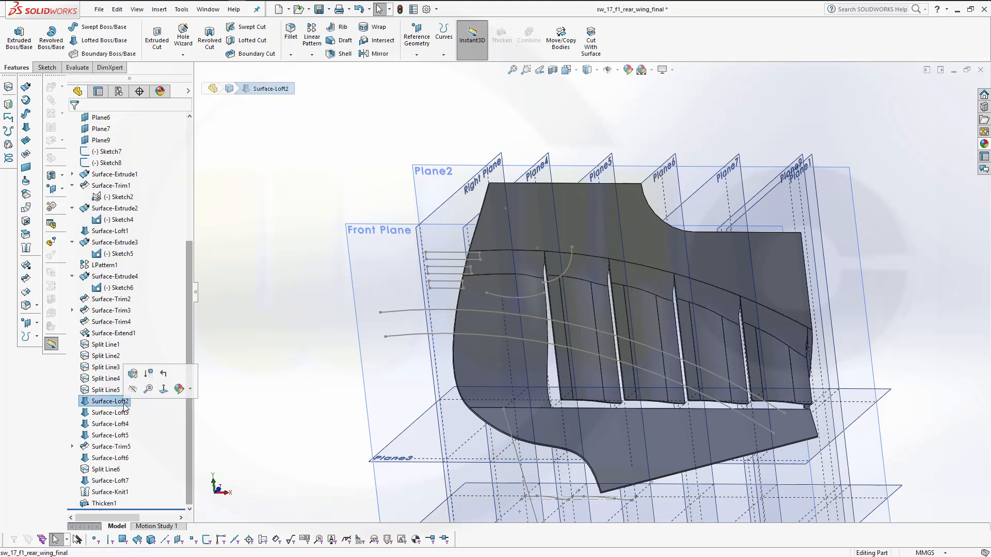
left_click(132, 373)
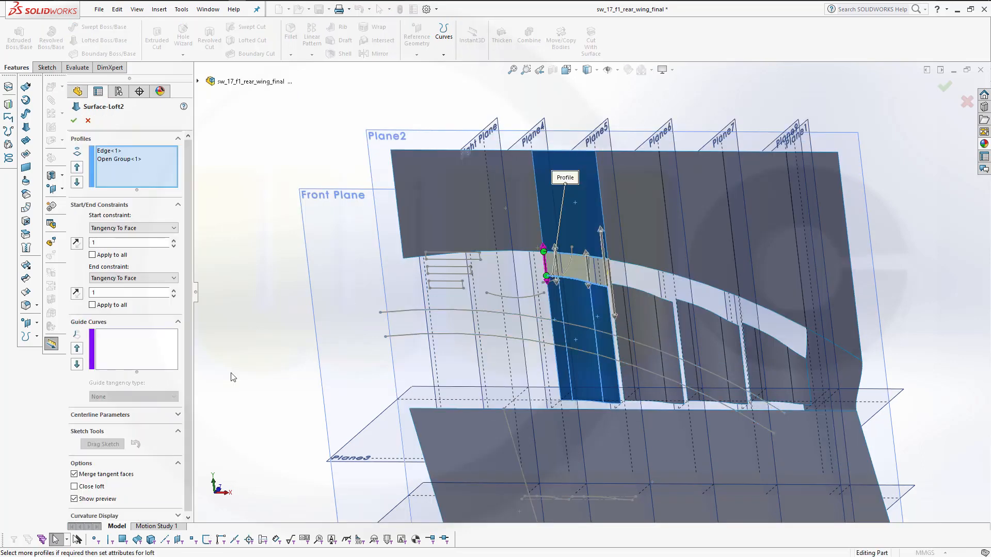
scroll(578, 288, "up", 2)
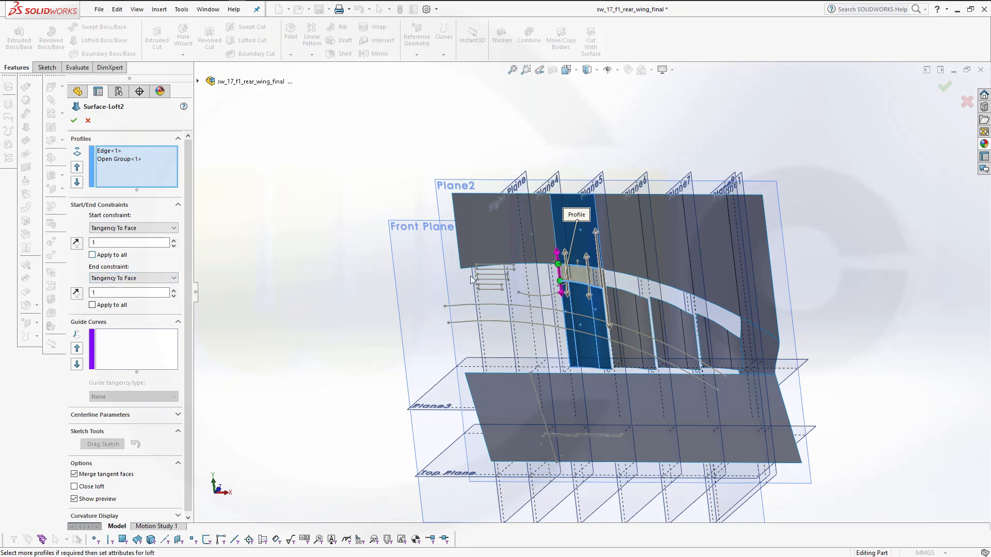
scroll(583, 279, "down", 5)
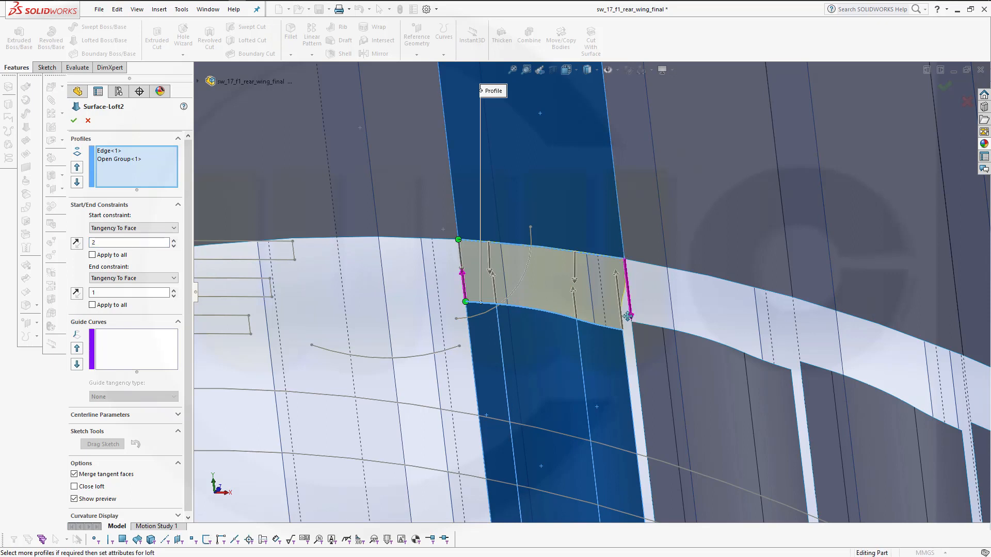
type("2")
left_click(618, 272)
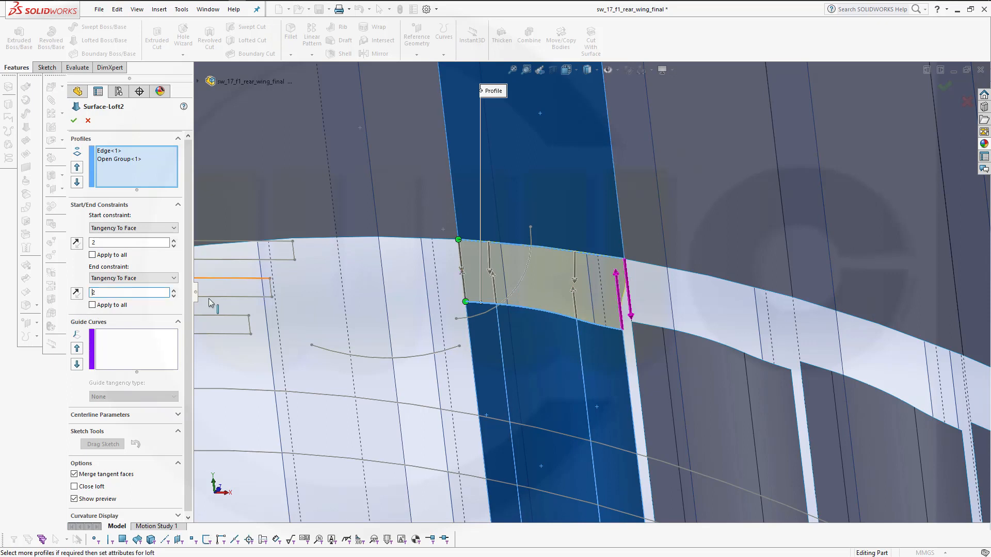
left_click(73, 120)
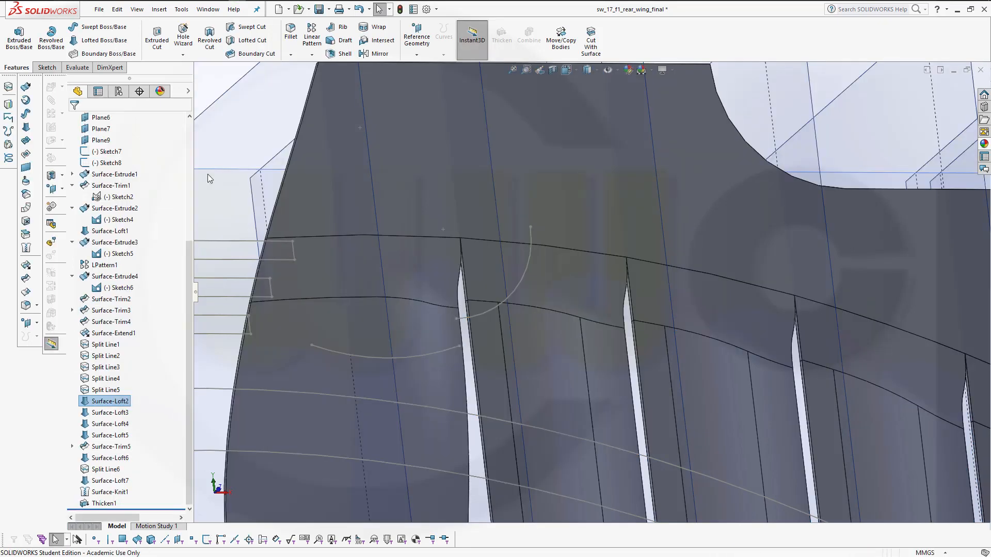
Examine the lofted transitions and slots of the thickened wing plate after the tangency edit
scroll(739, 388, "up", 5)
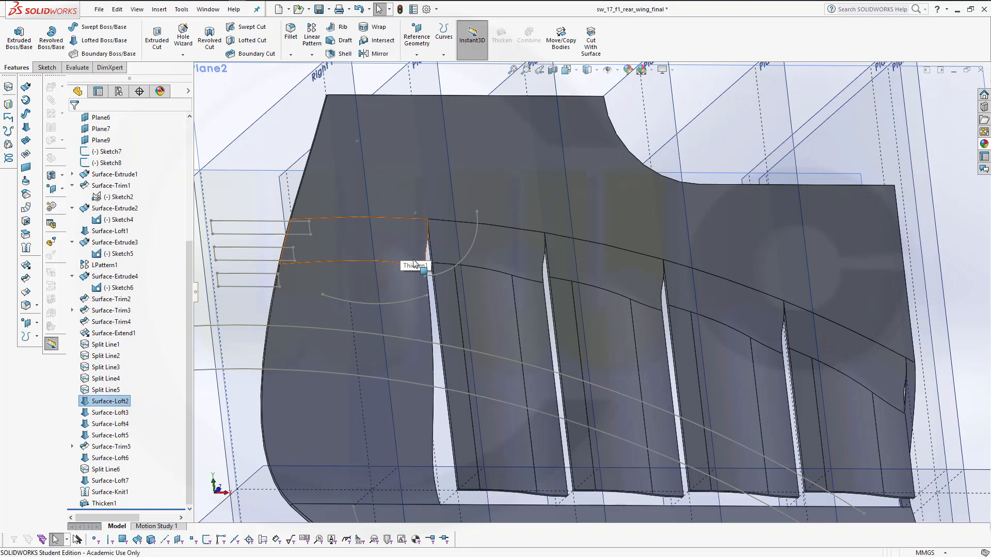
scroll(598, 387, "up", 2)
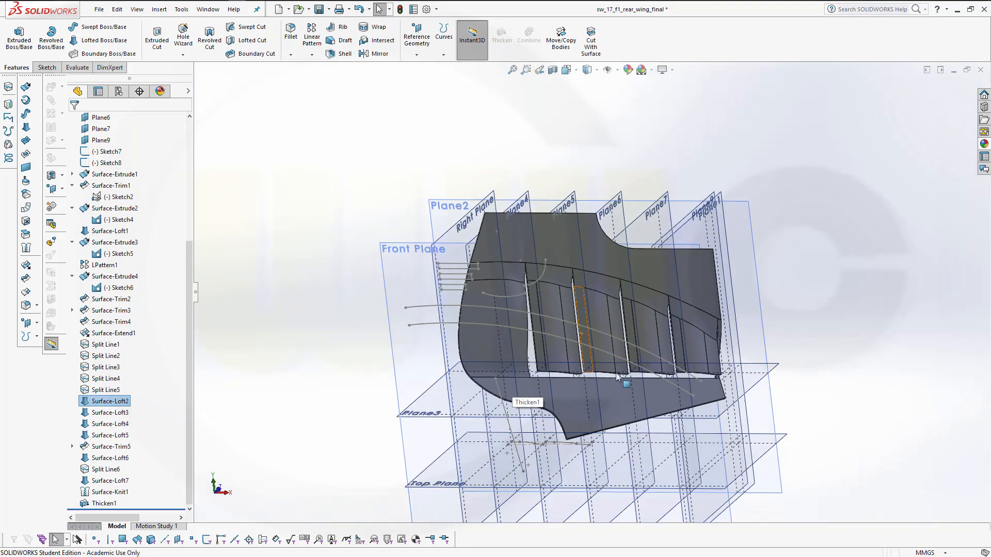
scroll(599, 283, "up", 2)
scroll(600, 320, "down", 3)
scroll(608, 335, "up", 3)
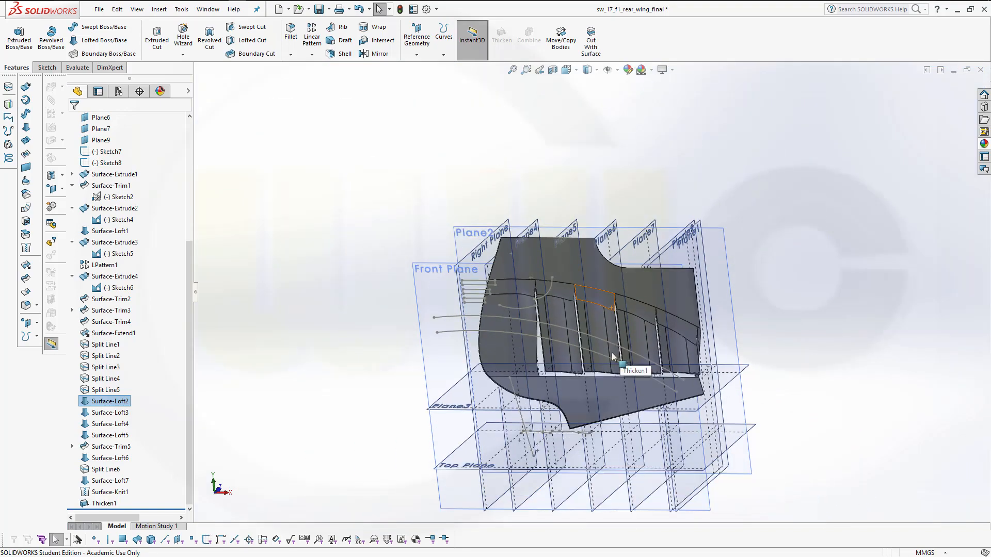
middle_click_drag(612, 326, 444, 321)
scroll(658, 324, "up", 2)
scroll(658, 324, "down", 2)
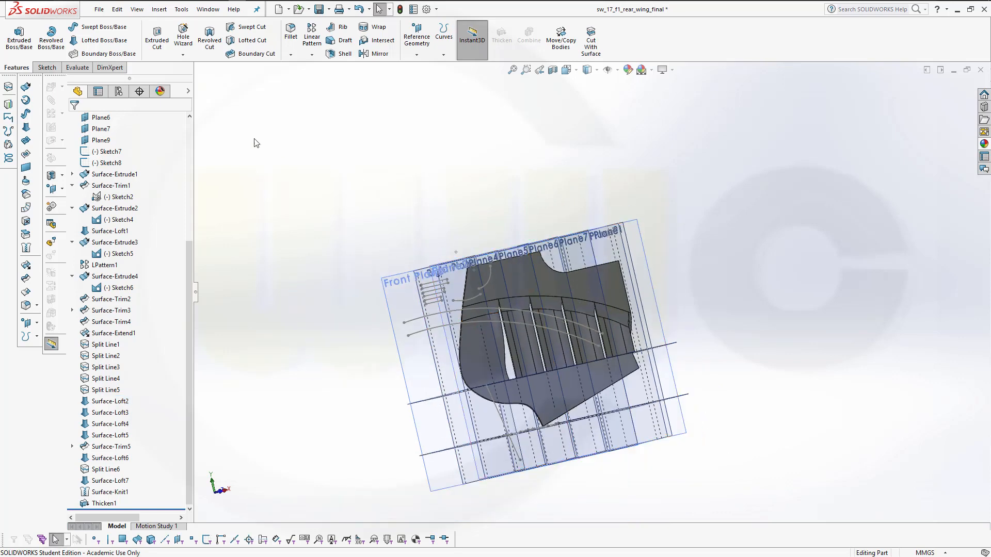
Extrude the upper arc of Sketch7 as a surface, up to Plane2
left_click(25, 87)
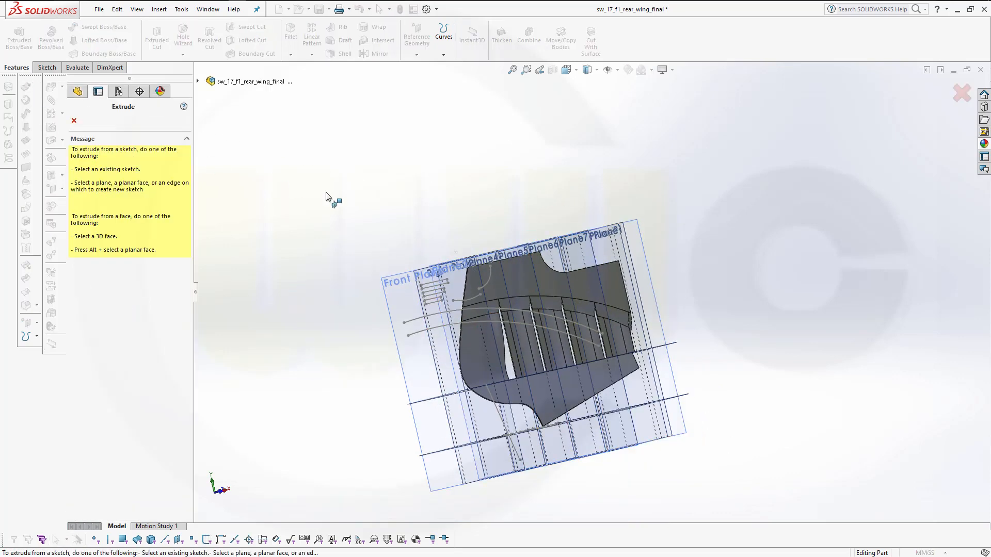
scroll(582, 303, "down", 3)
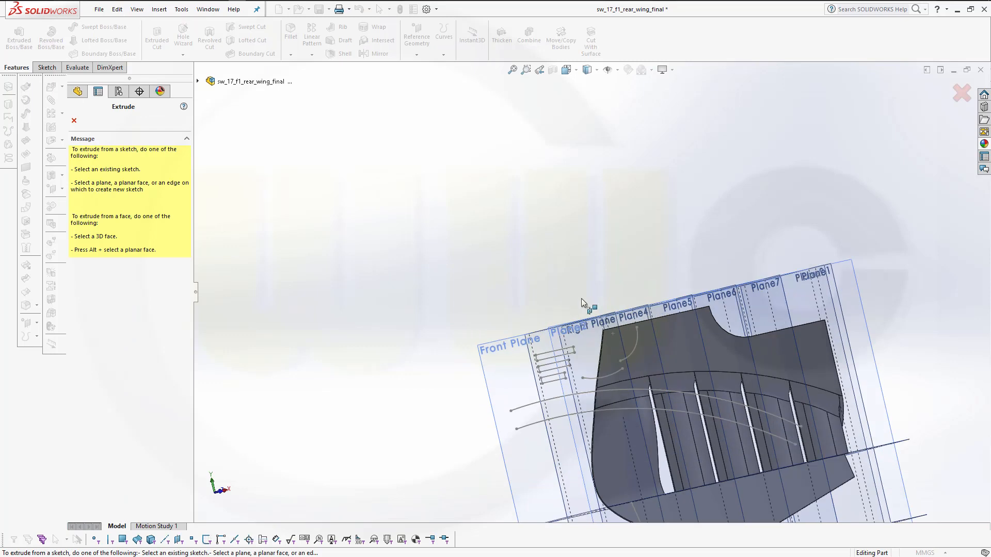
left_click(637, 348)
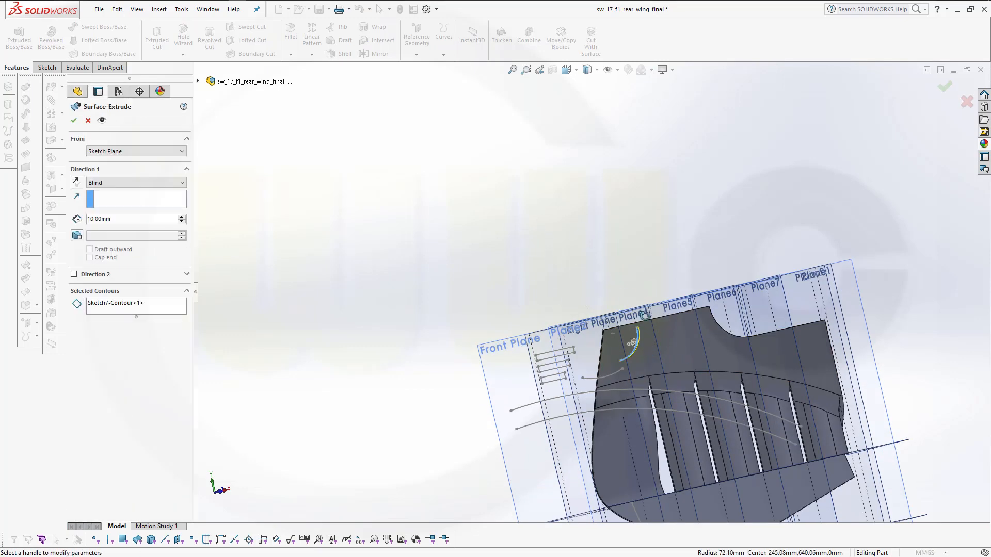
middle_click_drag(644, 315, 686, 334)
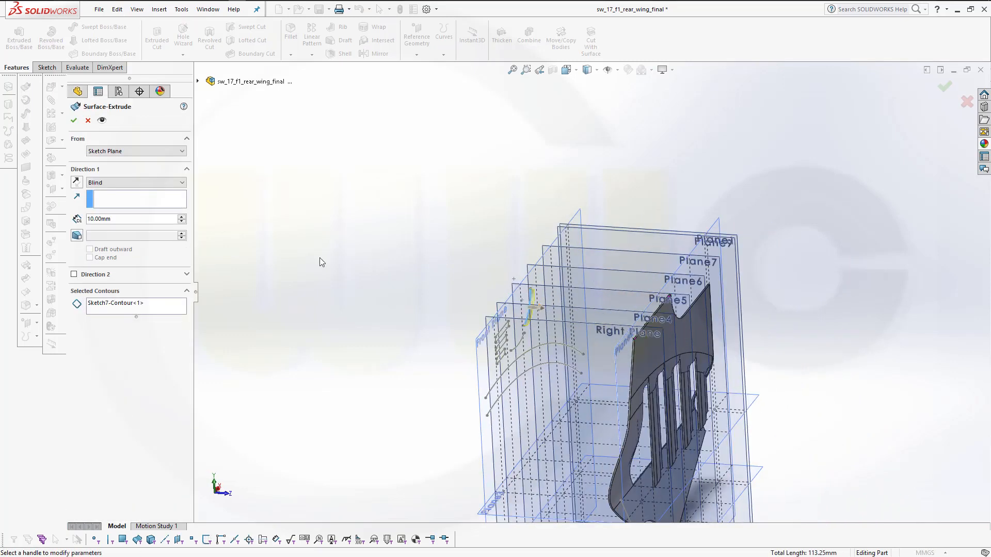
left_click(178, 182)
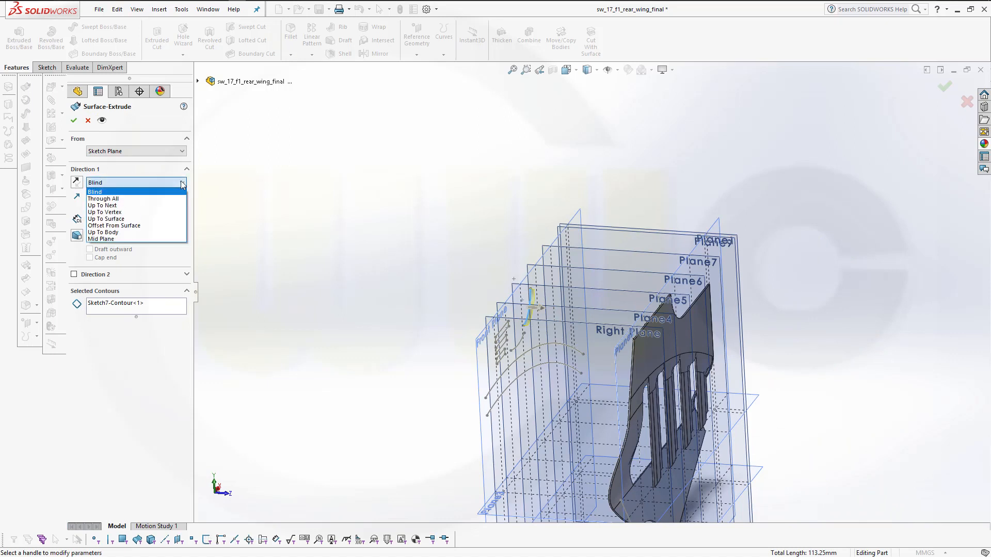
left_click(178, 219)
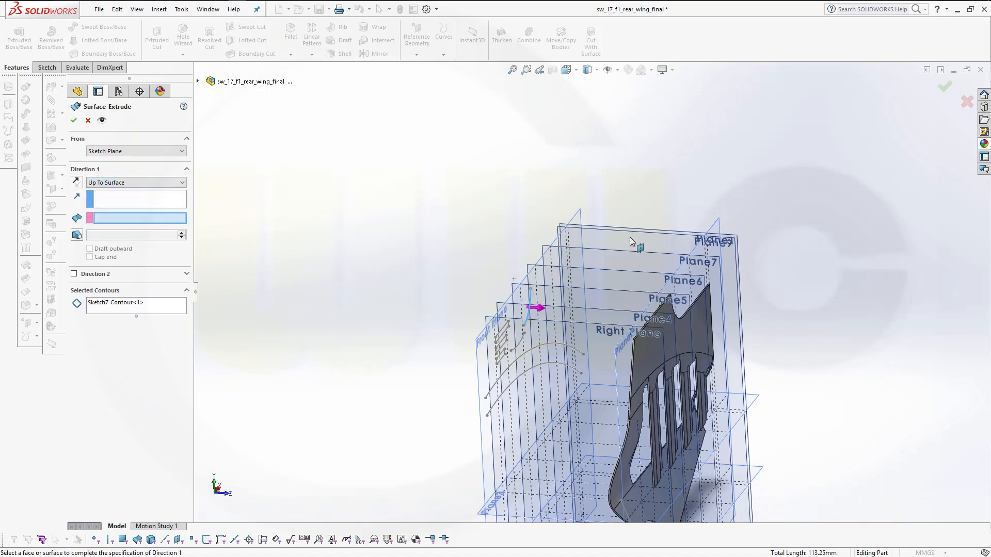
left_click(720, 235)
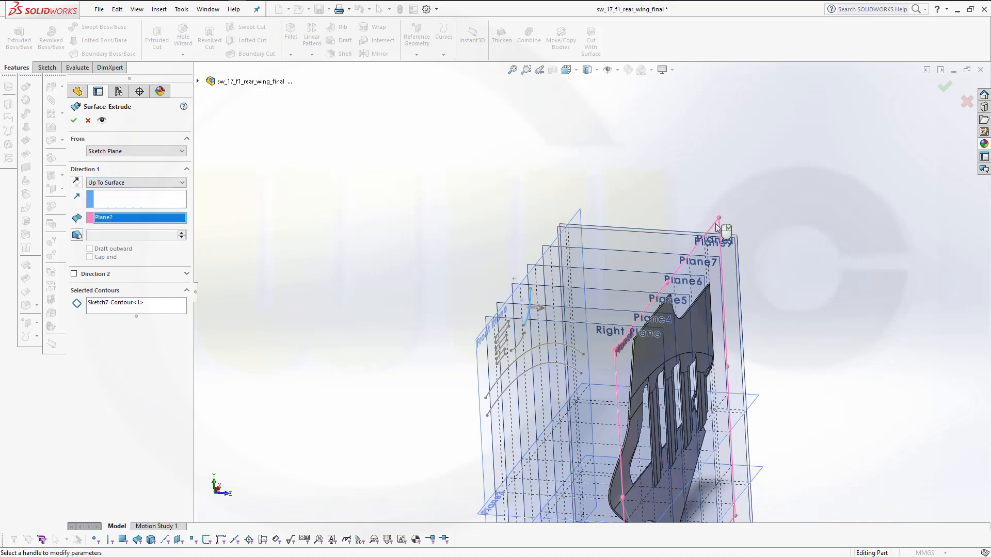
left_click(74, 120)
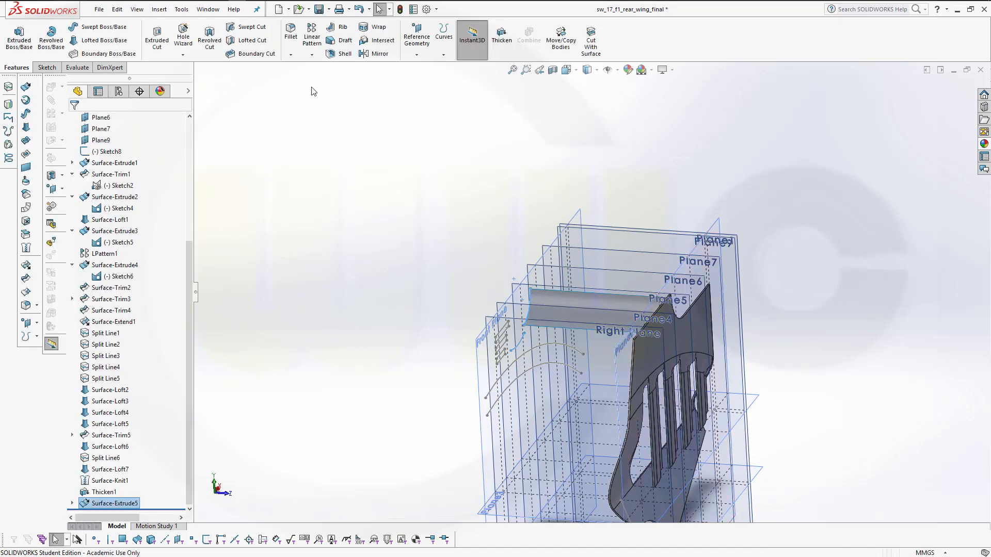
Extrude the lower arc of Sketch7 as a second wing surface, up to Plane2
left_click(25, 86)
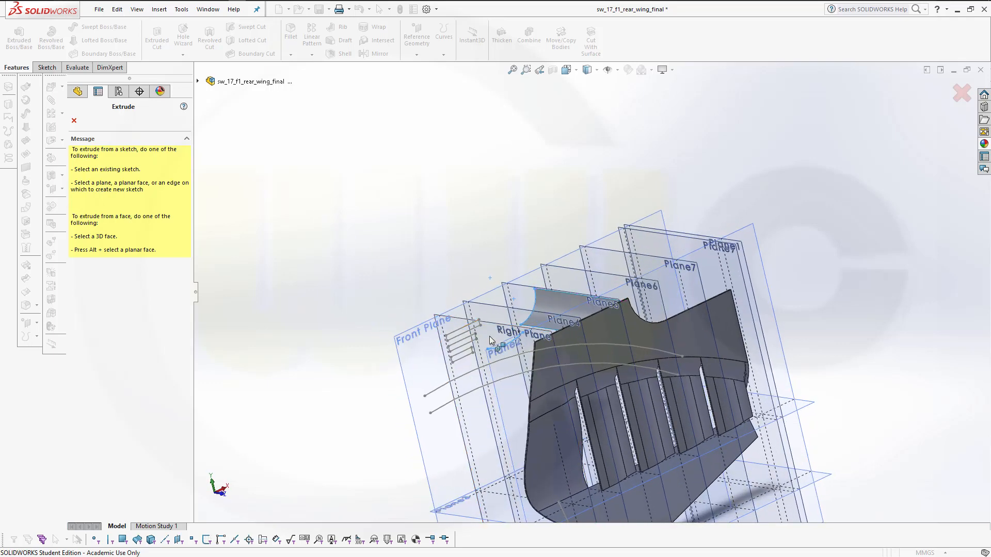
left_click(503, 351)
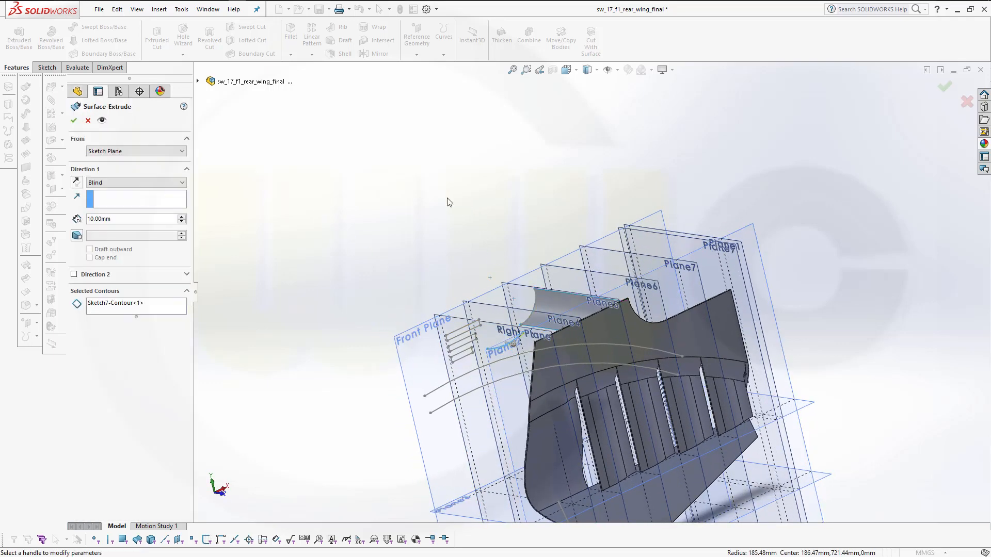
left_click(181, 182)
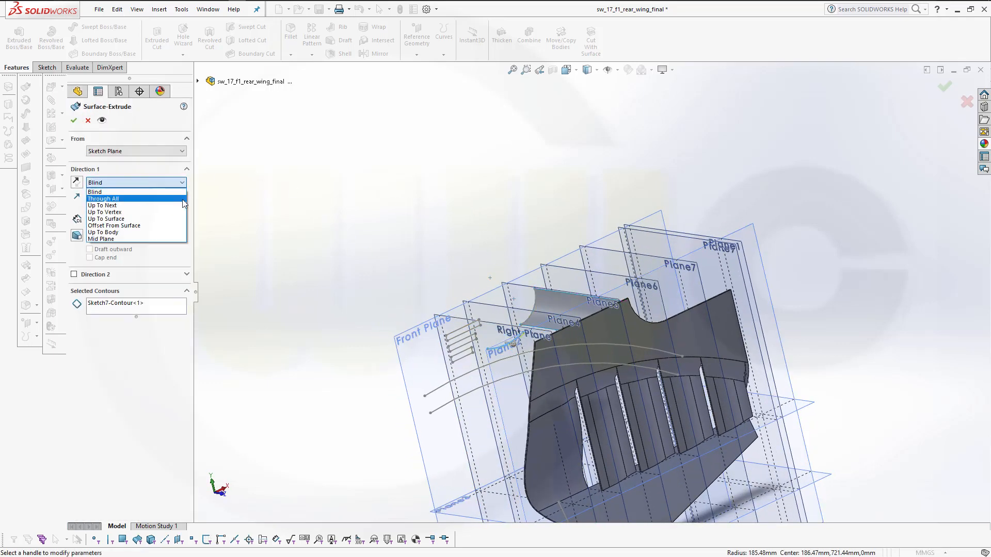
left_click(155, 206)
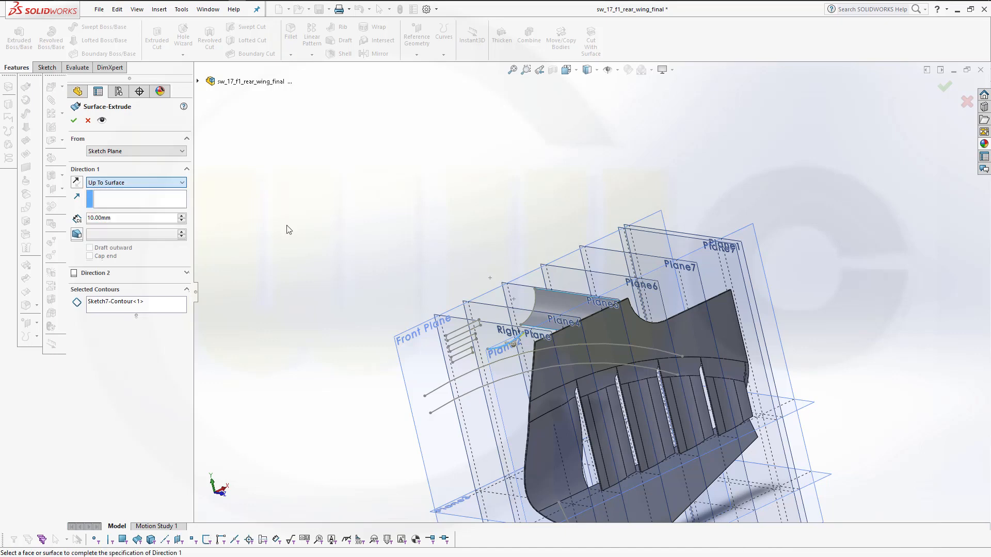
left_click(741, 229)
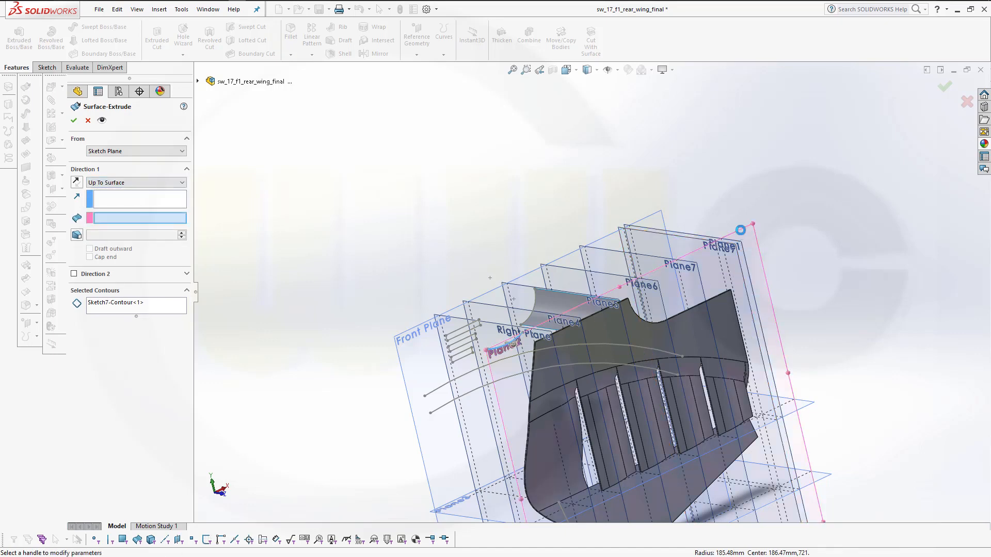
left_click(73, 120)
middle_click_drag(419, 216, 433, 191)
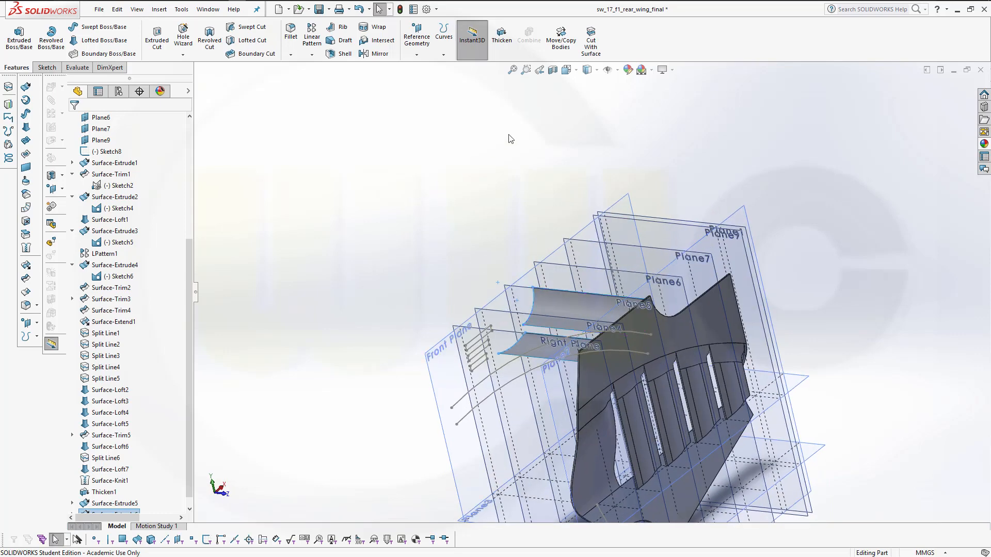
left_click(510, 50)
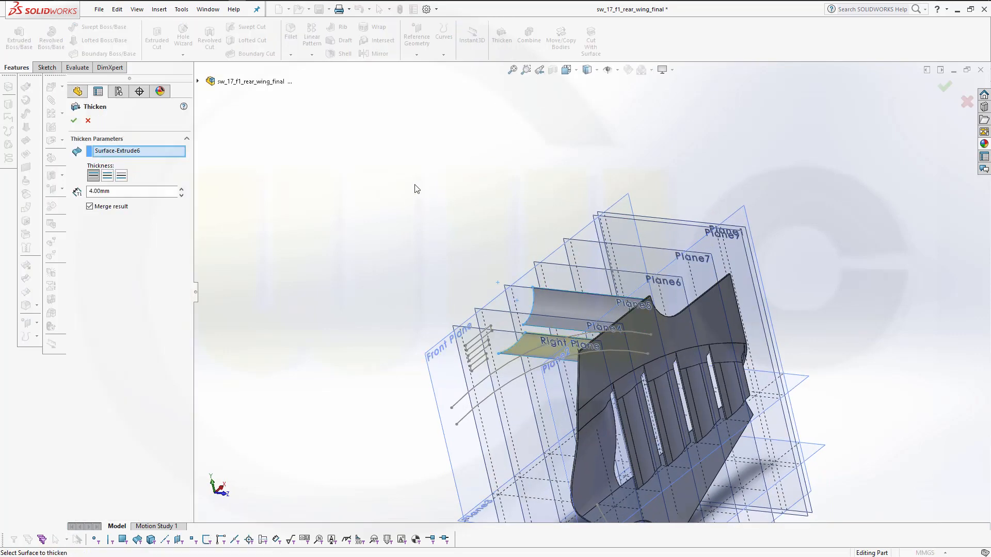
left_click(123, 177)
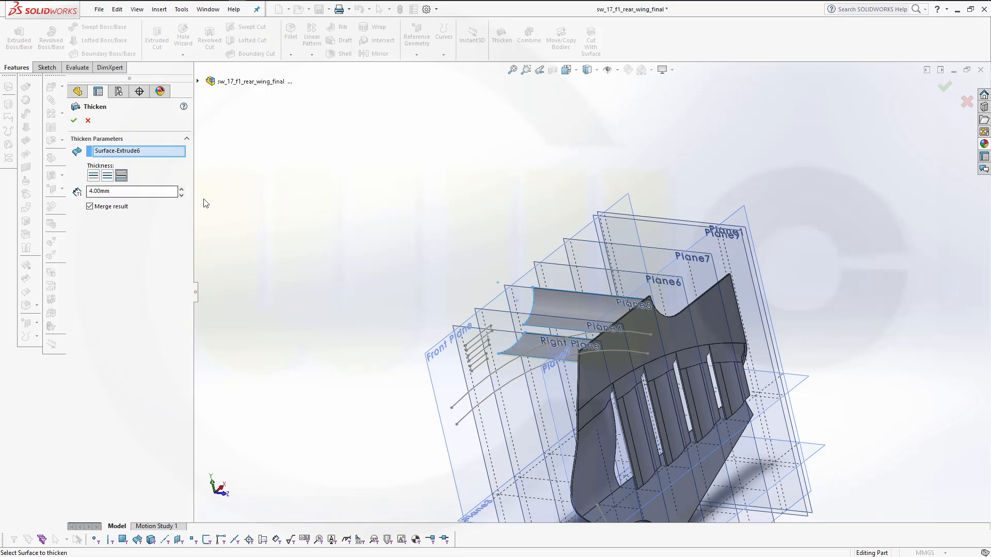
middle_click_drag(393, 230, 335, 191)
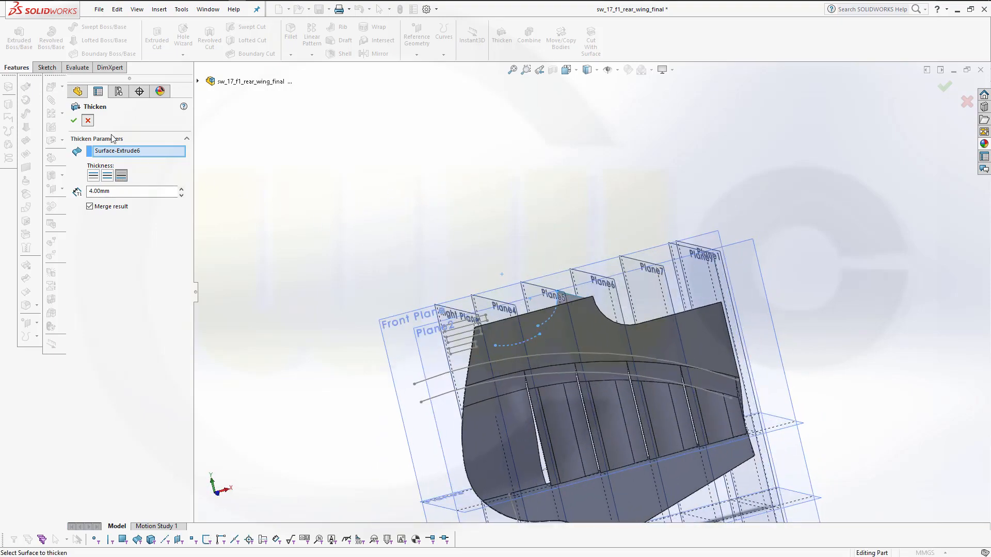
left_click(385, 184)
middle_click_drag(491, 283, 520, 296)
scroll(498, 299, "up", 3)
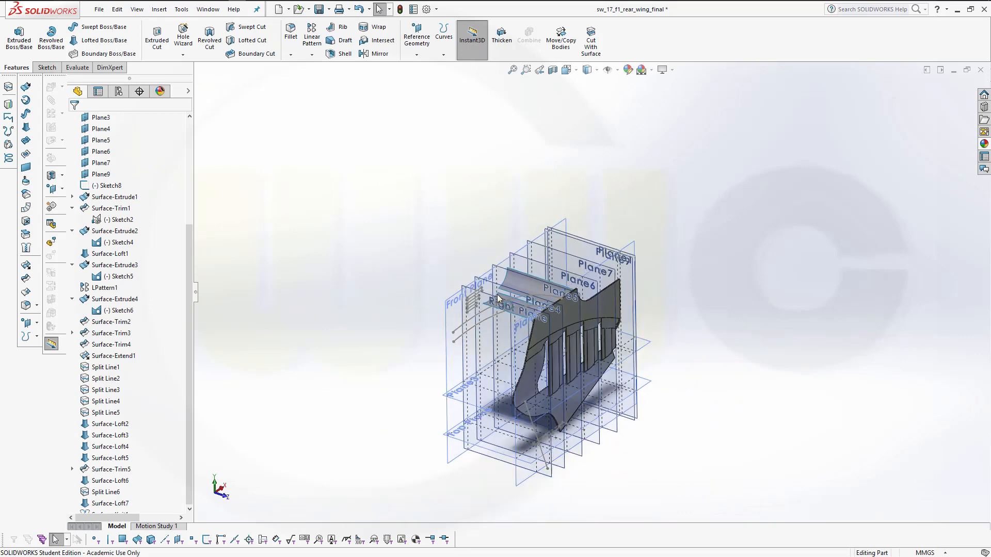
scroll(498, 299, "down", 5)
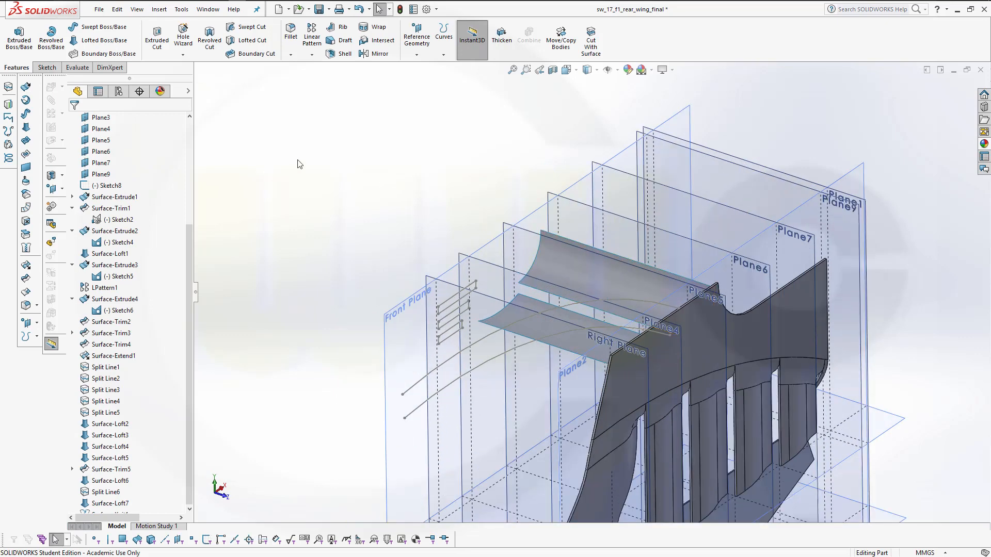
Thicken the upper extruded wing surface by 4 mm on side 1 with the result merged
left_click(500, 37)
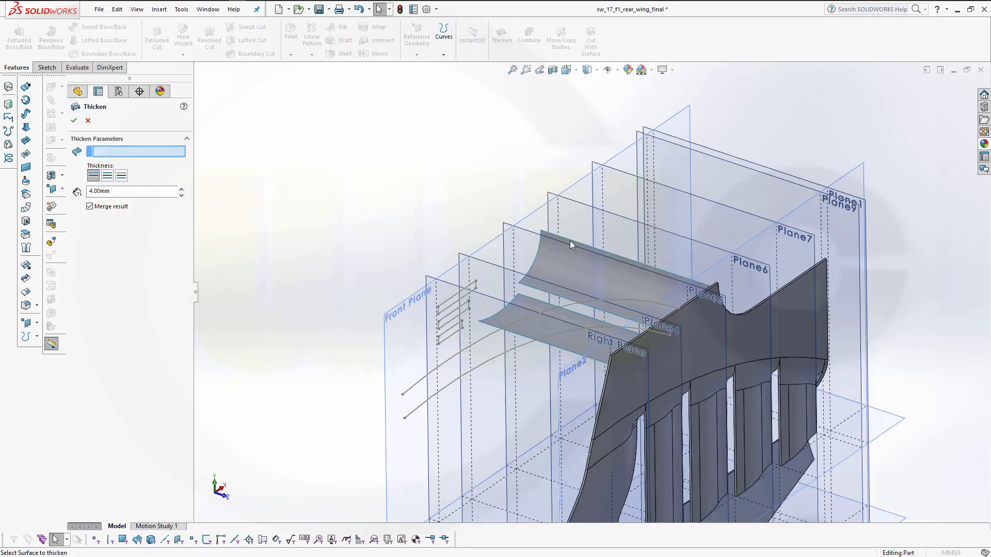
left_click(576, 279)
middle_click_drag(434, 227, 330, 201)
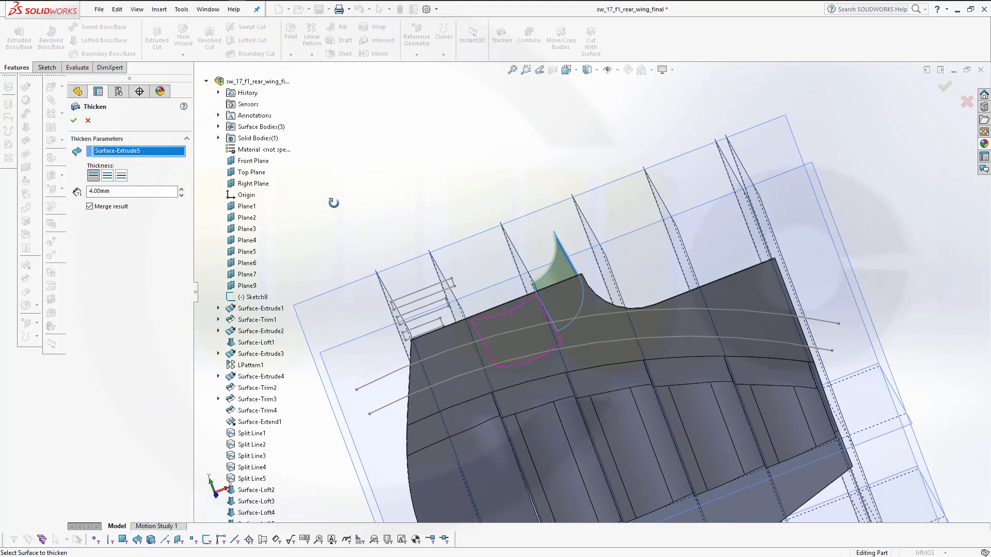
left_click(74, 120)
Thicken the lower extruded wing surface by 4 mm on side 1 with the result merged
middle_click_drag(372, 173, 431, 193)
left_click(501, 37)
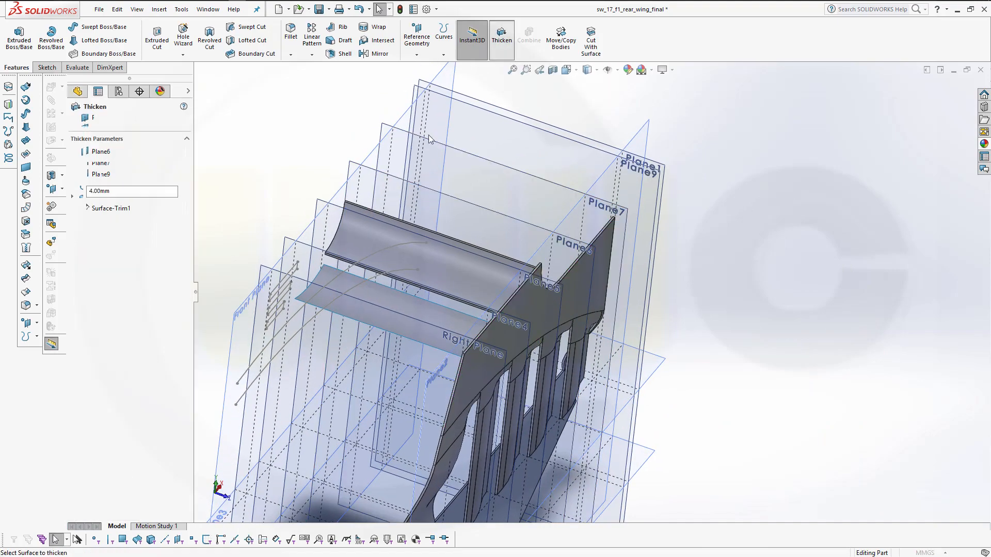
left_click(369, 316)
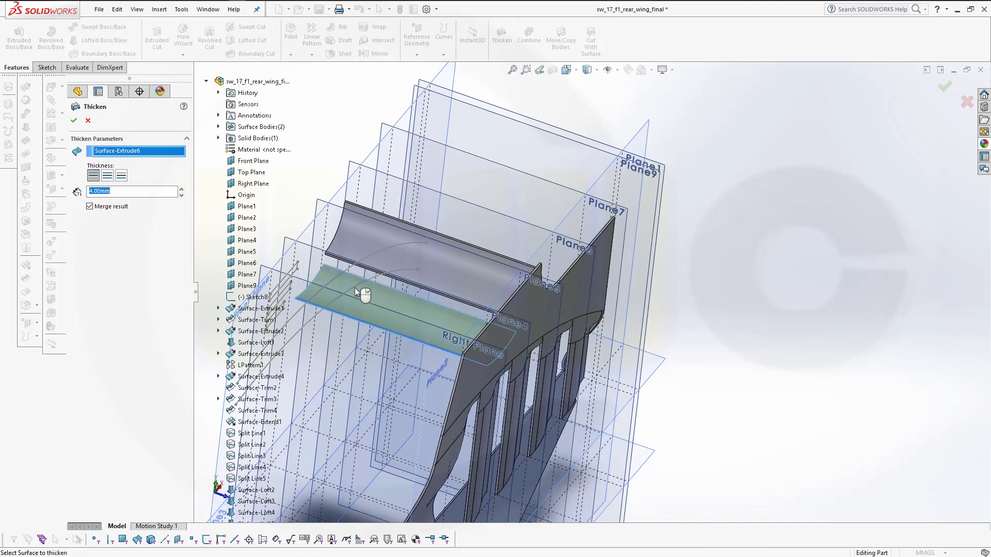
left_click(74, 120)
Examine where the thickened wing elements meet the end plate and check the part's solid bodies
middle_click_drag(754, 329, 644, 286)
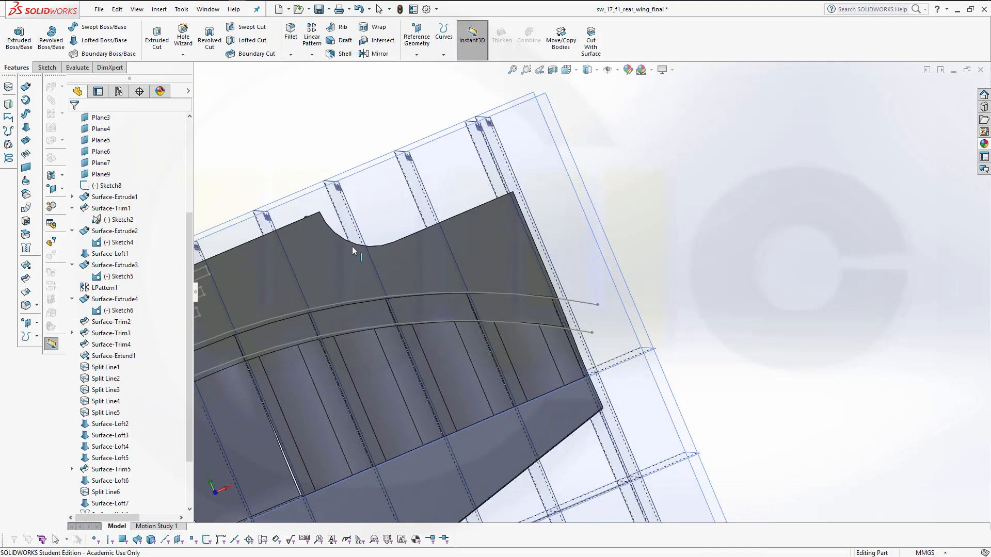
scroll(324, 246, "up", 2)
scroll(334, 249, "down", 6)
scroll(337, 258, "up", 5)
middle_click_drag(348, 292, 455, 345)
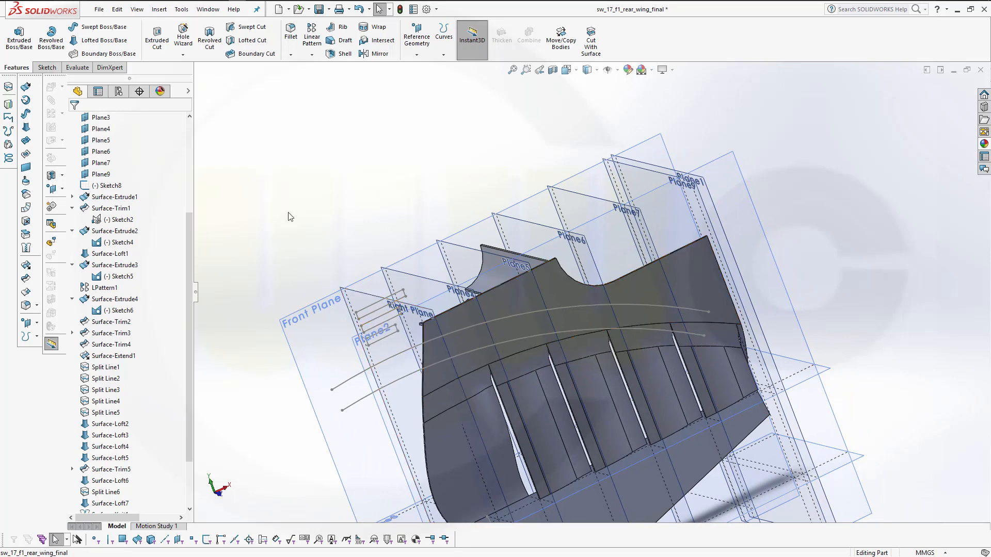
left_click(308, 197)
middle_click_drag(373, 191, 318, 191)
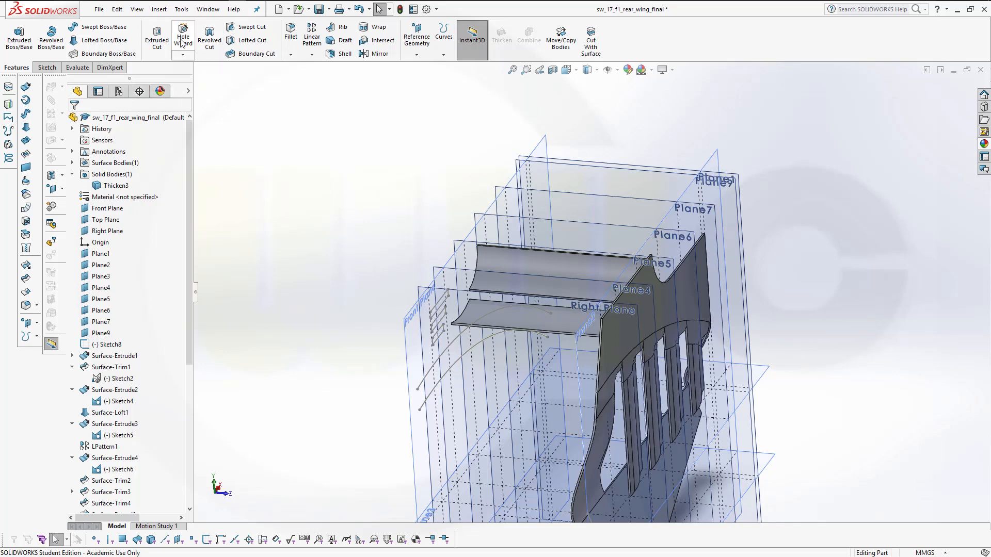
Try to cut-extrude the uppermost rectangle of Sketch8 toward the end plate, up to Plane2
left_click(158, 40)
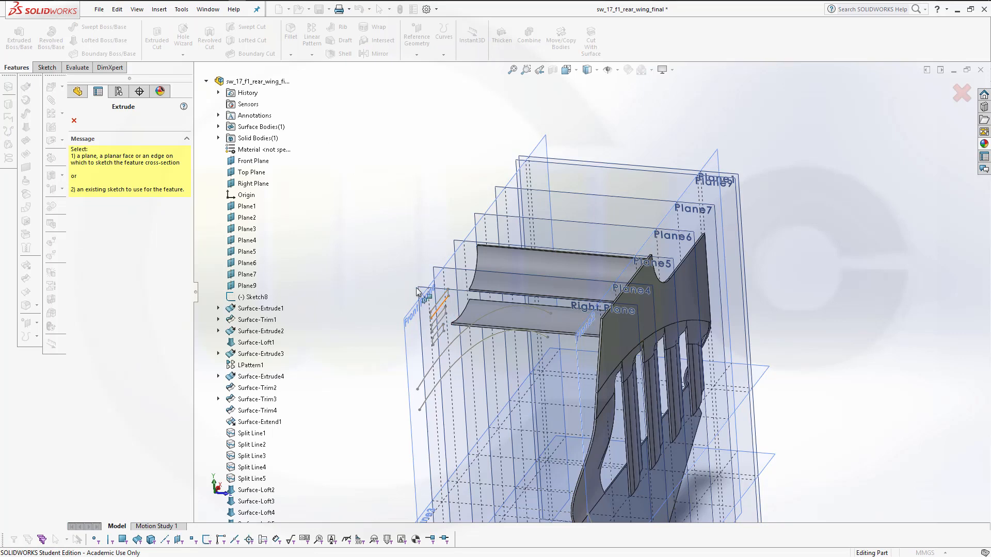
scroll(391, 257, "up", 1)
scroll(410, 266, "down", 1)
scroll(536, 386, "up", 2)
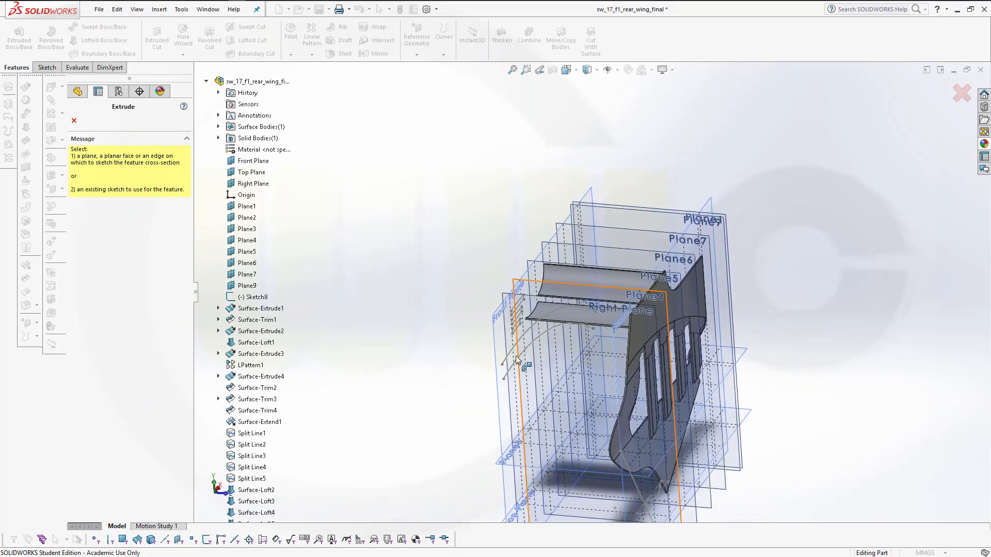
scroll(519, 364, "down", 4)
scroll(549, 237, "down", 1)
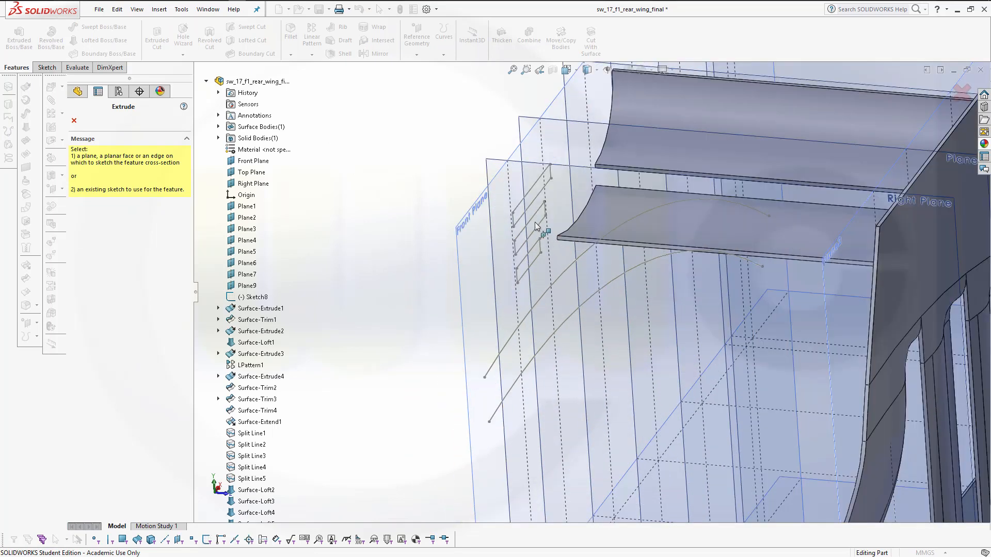
left_click(525, 202)
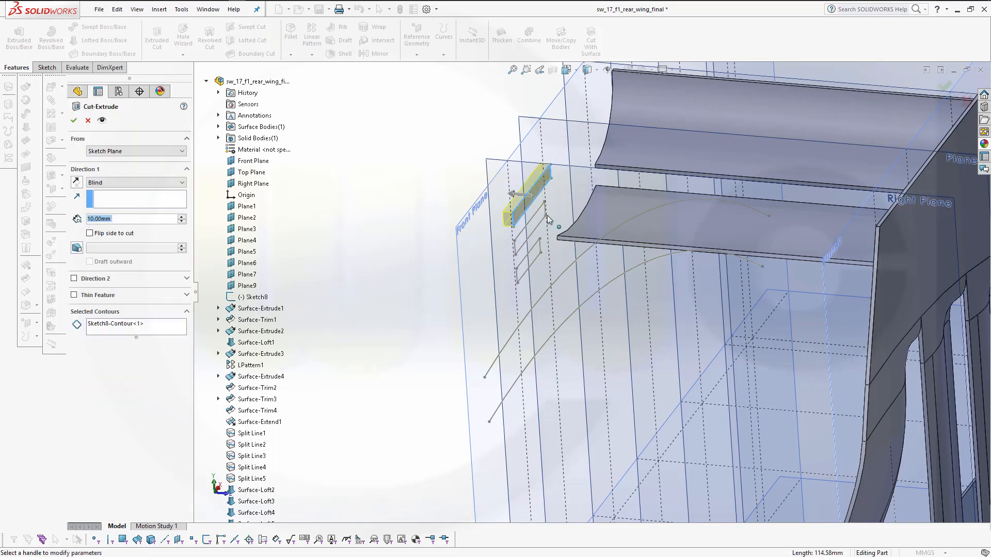
mouse_move(540, 236)
middle_mouse_down()
mouse_move(517, 221)
mouse_move(508, 194)
middle_mouse_up()
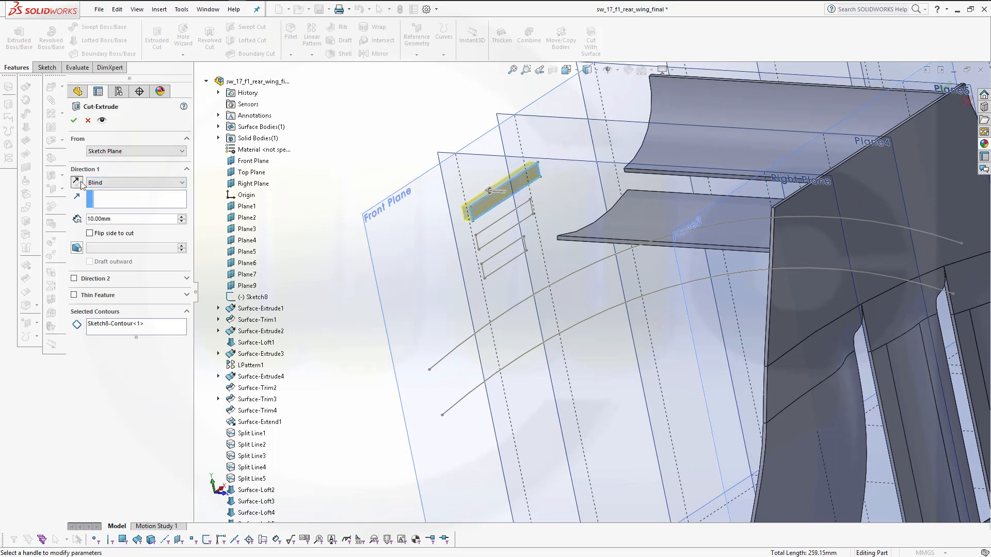
left_click(182, 182)
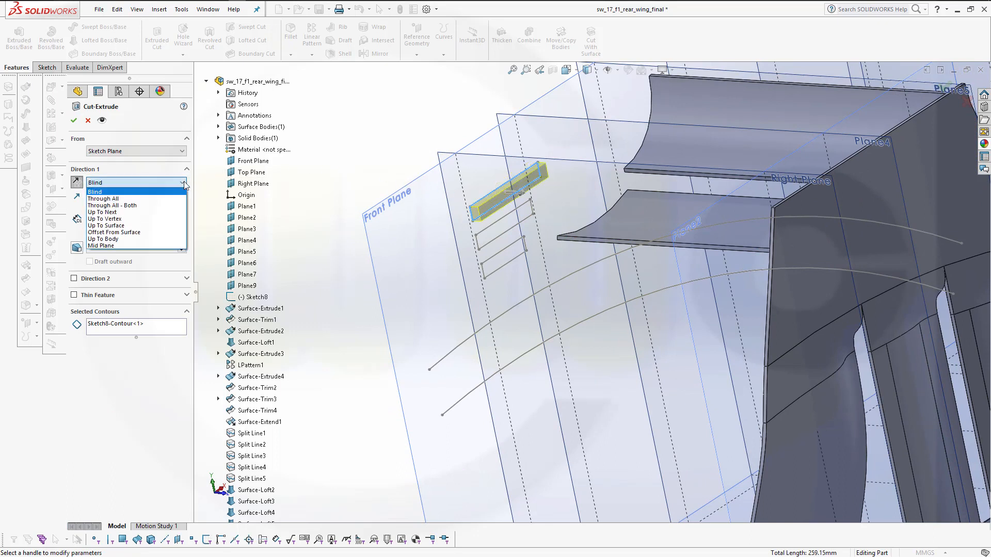
left_click(171, 226)
middle_click_drag(800, 274, 925, 209)
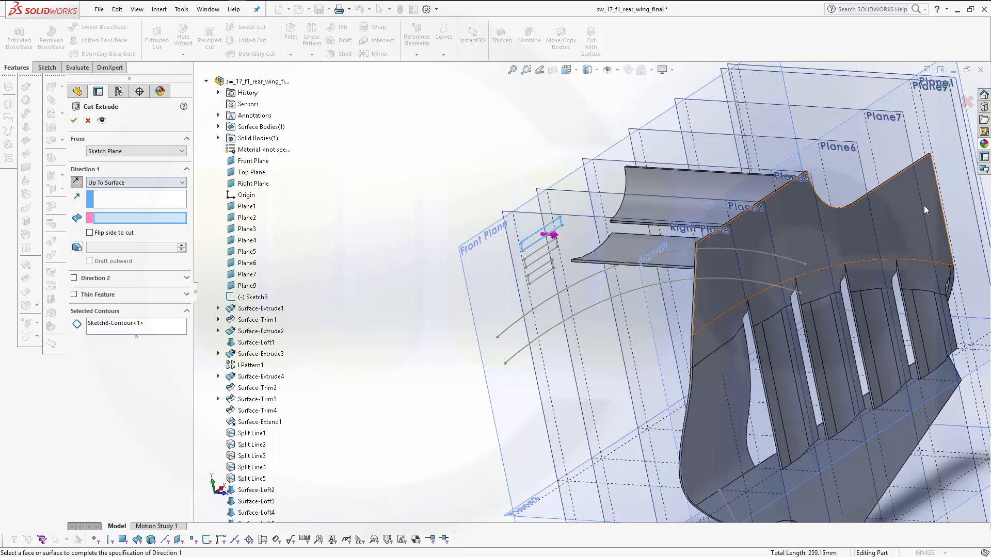
scroll(924, 205, "up", 1)
left_click(898, 104)
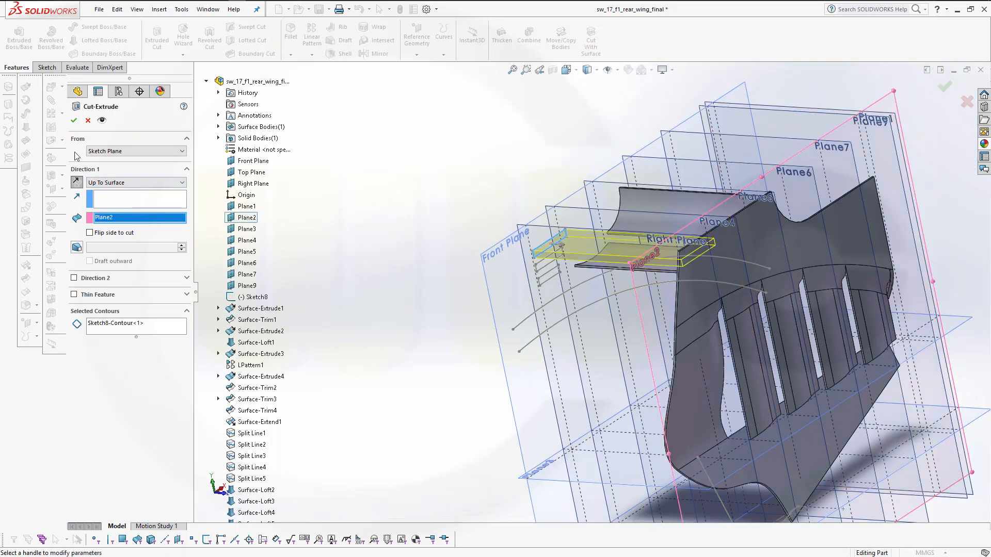
left_click(74, 122)
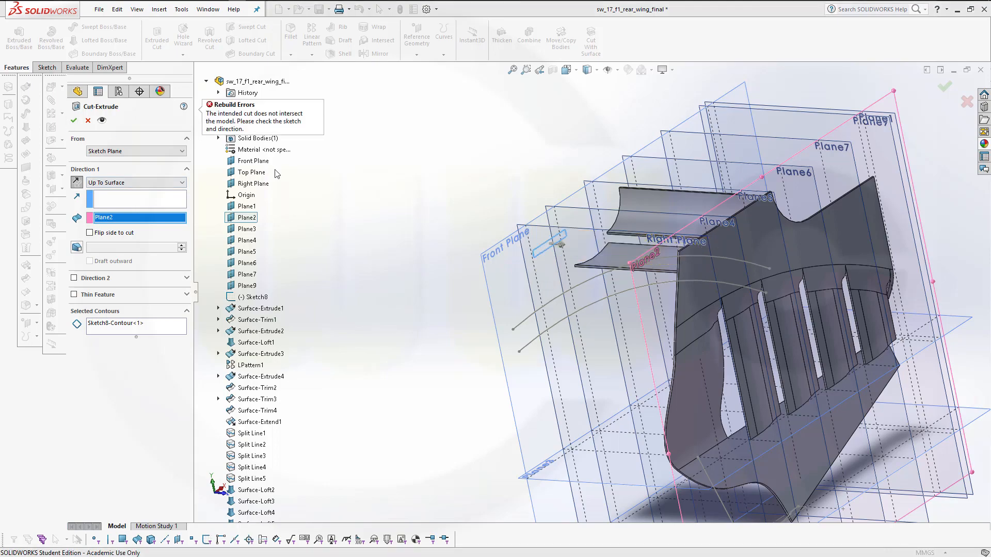
Examine where the end plate and wing elements lie relative to Plane2, and abandon the pending cut
middle_click_drag(414, 203, 477, 212)
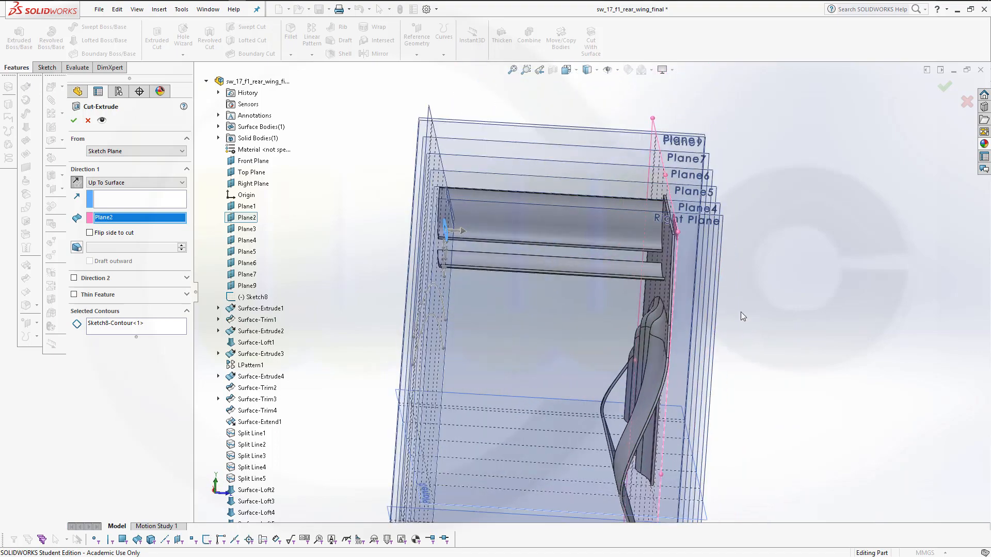
scroll(690, 276, "down", 4)
middle_click_drag(626, 246, 623, 223)
scroll(483, 222, "up", 4)
scroll(483, 221, "up", 2)
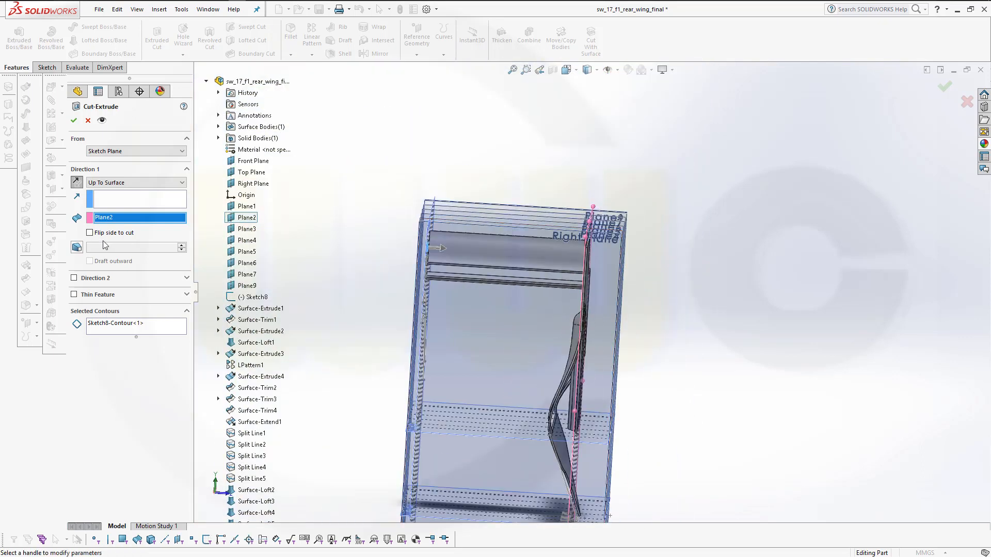
key("Escape")
scroll(303, 391, "down", 3)
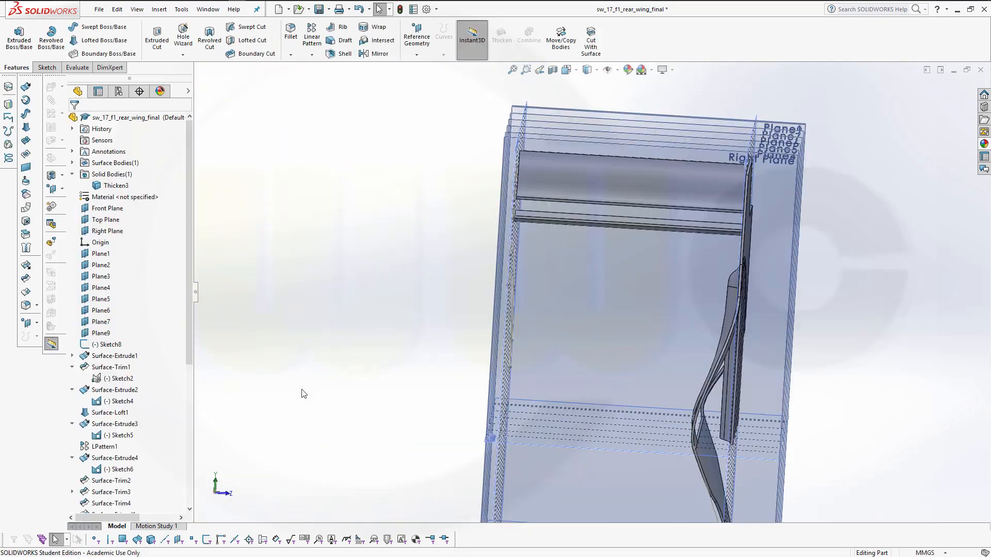
scroll(304, 388, "up", 3)
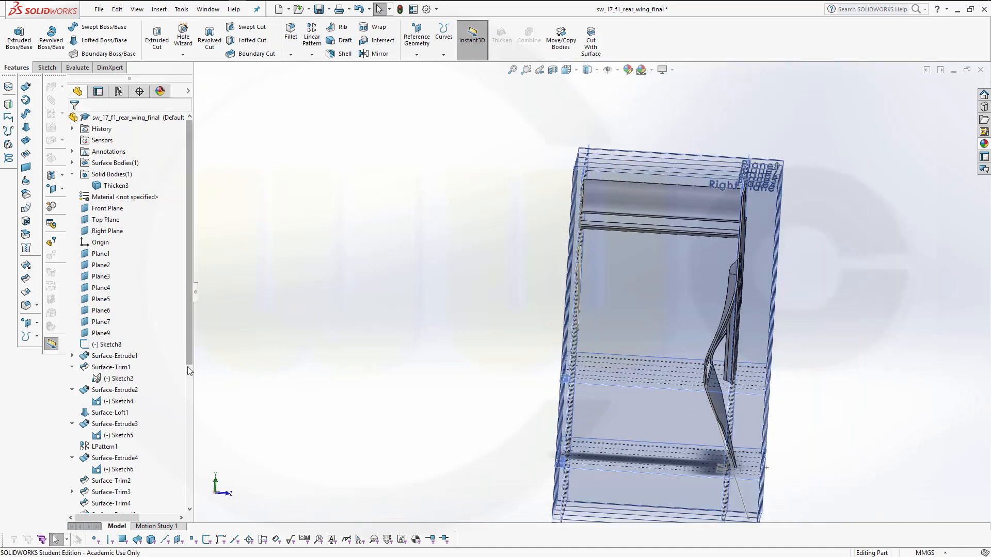
scroll(180, 438, "down", 7)
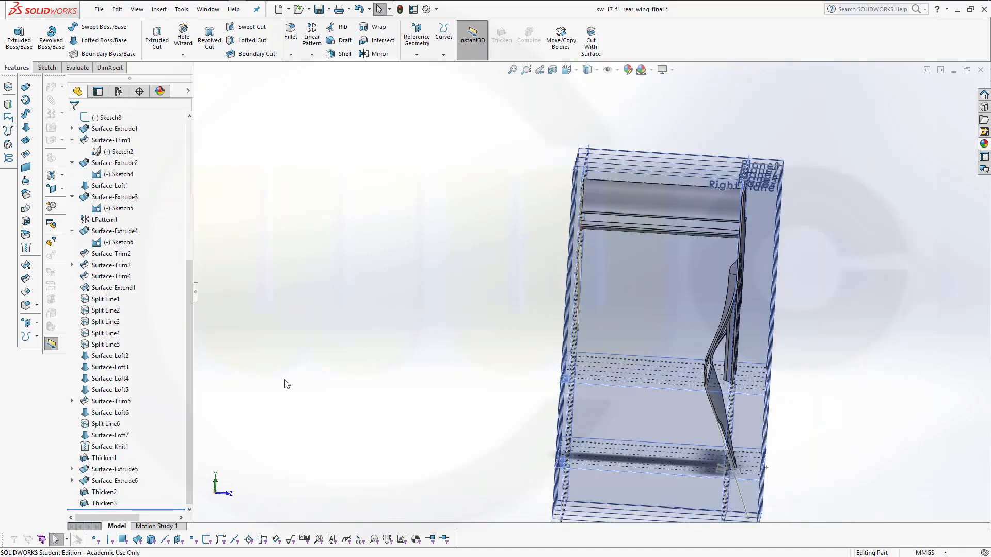
scroll(824, 210, "down", 3)
scroll(820, 215, "up", 1)
middle_click_drag(819, 215, 800, 222)
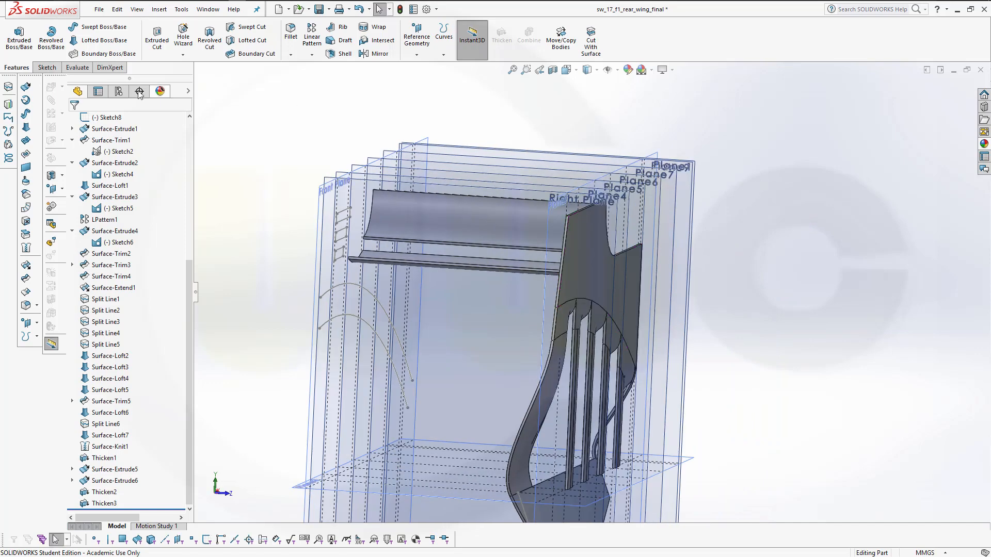
Cut the uppermost rectangle of Sketch8 Through All toward the end plate to open its first upper slot
left_click(156, 42)
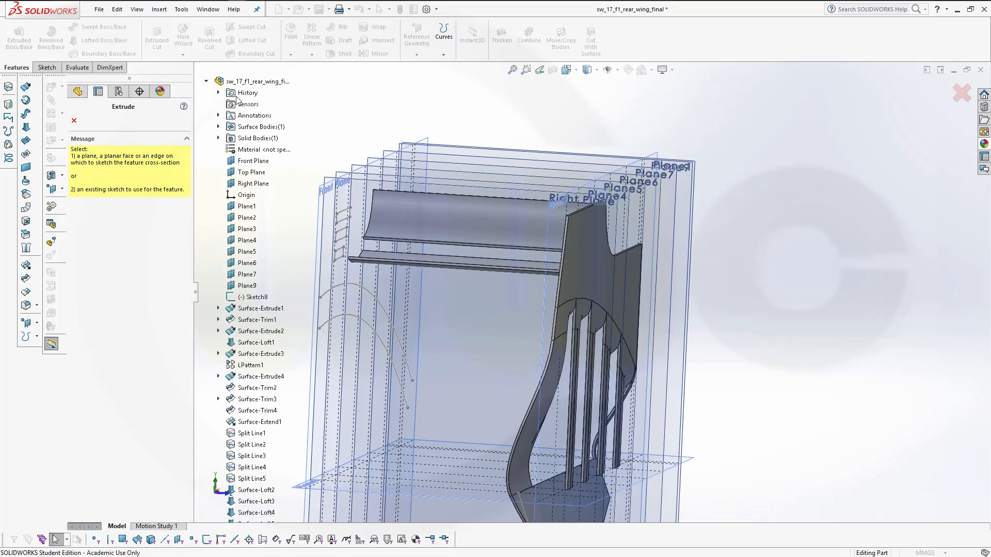
left_click(340, 213)
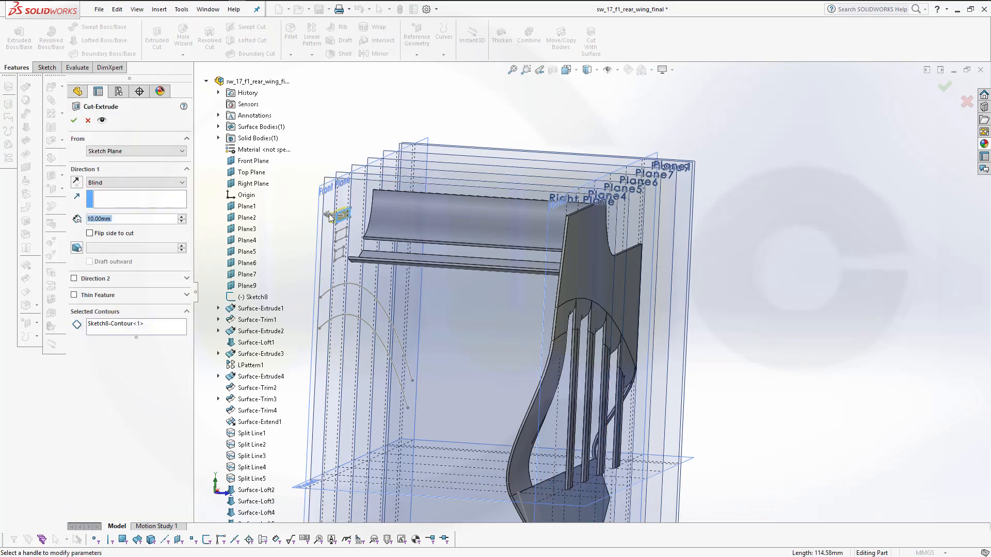
left_click(614, 255)
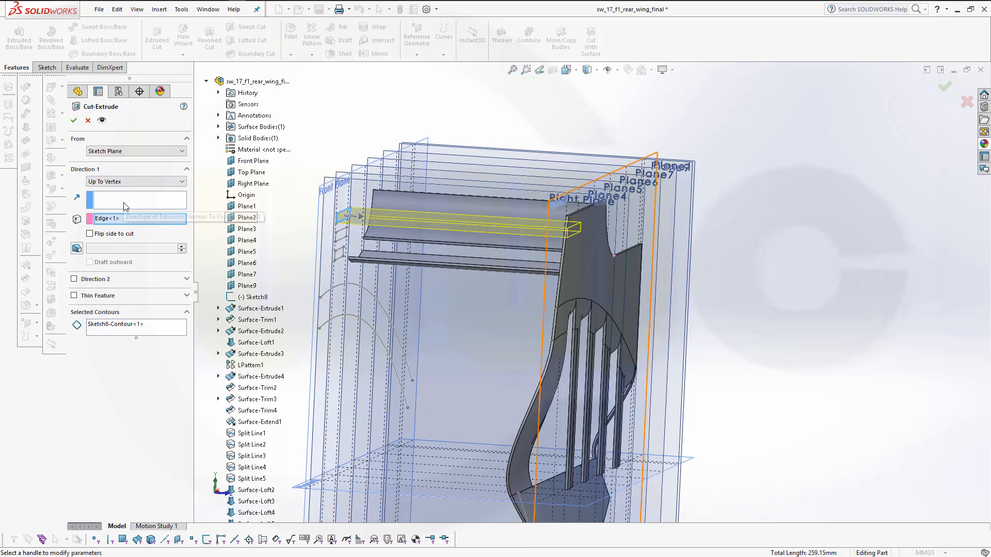
left_click(177, 184)
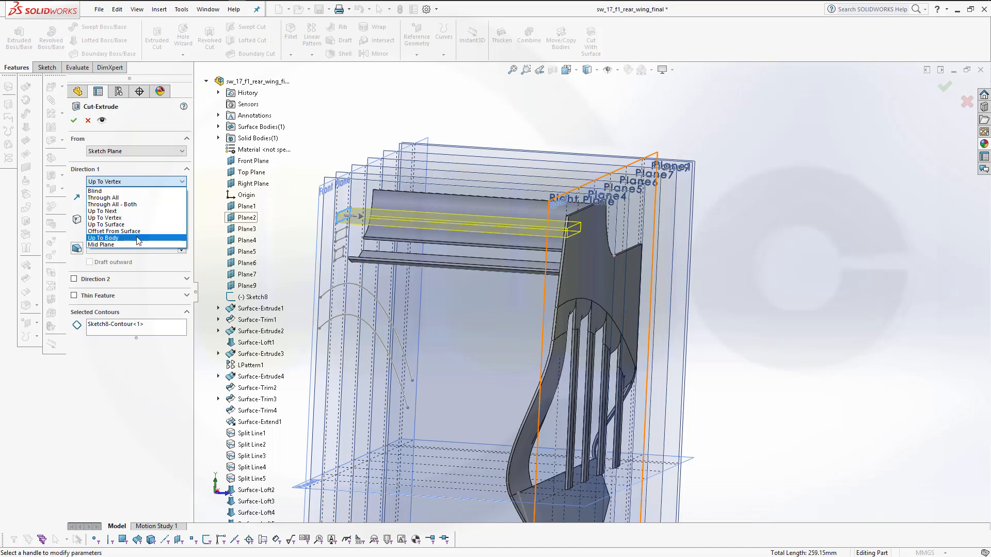
left_click(125, 198)
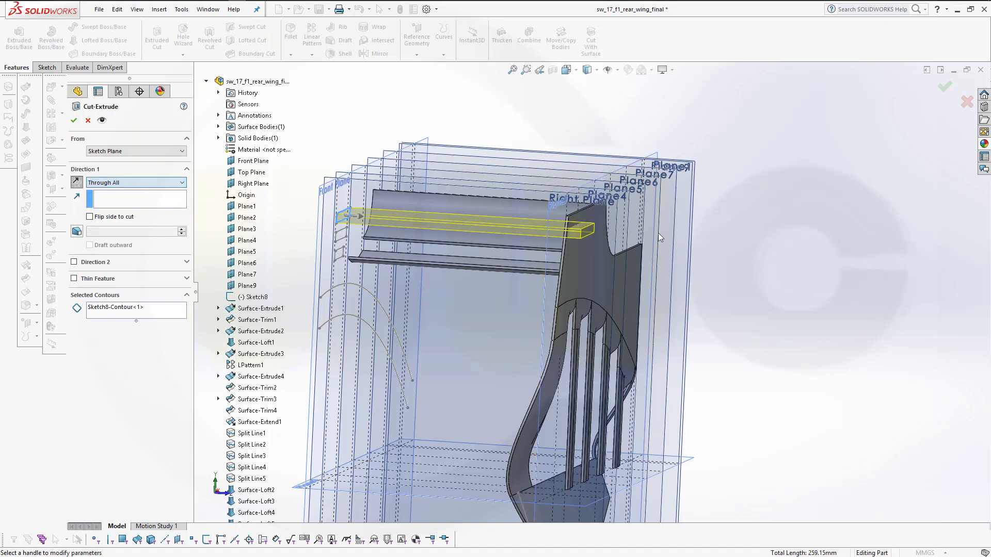
left_click(75, 121)
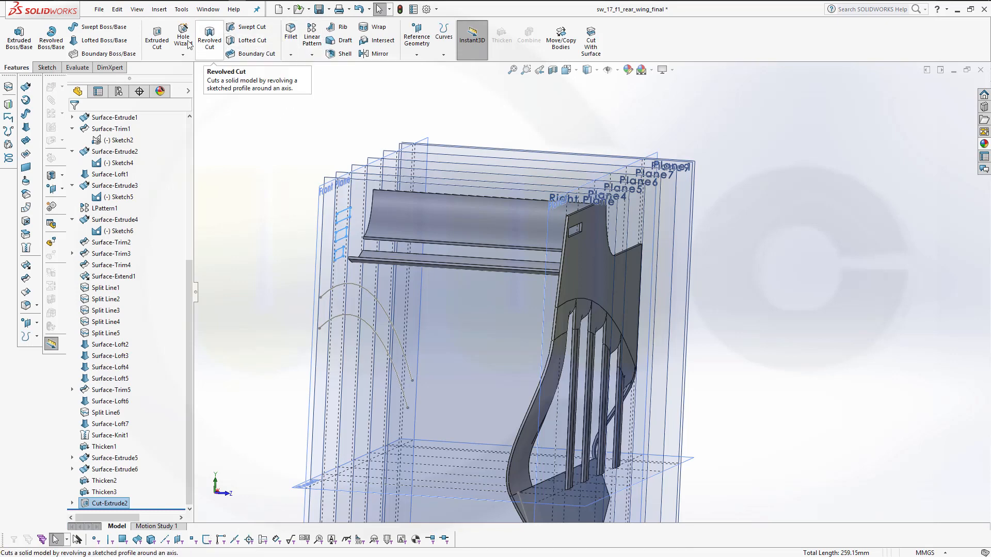
left_click(157, 37)
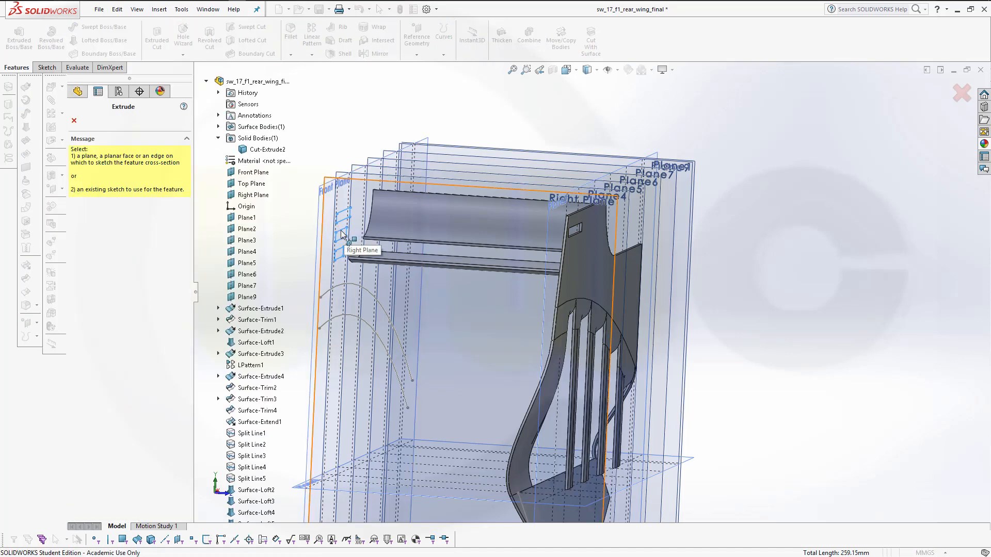
mouse_move(341, 238)
middle_mouse_down("ctrl")
mouse_move(480, 276)
mouse_move(401, 285)
mouse_move(400, 300)
middle_mouse_up("ctrl")
scroll(480, 276, "down", 3)
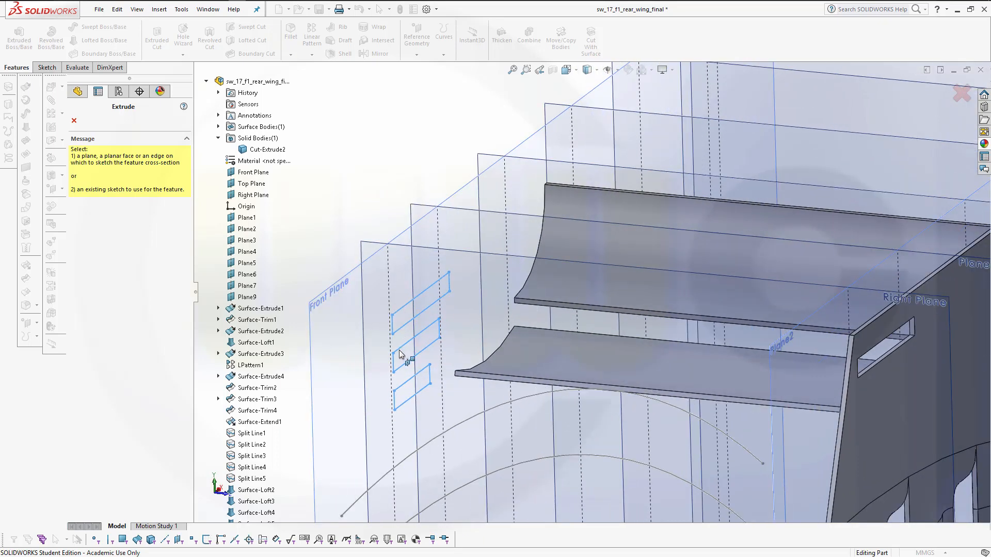
scroll(353, 247, "up", 1)
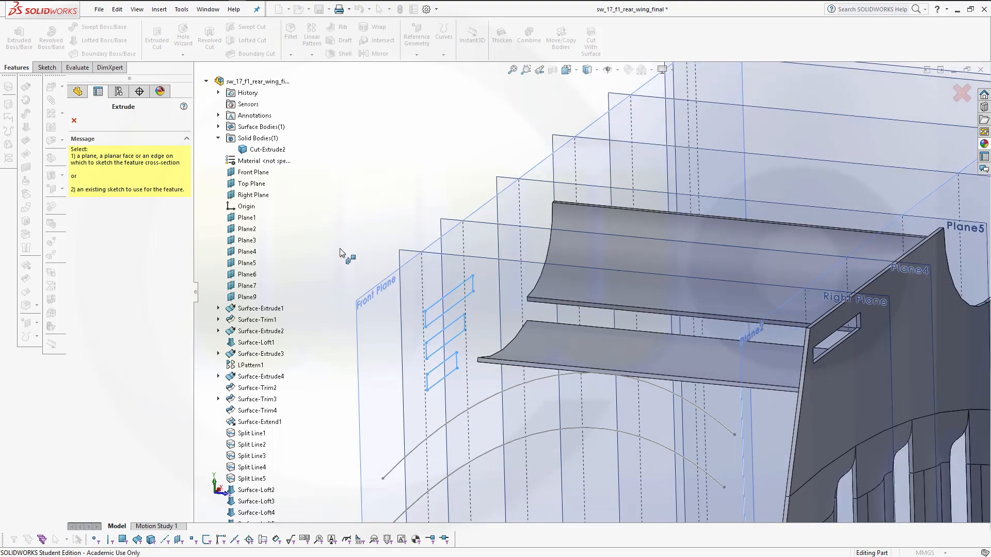
mouse_move(358, 313)
middle_mouse_down()
mouse_move(352, 254)
mouse_move(371, 254)
mouse_move(312, 248)
mouse_move(362, 319)
middle_mouse_up()
right_click(414, 310)
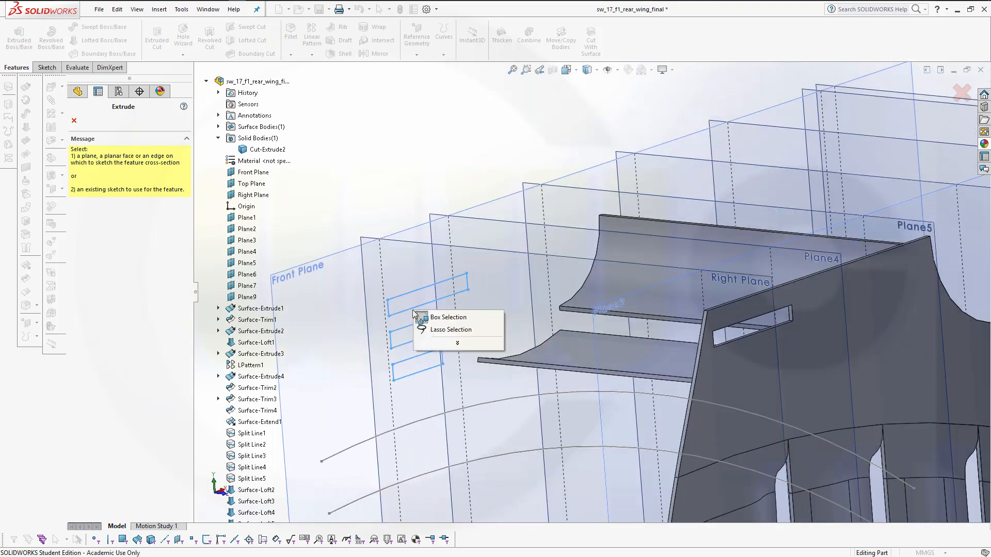
right_click(404, 343)
right_click(398, 348)
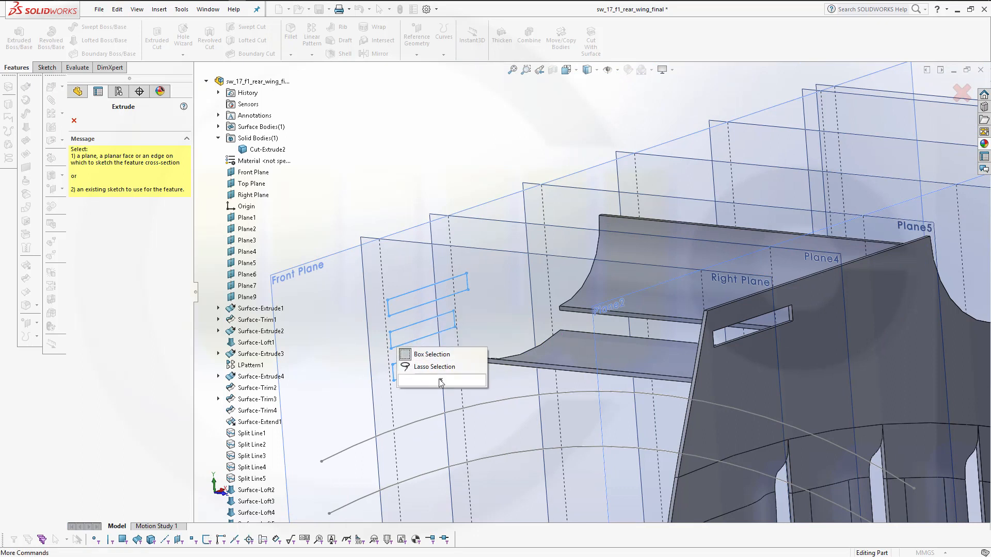
mouse_move(440, 382)
left_click(370, 197)
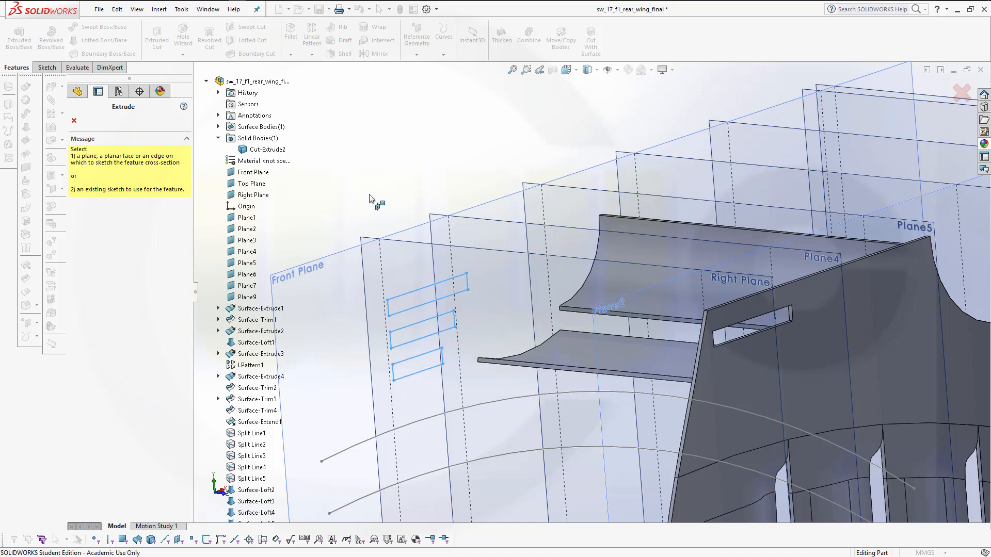
key("Escape")
scroll(741, 322, "up", 2)
scroll(785, 354, "up", 1)
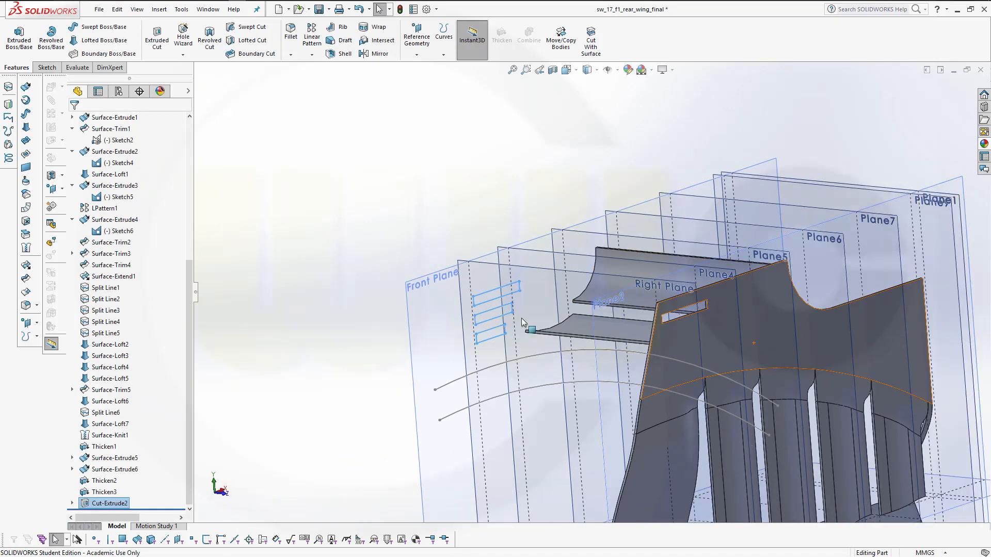
Show Sketch8, absorbed under the first slot cut, so its rectangles are displayed in the model
left_click(411, 208)
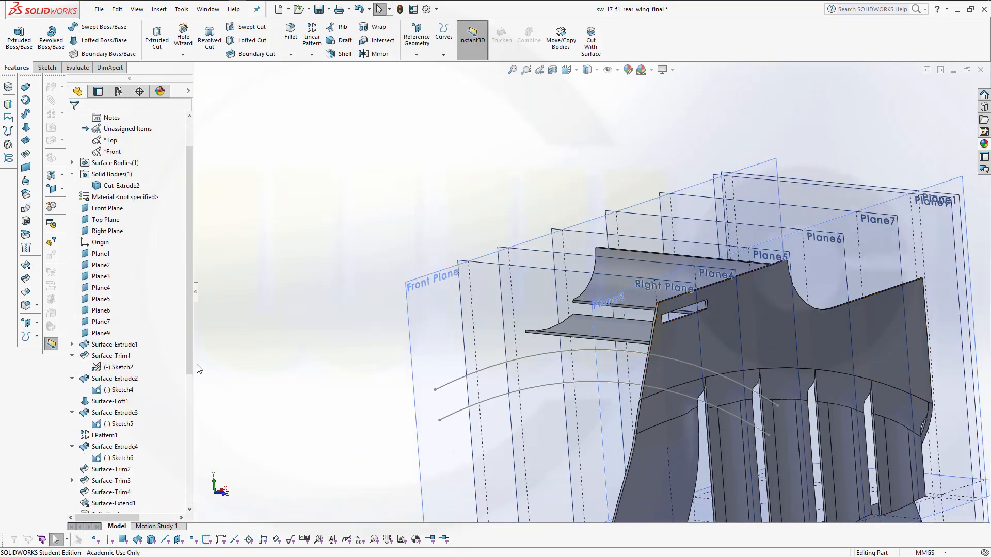
left_click_drag(187, 364, 204, 508)
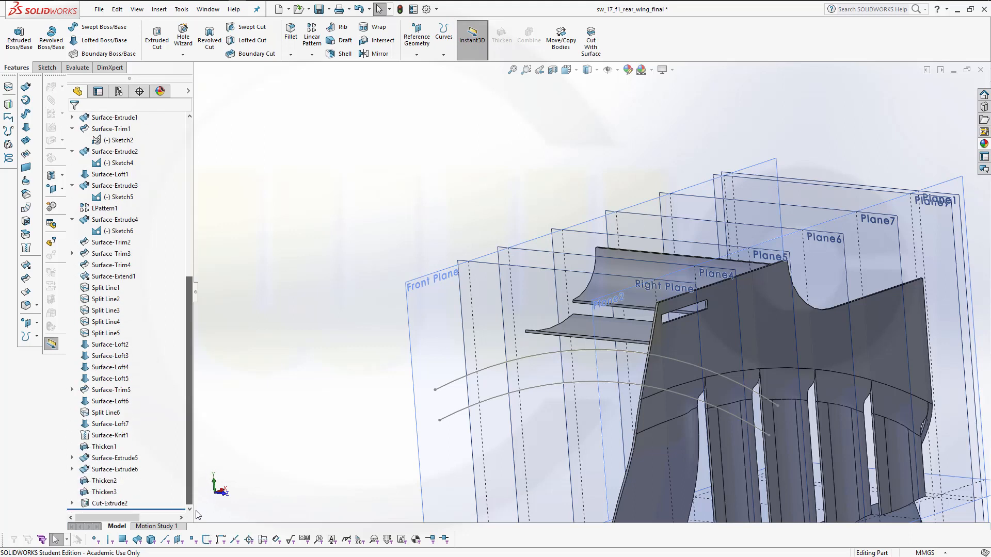
left_click(71, 504)
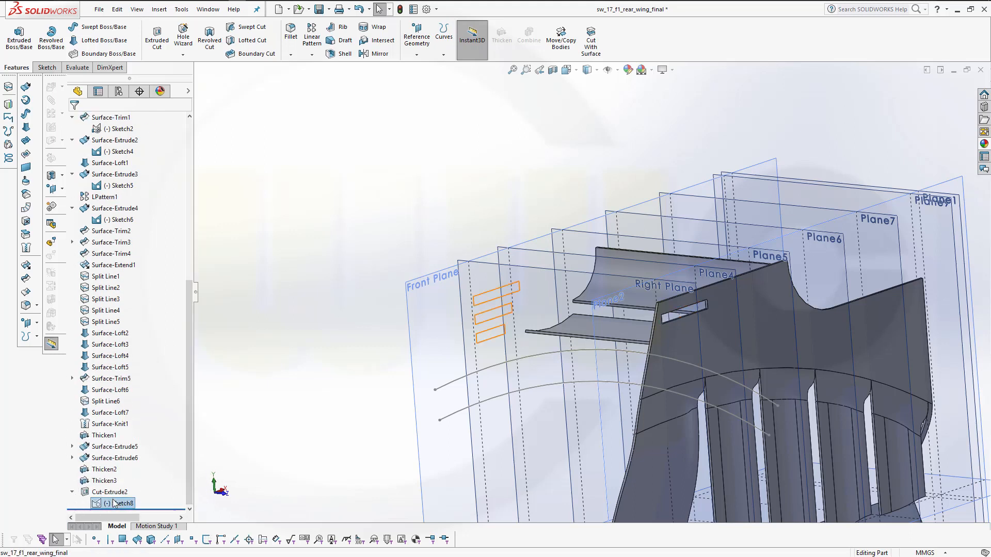
left_click(111, 503)
left_click(123, 485)
left_click(331, 156)
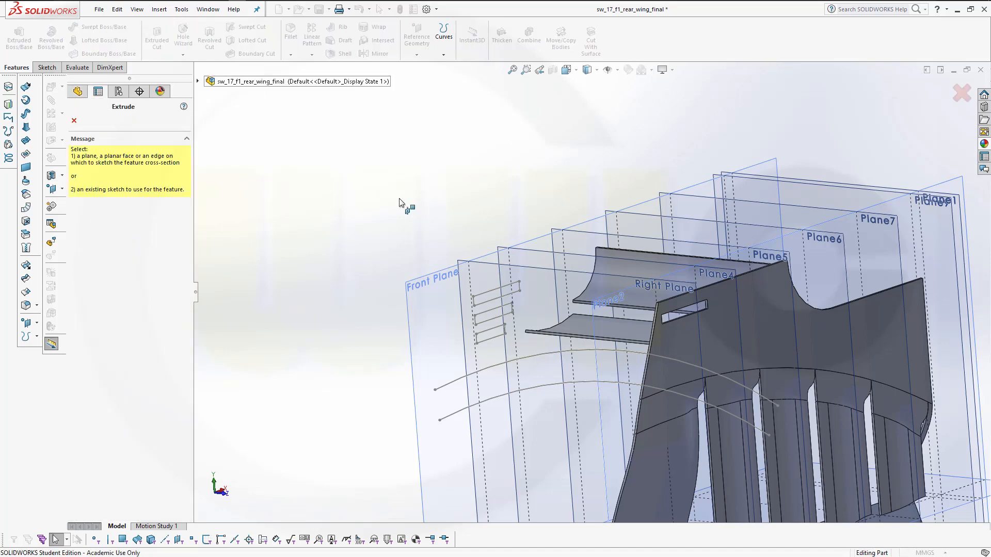
Cut the middle rectangle of Sketch8 Through All toward the end plate to open its second upper slot
left_click(157, 39)
left_click(481, 320)
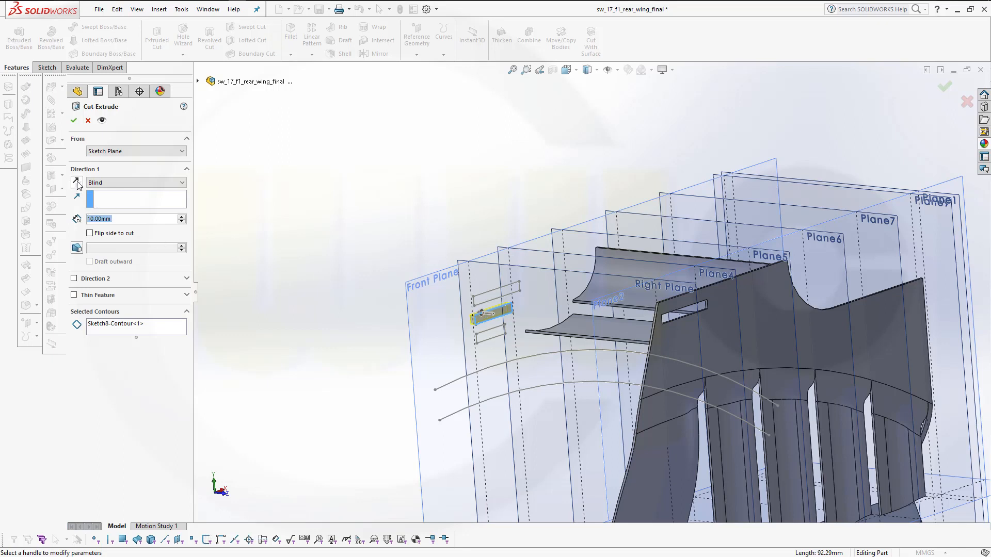
left_click(181, 182)
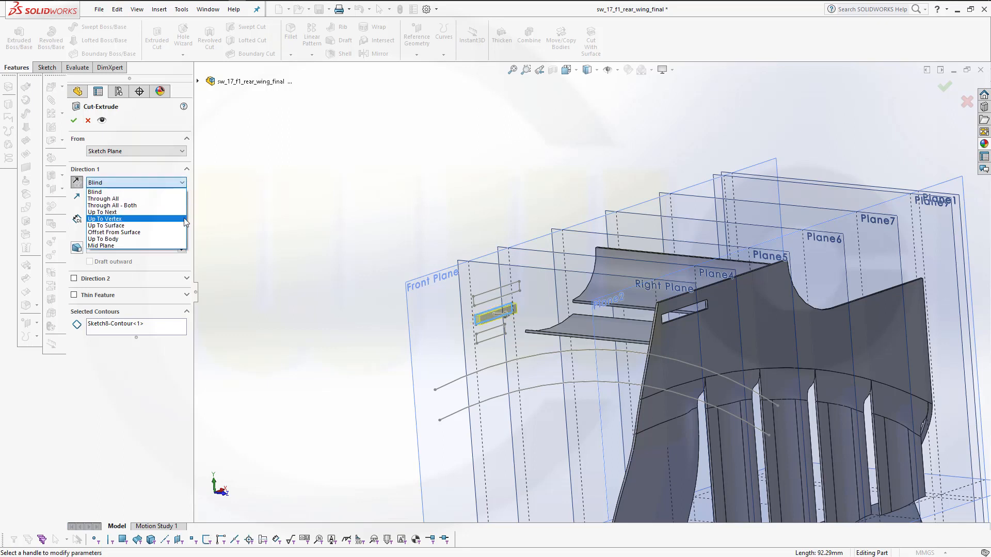
left_click(169, 199)
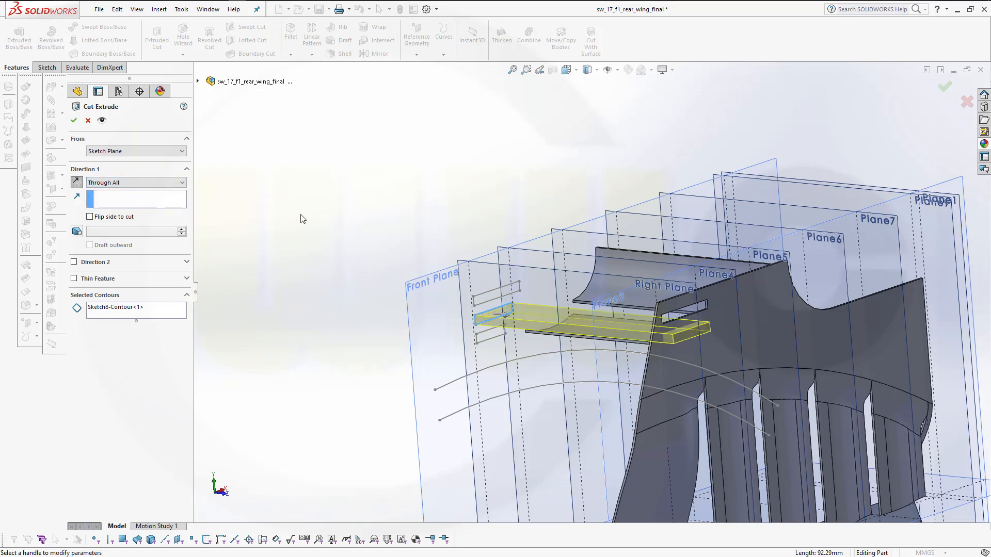
left_click(74, 121)
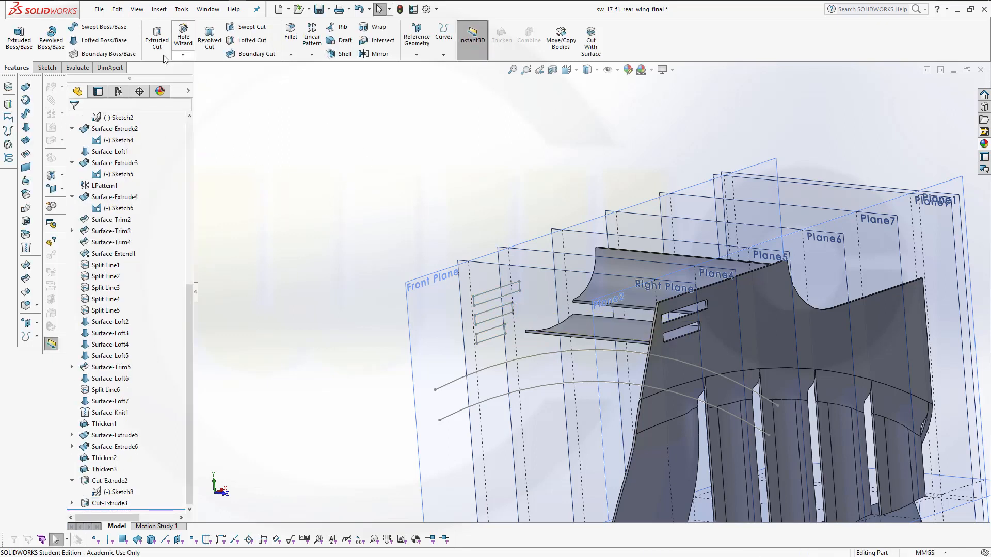
Cut the lowest rectangle of Sketch8 Through All toward the end plate to open its third upper slot
left_click(157, 38)
left_click(485, 338)
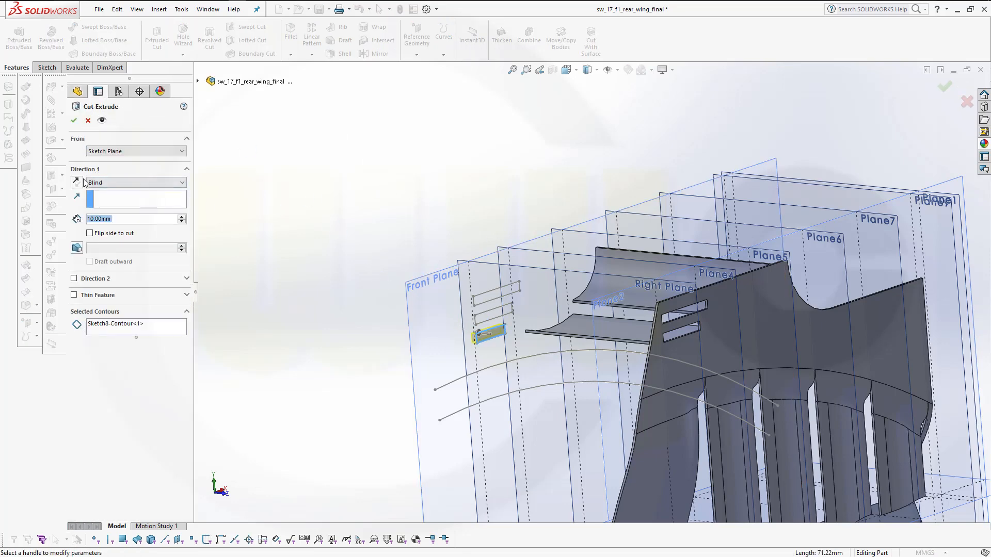
left_click(176, 184)
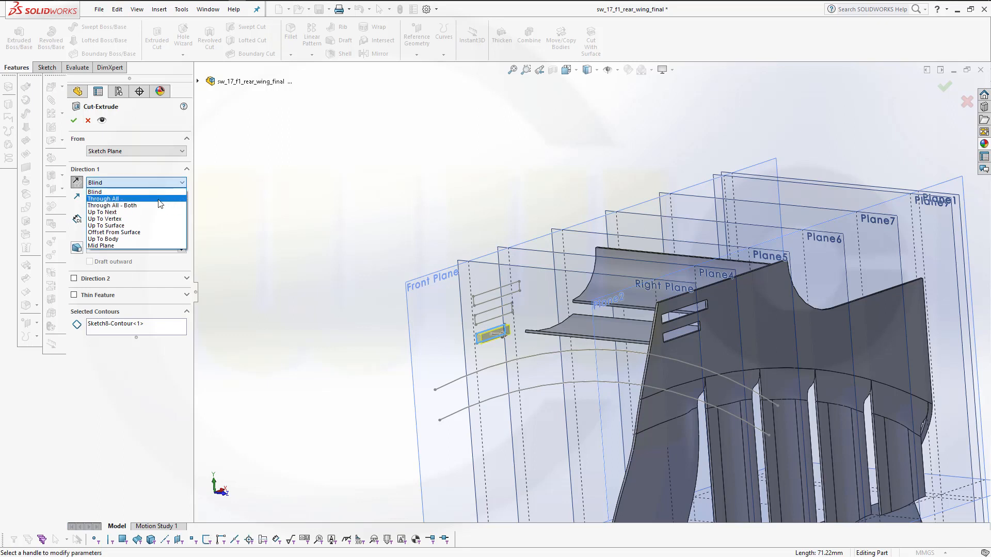
left_click(149, 199)
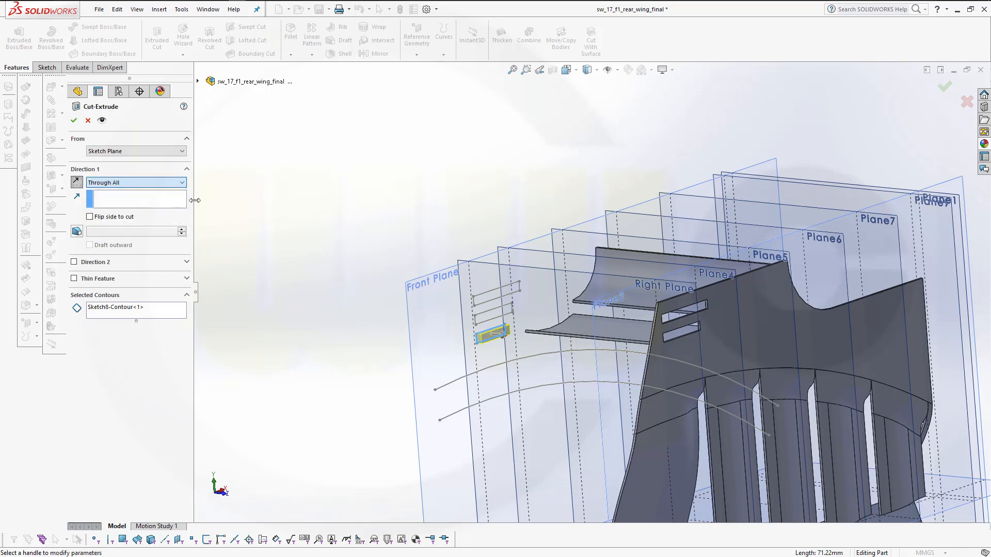
left_click(74, 120)
Fillet the short edge at the upper corner of the upper wing element's free end with a 40 mm symmetric radius
middle_click_drag(407, 222, 420, 204)
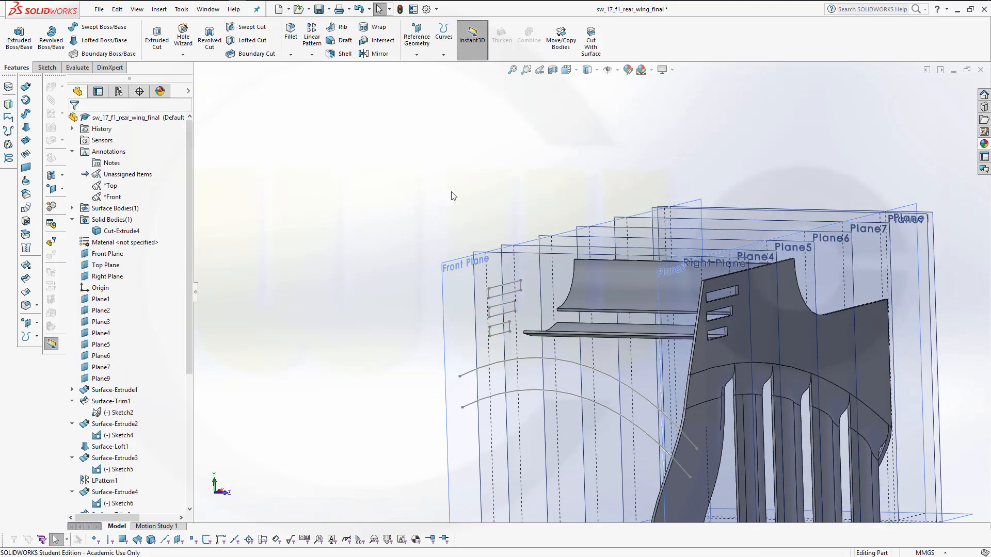
middle_click_drag(399, 289, 656, 258)
mouse_move(368, 413)
middle_mouse_down()
mouse_move(352, 420)
mouse_move(347, 452)
mouse_move(312, 403)
middle_mouse_up()
scroll(313, 401, "down", 3)
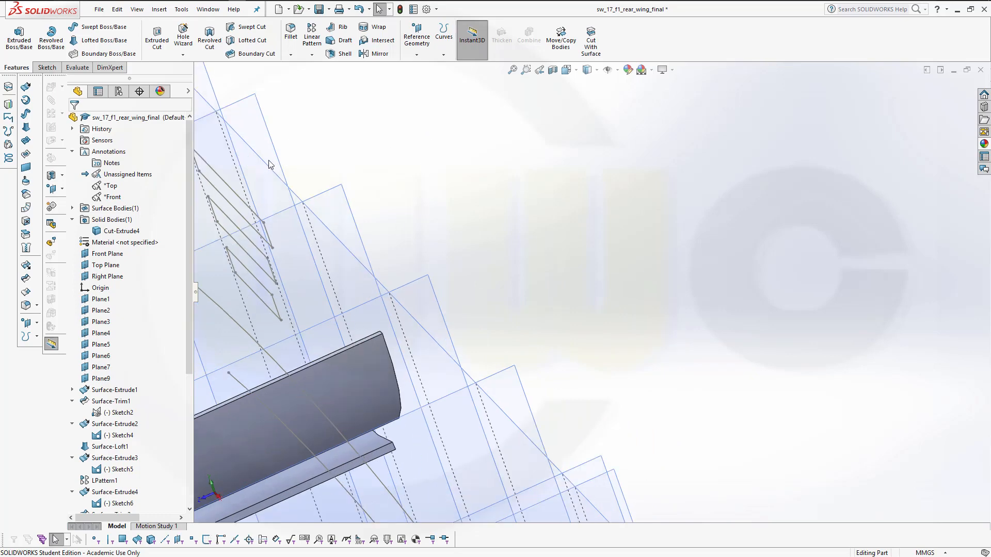
left_click(290, 31)
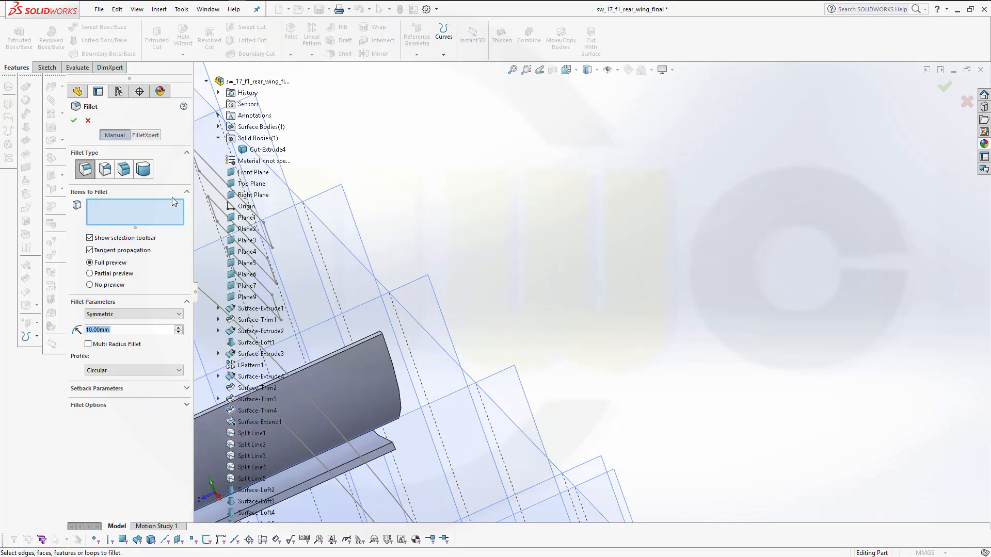
left_click(148, 217)
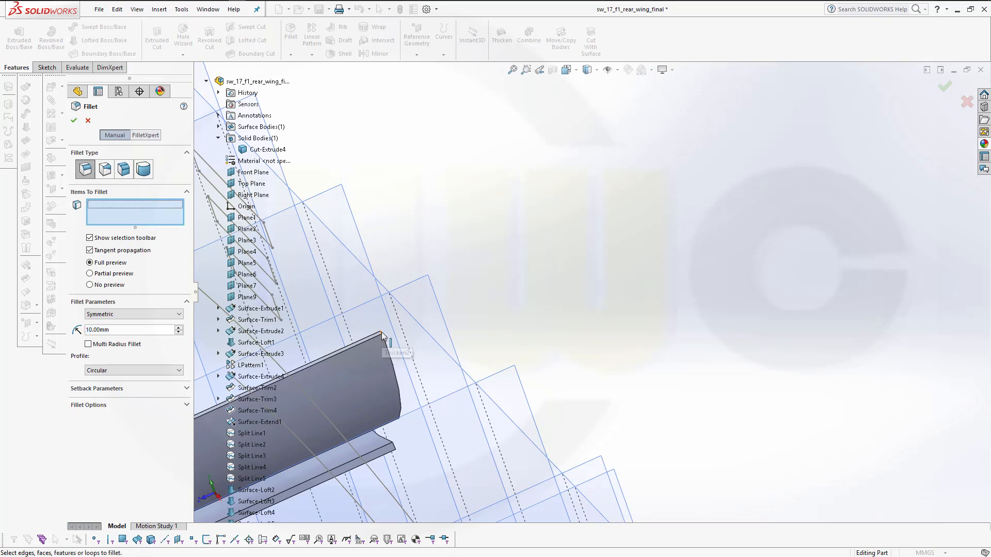
scroll(382, 335, "down", 2)
scroll(382, 335, "down", 2)
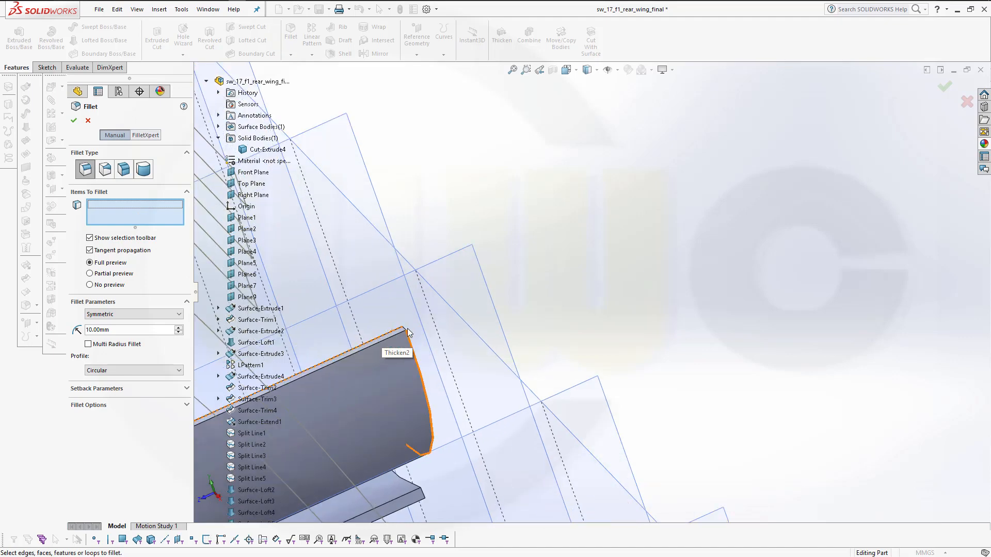
scroll(404, 333, "down", 3)
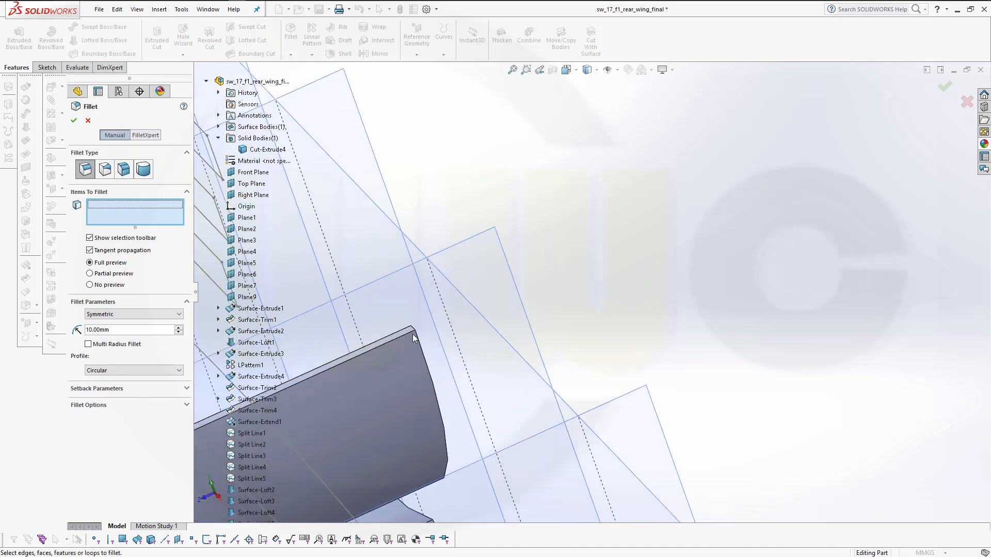
left_click(518, 312)
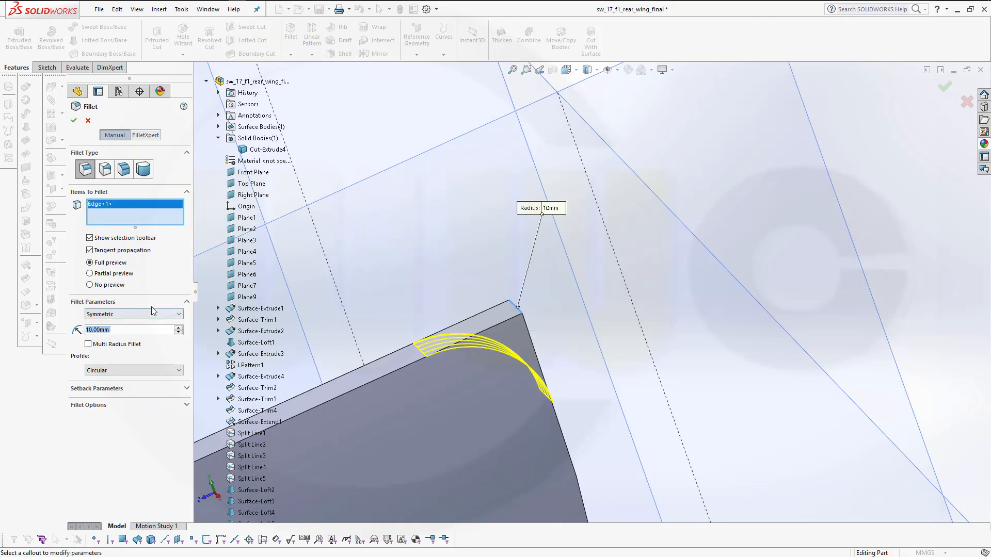
type("40")
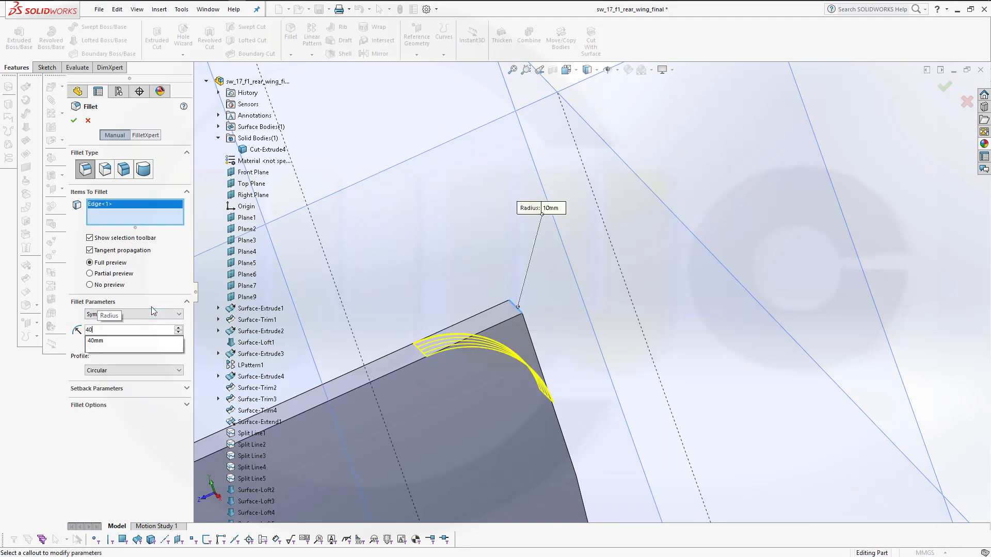
key("Return")
scroll(323, 382, "down", 4)
scroll(542, 453, "up", 3)
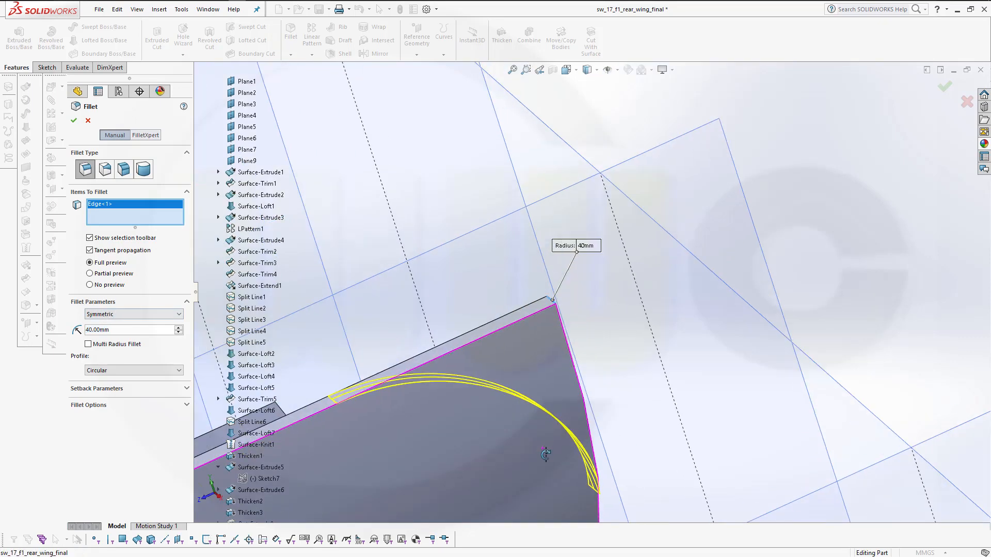
middle_click_drag(545, 454, 543, 530)
middle_click_drag(543, 493, 315, 307)
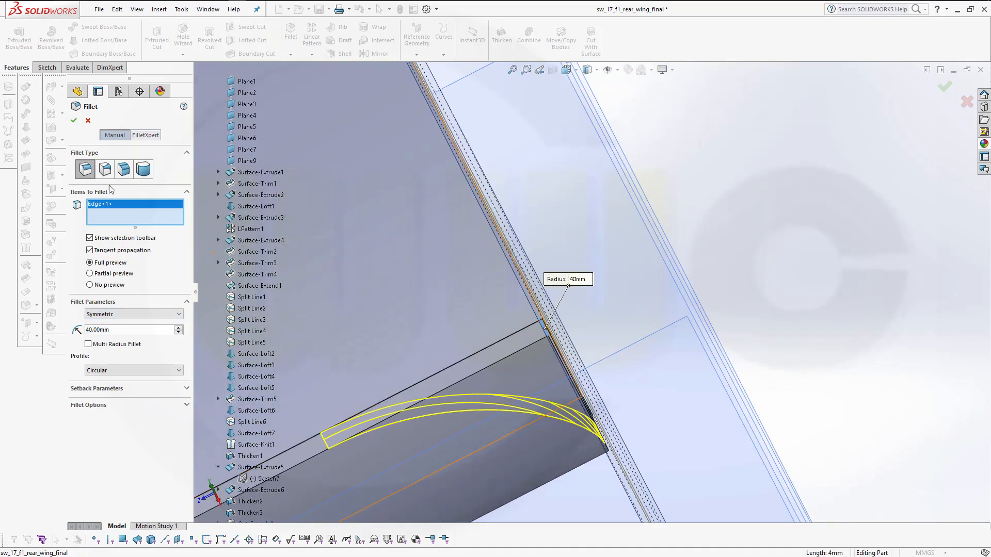
left_click(75, 121)
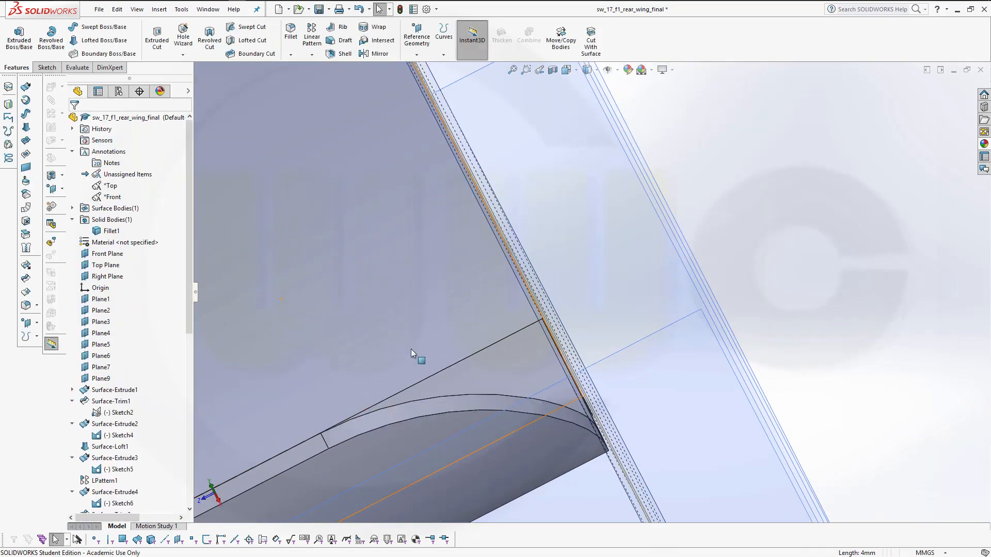
Set up a distance-distance chamfer for the end plate slots, asymmetric, with a first distance of 5 mm
scroll(433, 372, "up", 3)
middle_click_drag(434, 392, 707, 450)
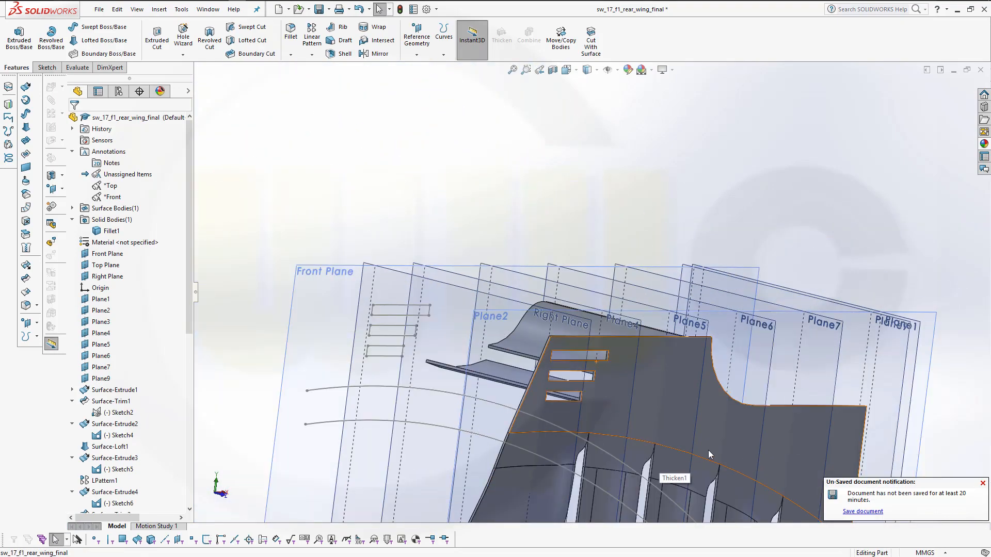
scroll(601, 361, "down", 5)
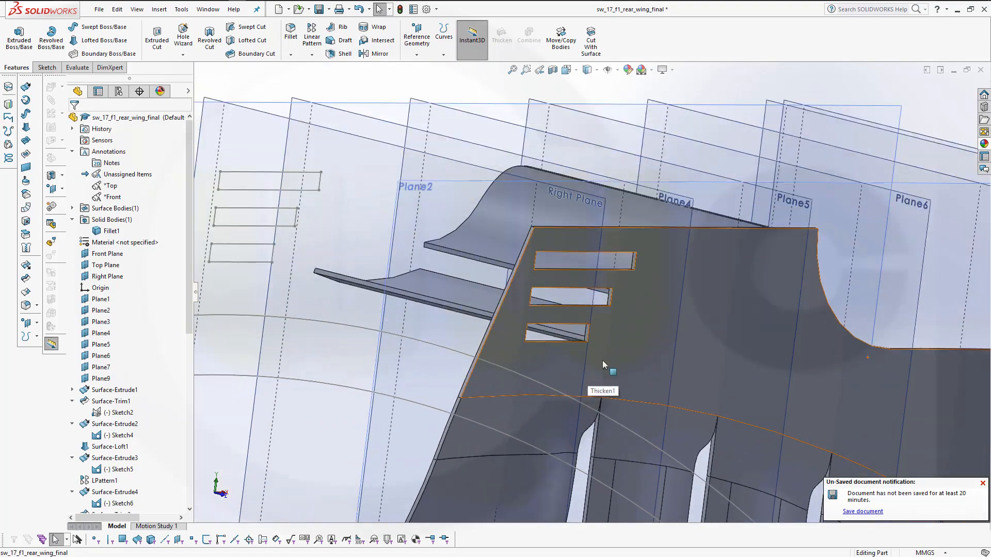
middle_click_drag(604, 261, 486, 221)
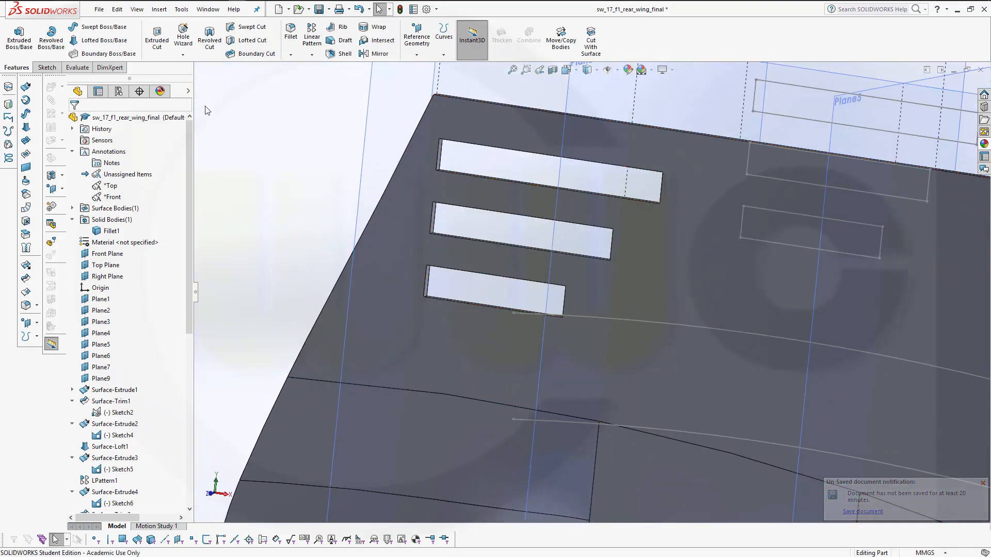
left_click(291, 55)
left_click(312, 80)
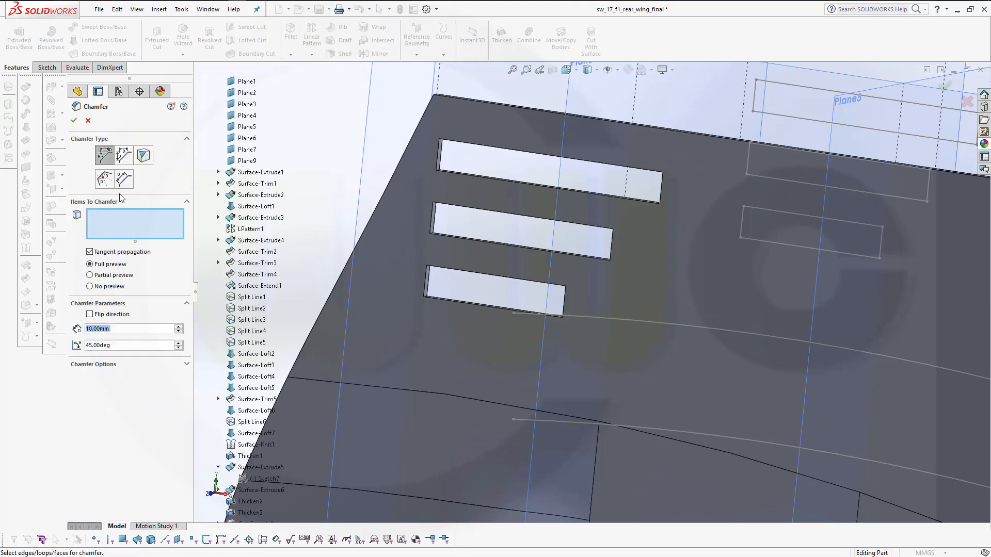
left_click(122, 156)
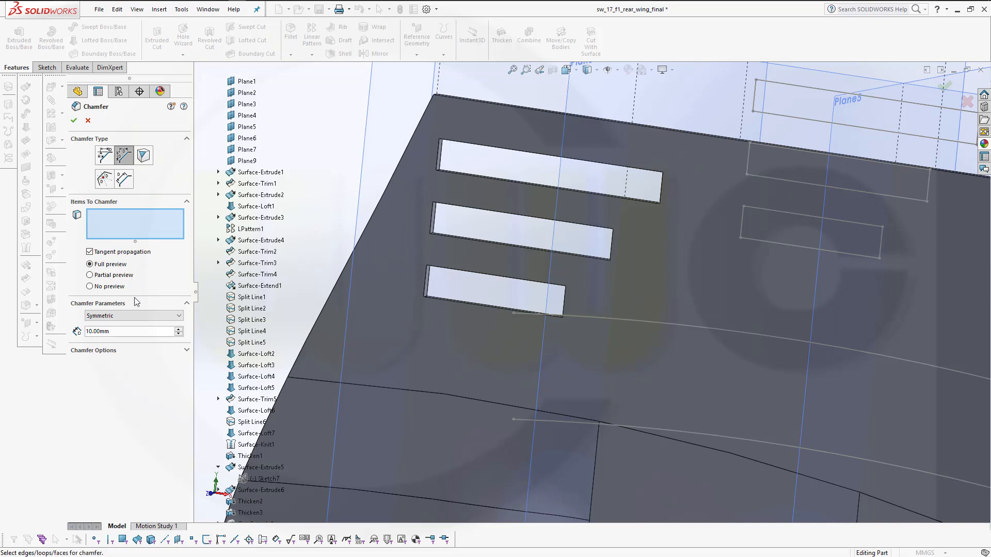
left_click(179, 316)
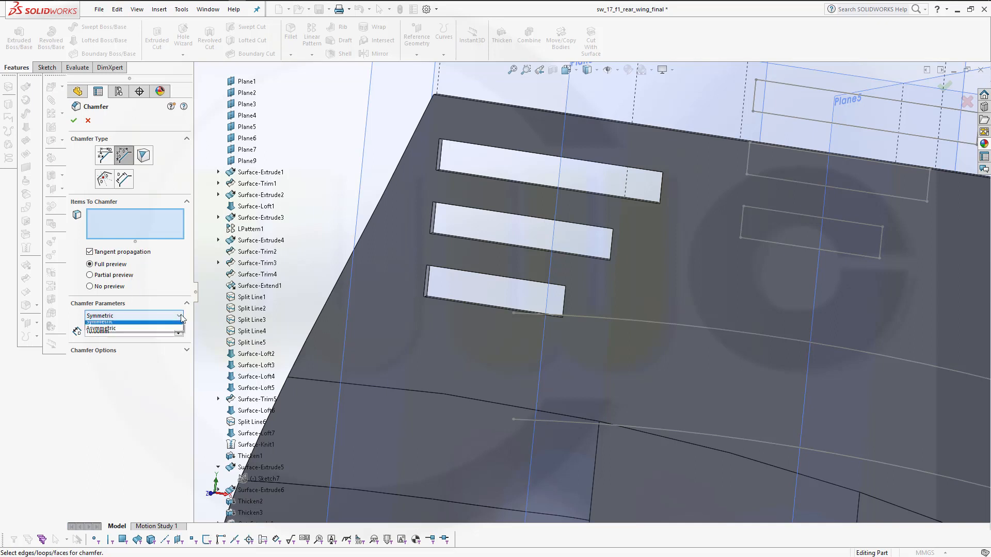
left_click(128, 332)
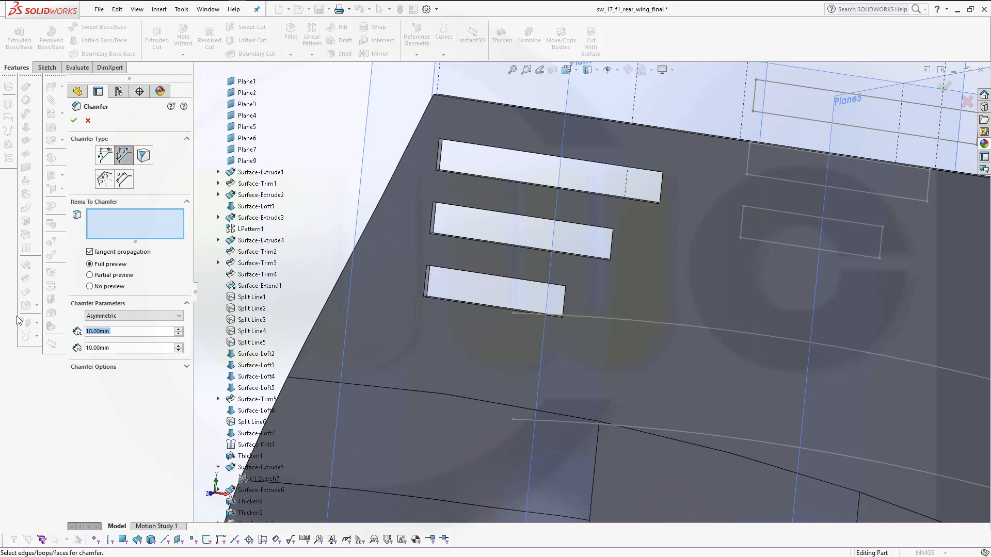
type("5")
mouse_move(117, 354)
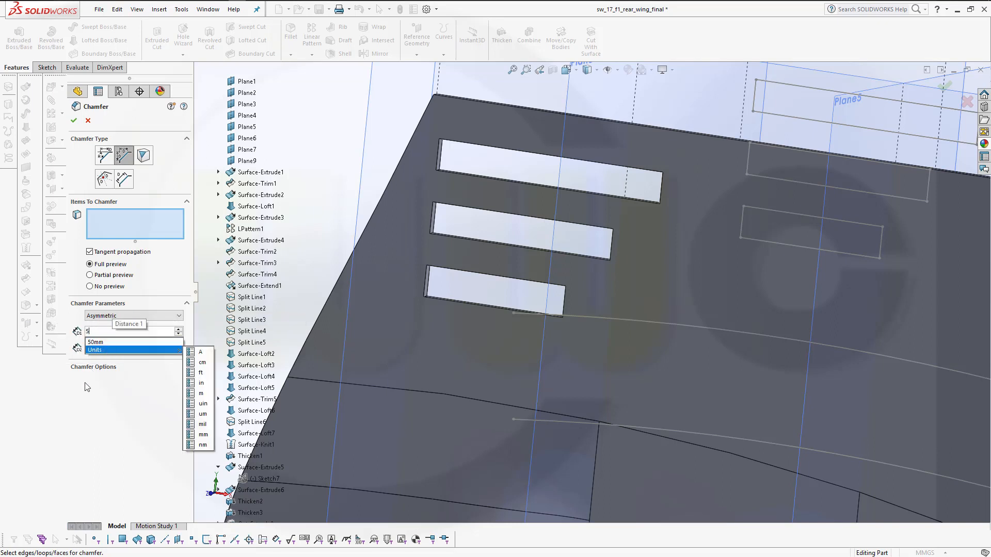
key("Return")
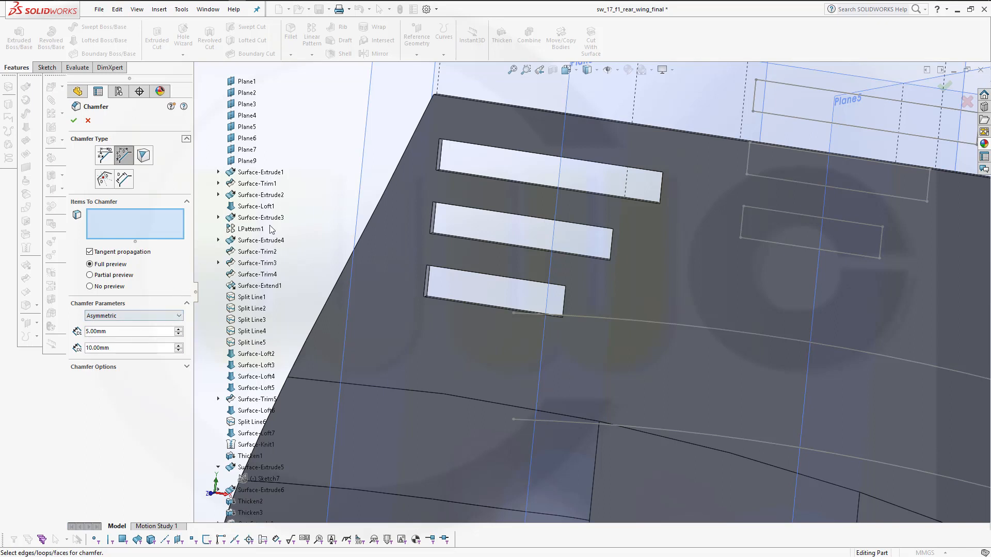
Apply the asymmetric 5 mm by 10 mm chamfer to the lower edges of all three slots on the end plate's outer face
left_click(466, 176)
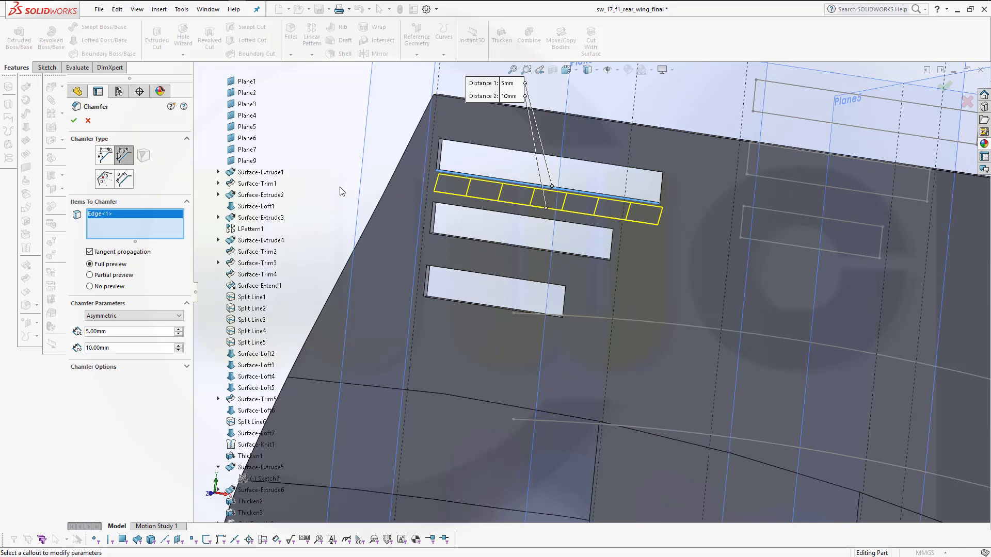
middle_click_drag(341, 189, 312, 214)
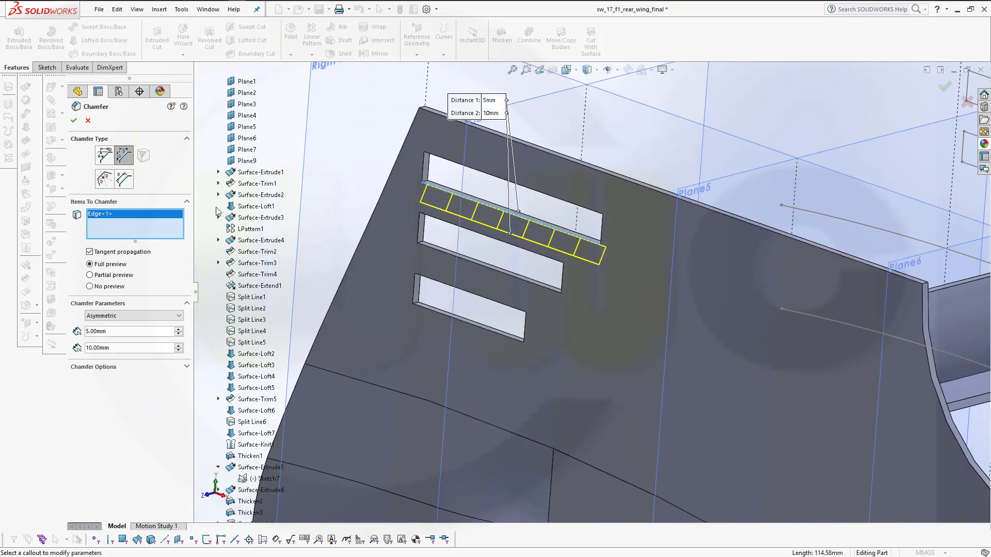
left_click(448, 254)
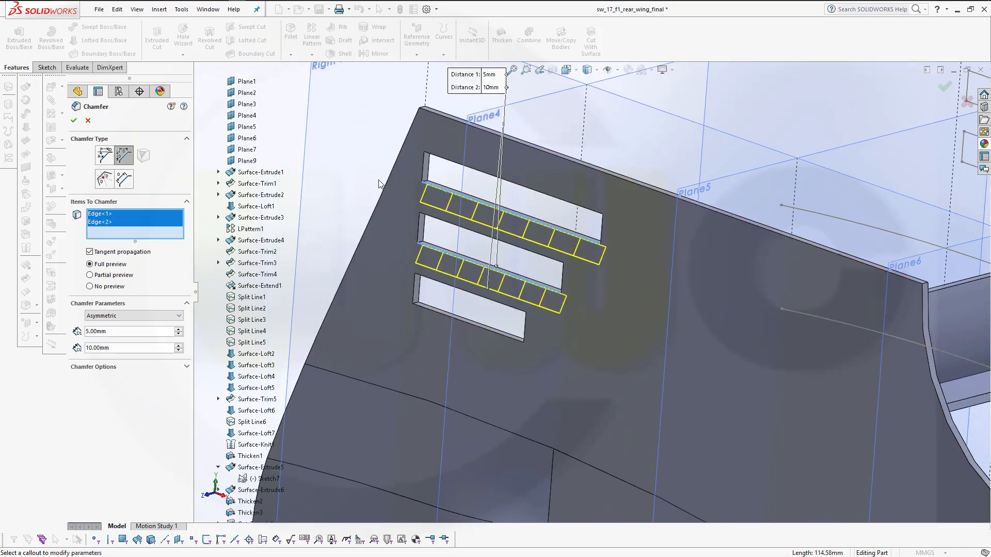
left_click(444, 321)
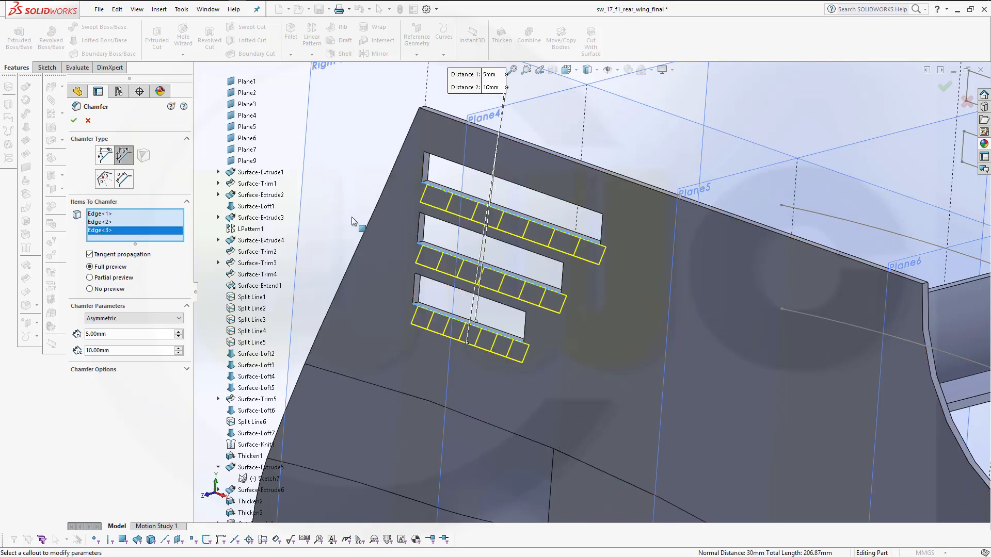
left_click(75, 120)
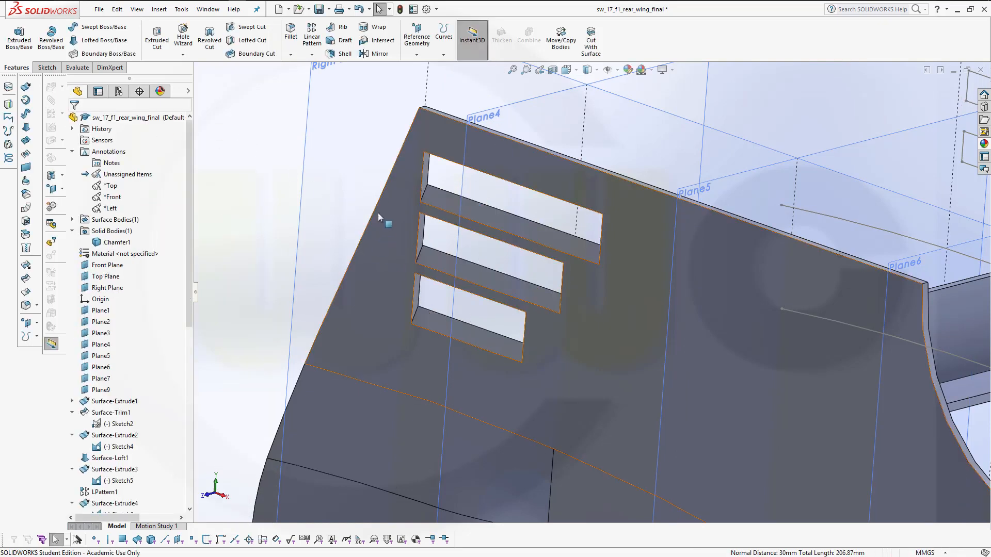
Chamfer the three slots' vertical edges nearest the plate's slanted edge on the outer face, asymmetric 5 mm by 10 mm
middle_click_drag(379, 217, 450, 190)
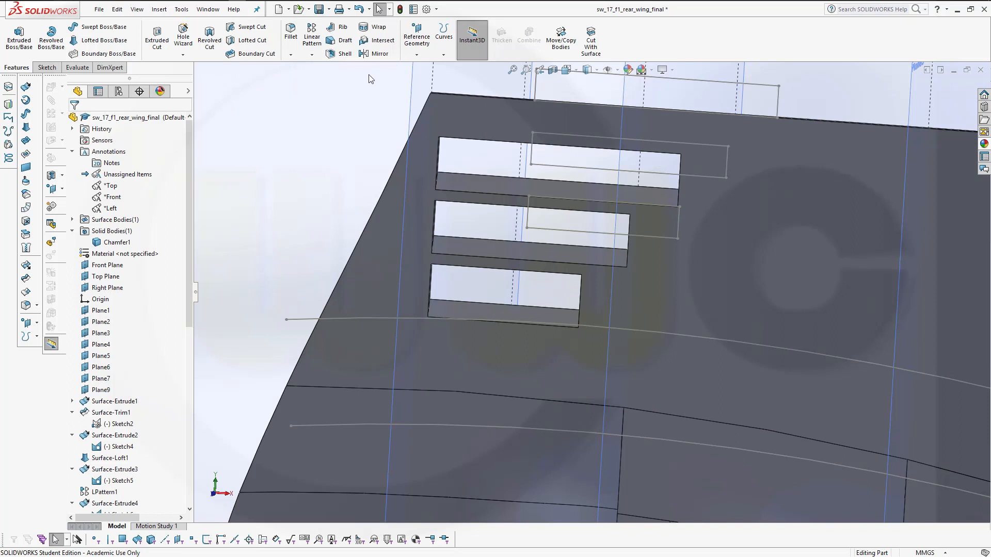
left_click(291, 54)
left_click(307, 80)
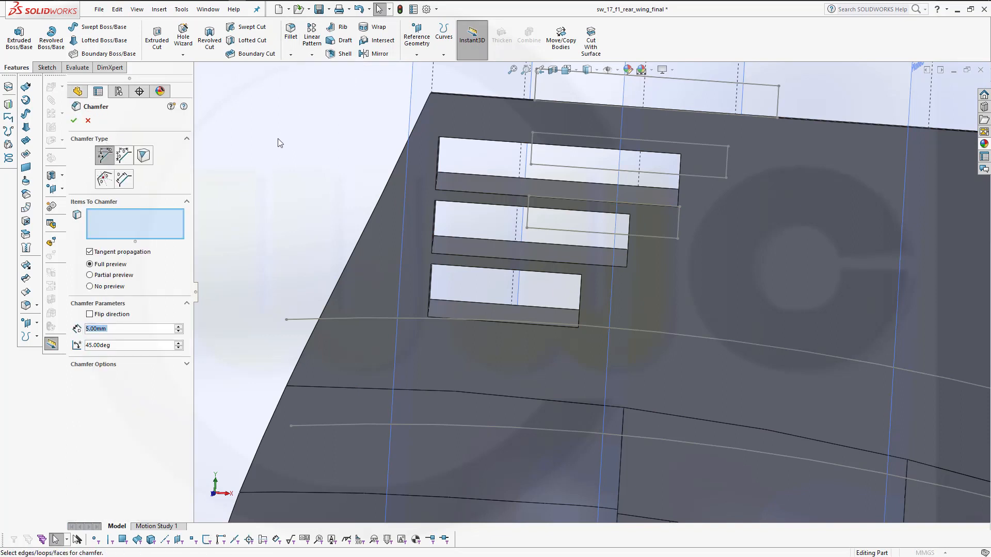
left_click(127, 156)
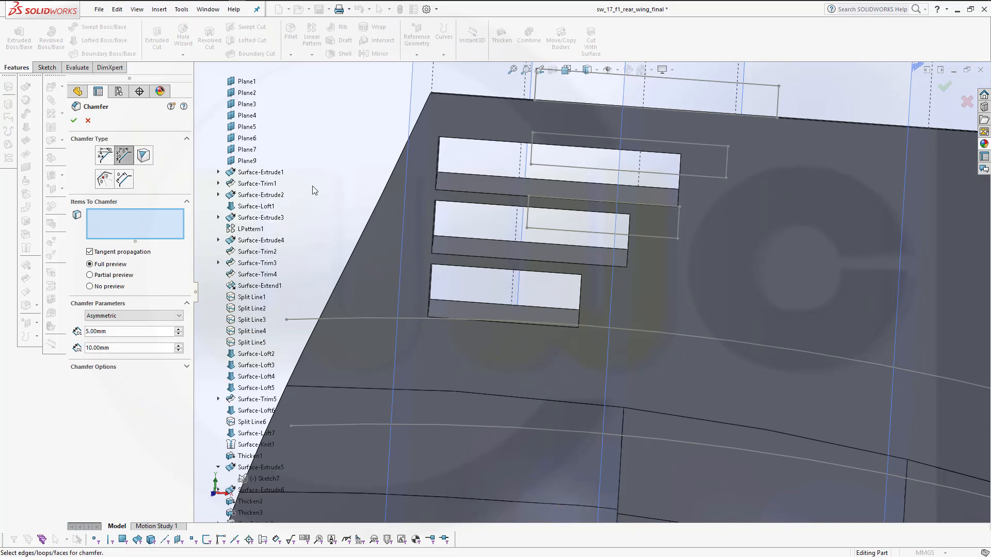
middle_click_drag(312, 186, 264, 189)
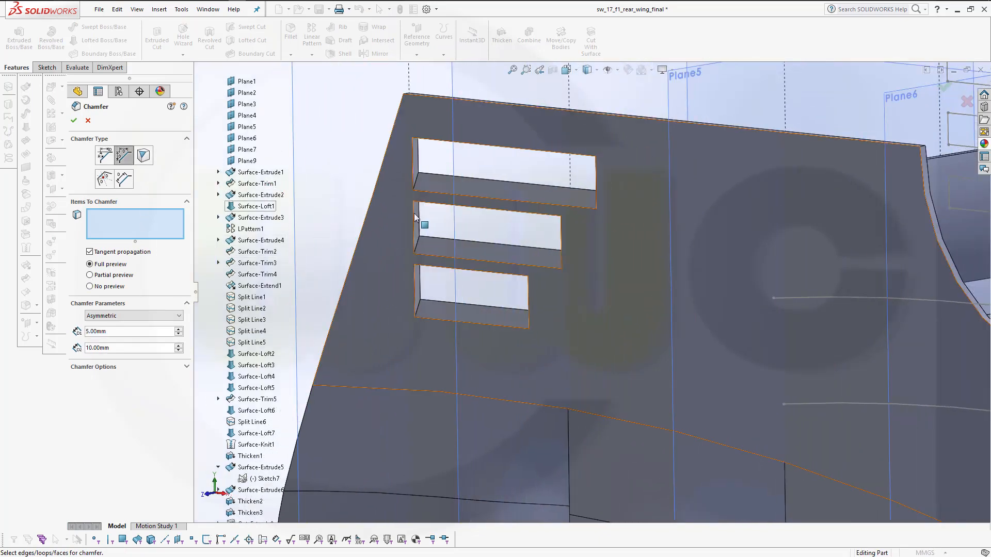
left_click(411, 165)
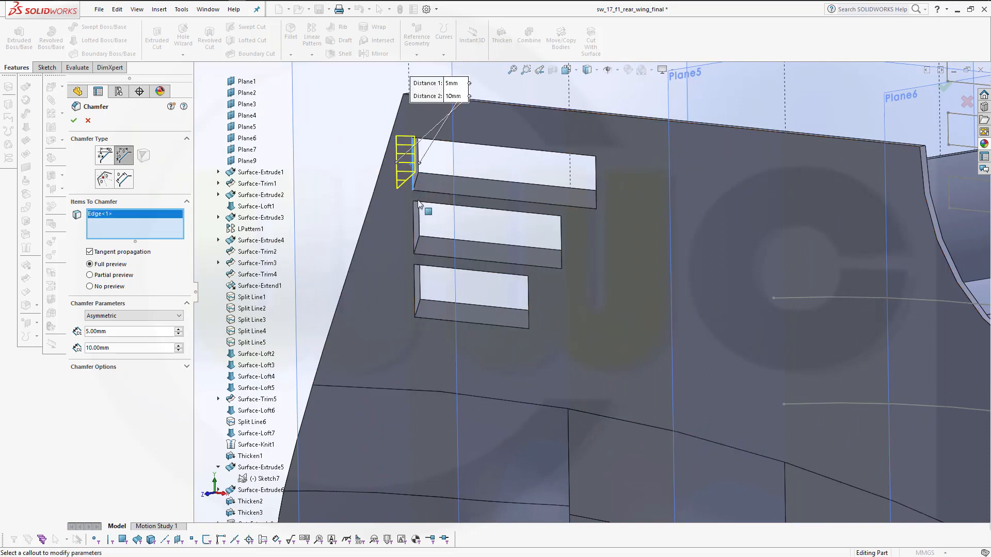
left_click(414, 220)
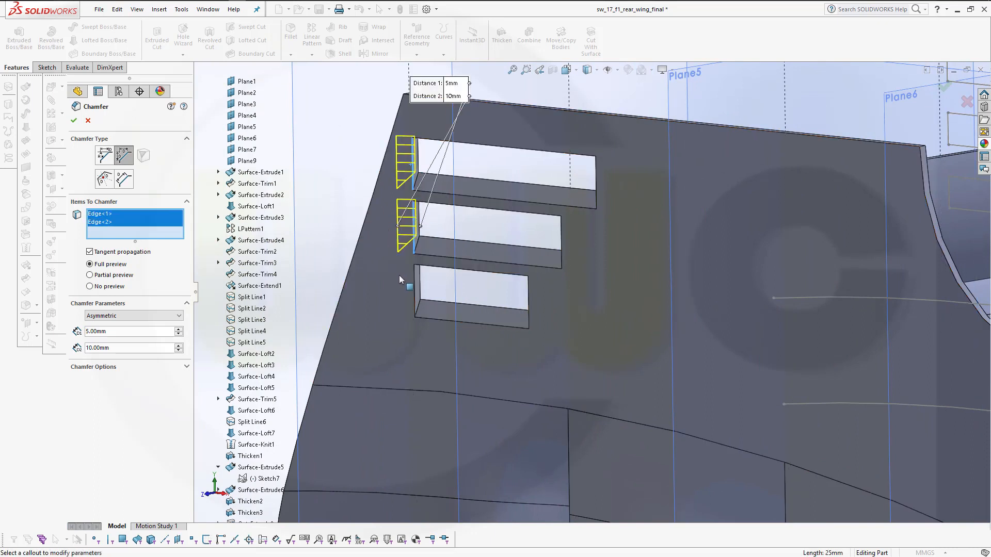
left_click(415, 297)
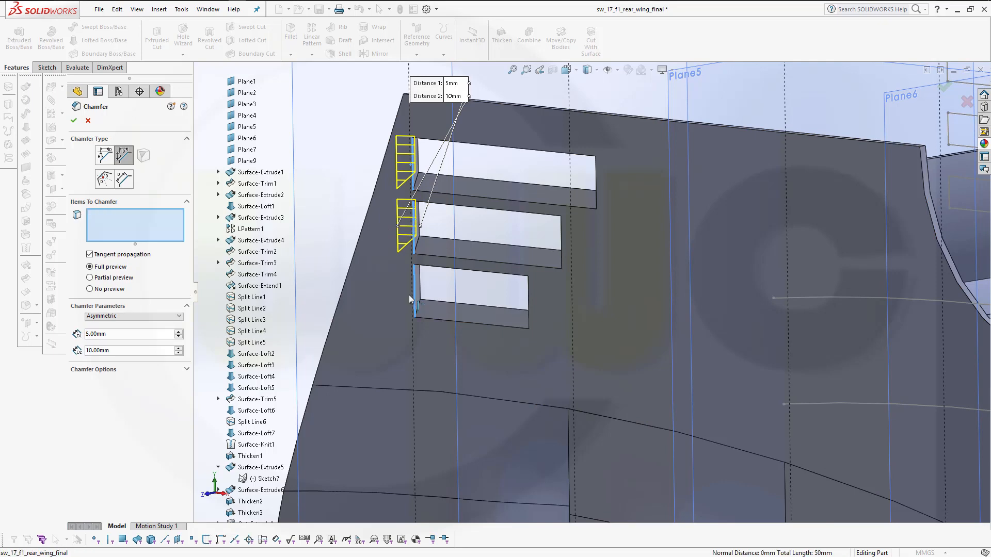
left_click(73, 121)
Set up an asymmetric 5 mm by 10 mm chamfer on the slots' upper edges on the end plate's inner face, removing the stray face selection
middle_click_drag(486, 247, 705, 218)
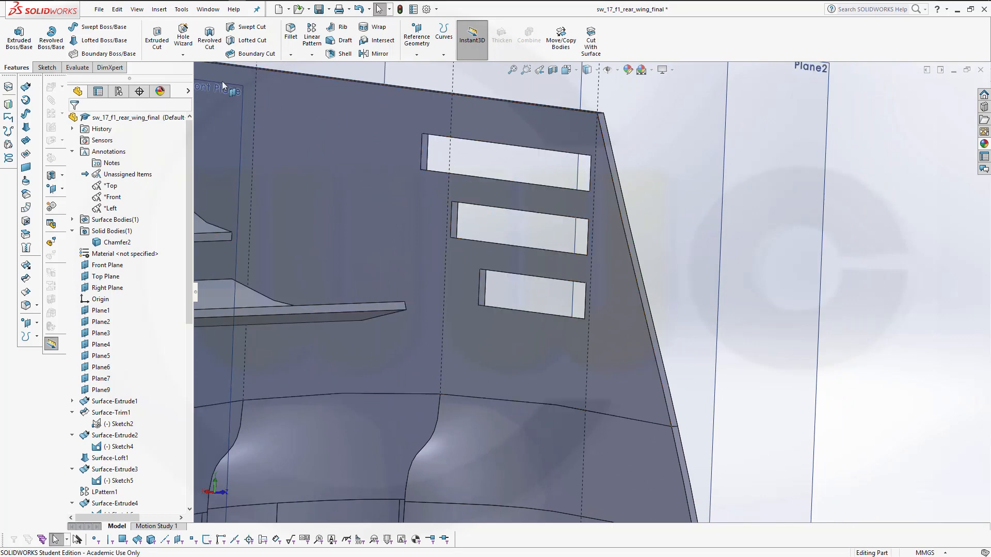
left_click(291, 56)
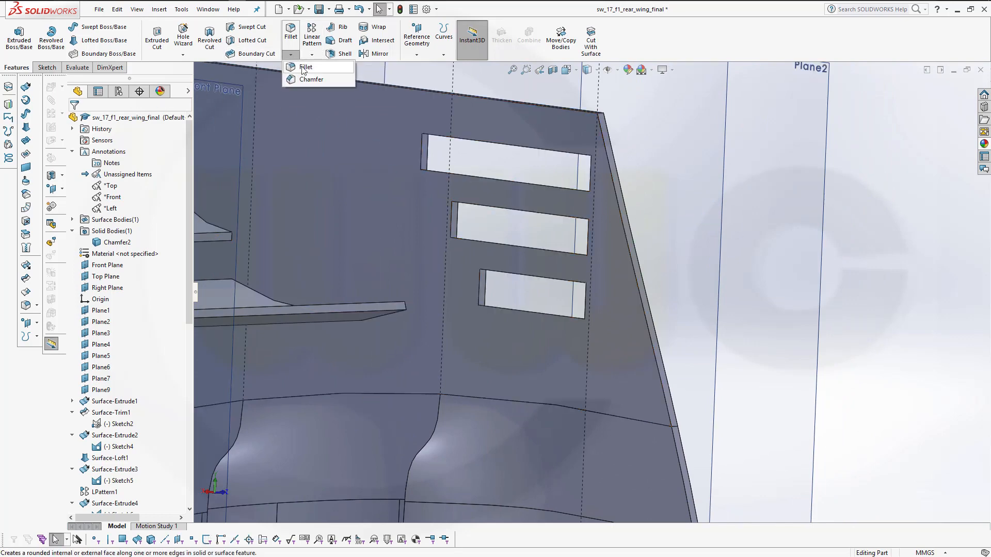
left_click(305, 77)
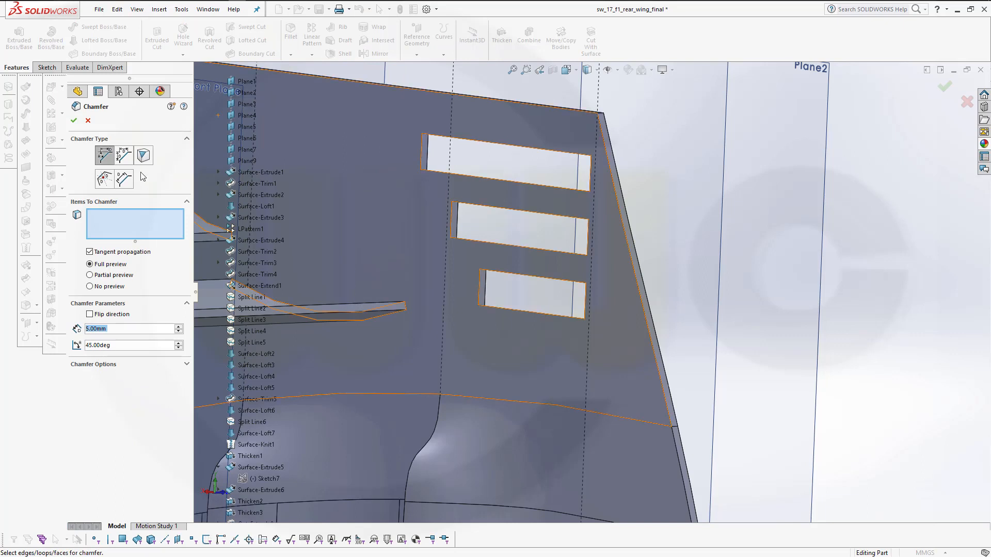
left_click(123, 155)
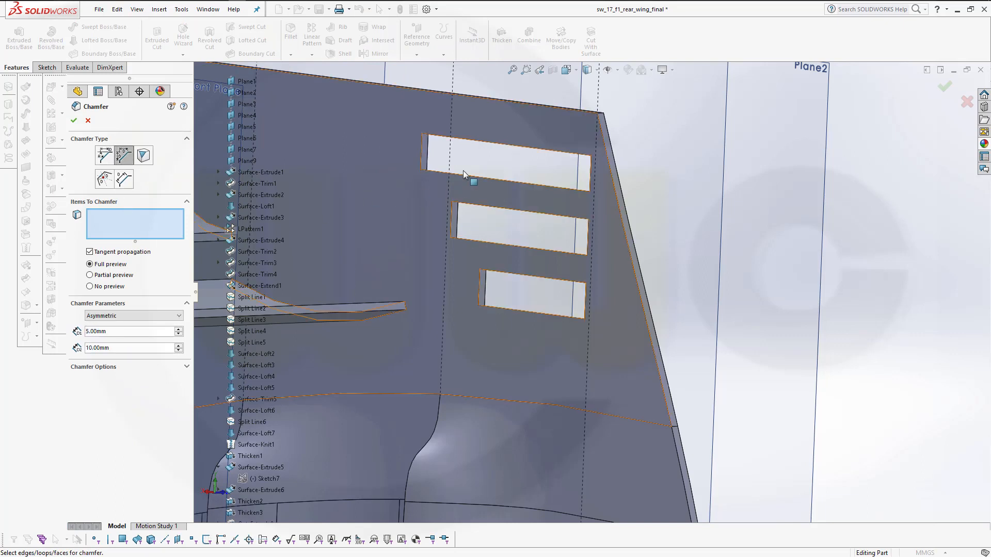
left_click(499, 145)
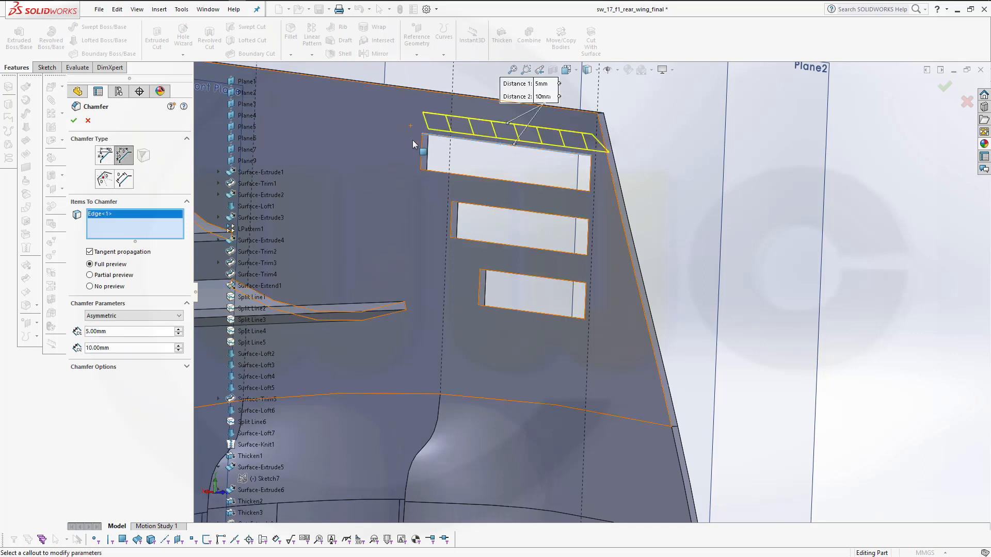
left_click(500, 208)
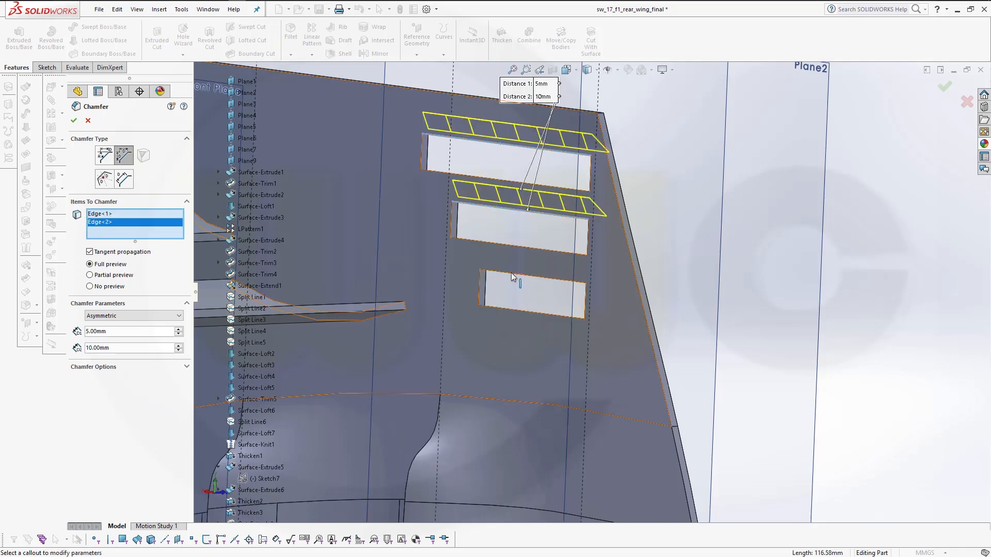
left_click(499, 260)
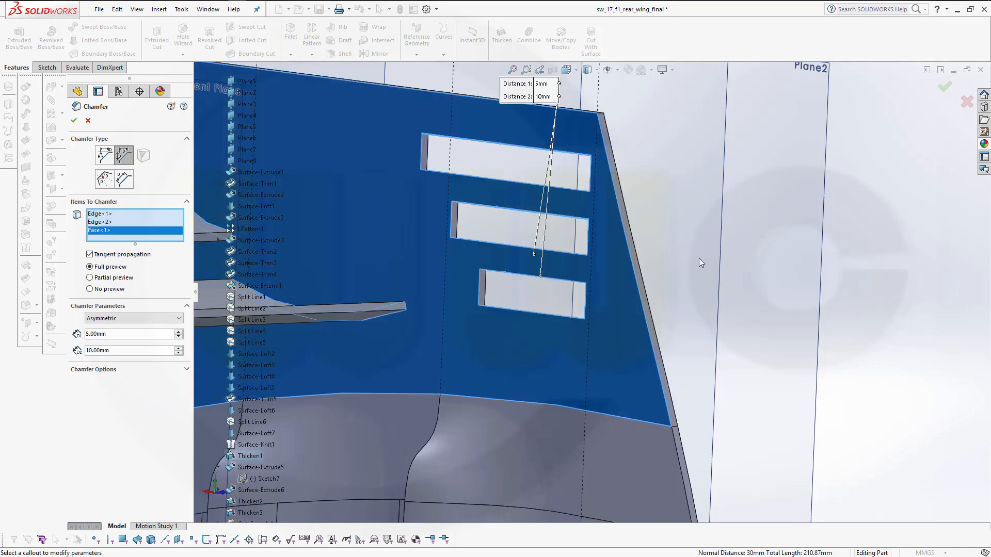
left_click(522, 274)
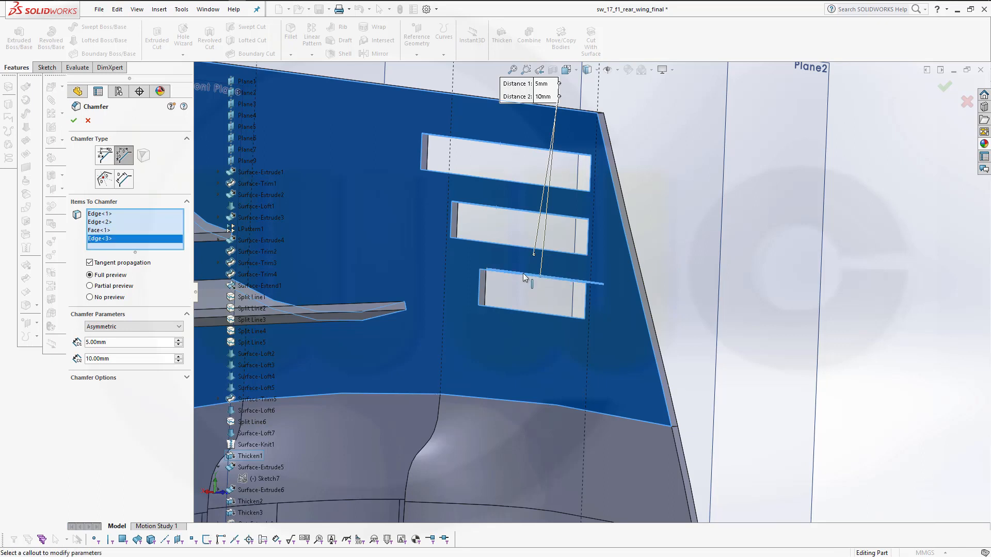
left_click(106, 230)
right_click(109, 234)
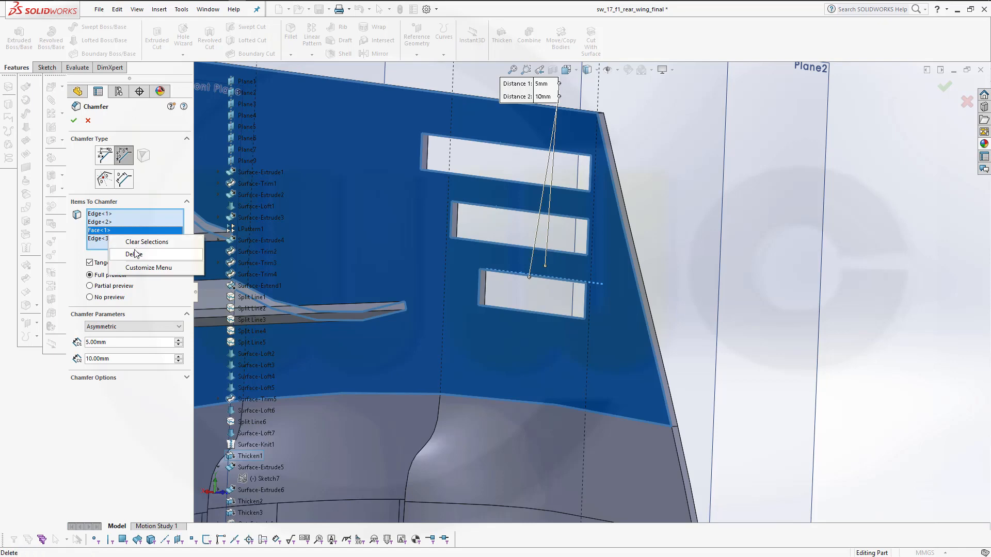
left_click(134, 254)
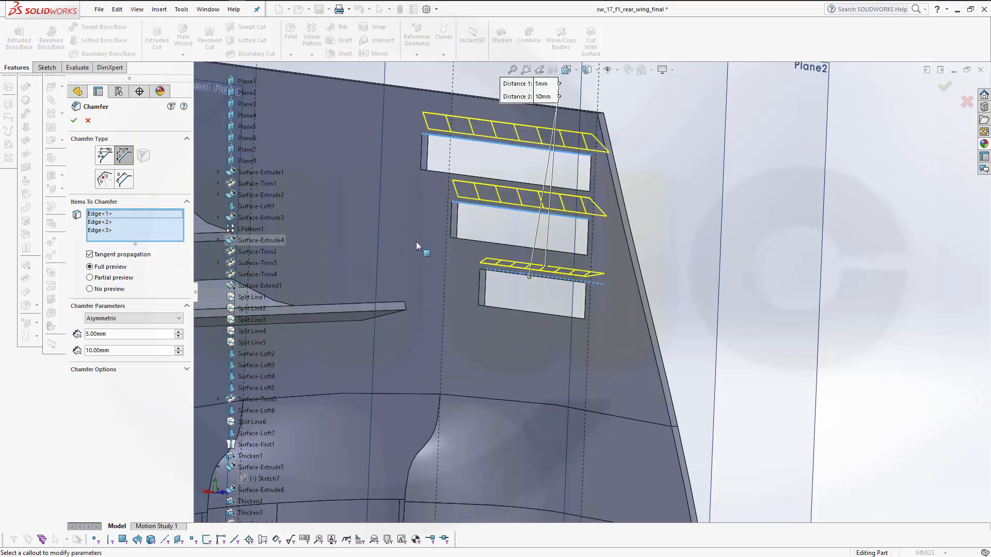
Replace the wrongly picked third edge with the lowest slot's upper edge on the inner face and apply the chamfer
middle_click_drag(417, 243, 451, 223)
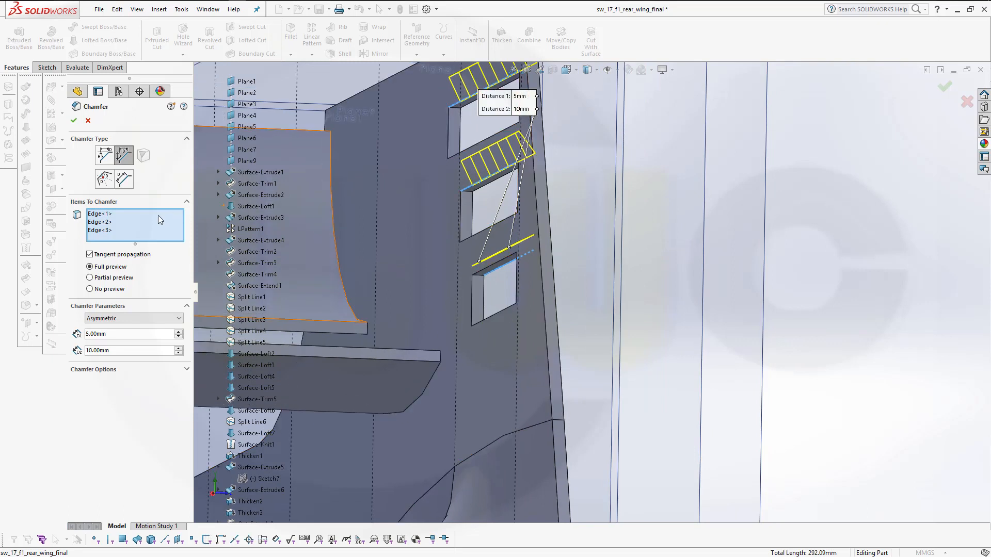
left_click(105, 230)
right_click(104, 232)
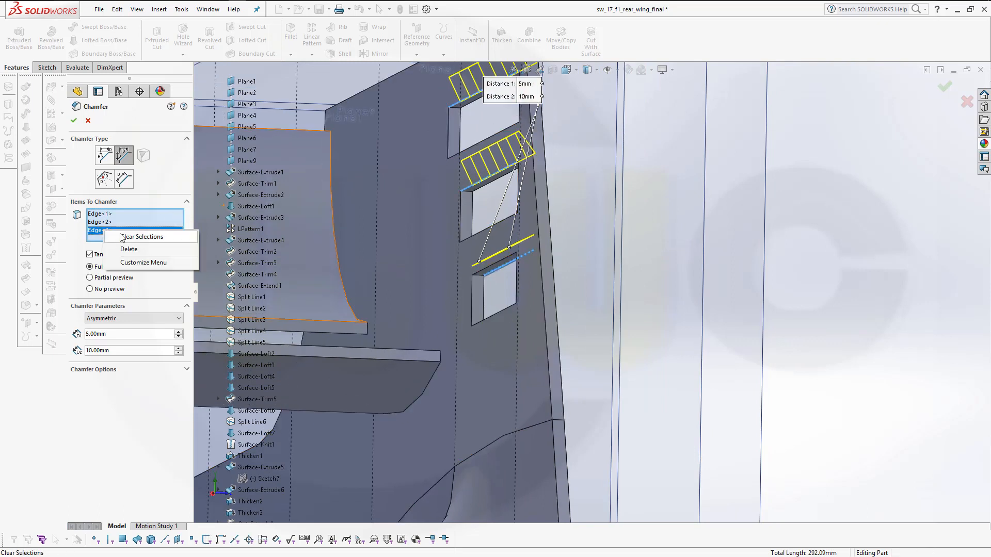
left_click(124, 247)
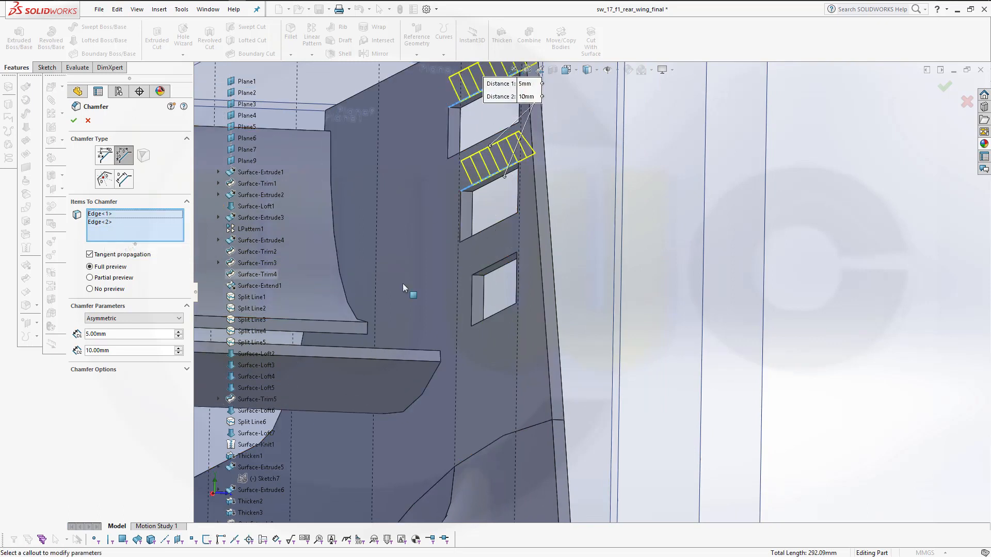
left_click(487, 267)
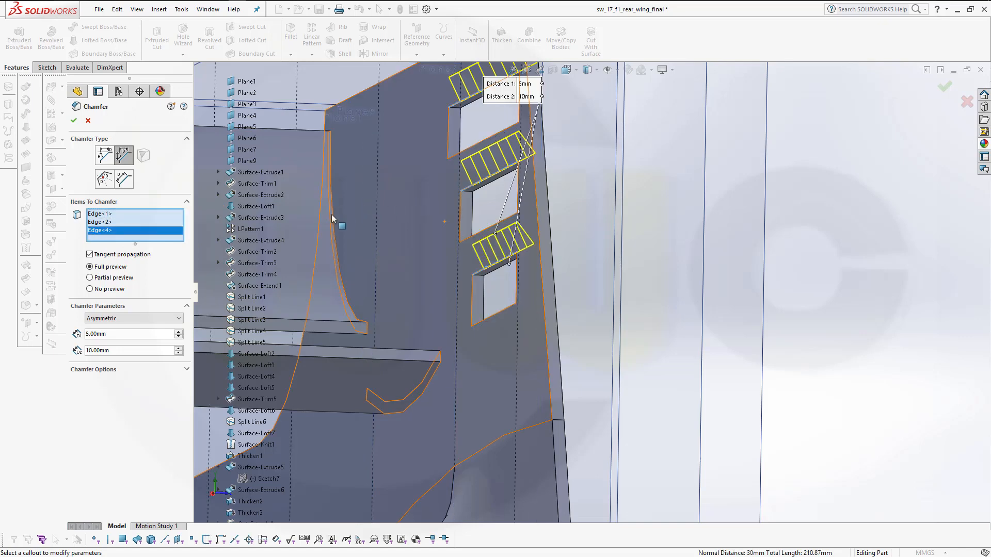
left_click(77, 121)
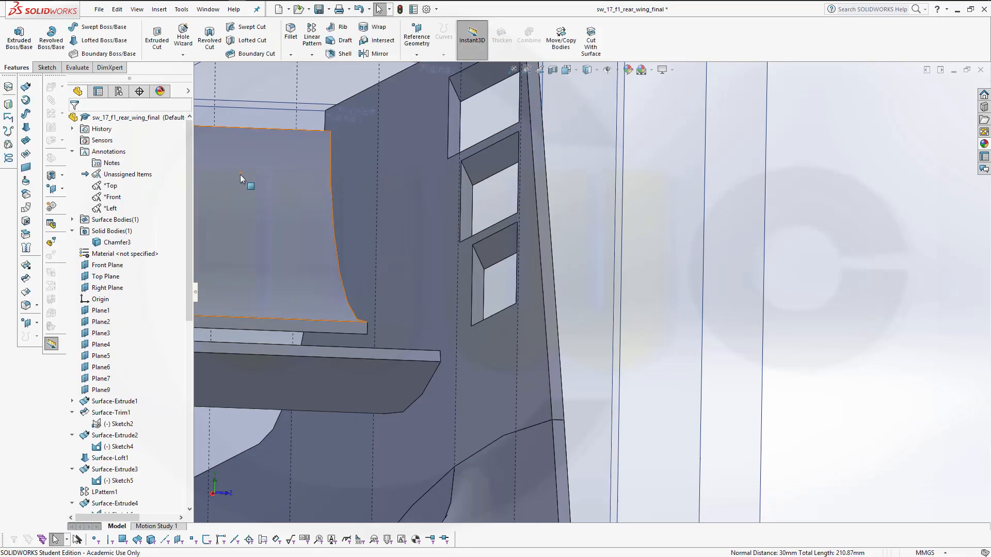
Chamfer the three slots' vertical edges farthest from the plate's slanted edge on the inner face, asymmetric 5 mm by 10 mm
middle_click_drag(479, 278, 376, 228)
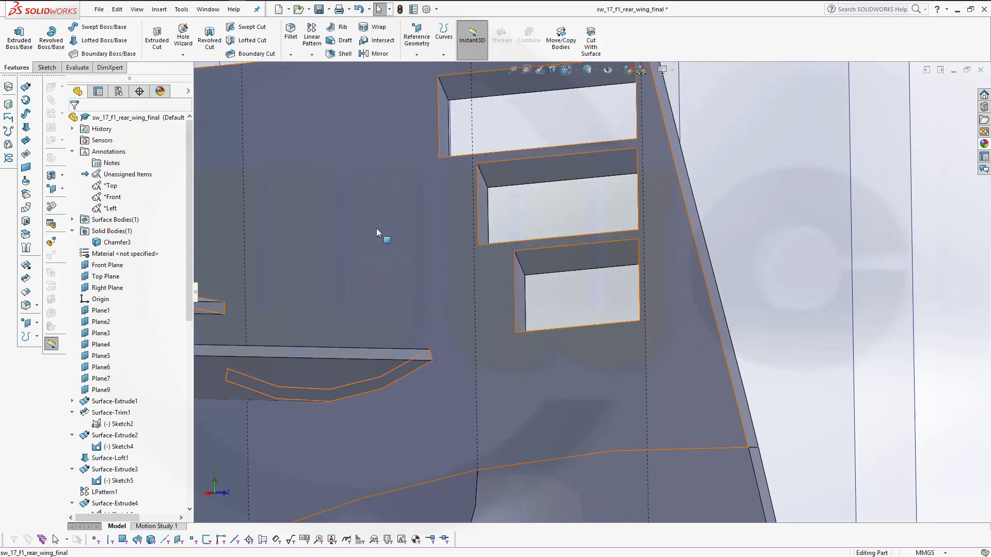
left_click(292, 56)
left_click(309, 83)
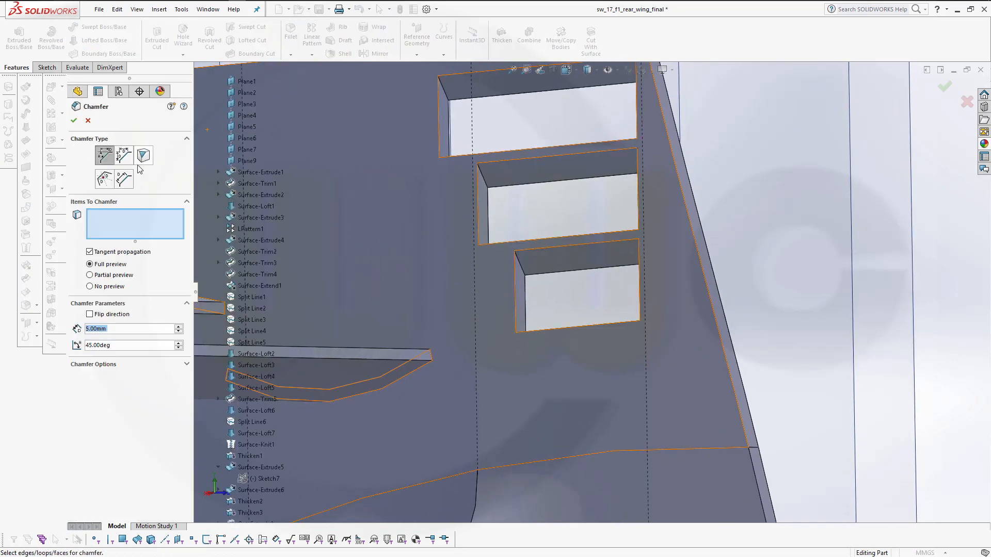
left_click(124, 156)
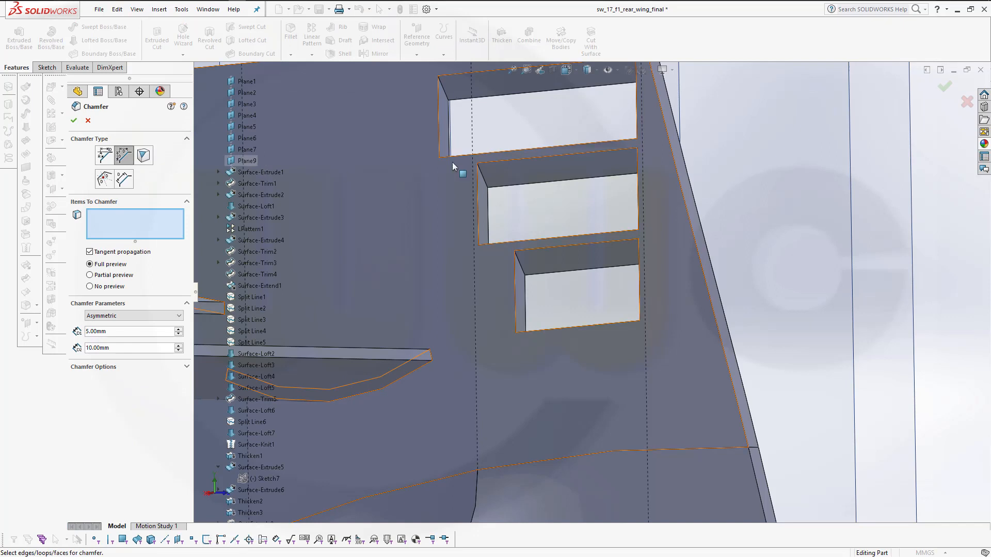
left_click(438, 129)
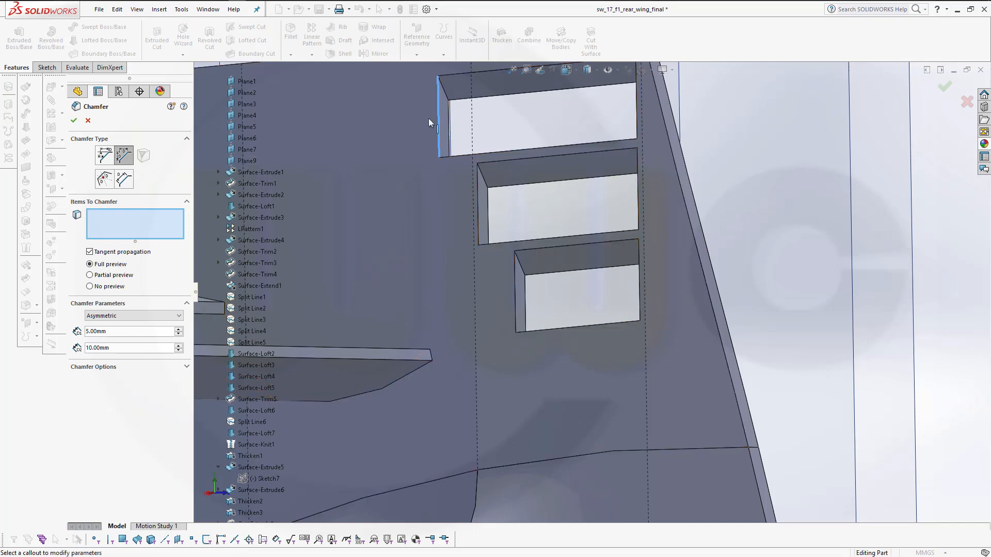
left_click(478, 209)
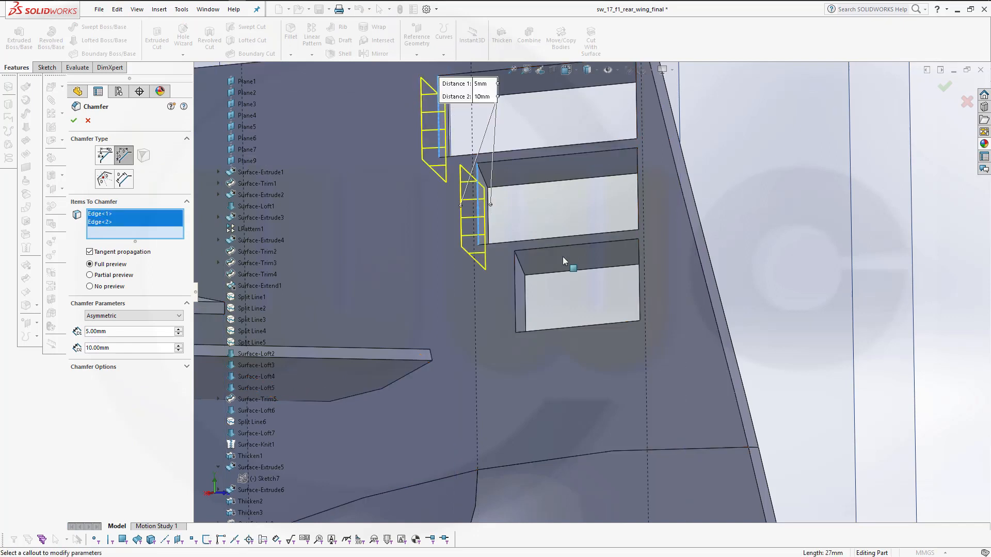
left_click(515, 304)
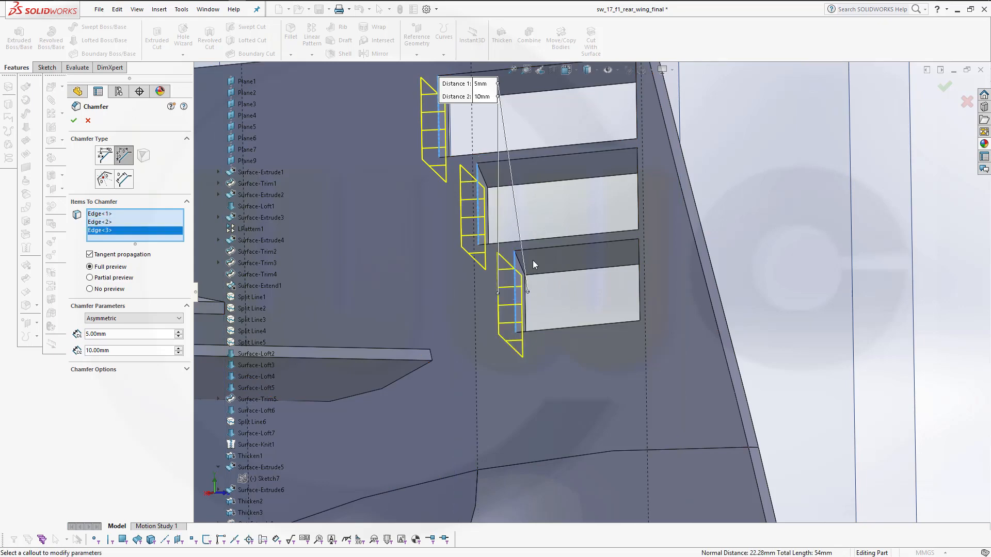
left_click(73, 122)
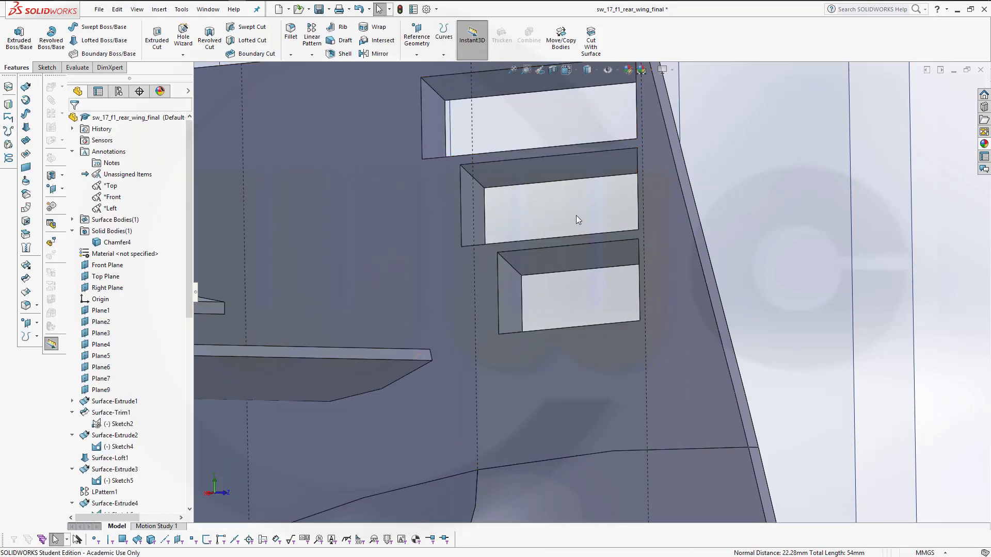
Set up a 10 mm fillet on the three slots' lower corner edges nearest the end plate's slanted edge
middle_click_drag(576, 215, 475, 214)
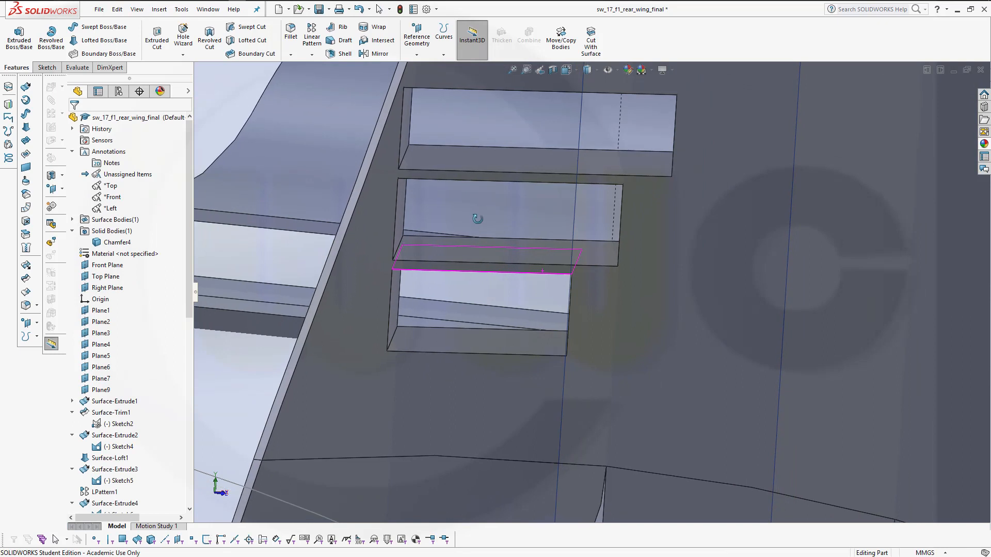
left_click(290, 31)
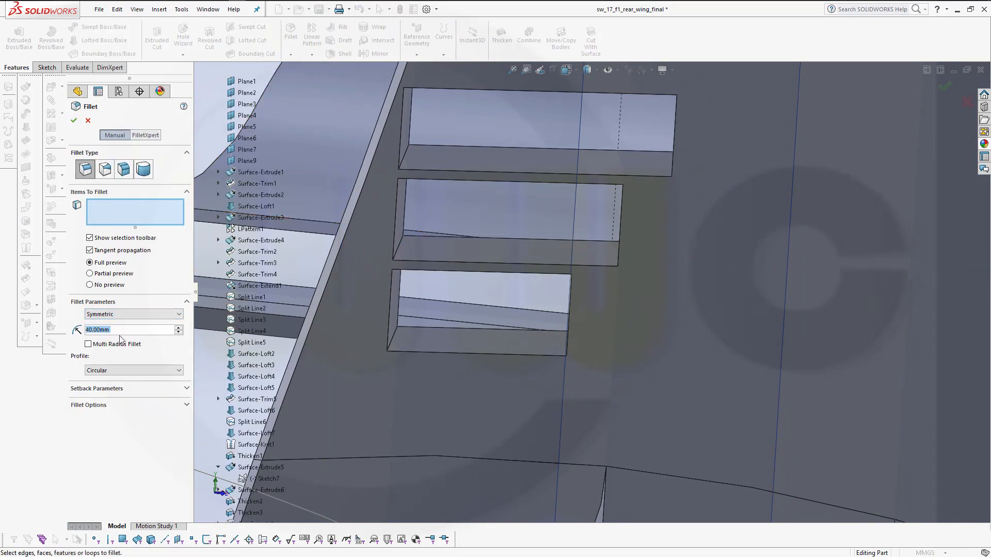
type("10")
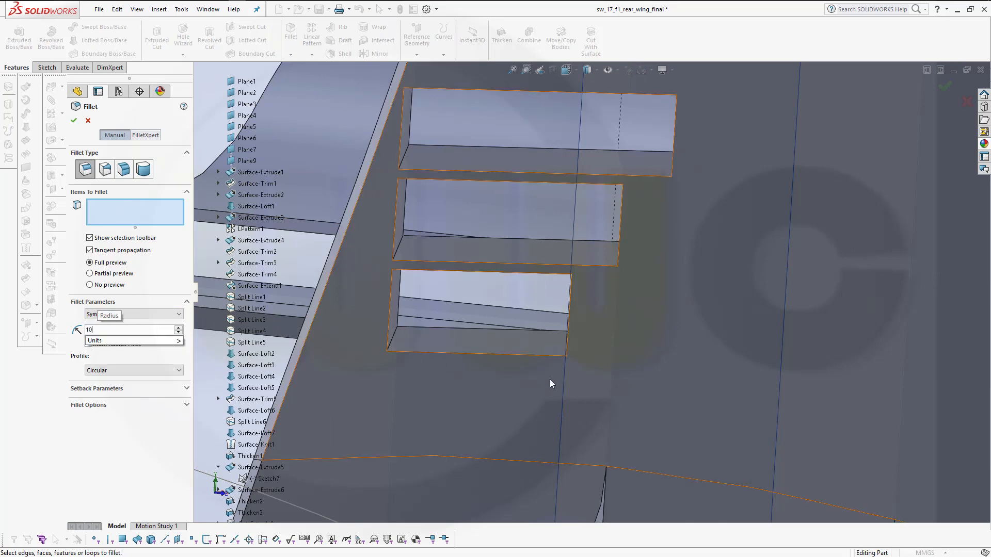
mouse_move(550, 380)
middle_mouse_down()
mouse_move(573, 378)
mouse_move(542, 379)
middle_mouse_up()
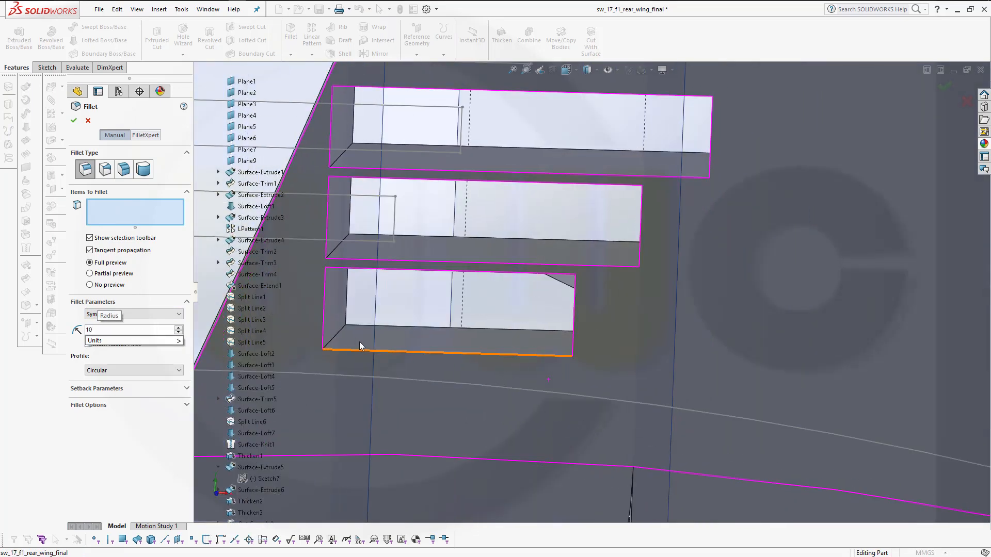
left_click(333, 338)
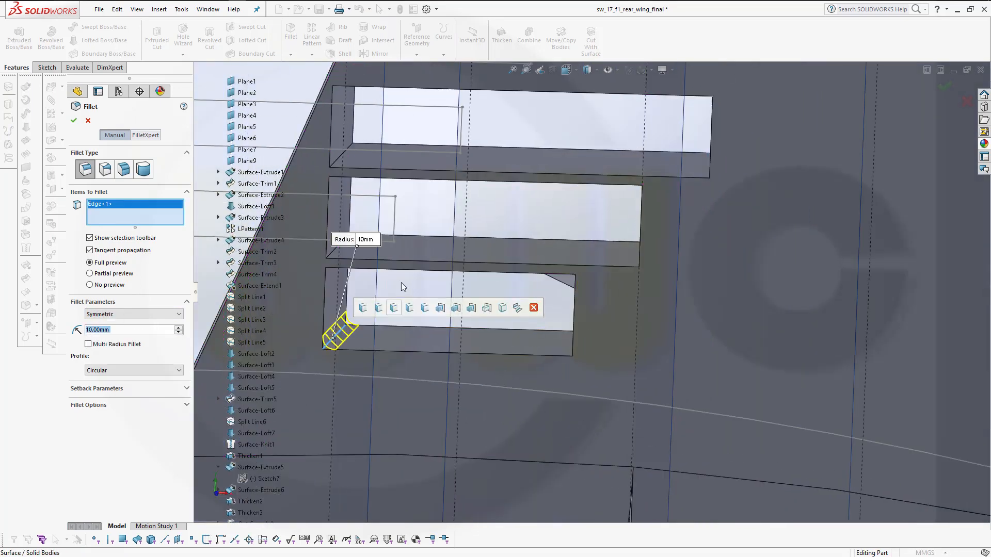
left_click(337, 252)
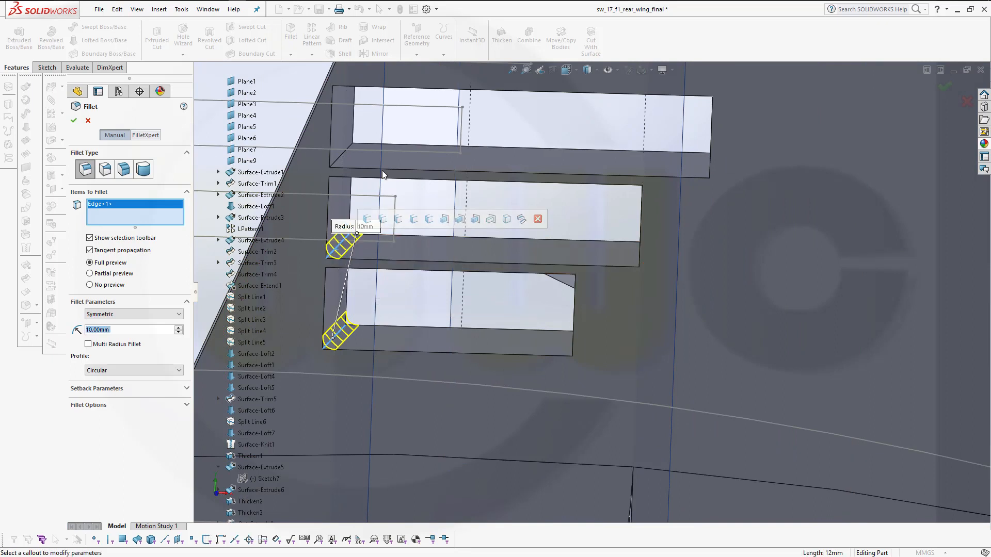
left_click(343, 161)
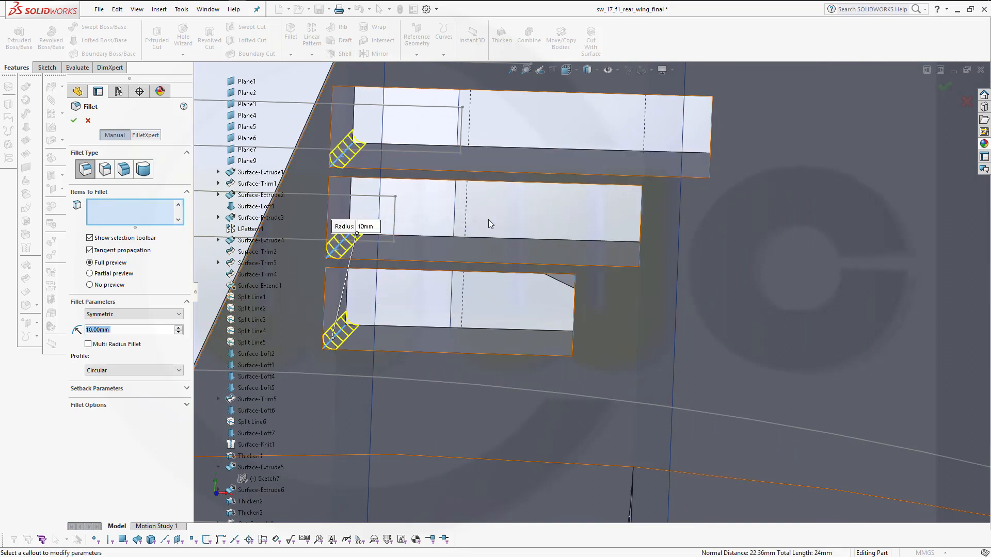
middle_click_drag(480, 190, 534, 237)
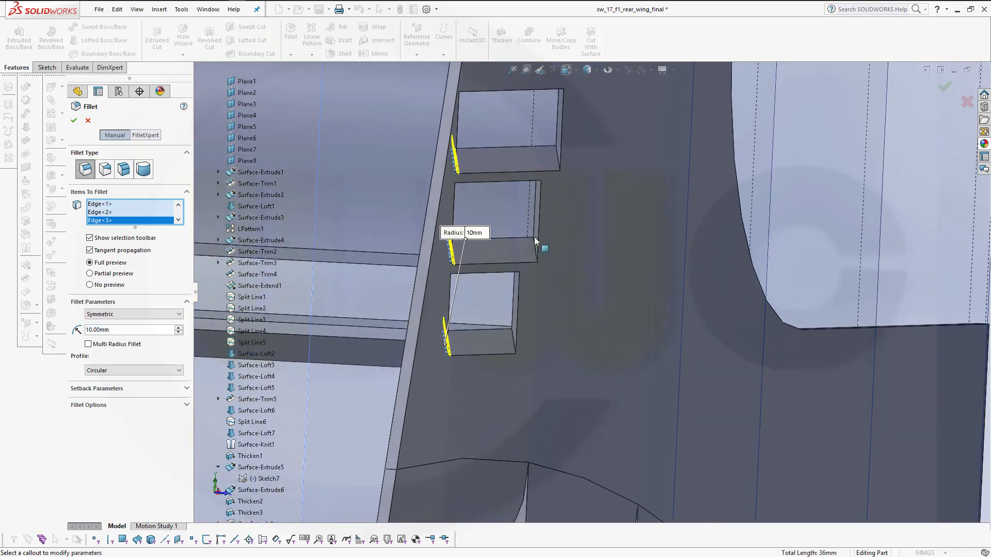
left_click(556, 161)
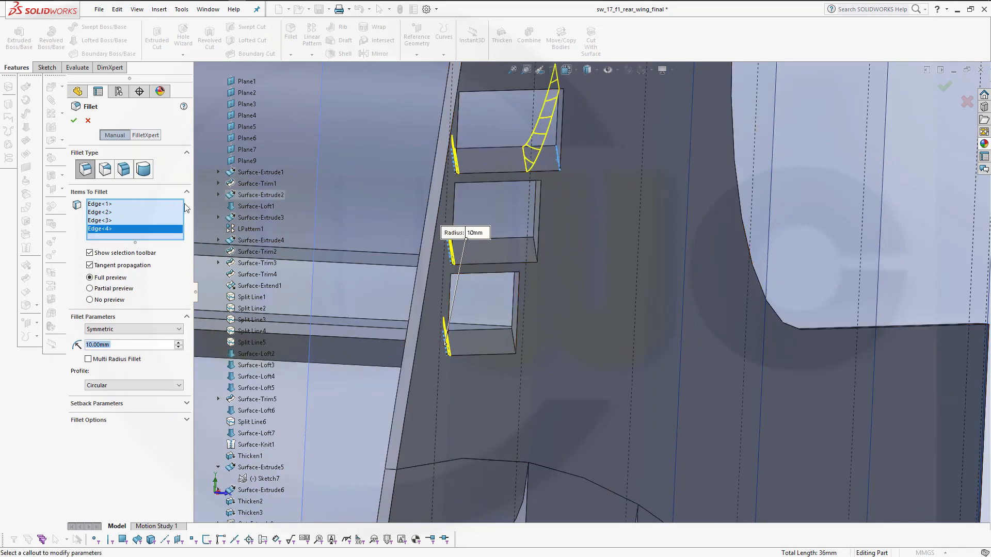
right_click(128, 228)
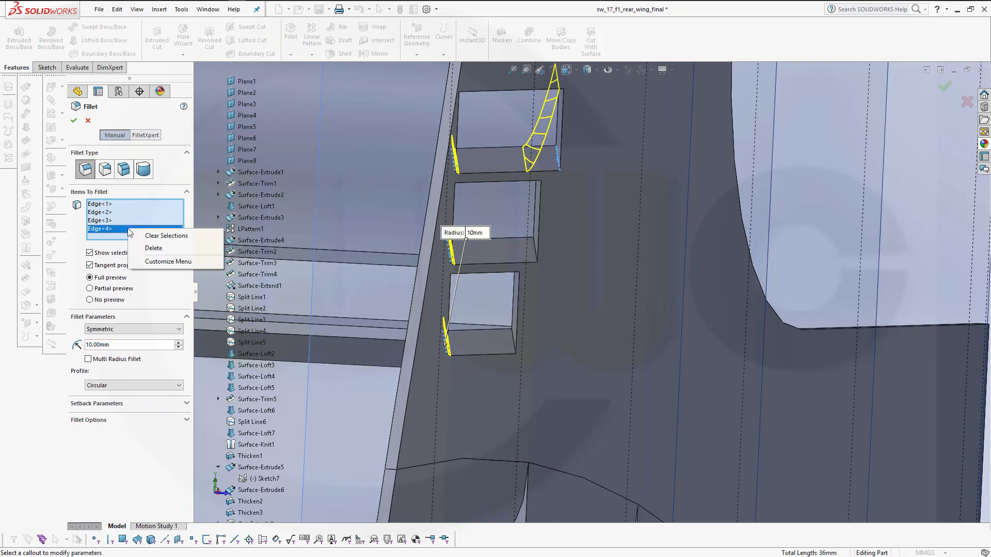
left_click(155, 248)
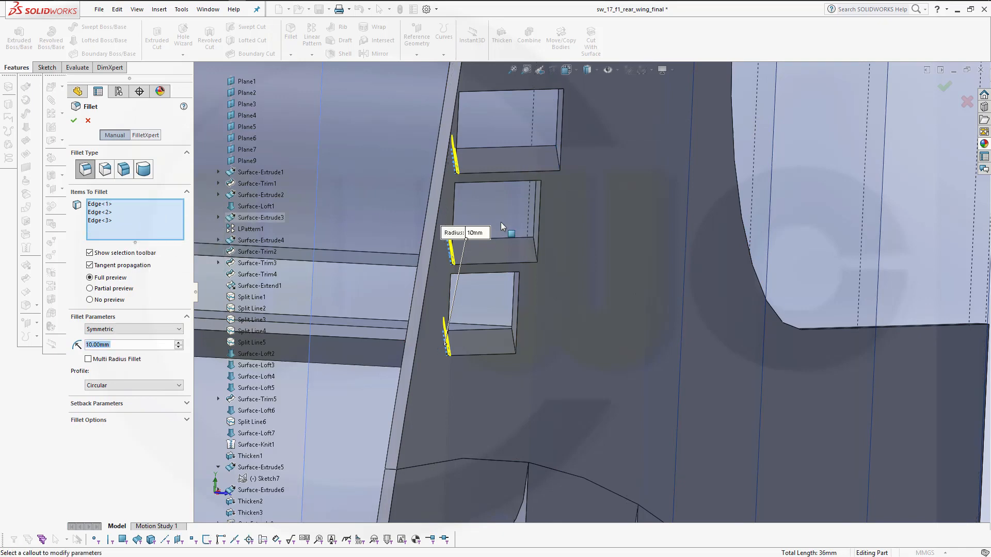
Add the three slots' upper corner edges farthest from the plate's slanted edge to the 10 mm fillet and apply it
middle_click_drag(553, 160, 584, 133)
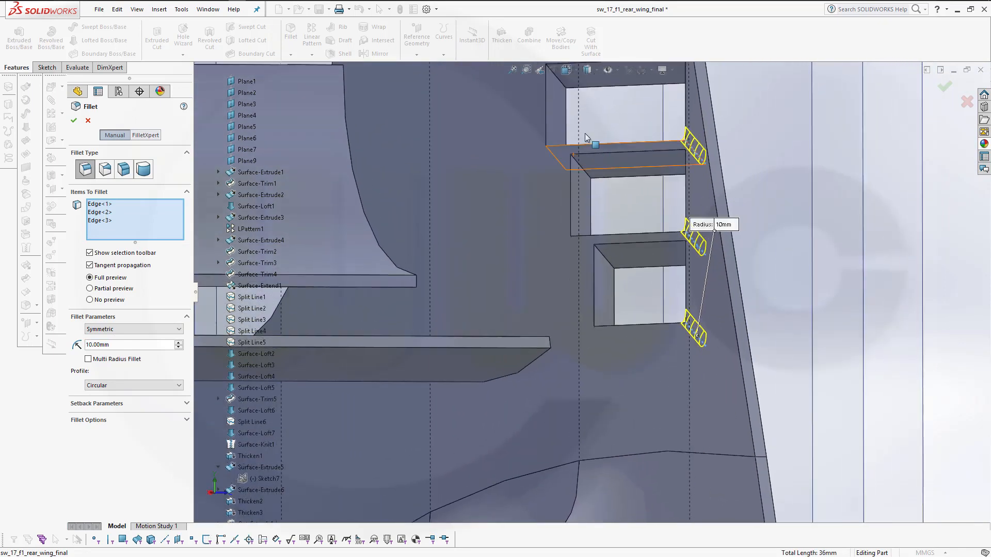
left_click(561, 83)
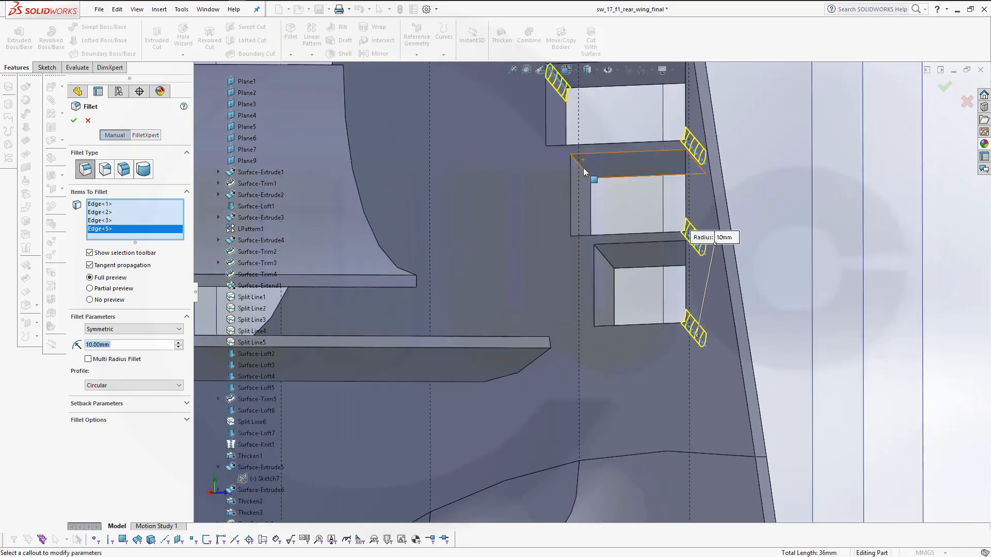
left_click(582, 169)
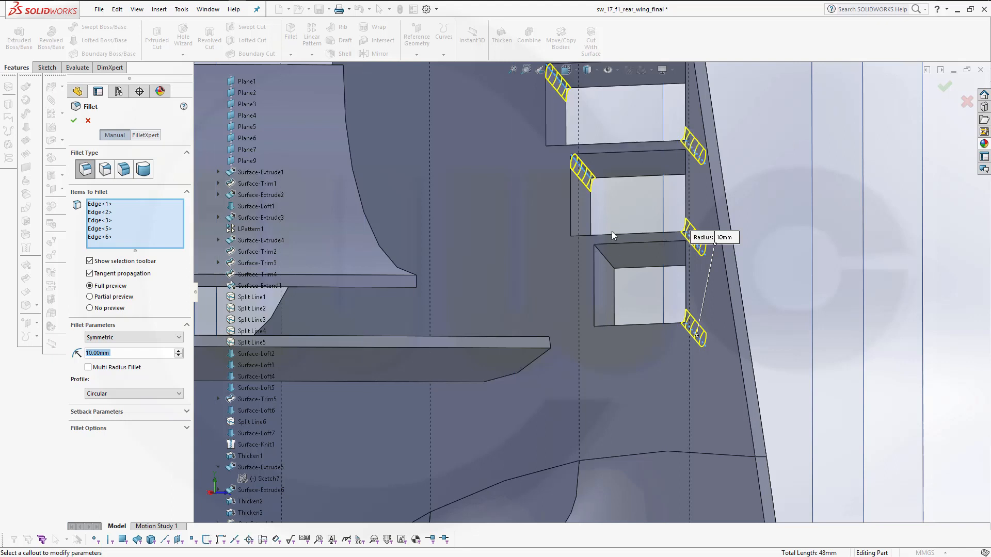
left_click(604, 258)
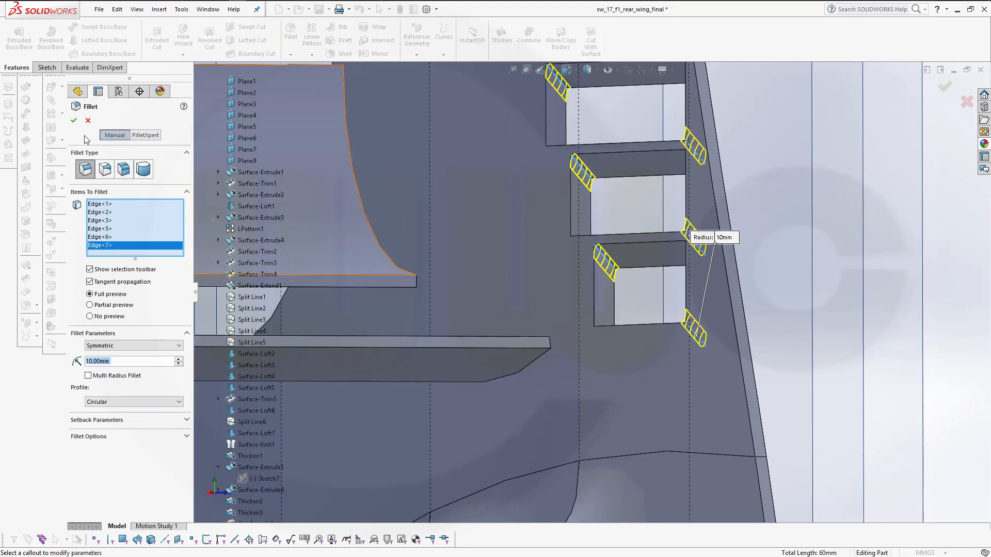
left_click(74, 120)
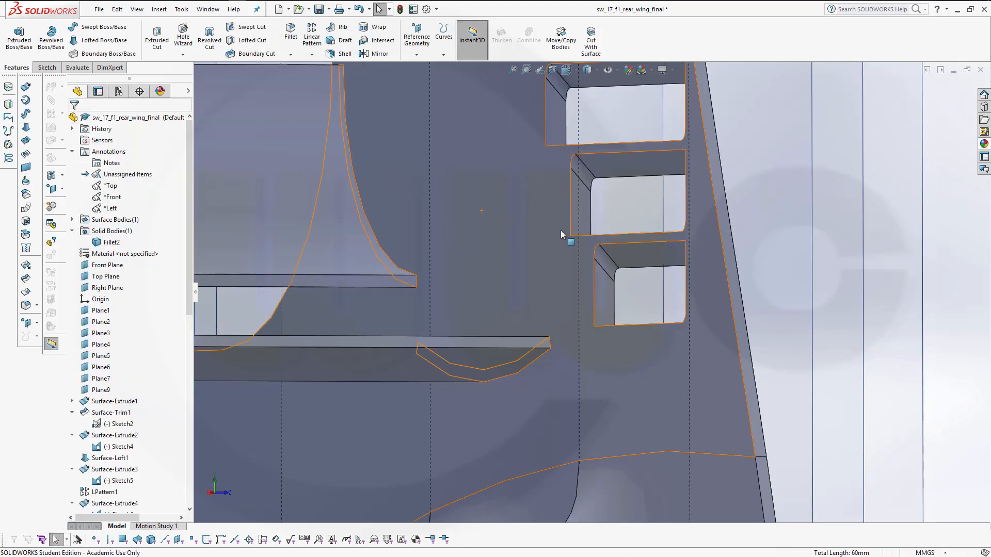
Fillet the lowest slot's upper corner edge nearest the plate's slanted edge with a 1 mm radius
left_click(290, 35)
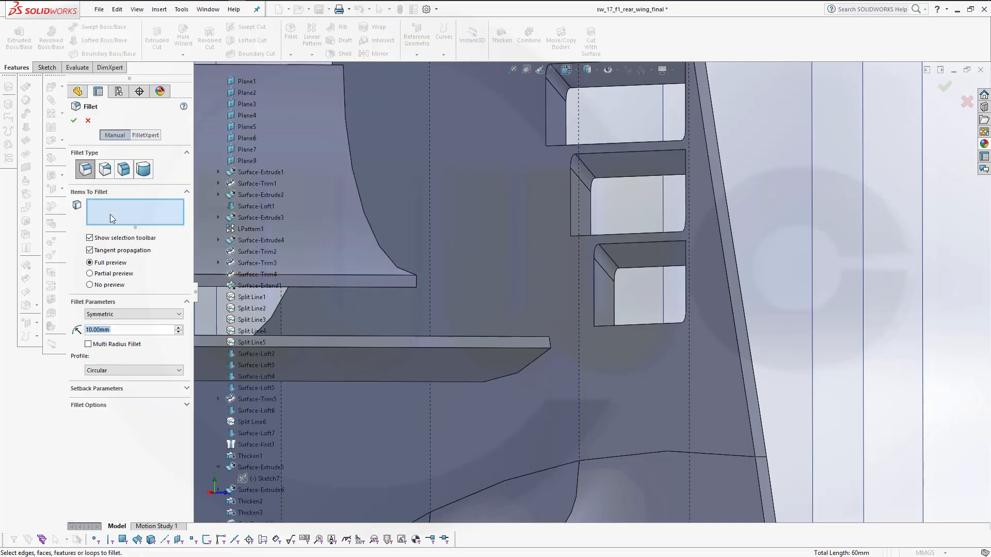
type("5")
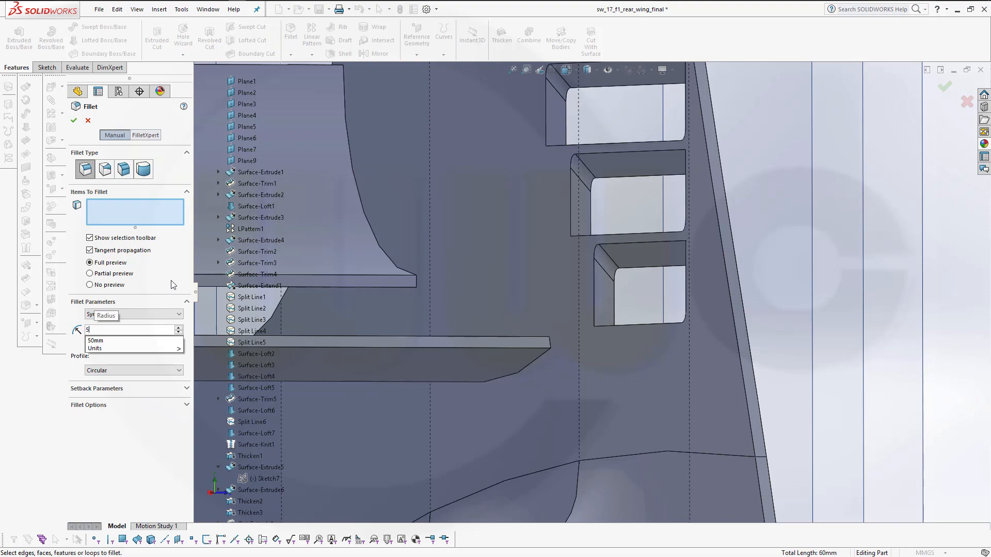
middle_click_drag(556, 297, 908, 345)
scroll(851, 304, "down", 3)
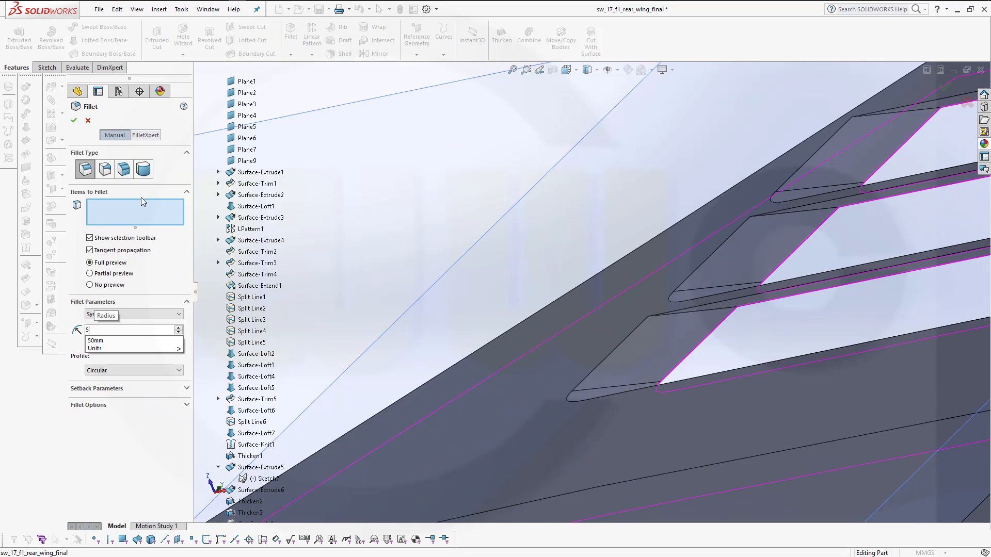
key("Return")
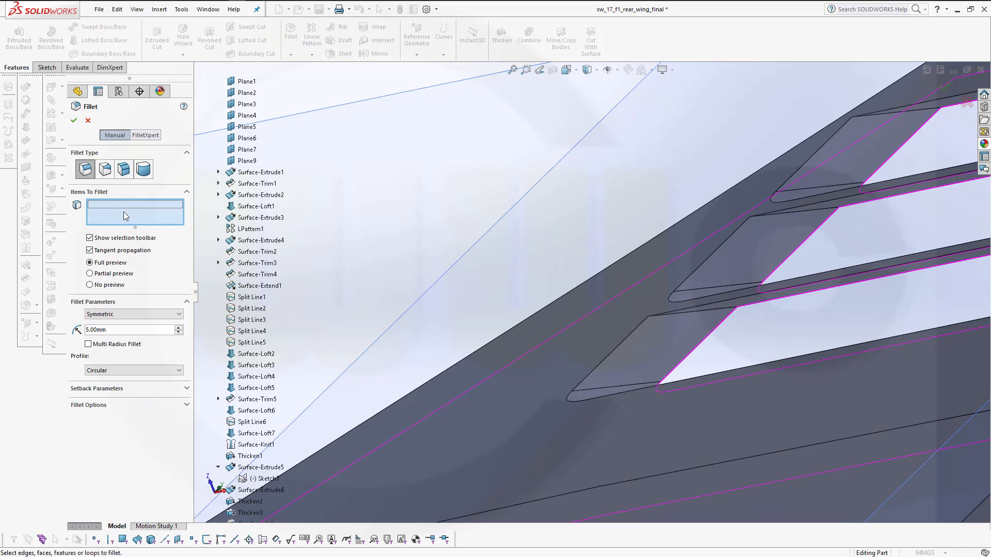
left_click(697, 310)
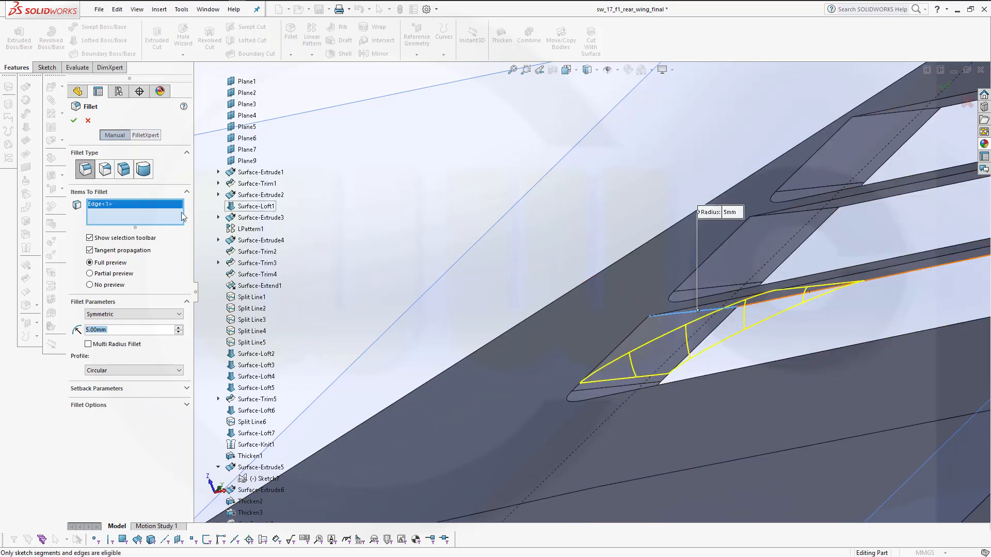
type("1")
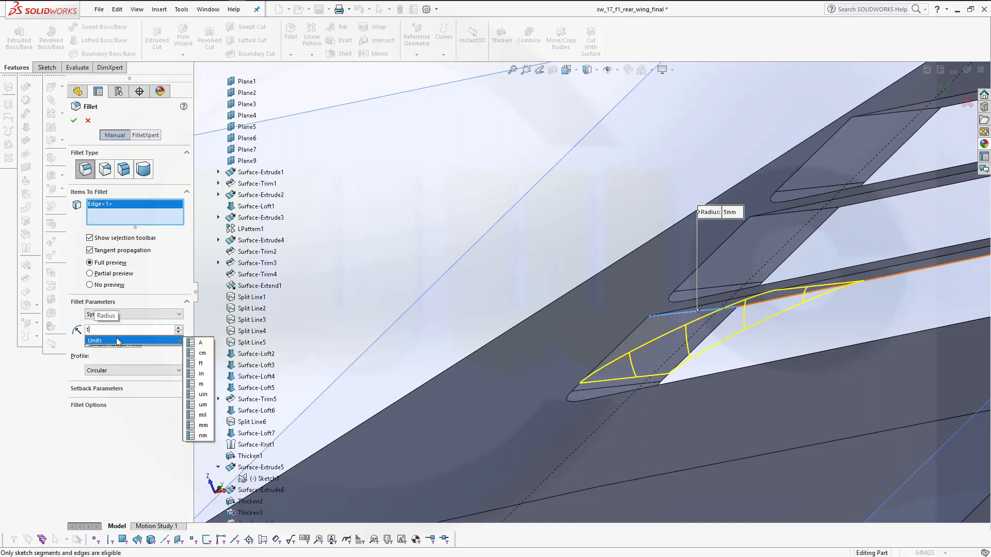
left_click(152, 268)
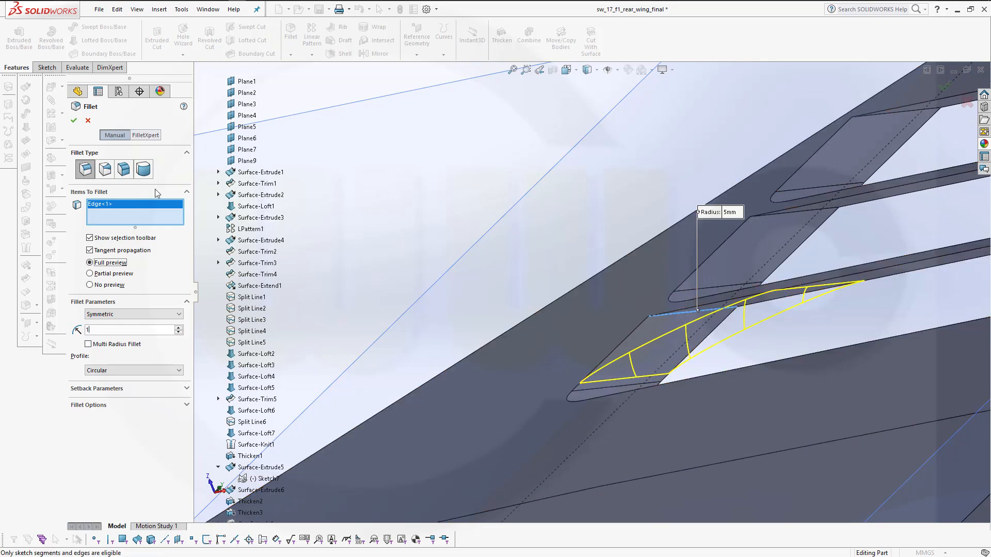
left_click(75, 121)
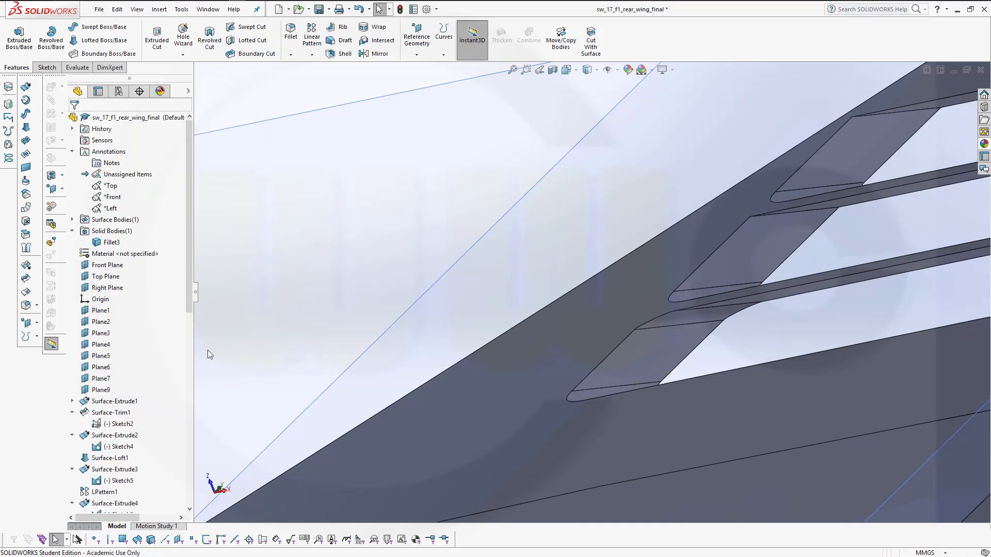
Edit the 1 mm fillet to include the matching upper corner edges of the middle and top slots
left_click_drag(192, 303, 168, 520)
left_click(83, 503)
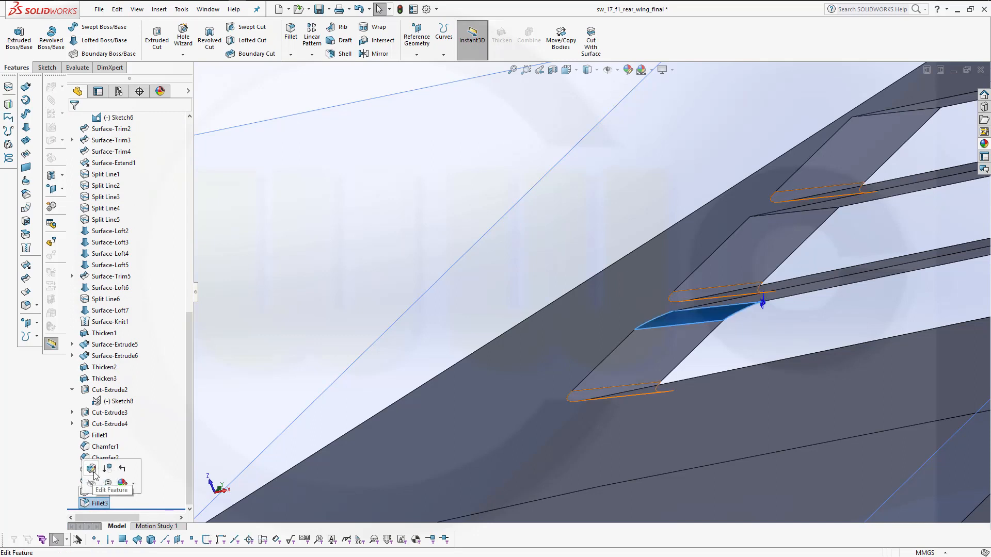
left_click(92, 469)
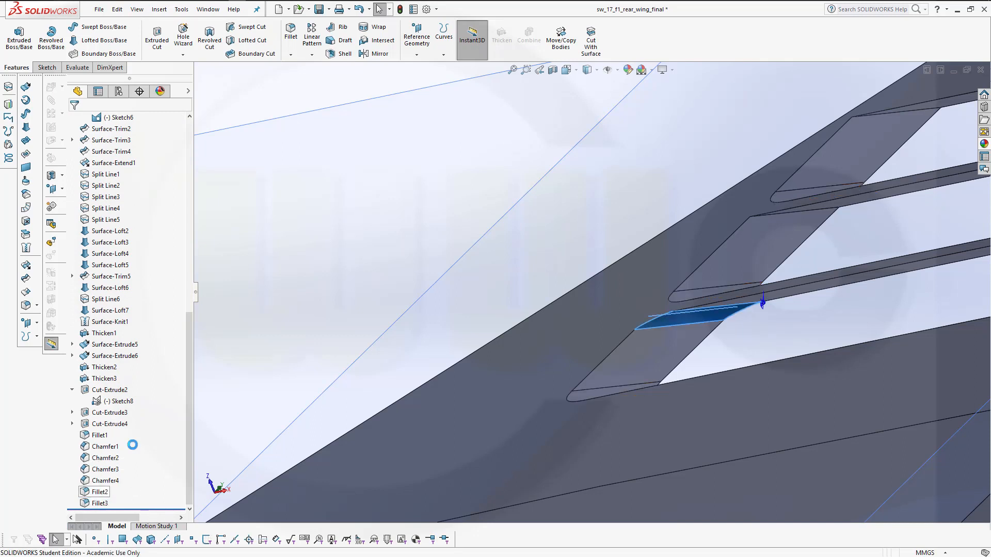
left_click(798, 216)
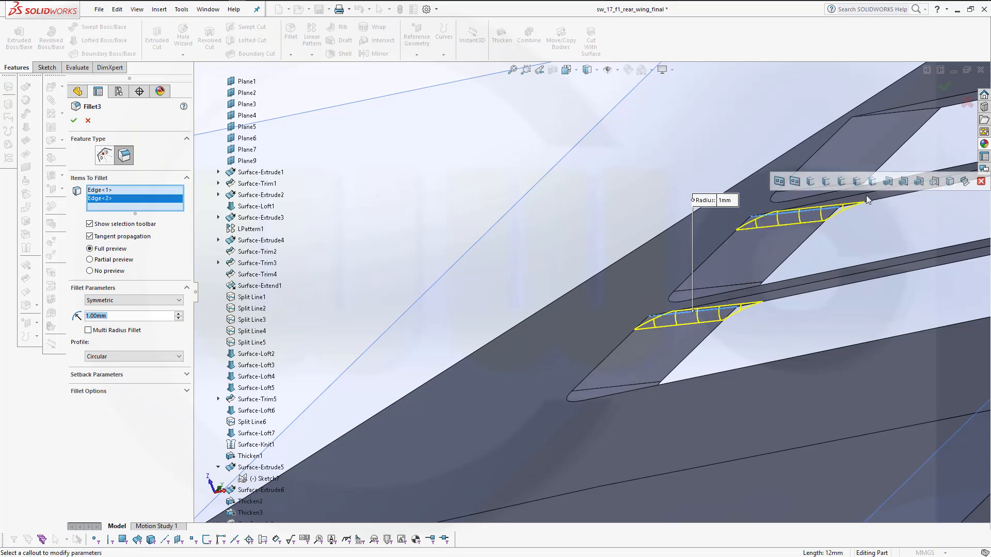
left_click(898, 118)
Add the three slots' lower corner edges farthest from the slanted edge to the 1 mm fillet and apply it
middle_click_drag(640, 179, 879, 330)
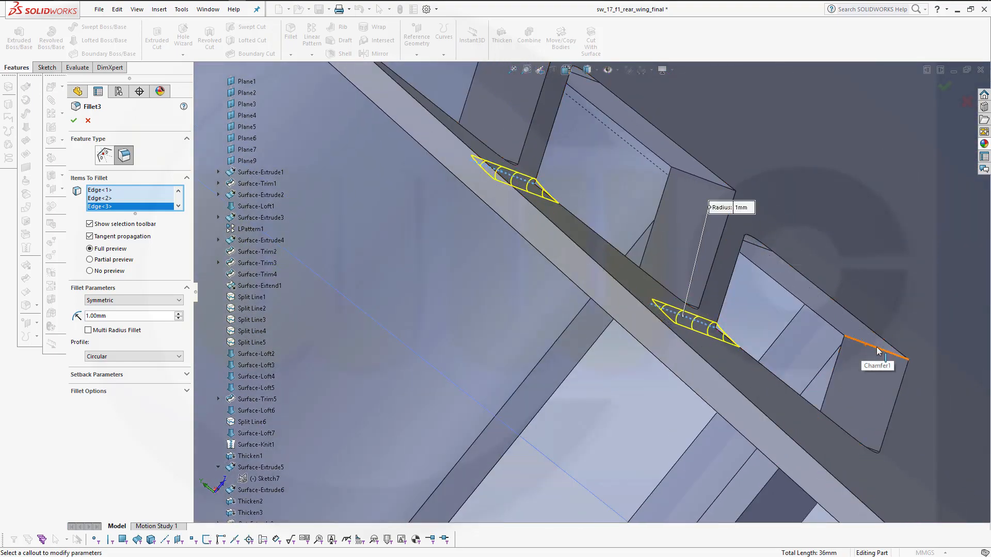
left_click(877, 351)
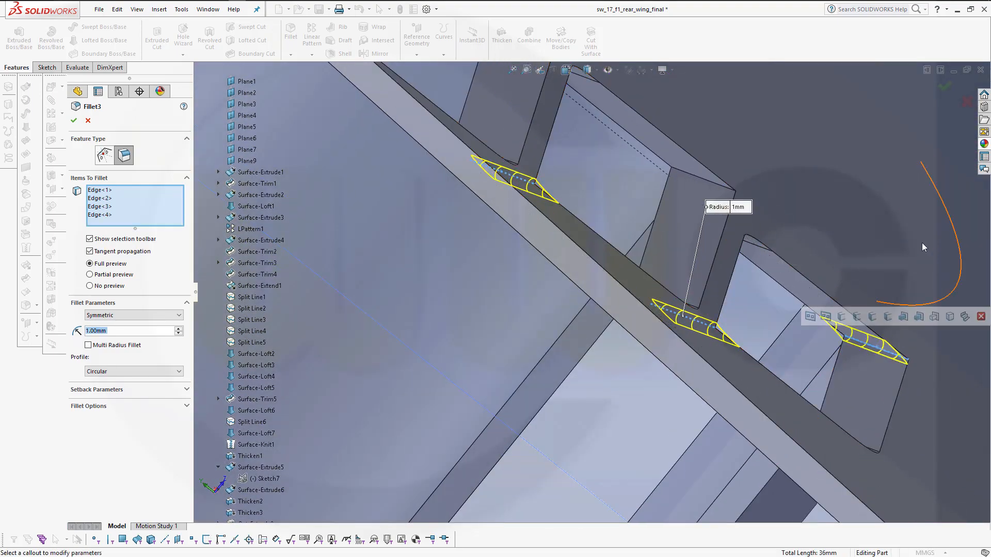
left_click(693, 175)
scroll(540, 92, "up", 2)
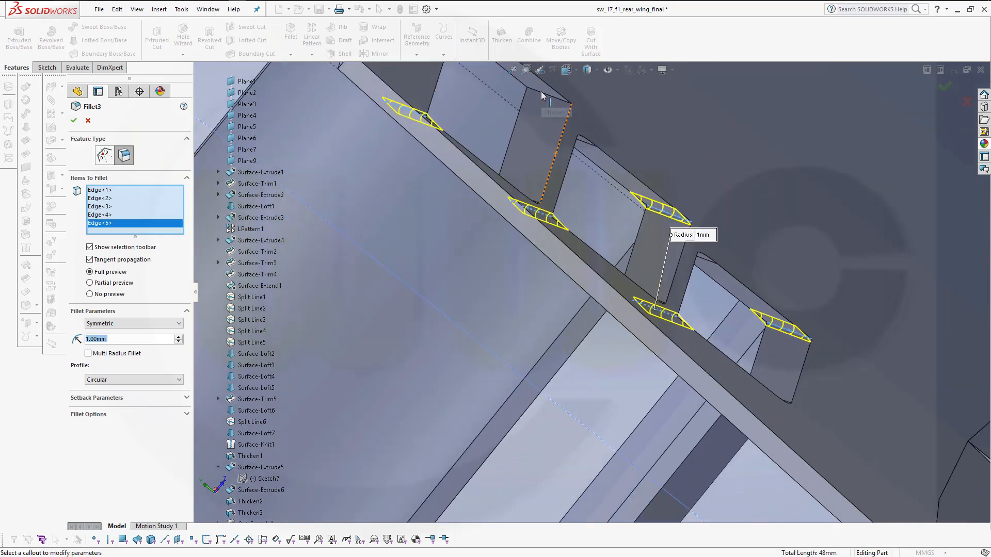
left_click(542, 92)
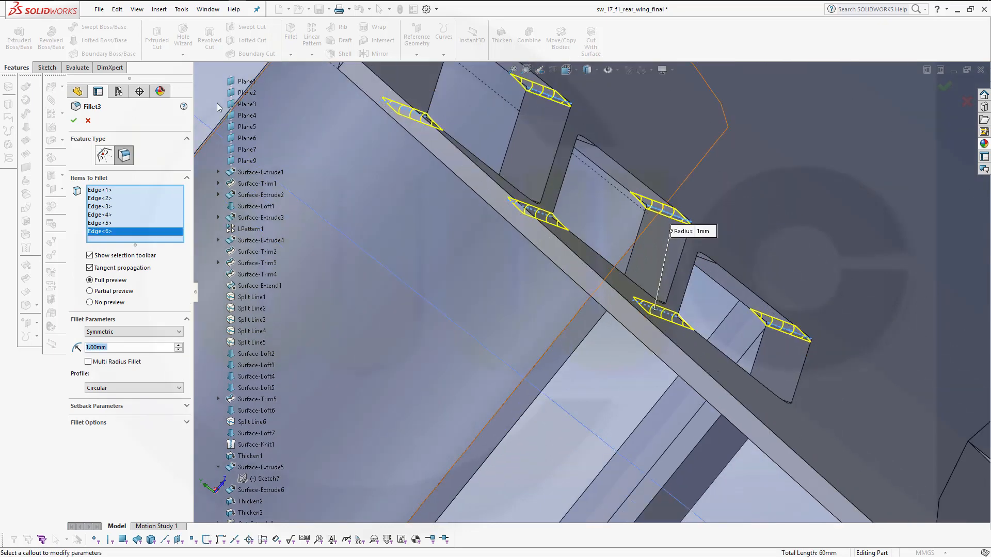
left_click(74, 121)
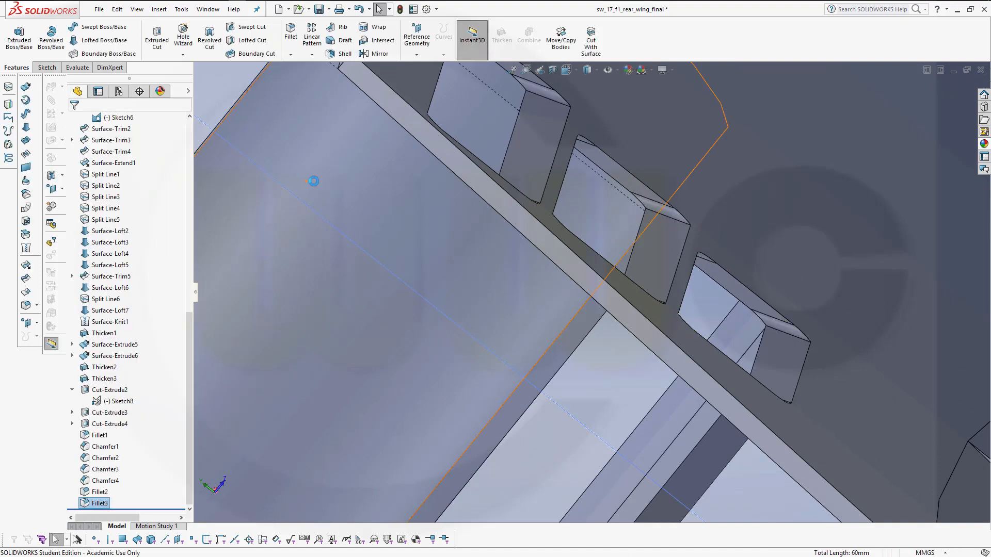
middle_click_drag(313, 181, 566, 261)
scroll(421, 245, "up", 10)
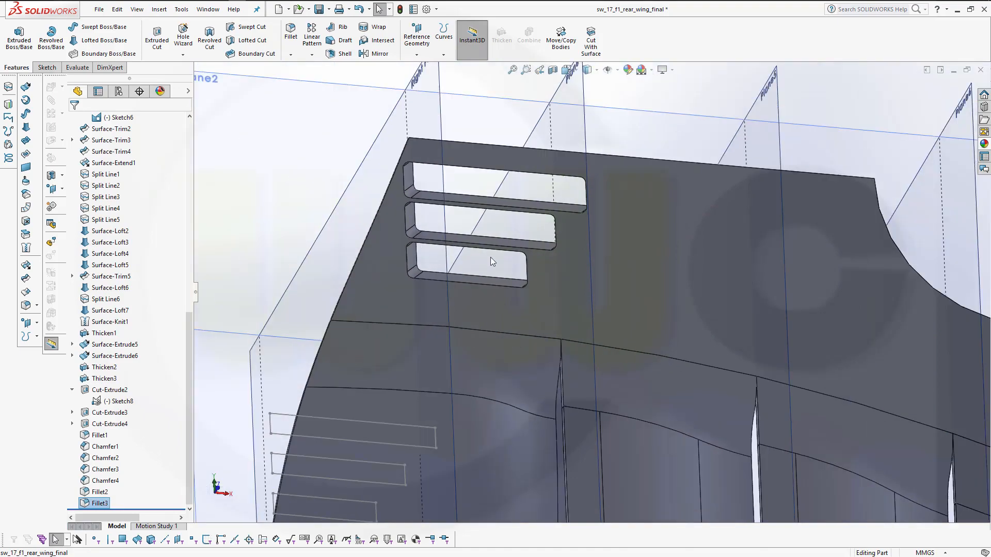
middle_click_drag(652, 316, 491, 320)
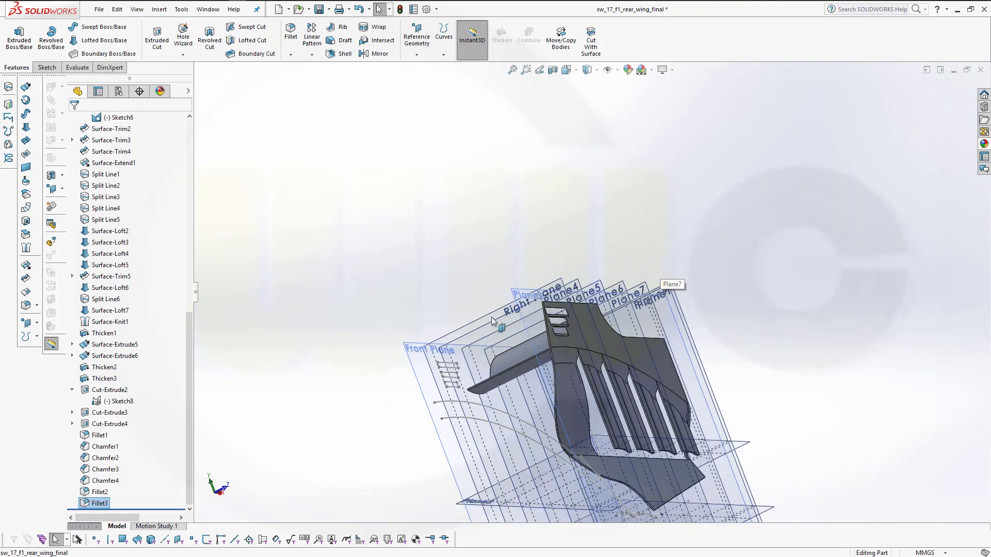
left_click(365, 251)
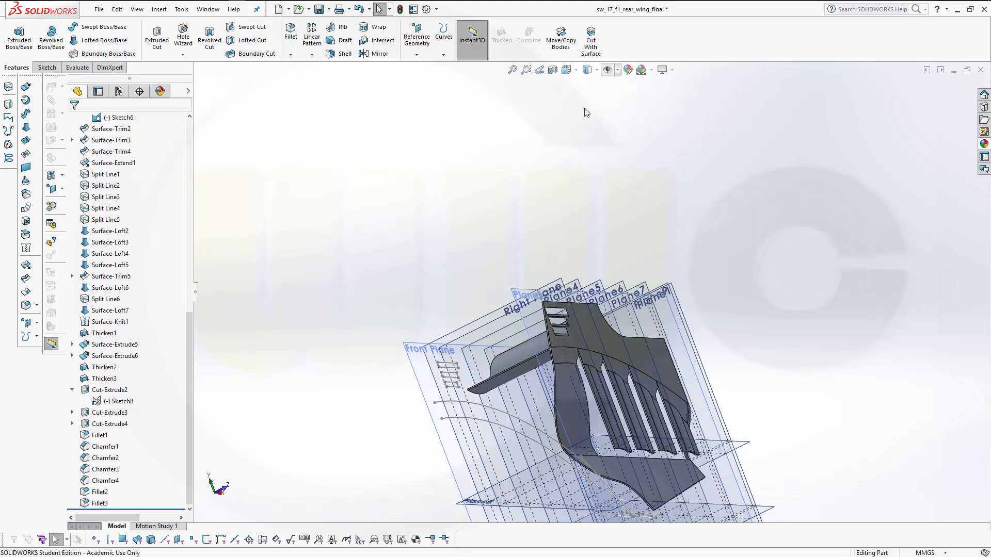
Hide all reference planes and sketches in the graphics area
left_click(617, 71)
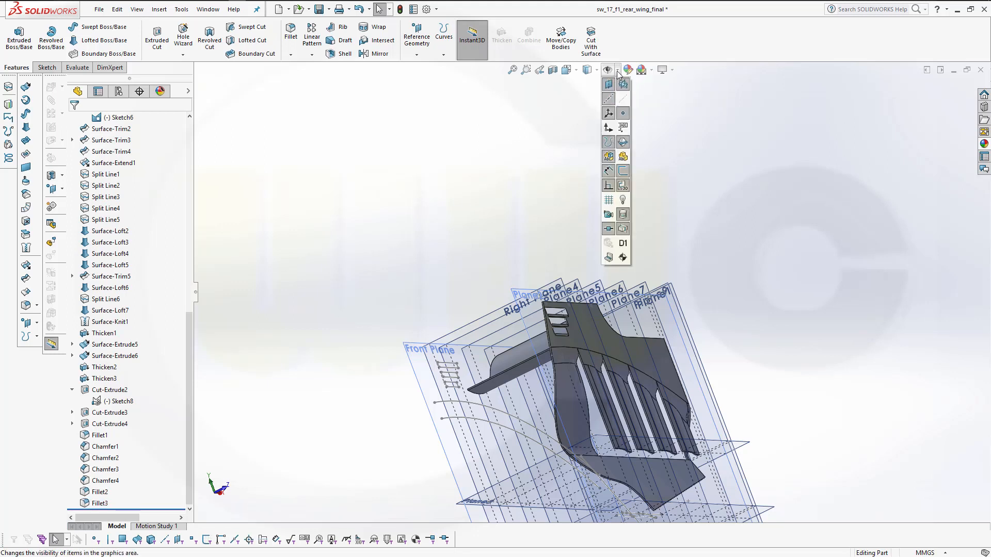
left_click(609, 85)
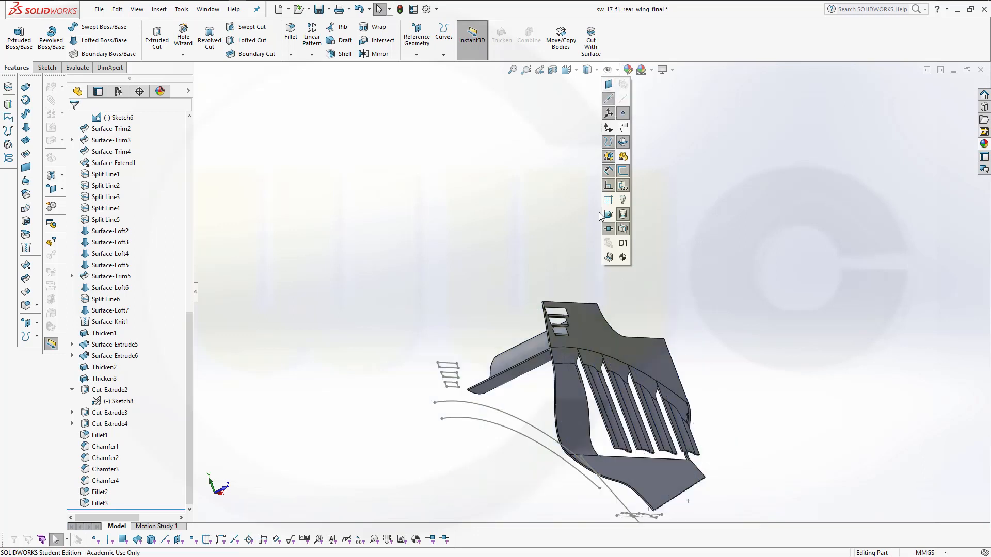
left_click(617, 71)
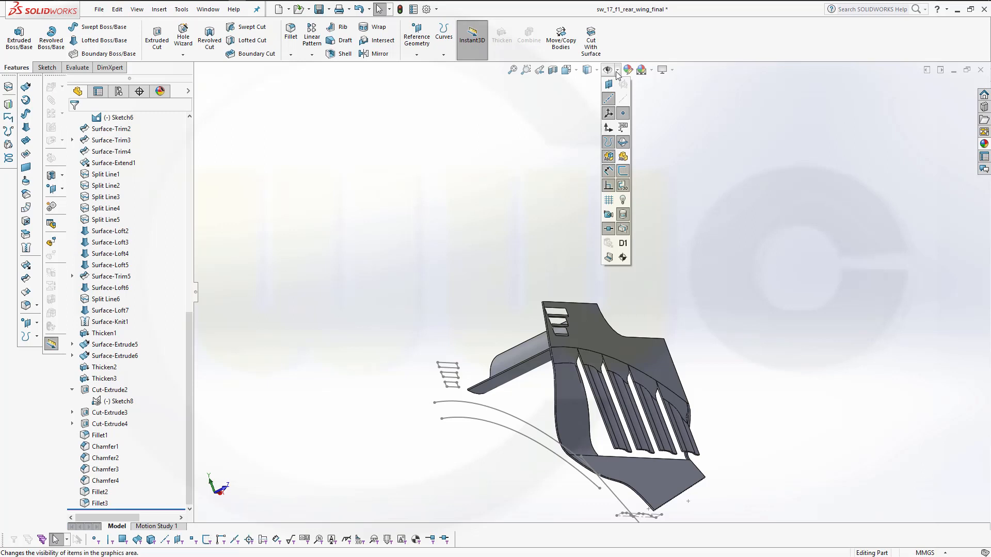
left_click(624, 177)
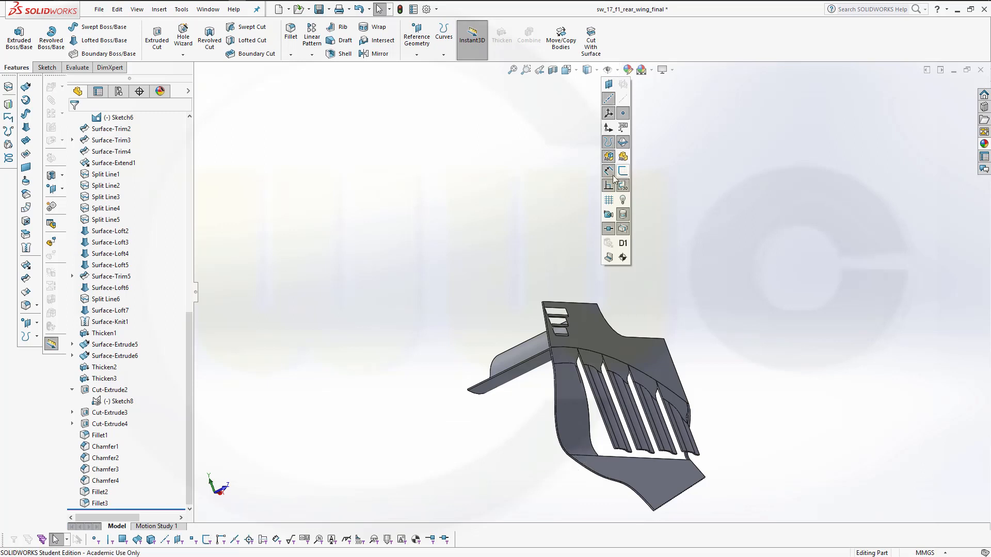
Mirror the half rear wing's solid body about the Front Plane, with Merge solids enabled
mouse_move(567, 217)
middle_mouse_down()
mouse_move(531, 227)
mouse_move(515, 170)
middle_mouse_up()
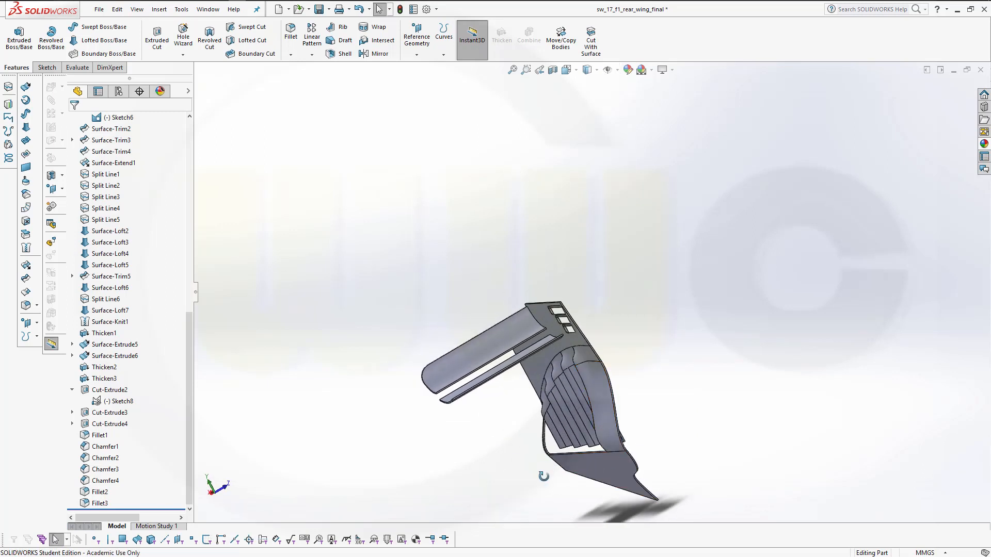
middle_click_drag(543, 477, 438, 498)
scroll(405, 419, "up", 3)
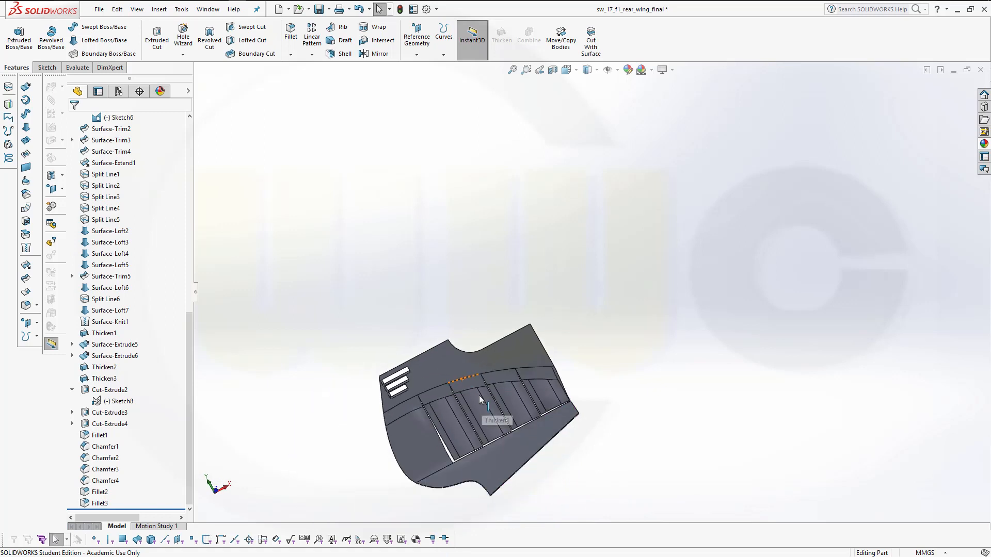
left_click(380, 53)
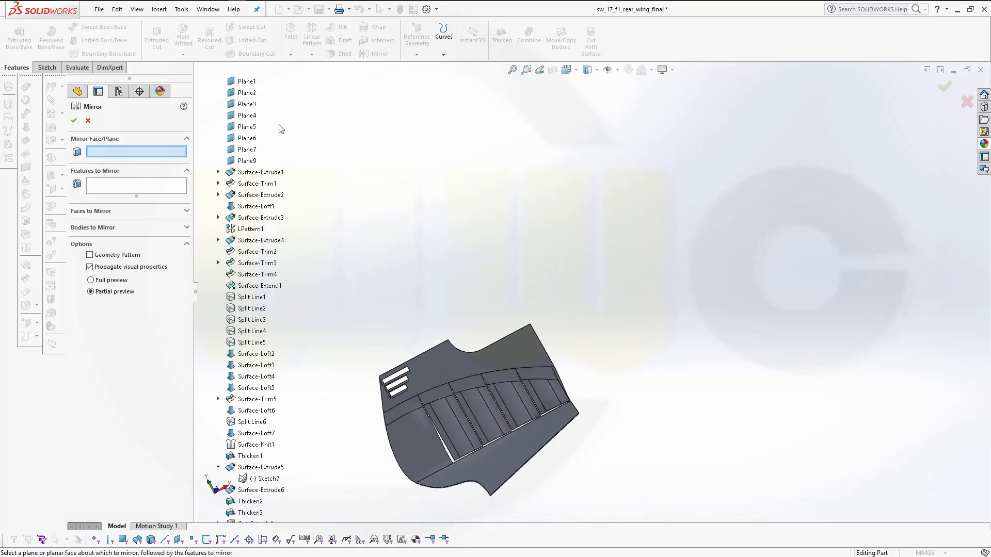
left_click(100, 226)
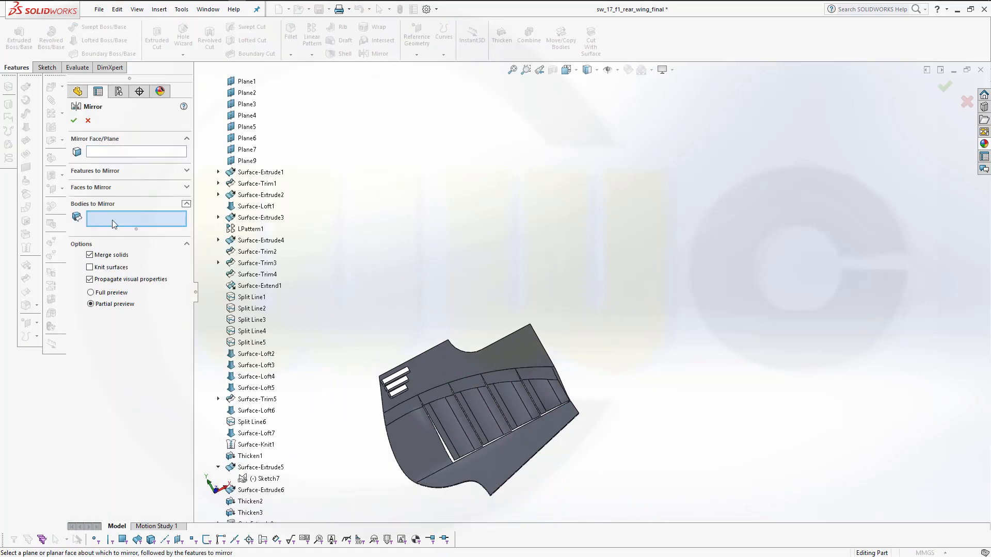
left_click(431, 370)
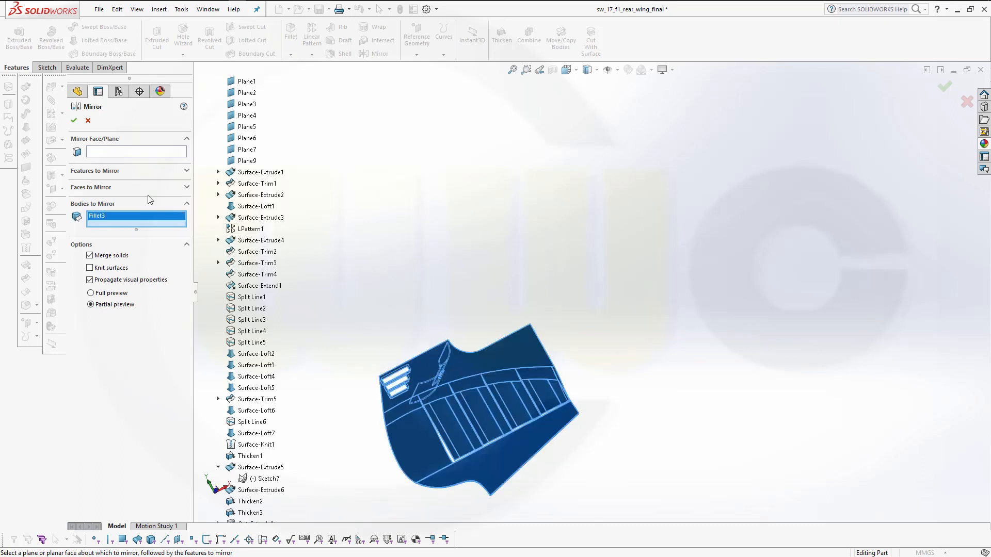
left_click(110, 151)
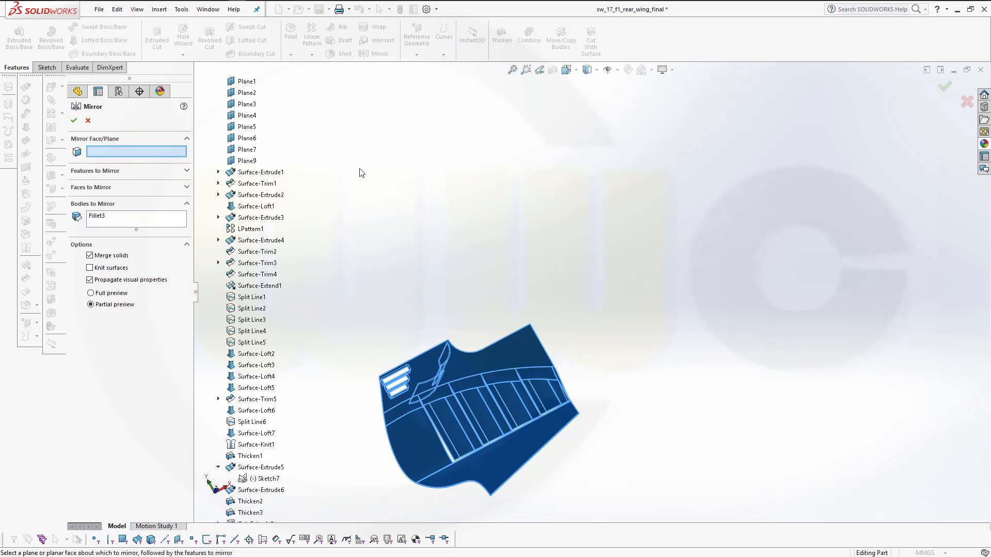
scroll(268, 138, "up", 4)
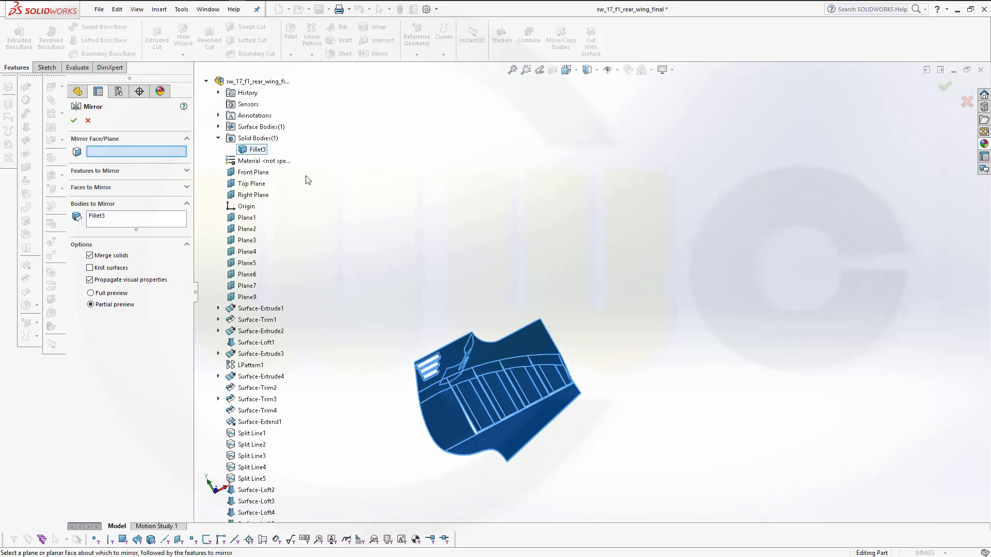
left_click(253, 172)
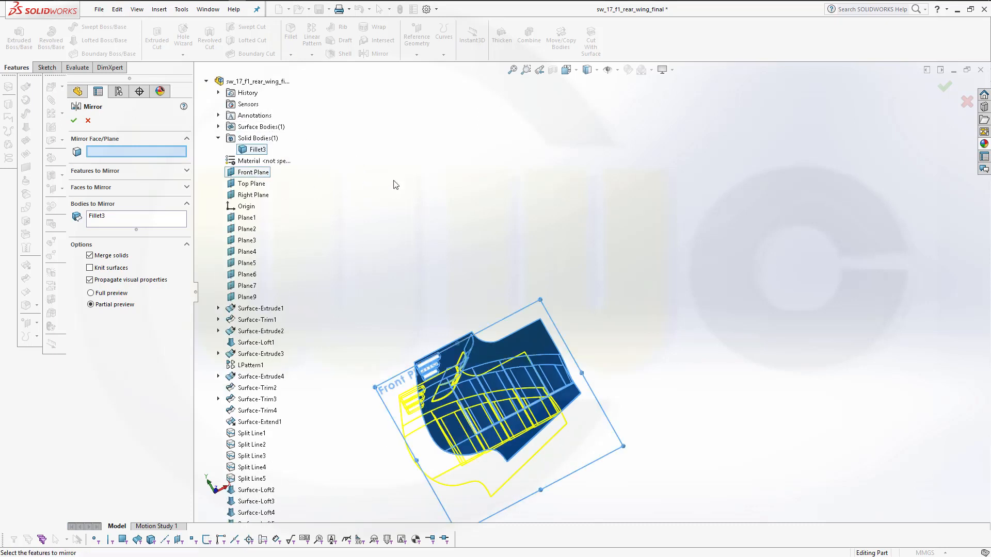
left_click(74, 121)
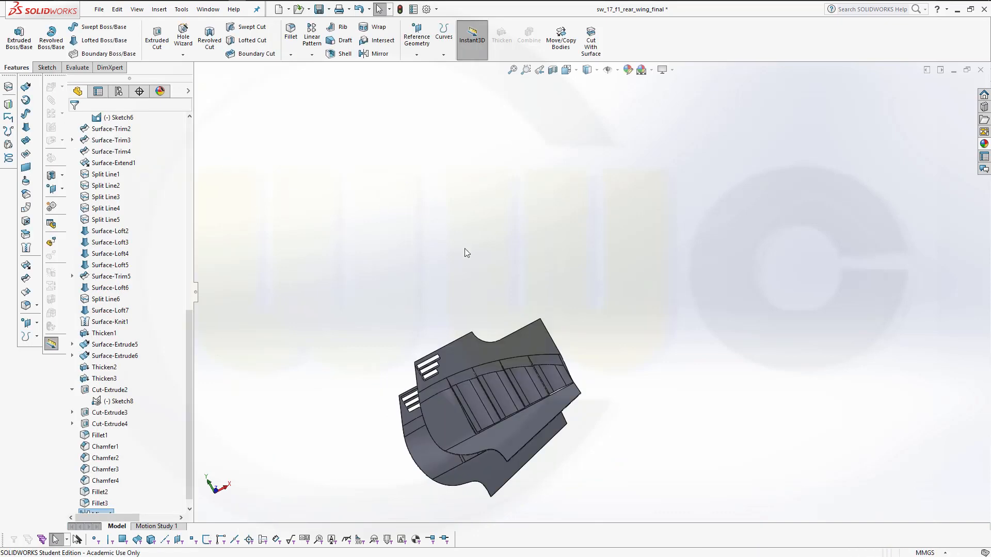
Set up a 10 mm constant-size fillet on the sharp edge at the base of the upper flap's central notch
middle_click_drag(450, 327, 534, 339)
scroll(534, 339, "down", 5)
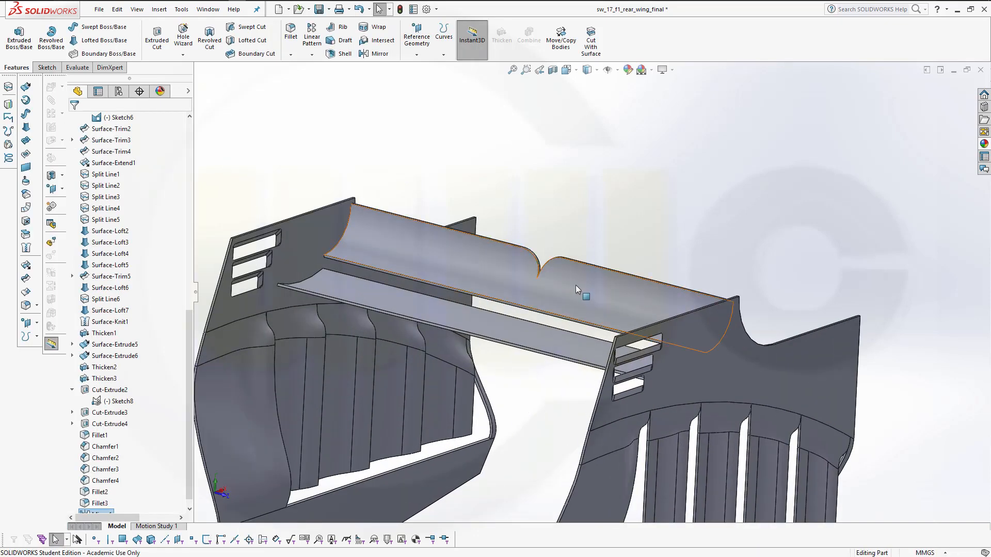
middle_click_drag(581, 300, 587, 355)
scroll(533, 252, "down", 6)
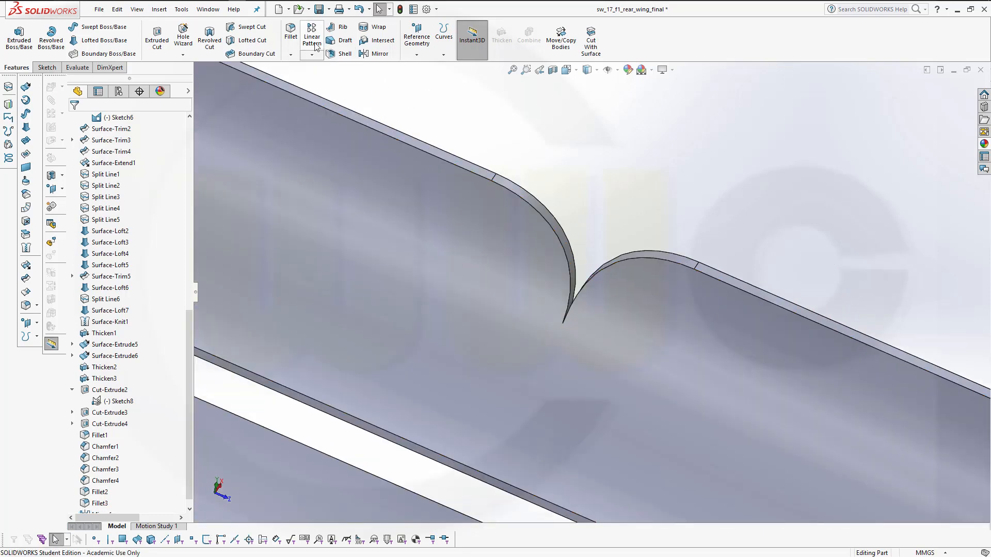
left_click(290, 33)
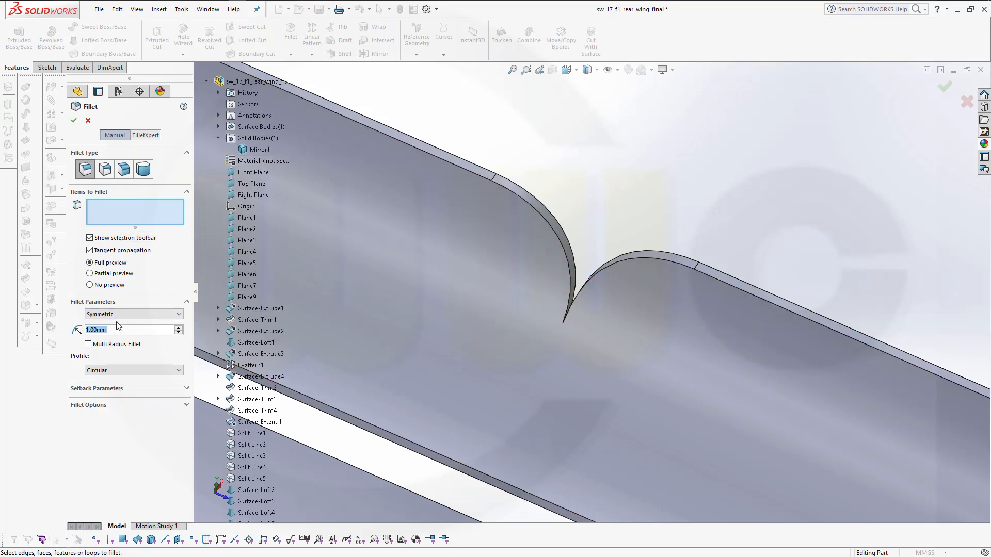
type("10")
key("Return")
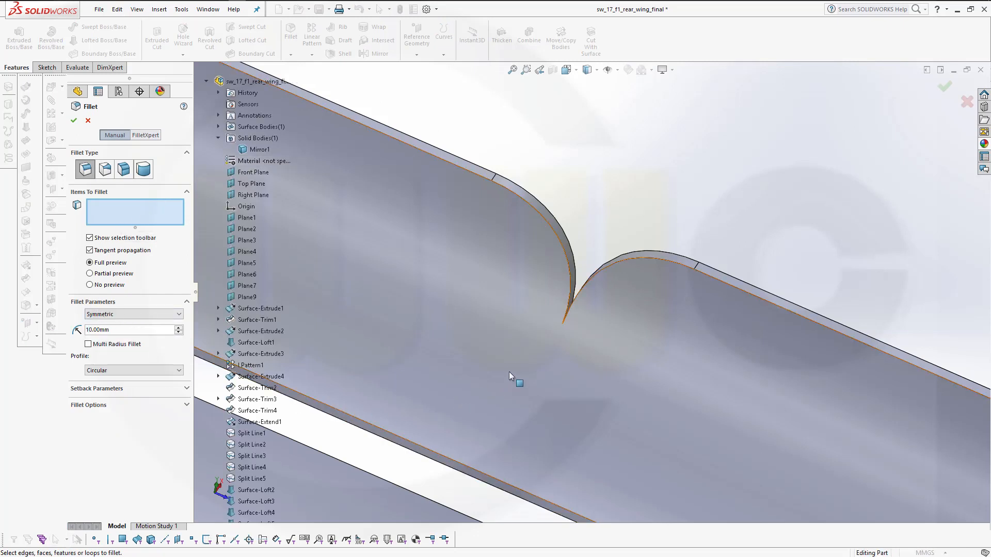
scroll(568, 317, "down", 8)
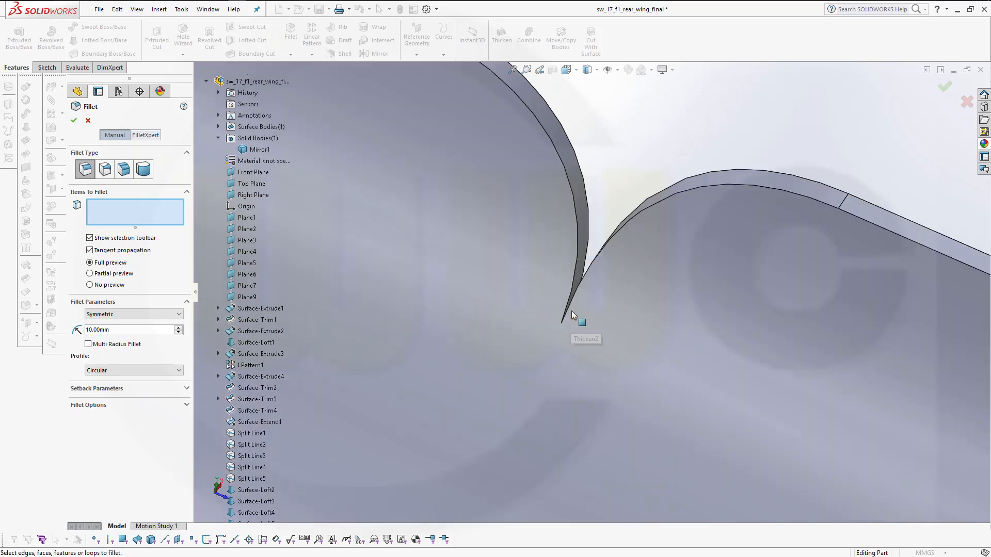
scroll(562, 324, "down", 2)
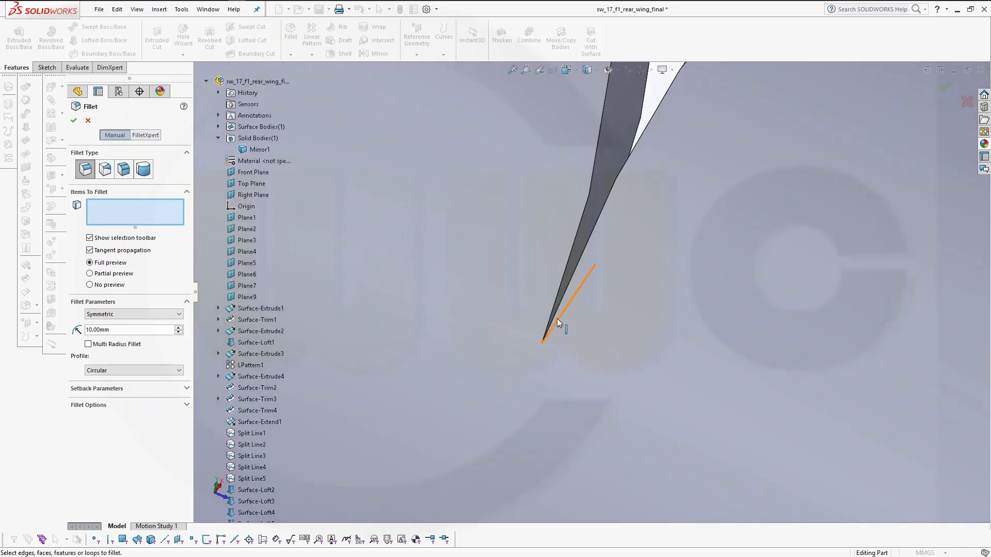
left_click(559, 318)
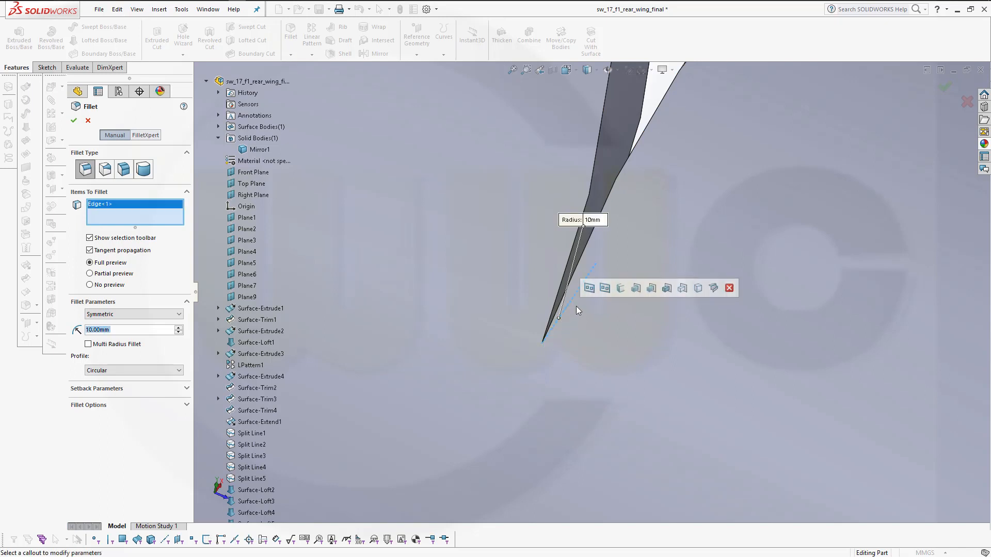
Switch to a face fillet and apply it at 10 mm between the two facing curved end faces of the upper flap's central notch
left_click(124, 169)
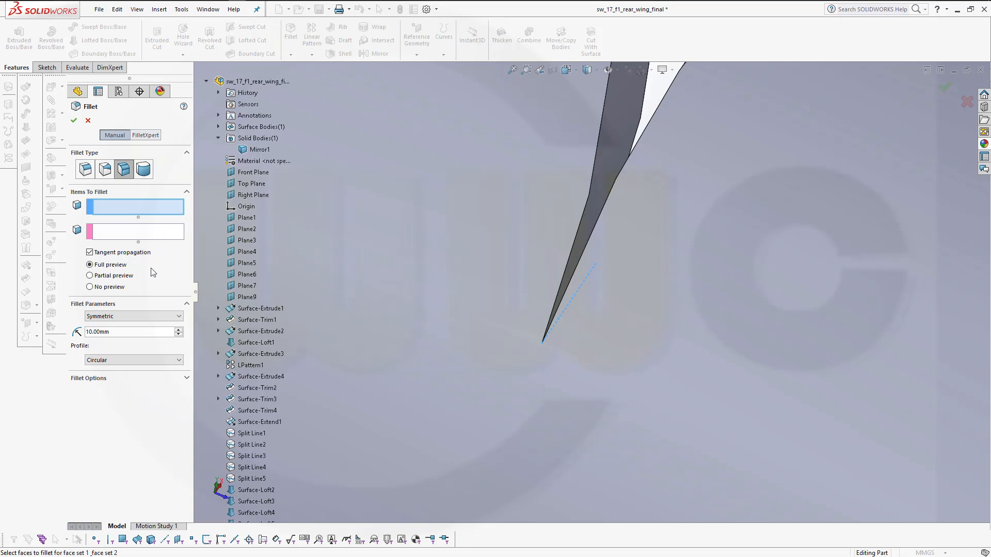
scroll(626, 207, "up", 5)
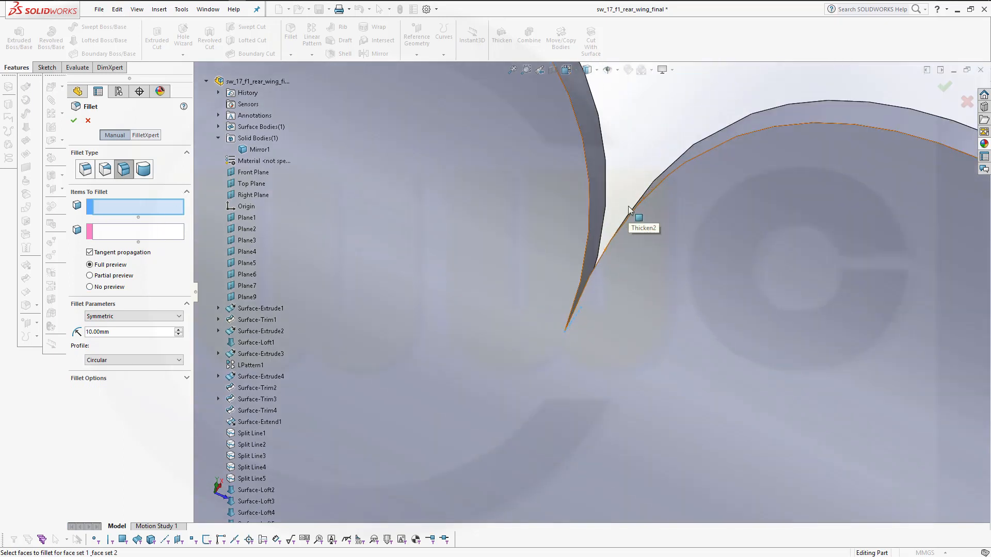
left_click(601, 156)
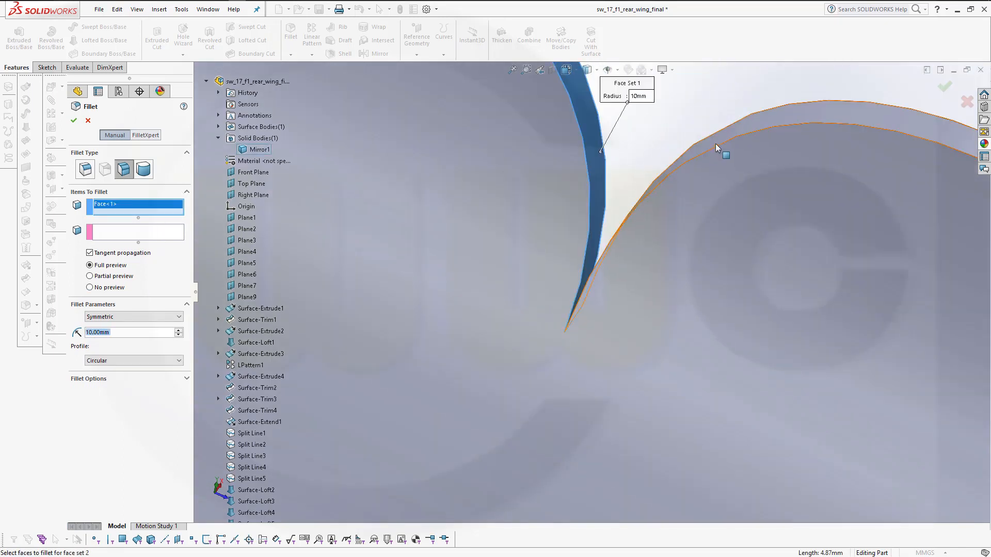
left_click(715, 143)
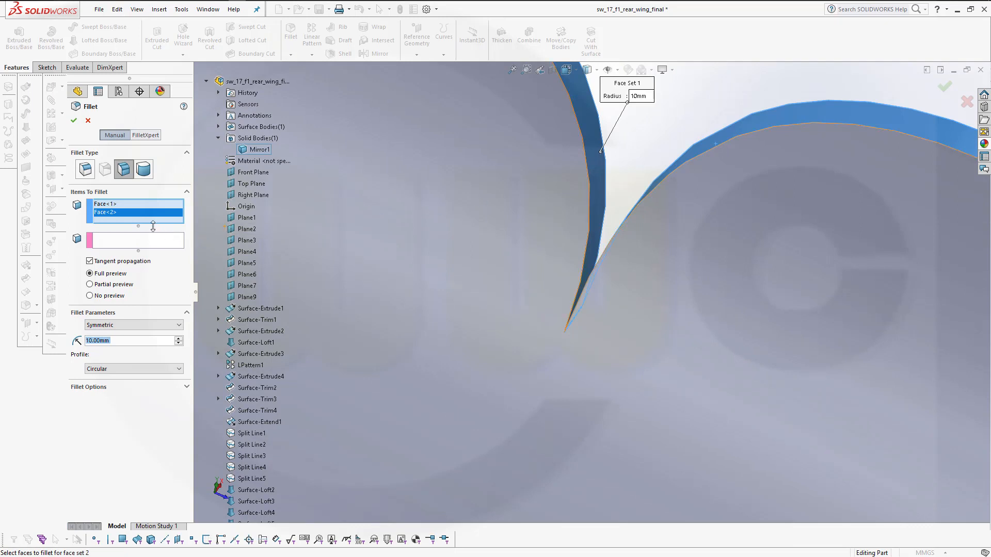
right_click(121, 213)
left_click(140, 230)
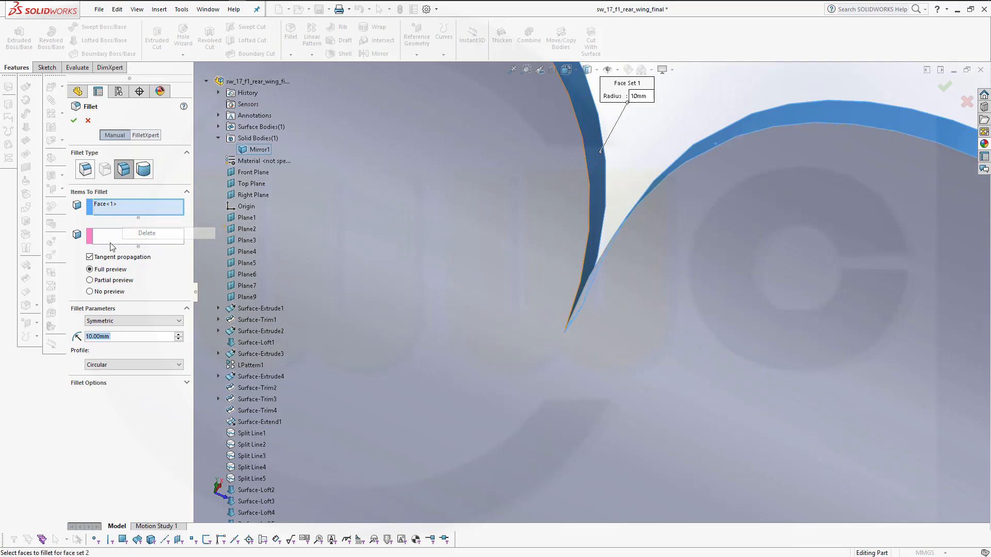
left_click(110, 241)
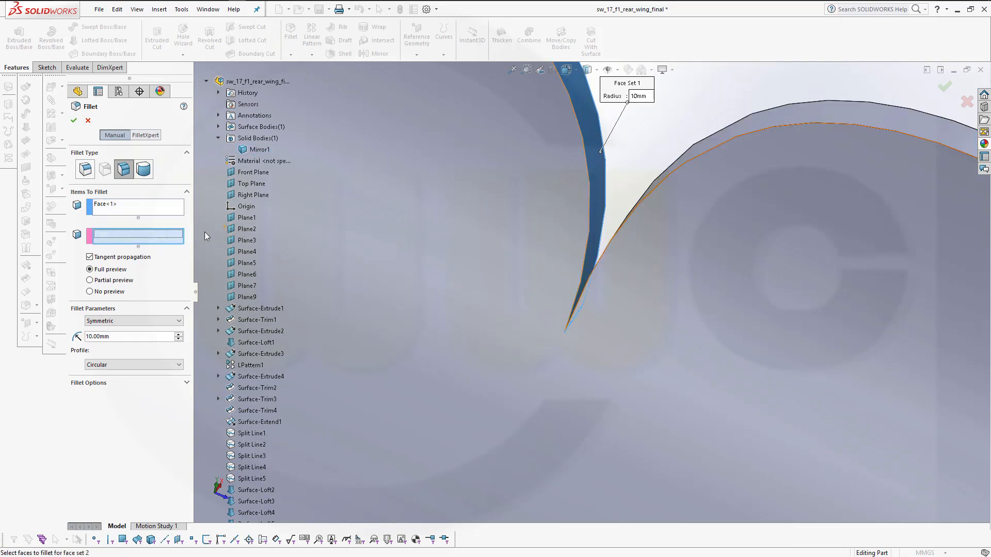
left_click(704, 146)
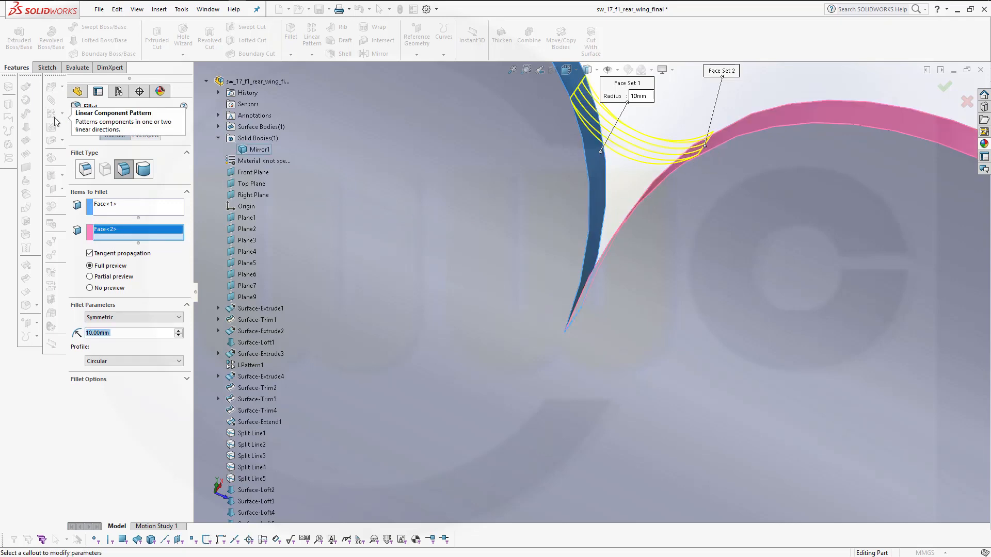
left_click(74, 120)
scroll(659, 215, "up", 10)
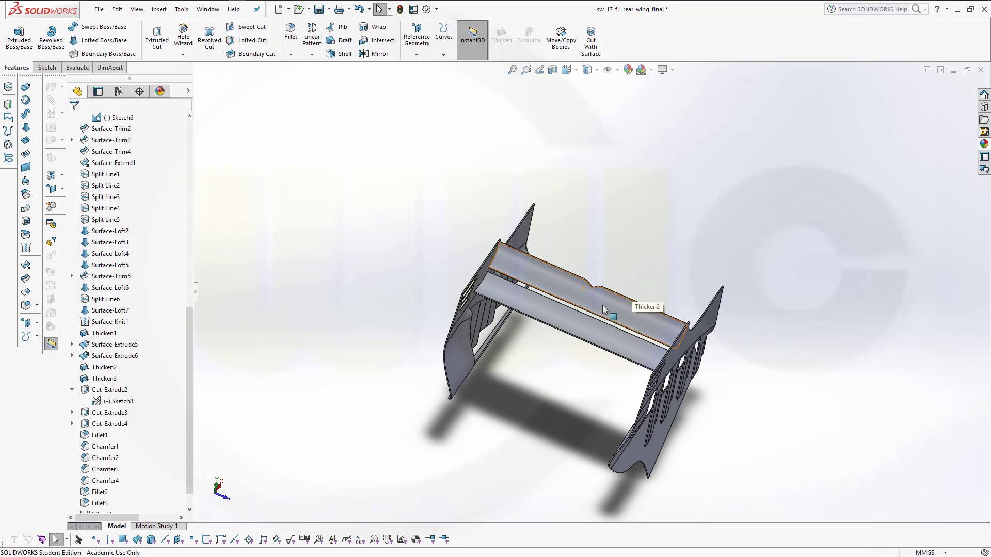
middle_click_drag(602, 305, 557, 263)
scroll(582, 290, "down", 2)
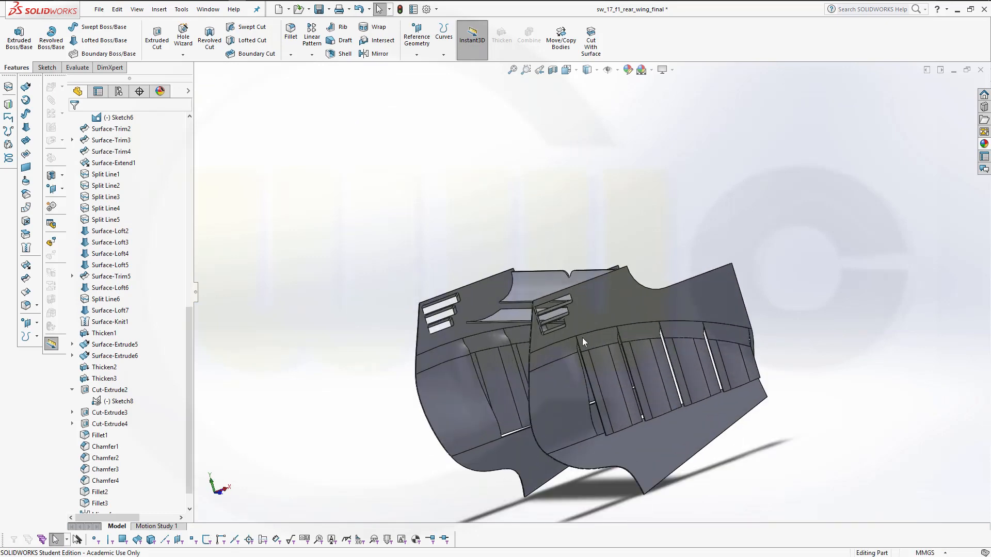
middle_click_drag(555, 375, 645, 286)
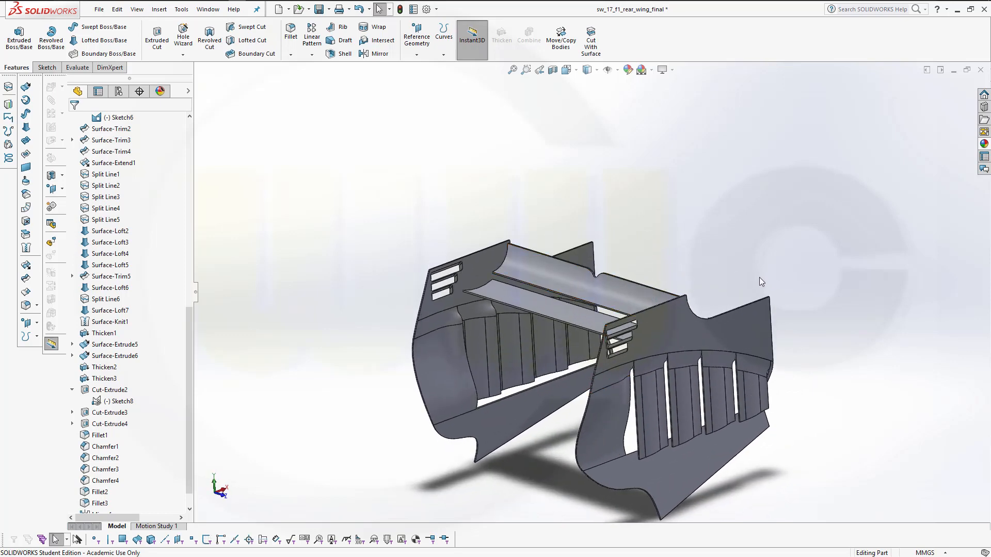